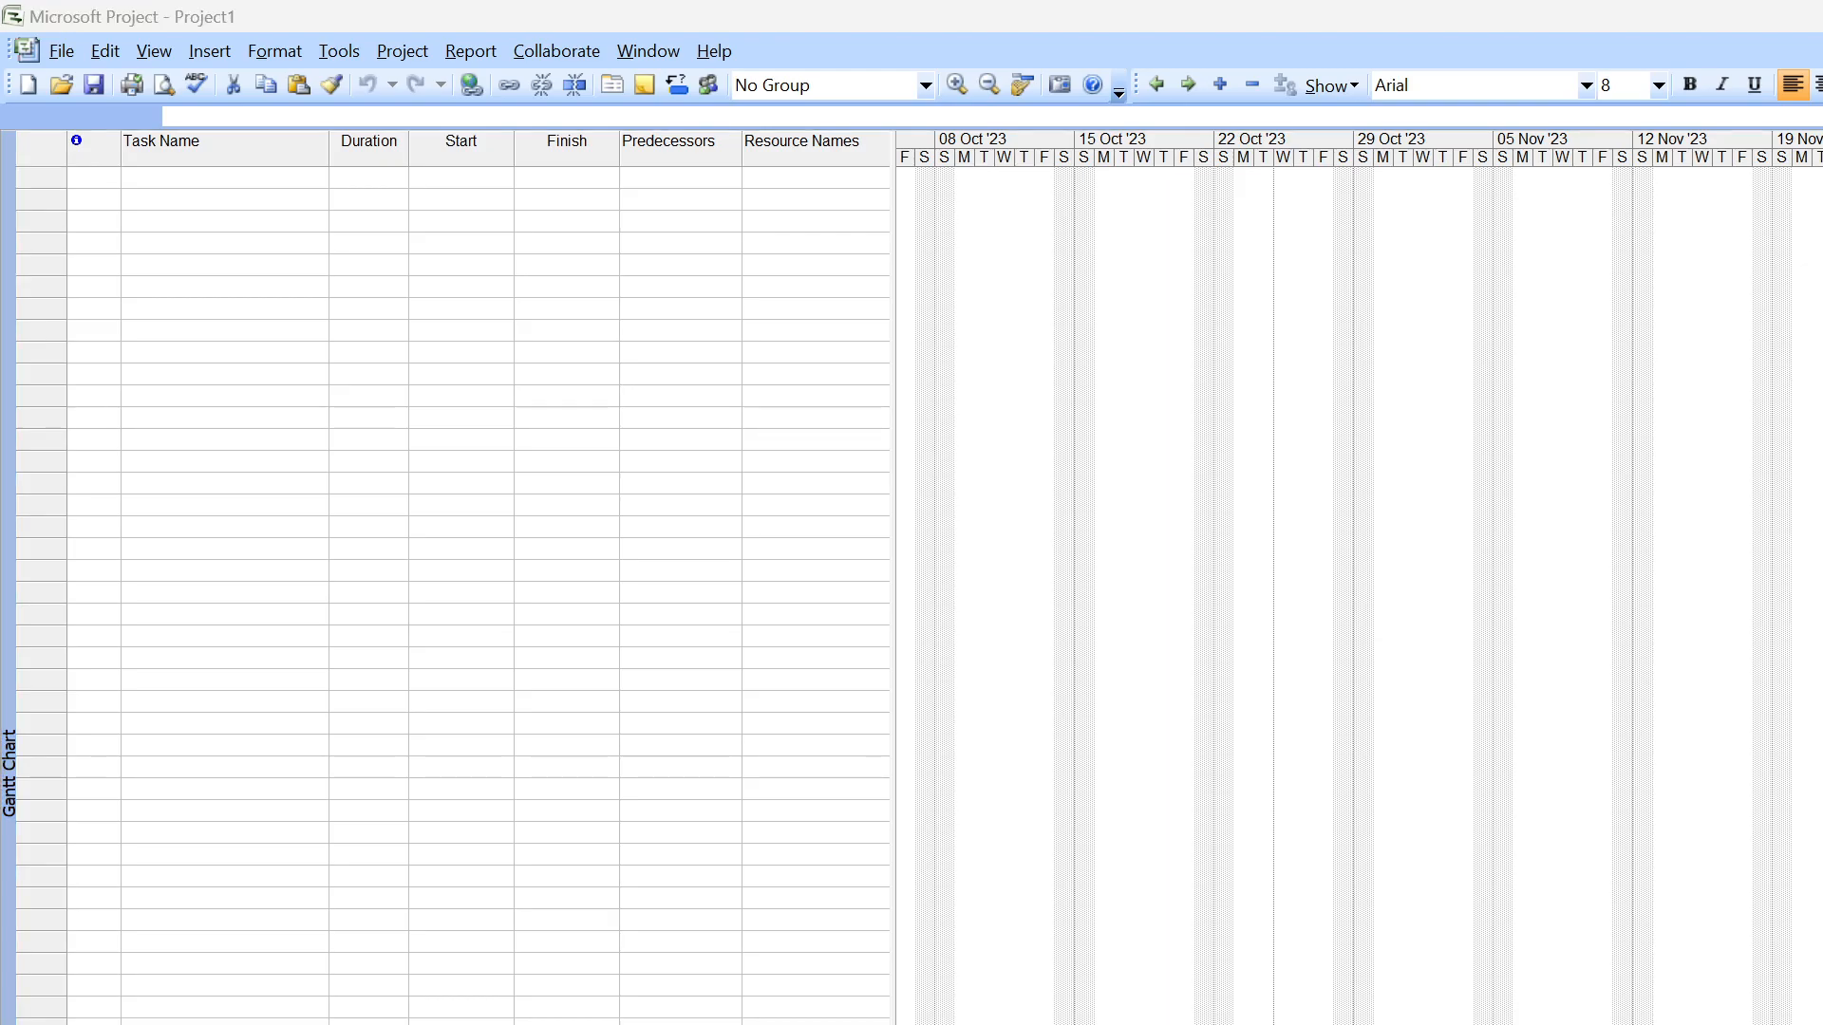
Switch to the Tugas1 notes in Notepad and review the project description, work calendar and activity list
key(alt+Tab)
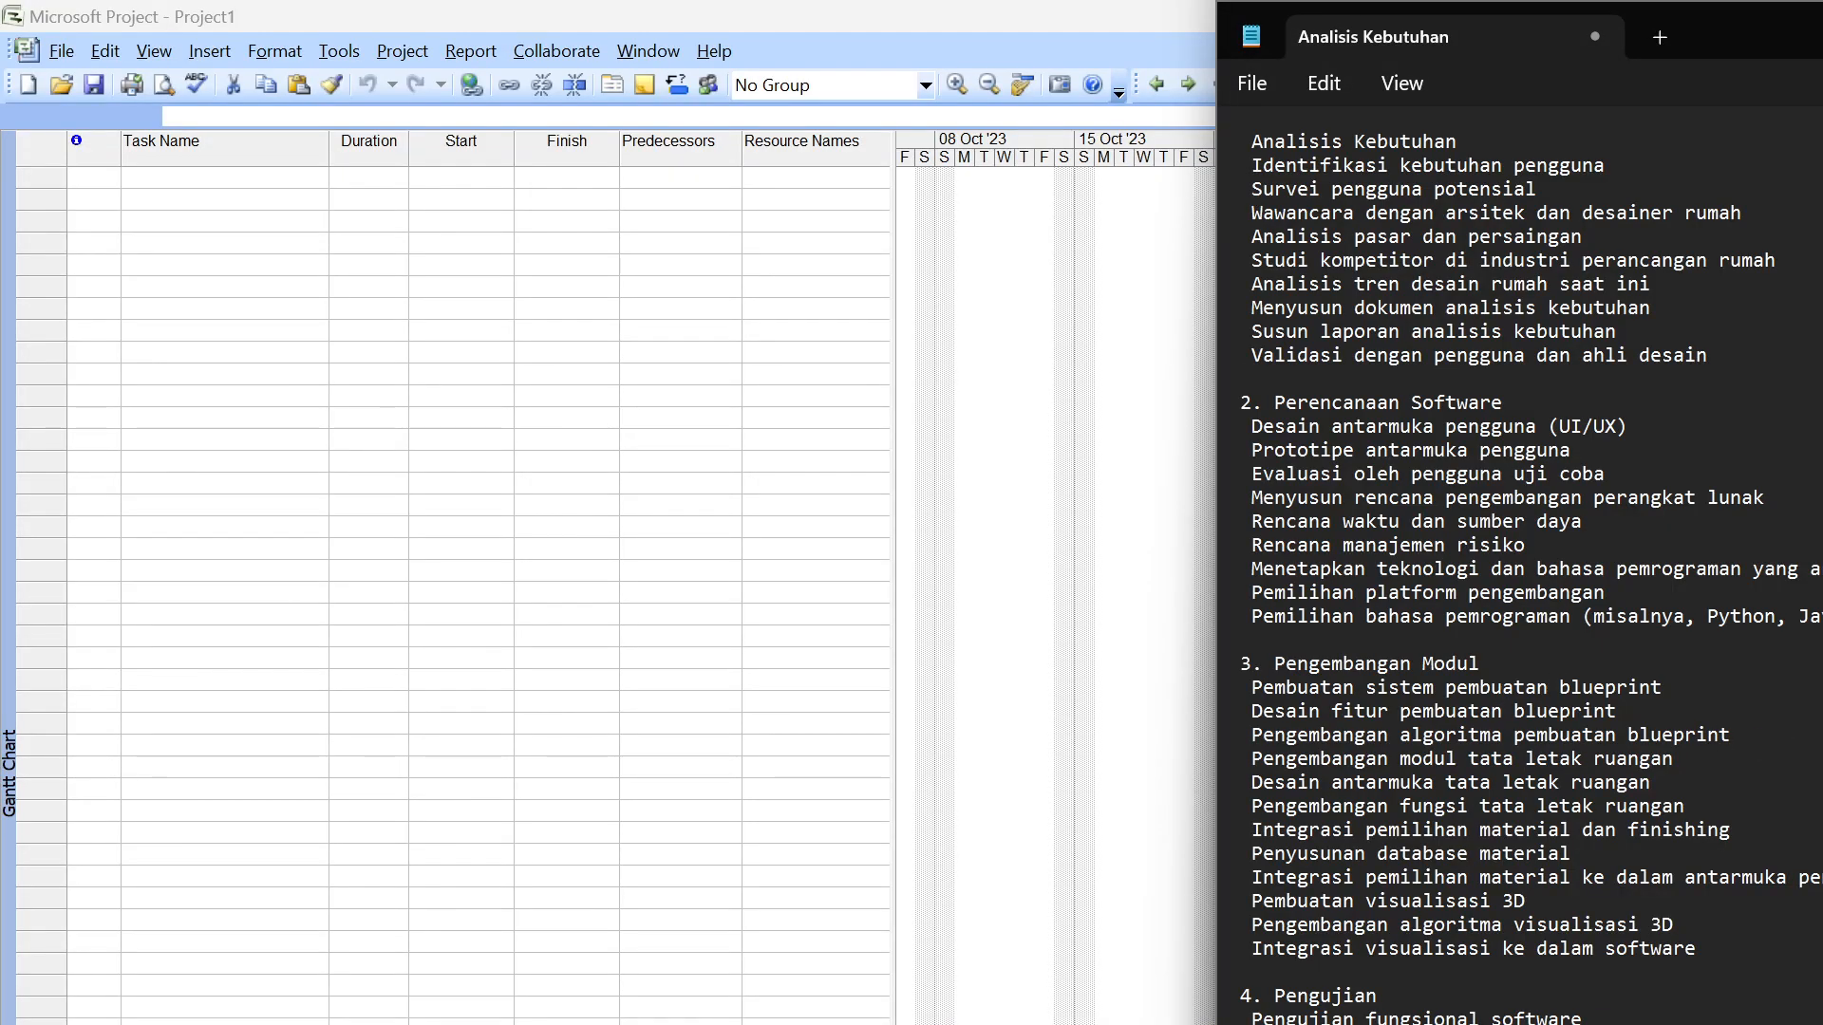
key(alt+Tab)
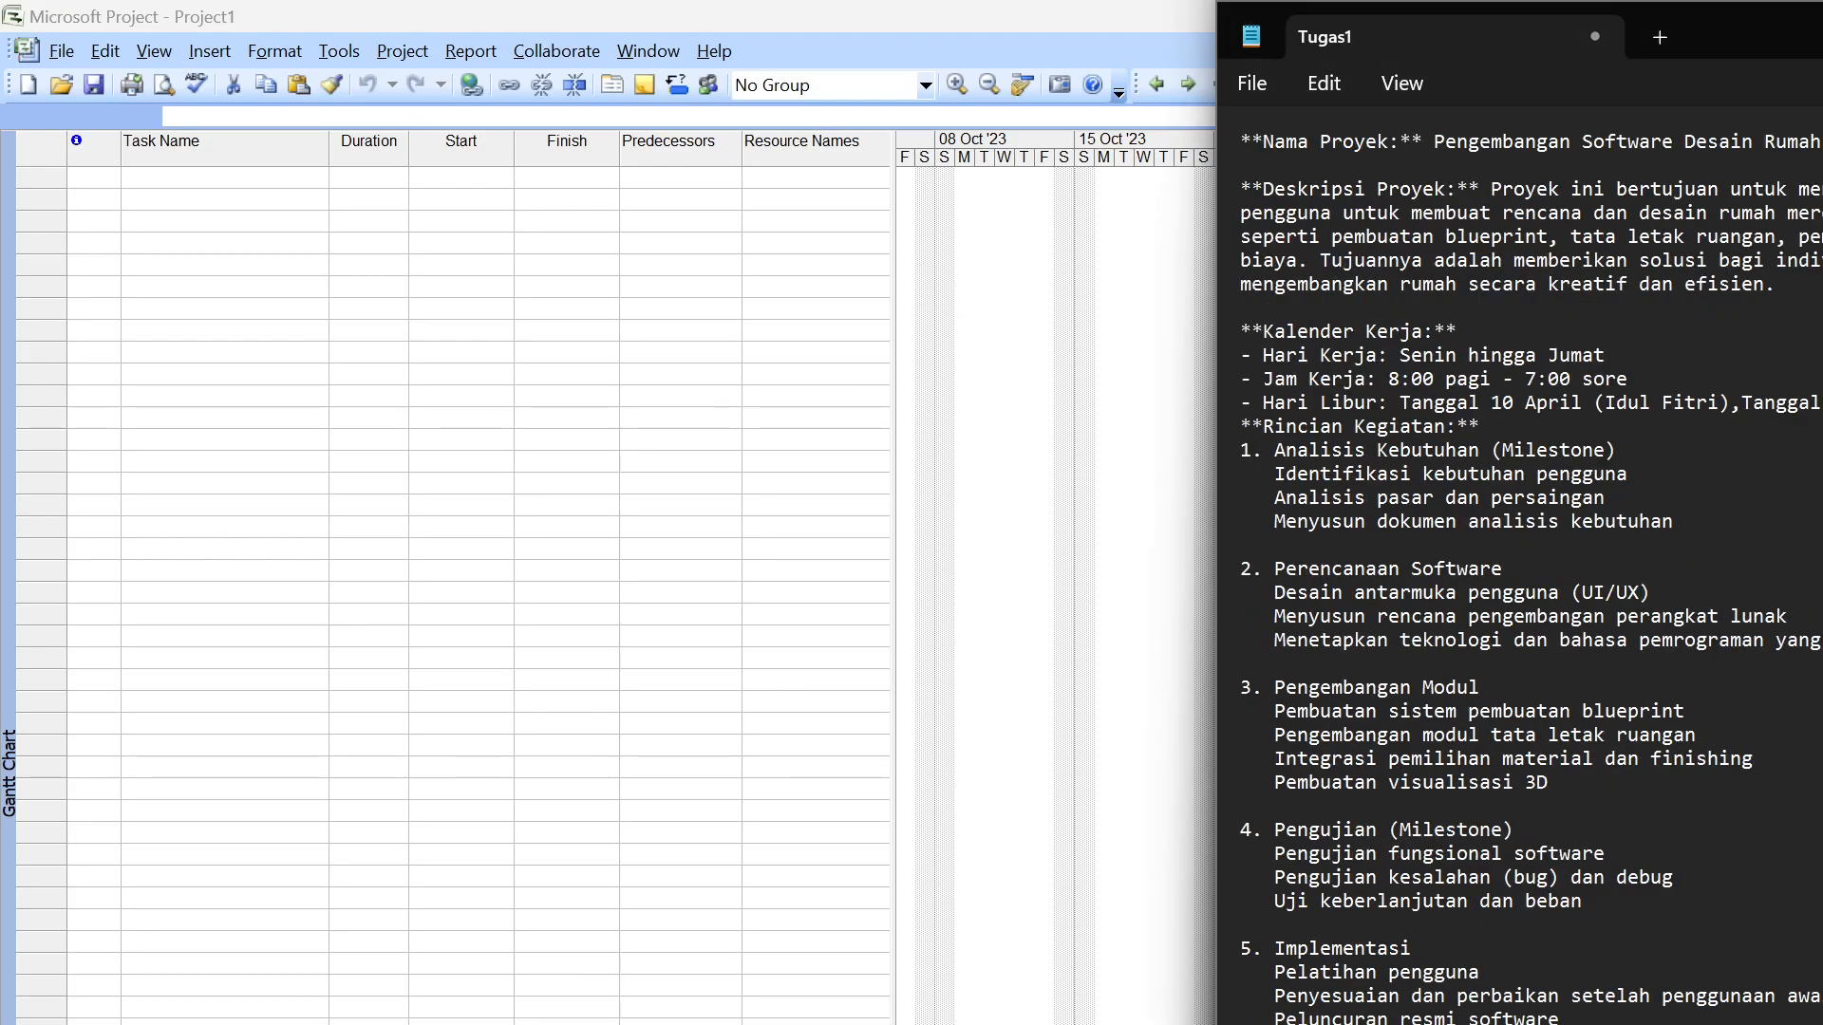
key(super+Up)
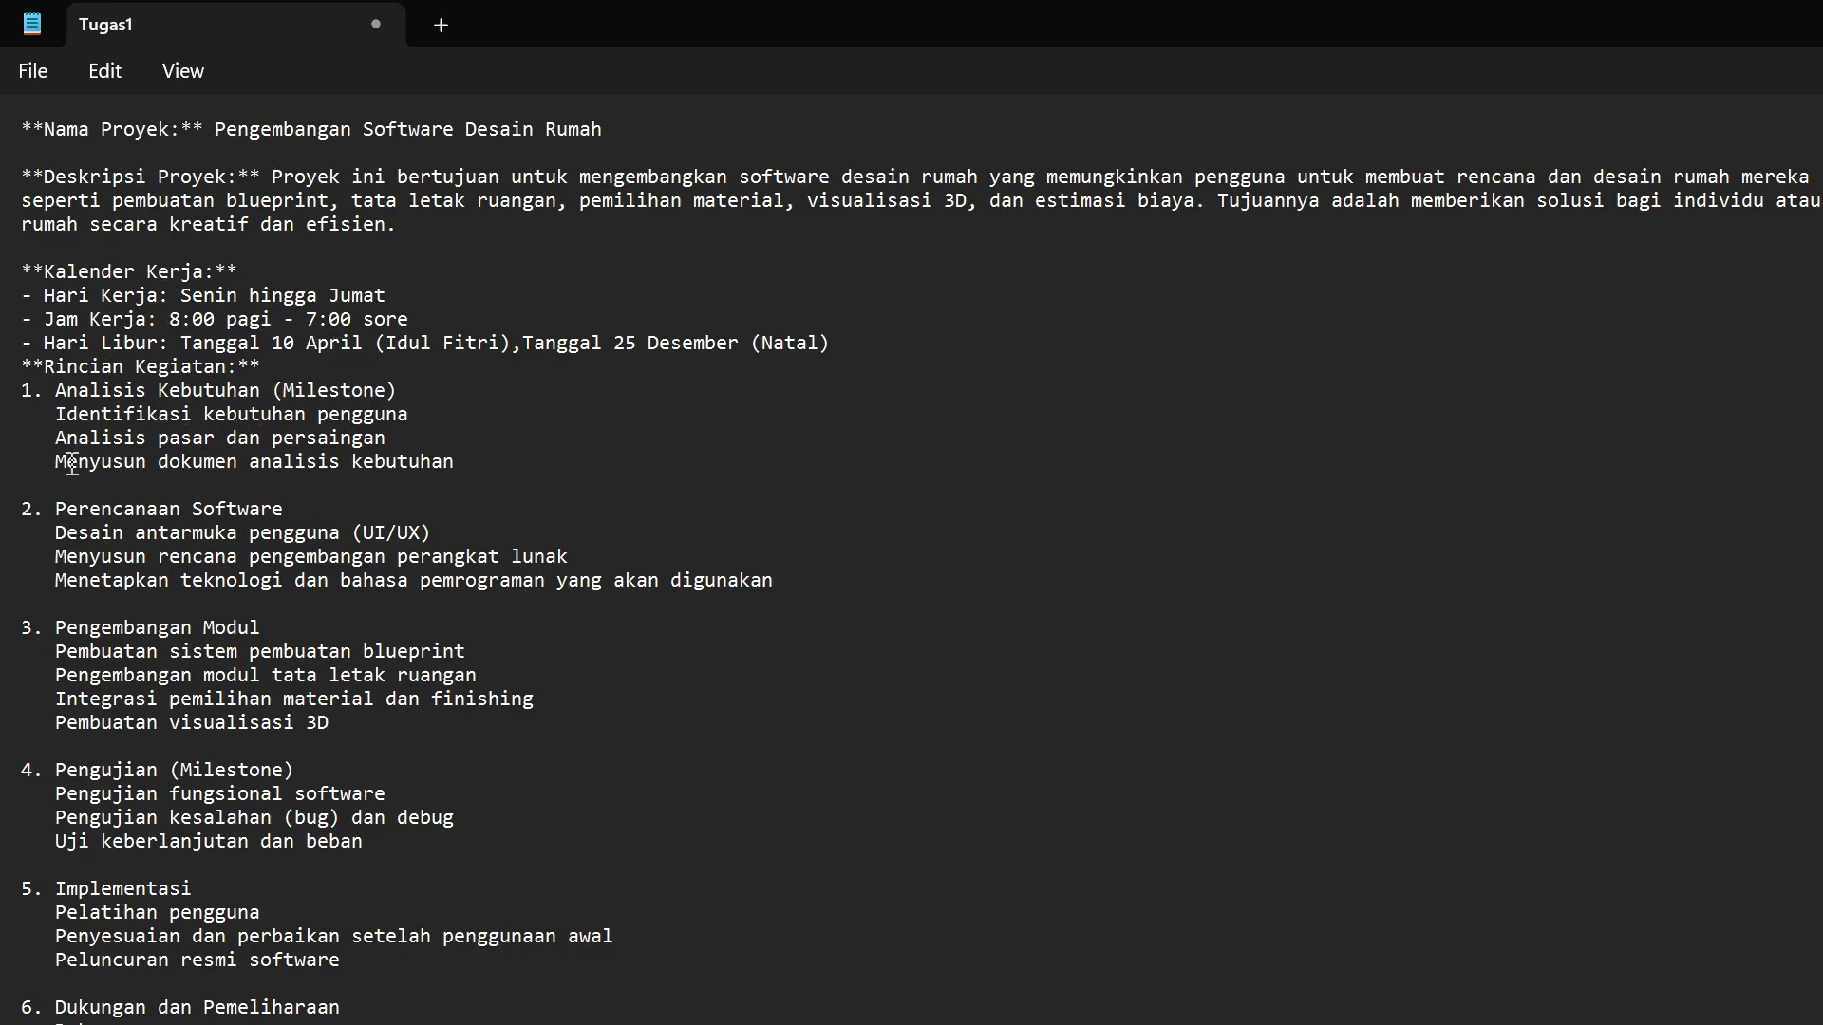
scroll(71, 463, down, 5)
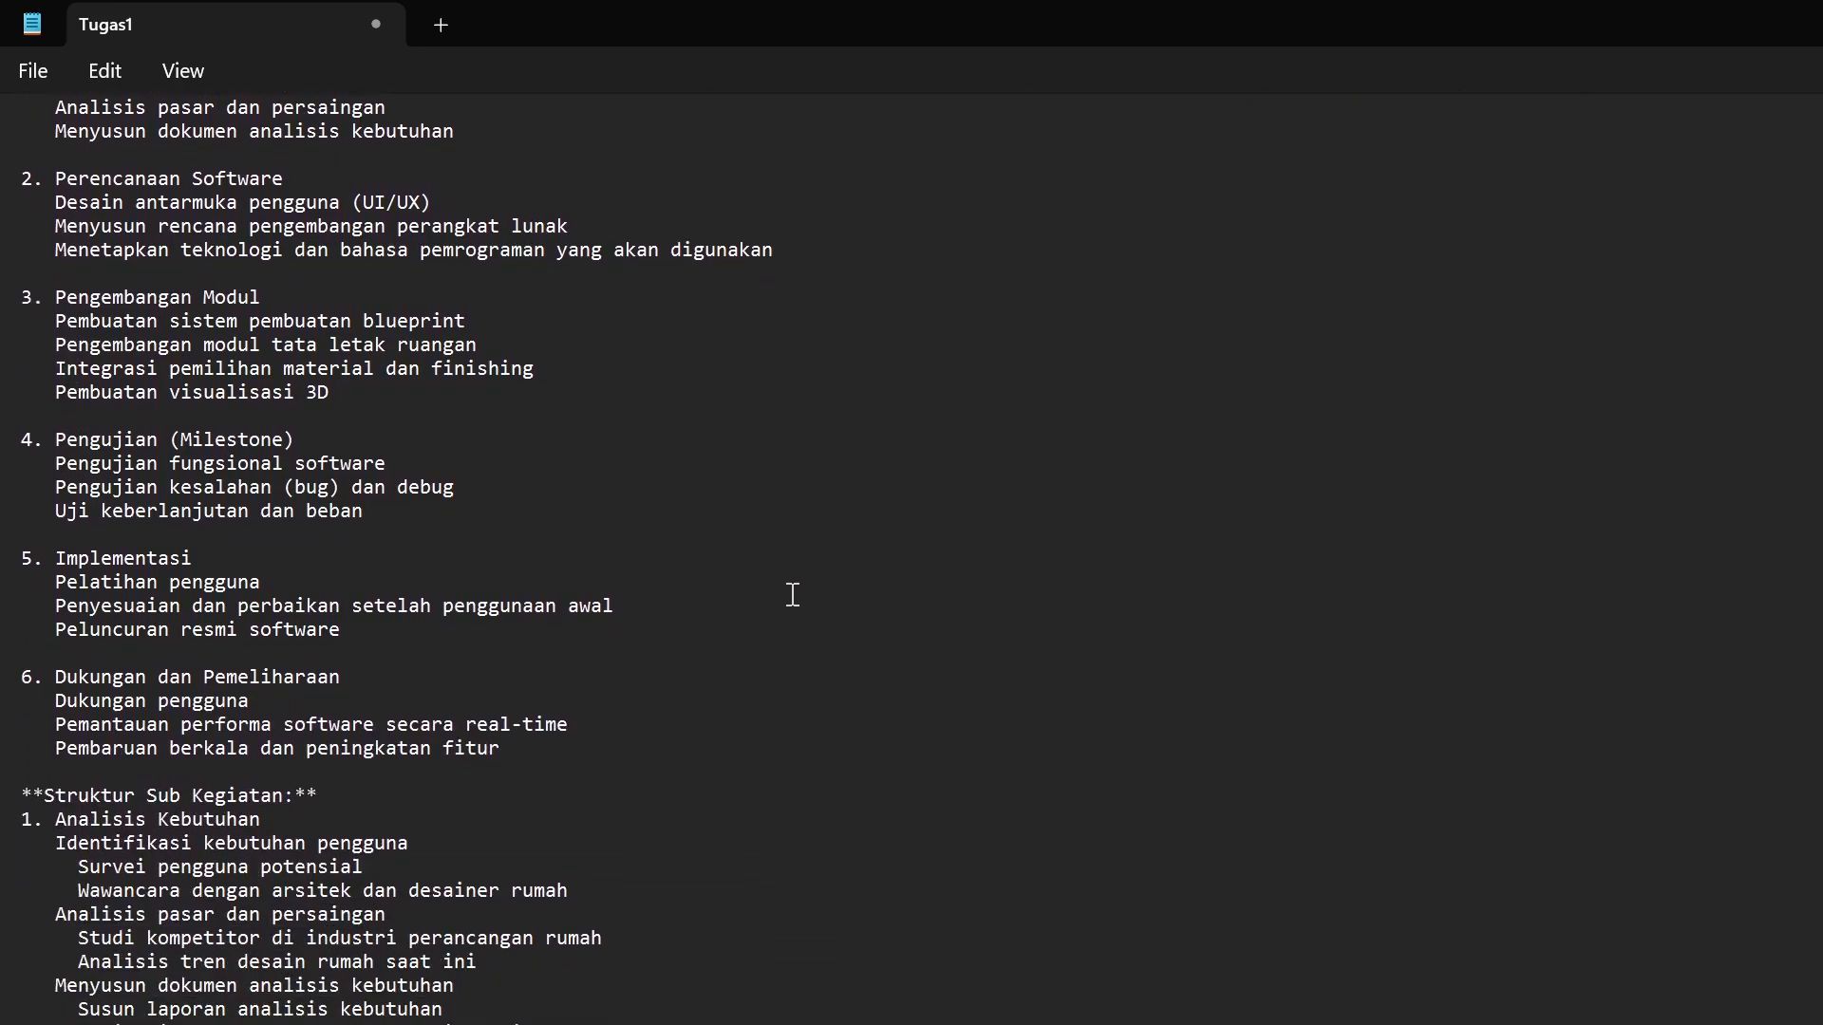
scroll(704, 565, up, 5)
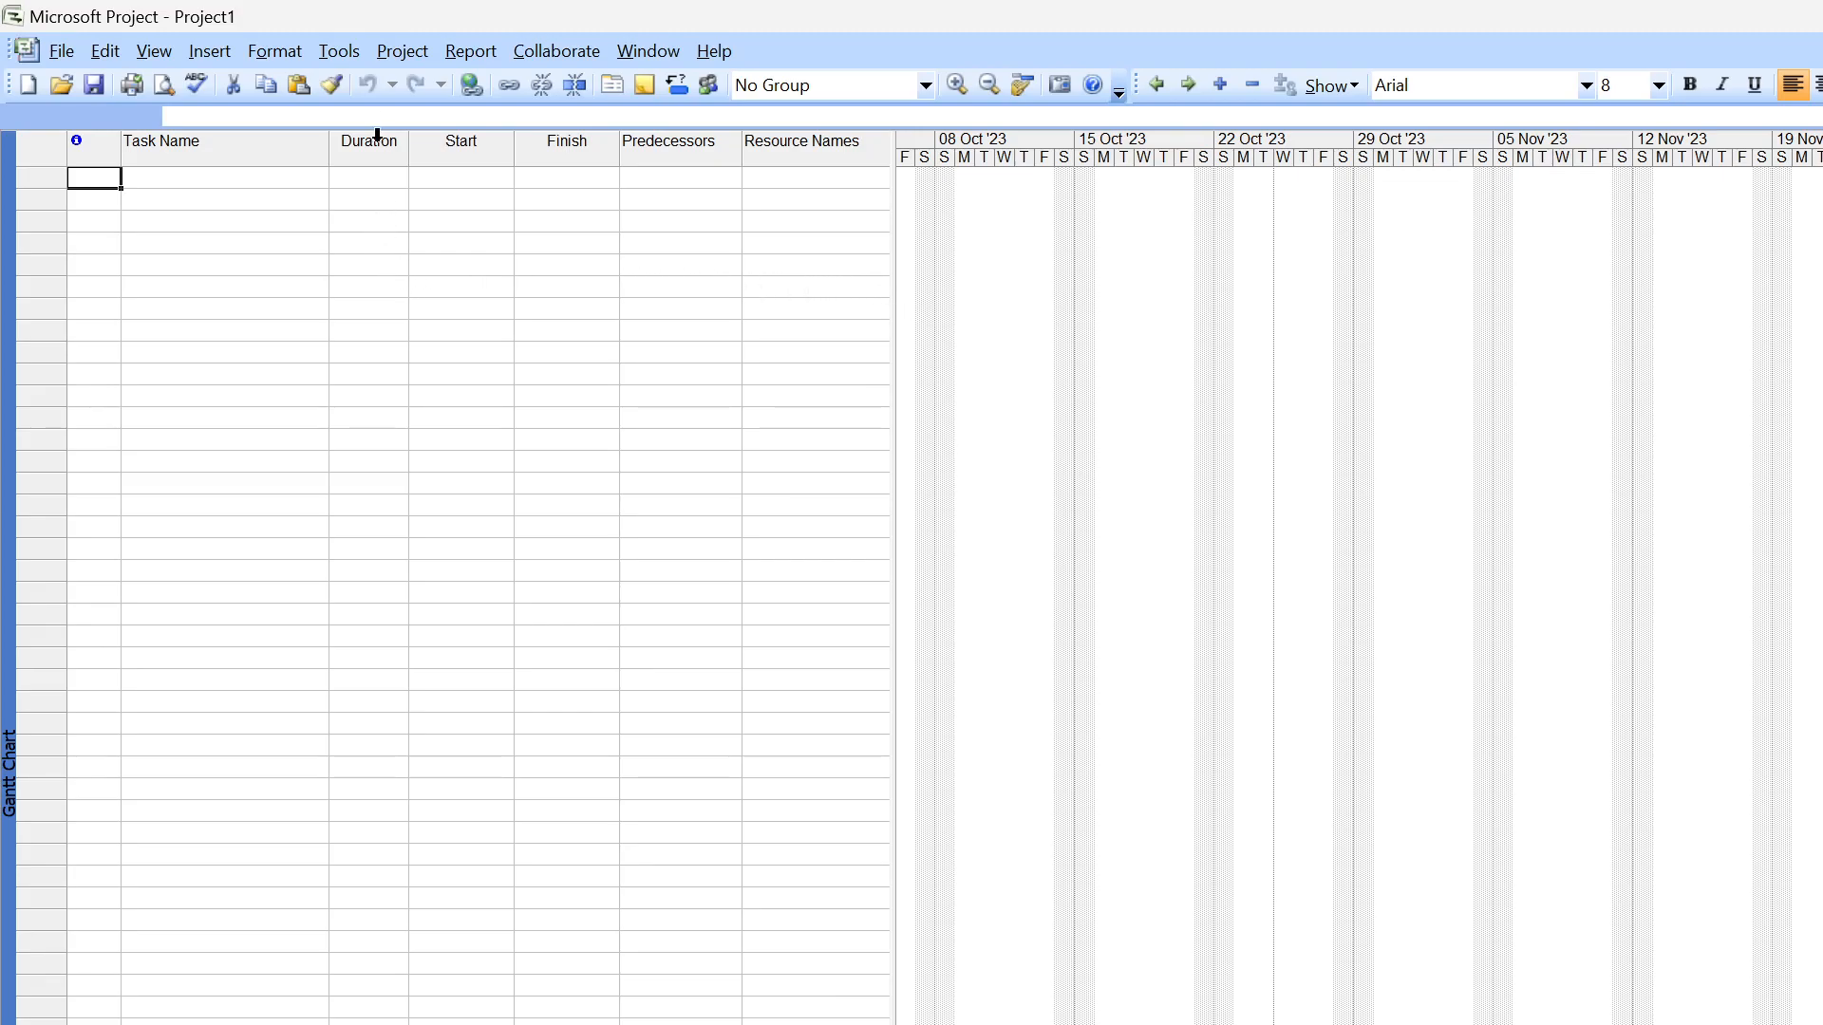
Set the project's start date to 1 January 2024 in the project information
click(395, 54)
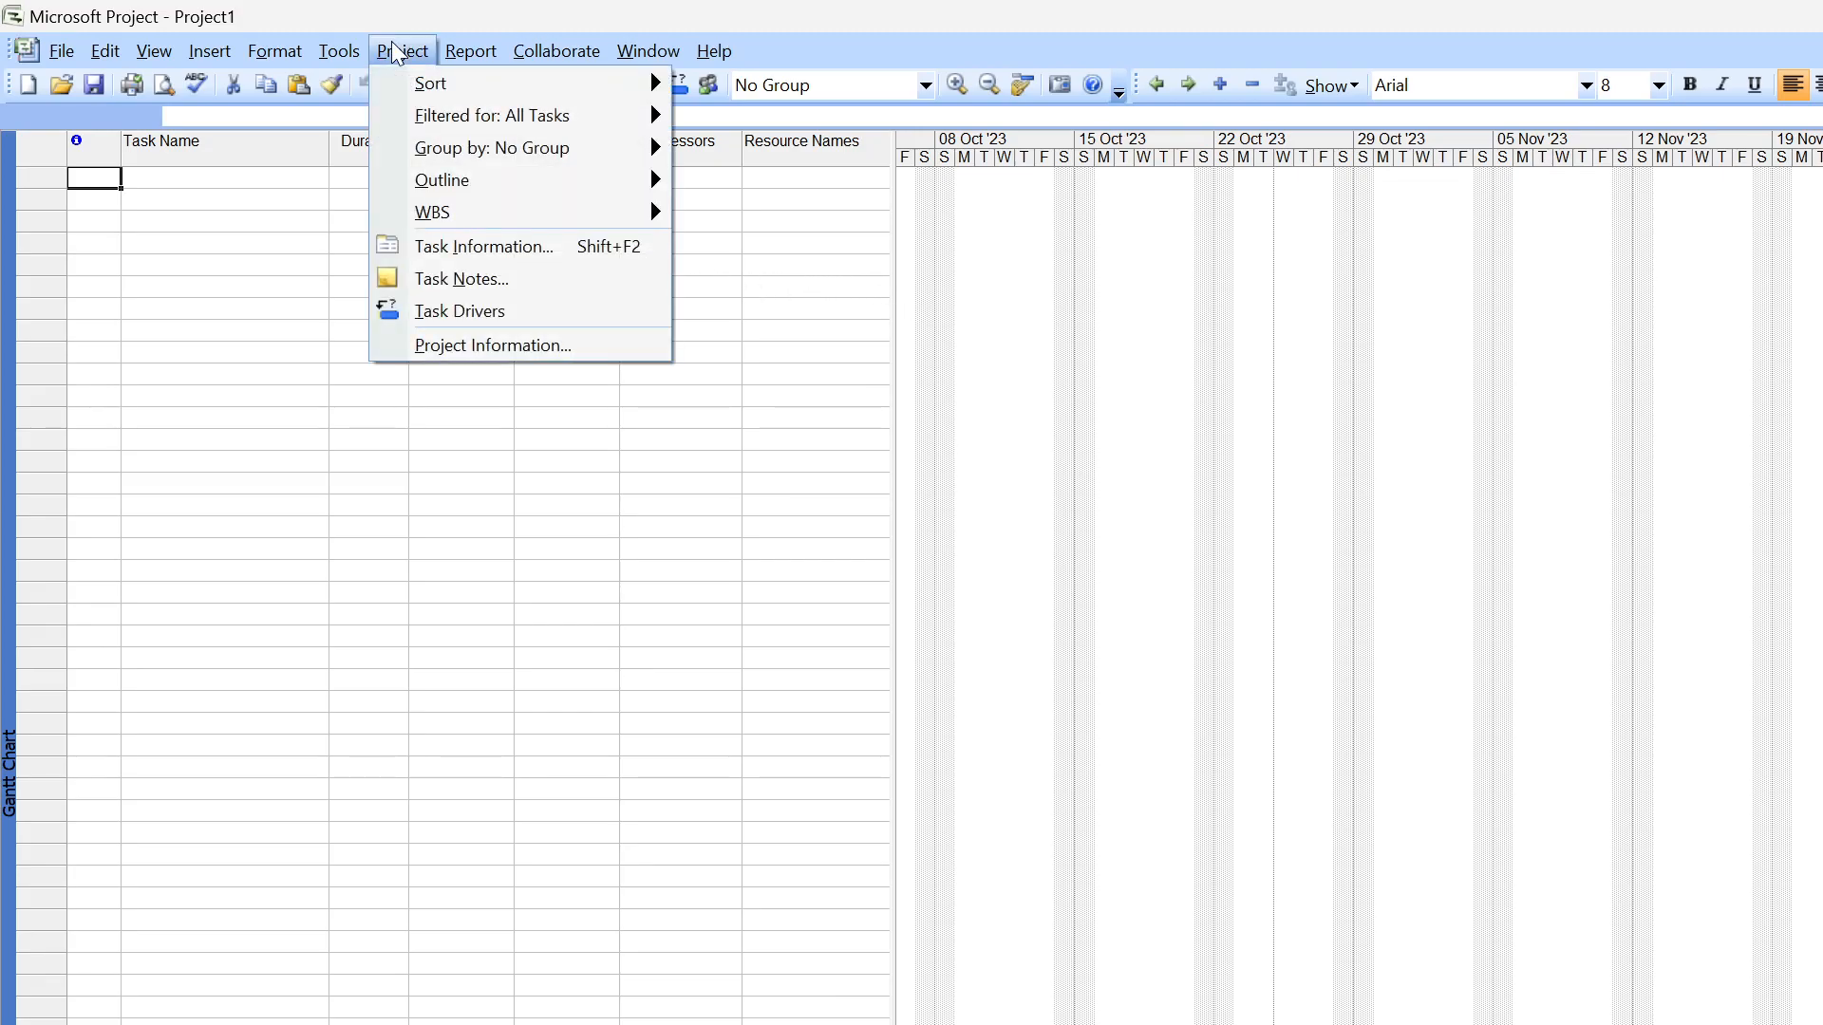
click(483, 343)
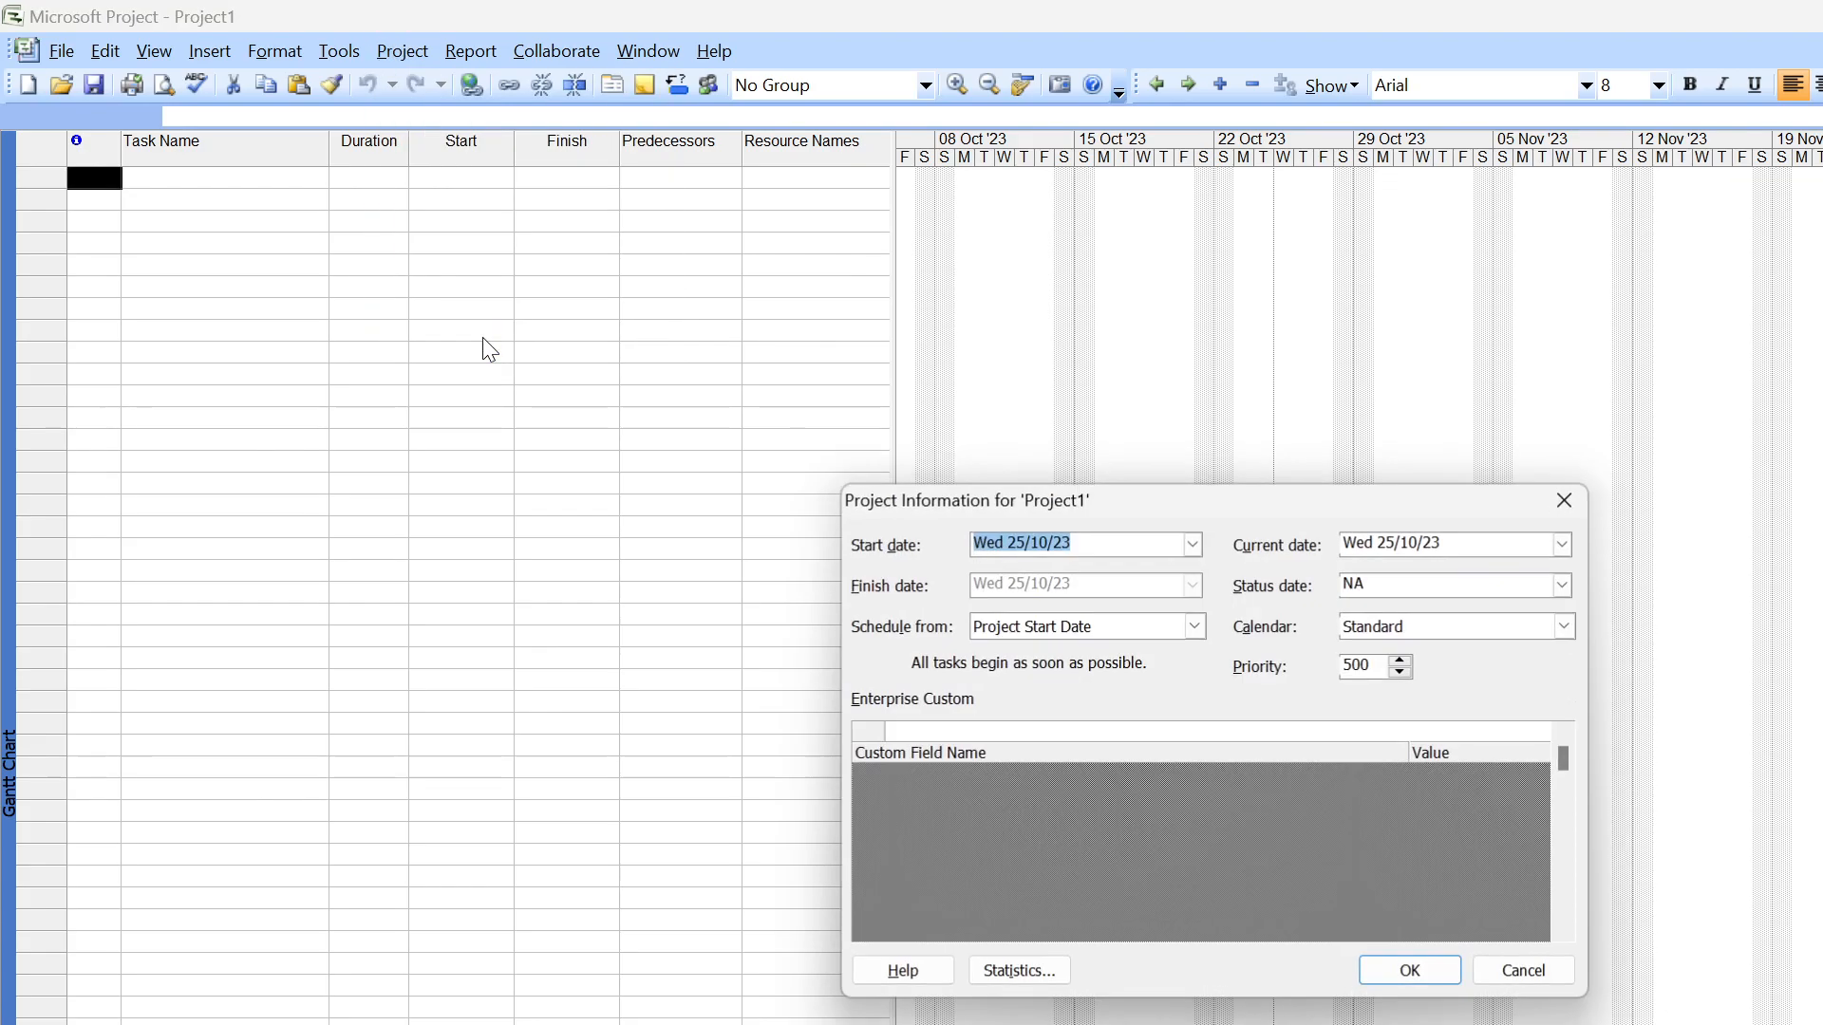
click(1091, 542)
key(BackSpace)
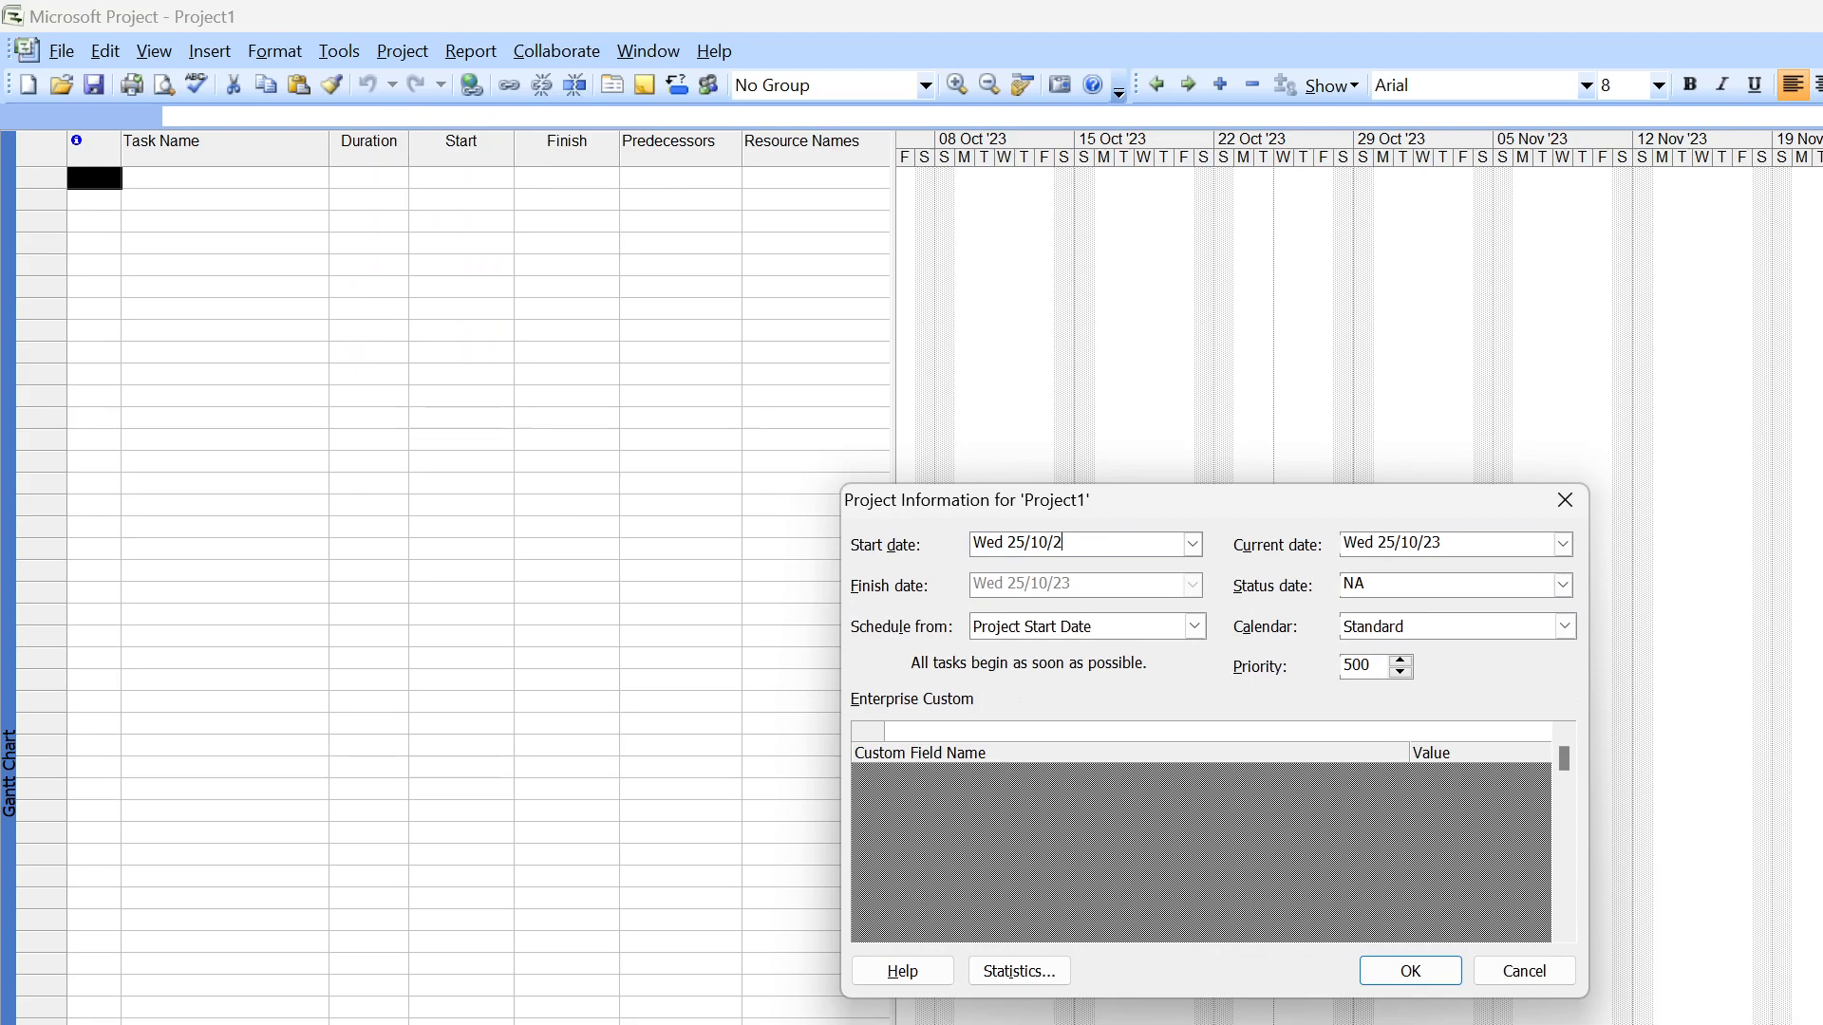
click(1047, 542)
key(BackSpace)
click(1012, 542)
key(BackSpace)
text(1)
key(Delete)
click(1445, 974)
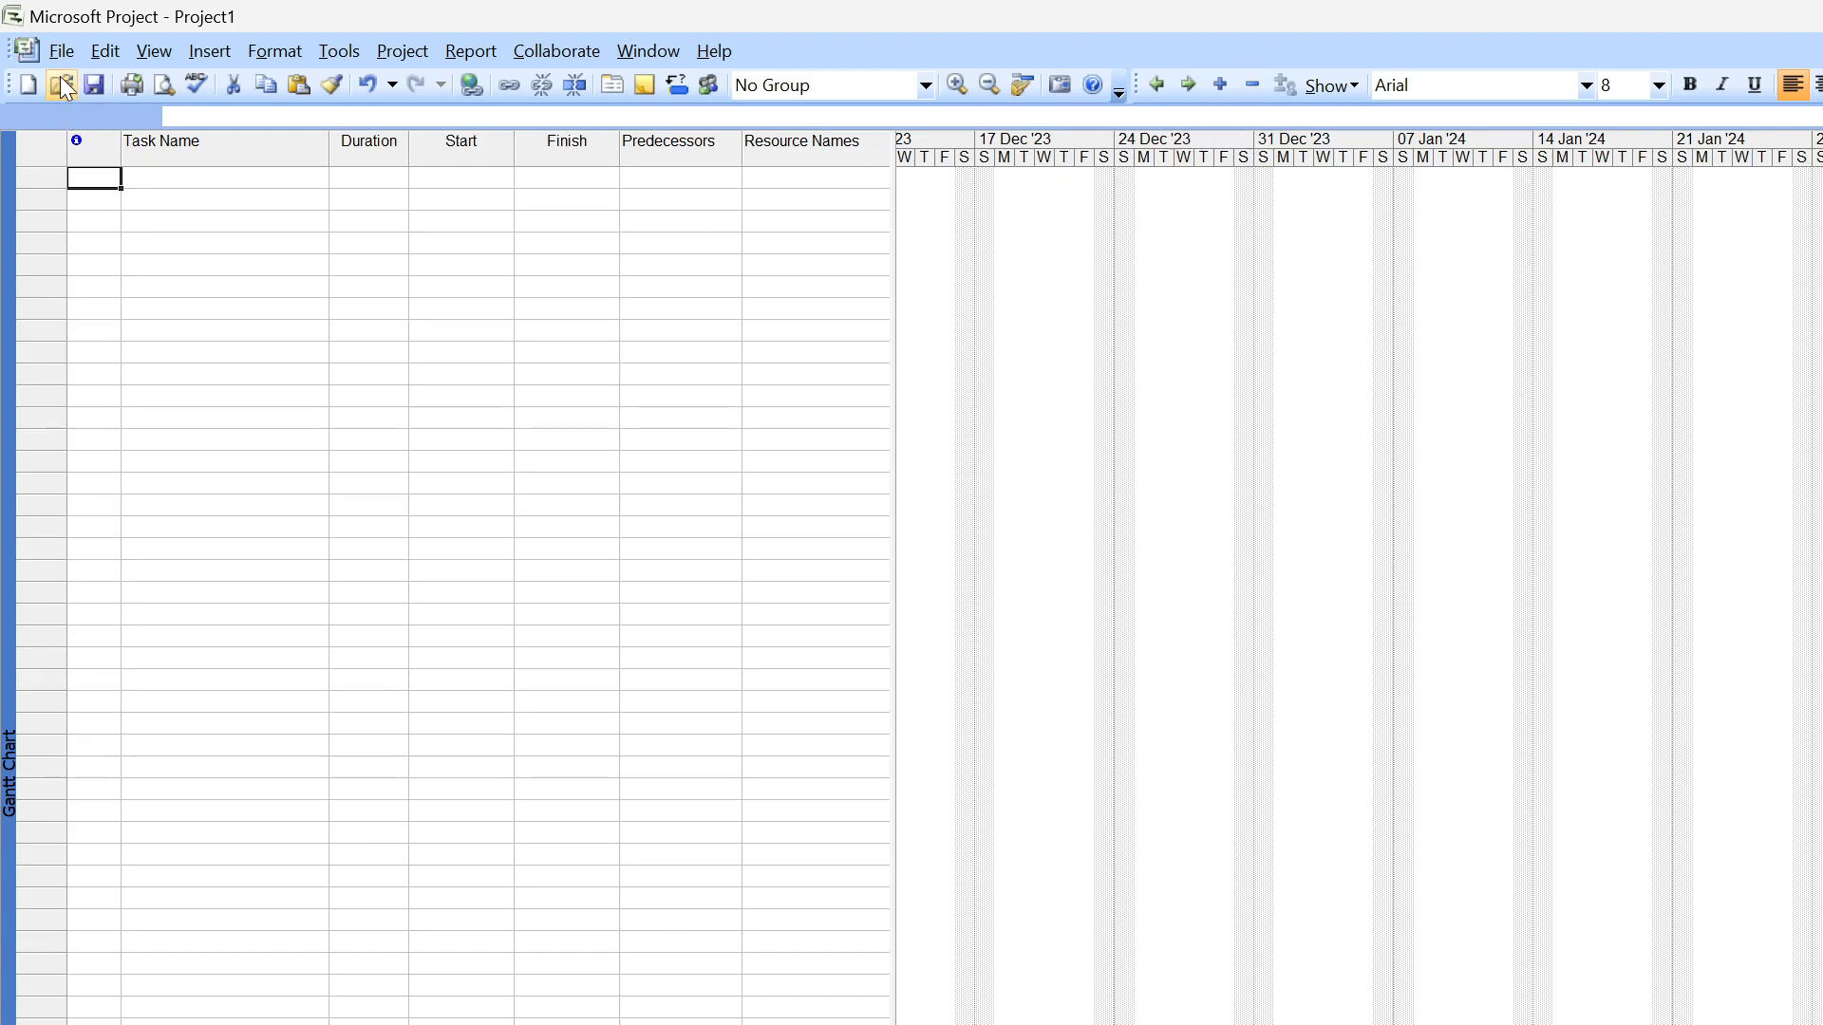
Open the summary properties of Project1 and clear its title
click(61, 50)
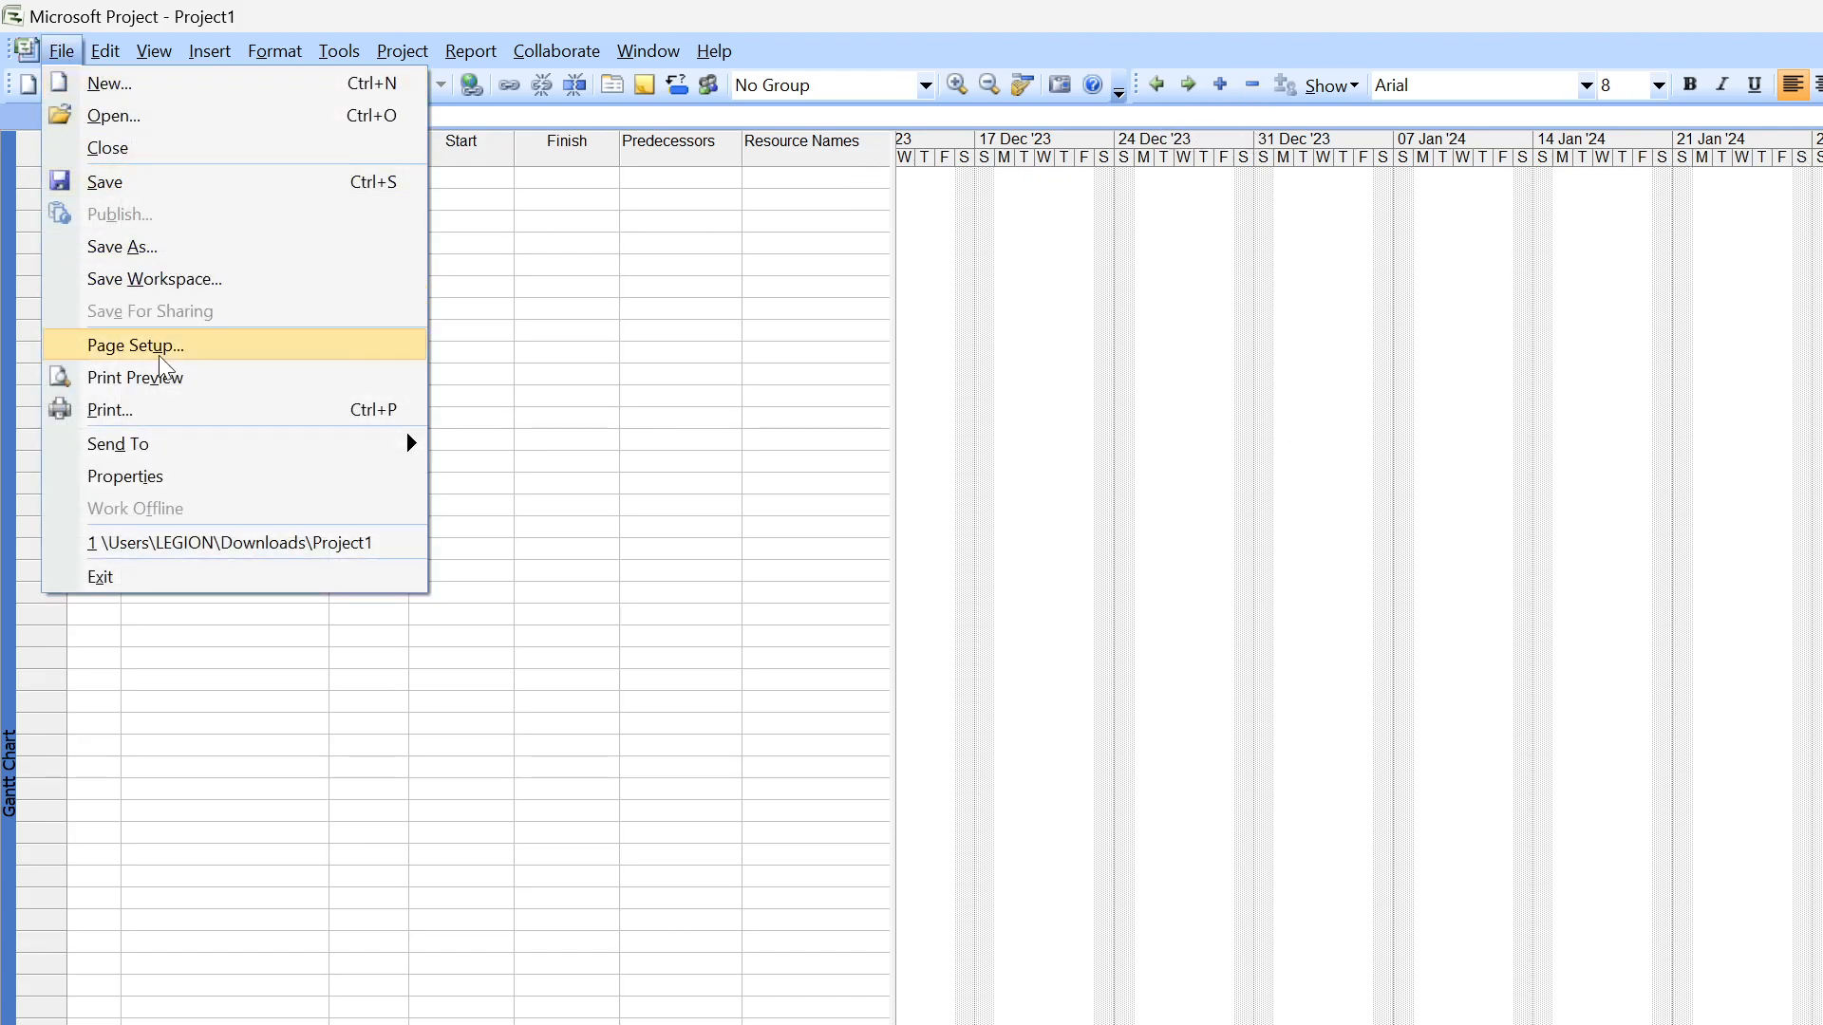
click(171, 477)
click(281, 116)
key(BackSpace)
key(BackSpace)
key(BackSpace)
key(BackSpace)
key(BackSpace)
key(BackSpace)
key(BackSpace)
key(BackSpace)
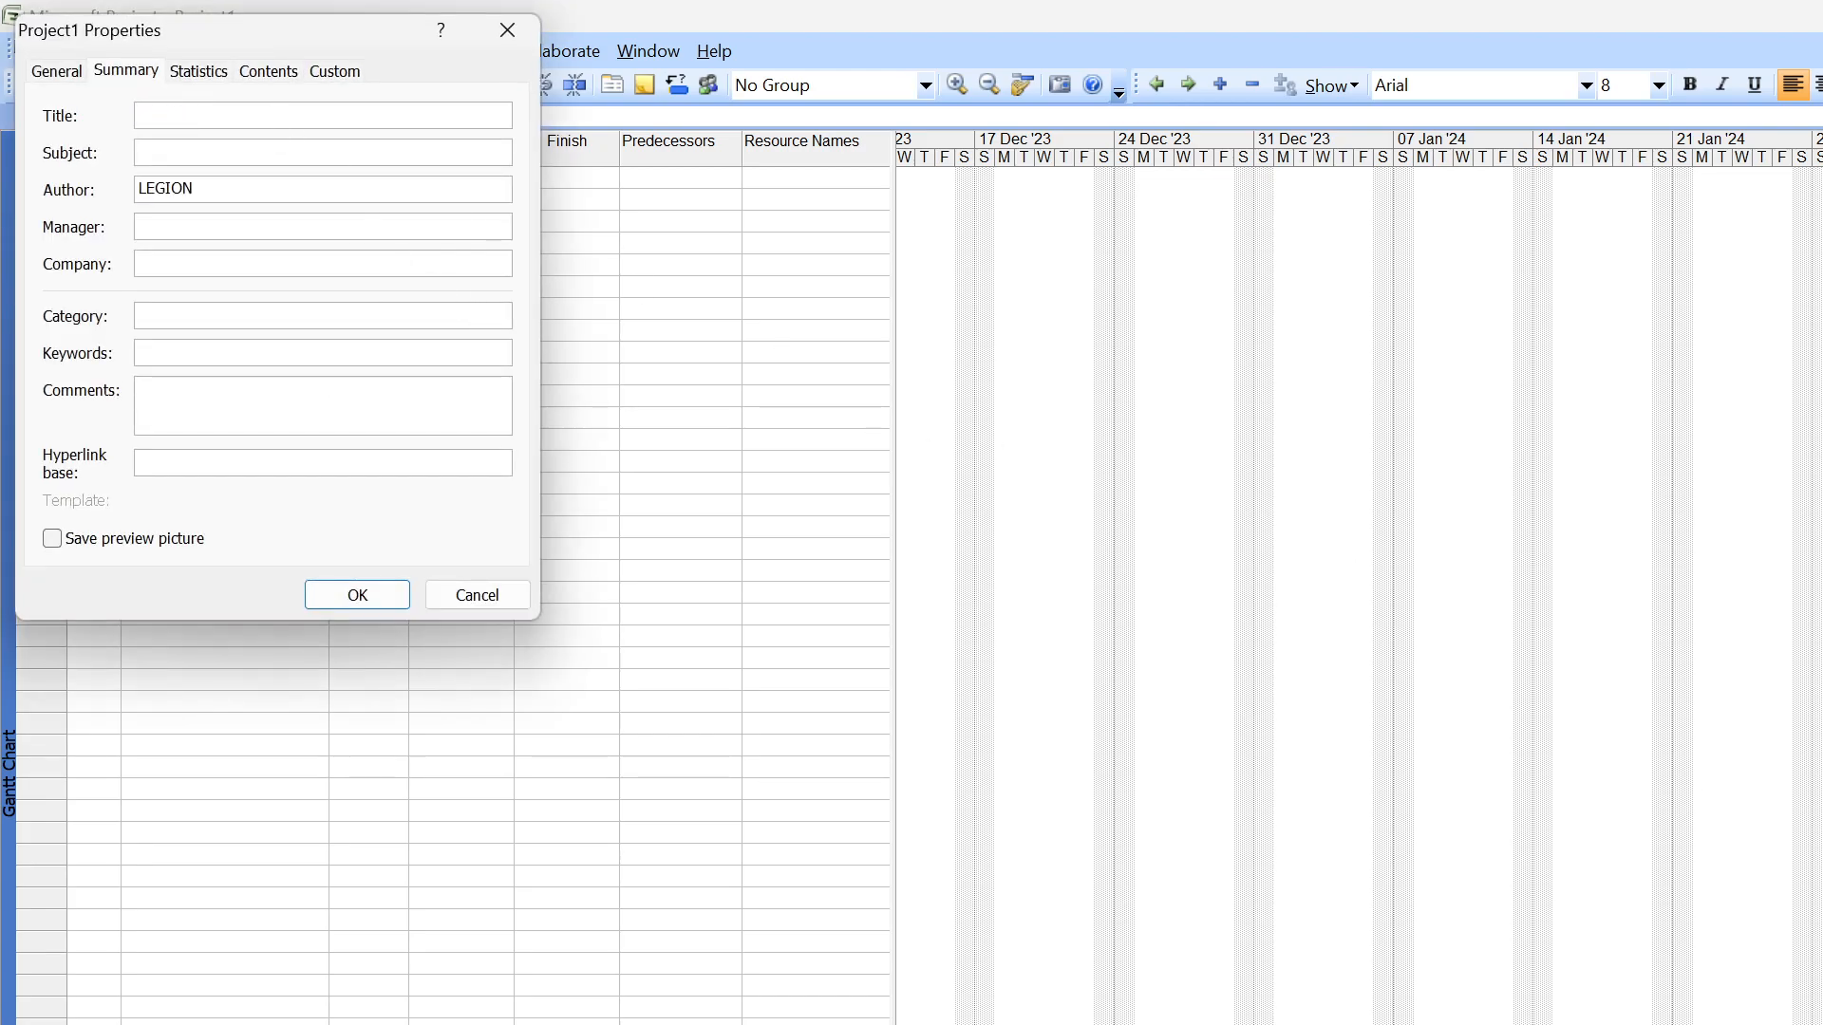
key(alt+Tab)
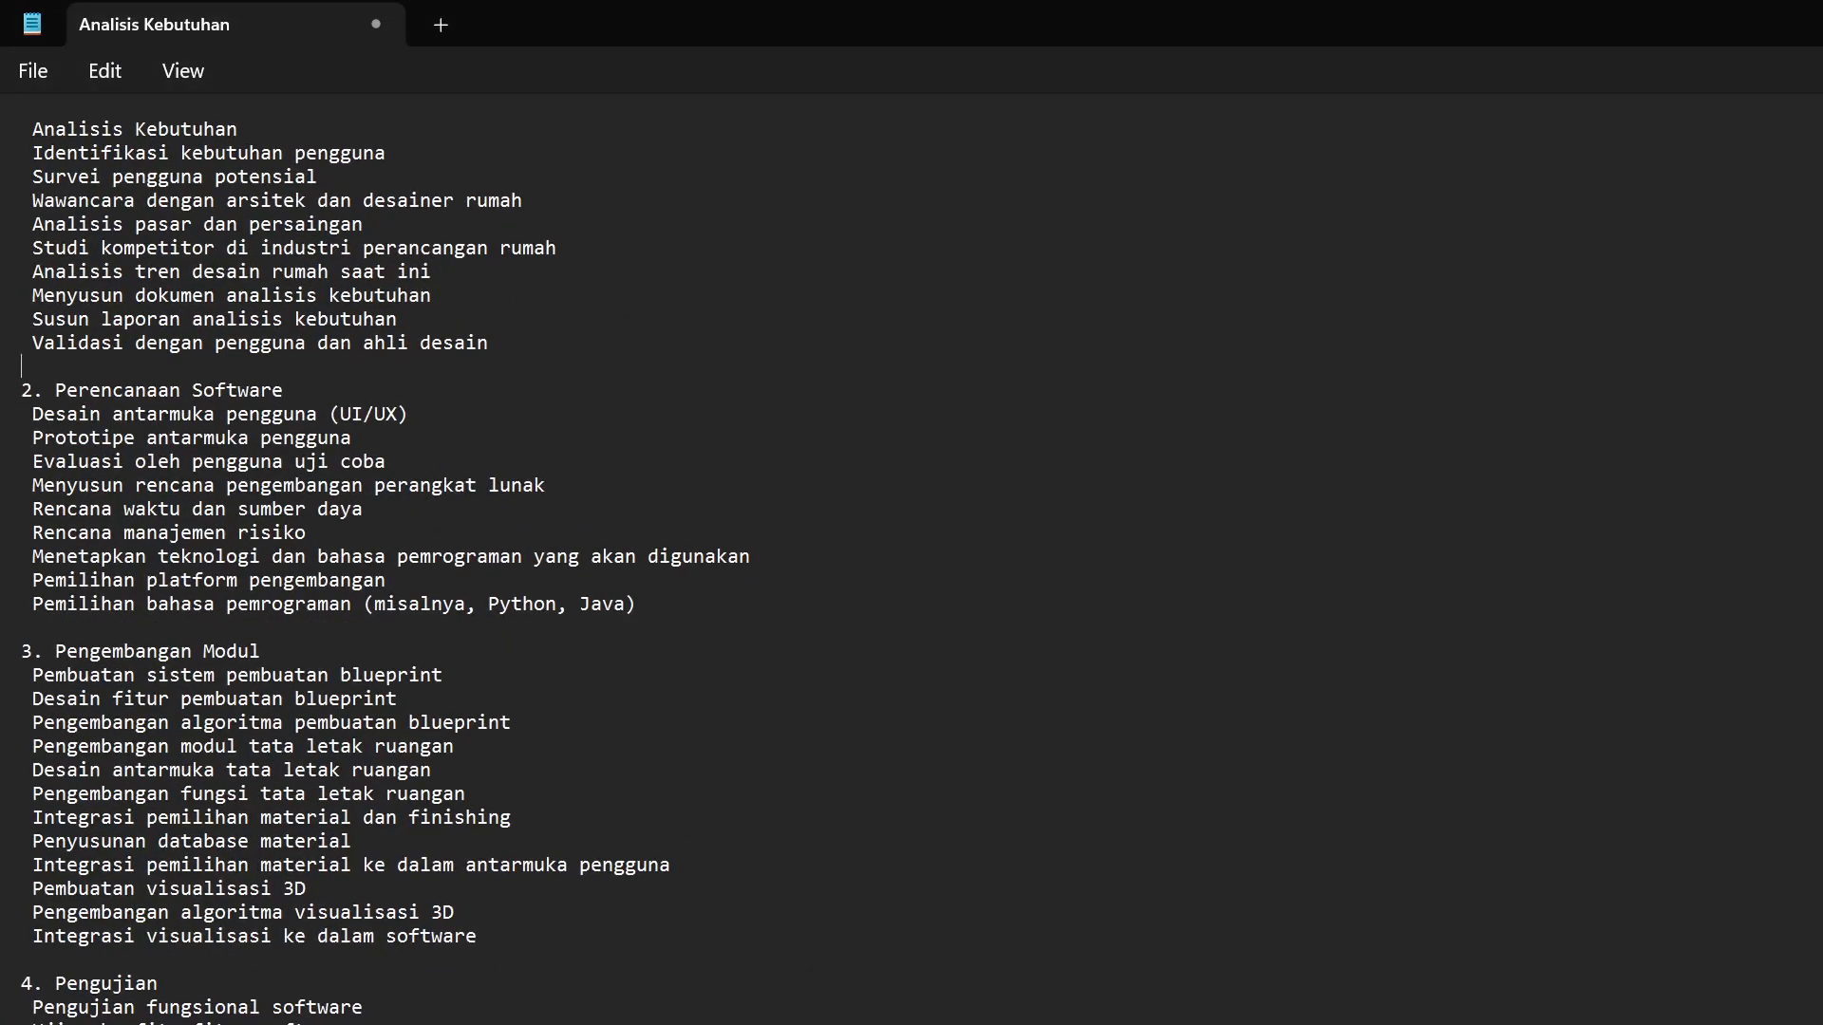
key(super+Right)
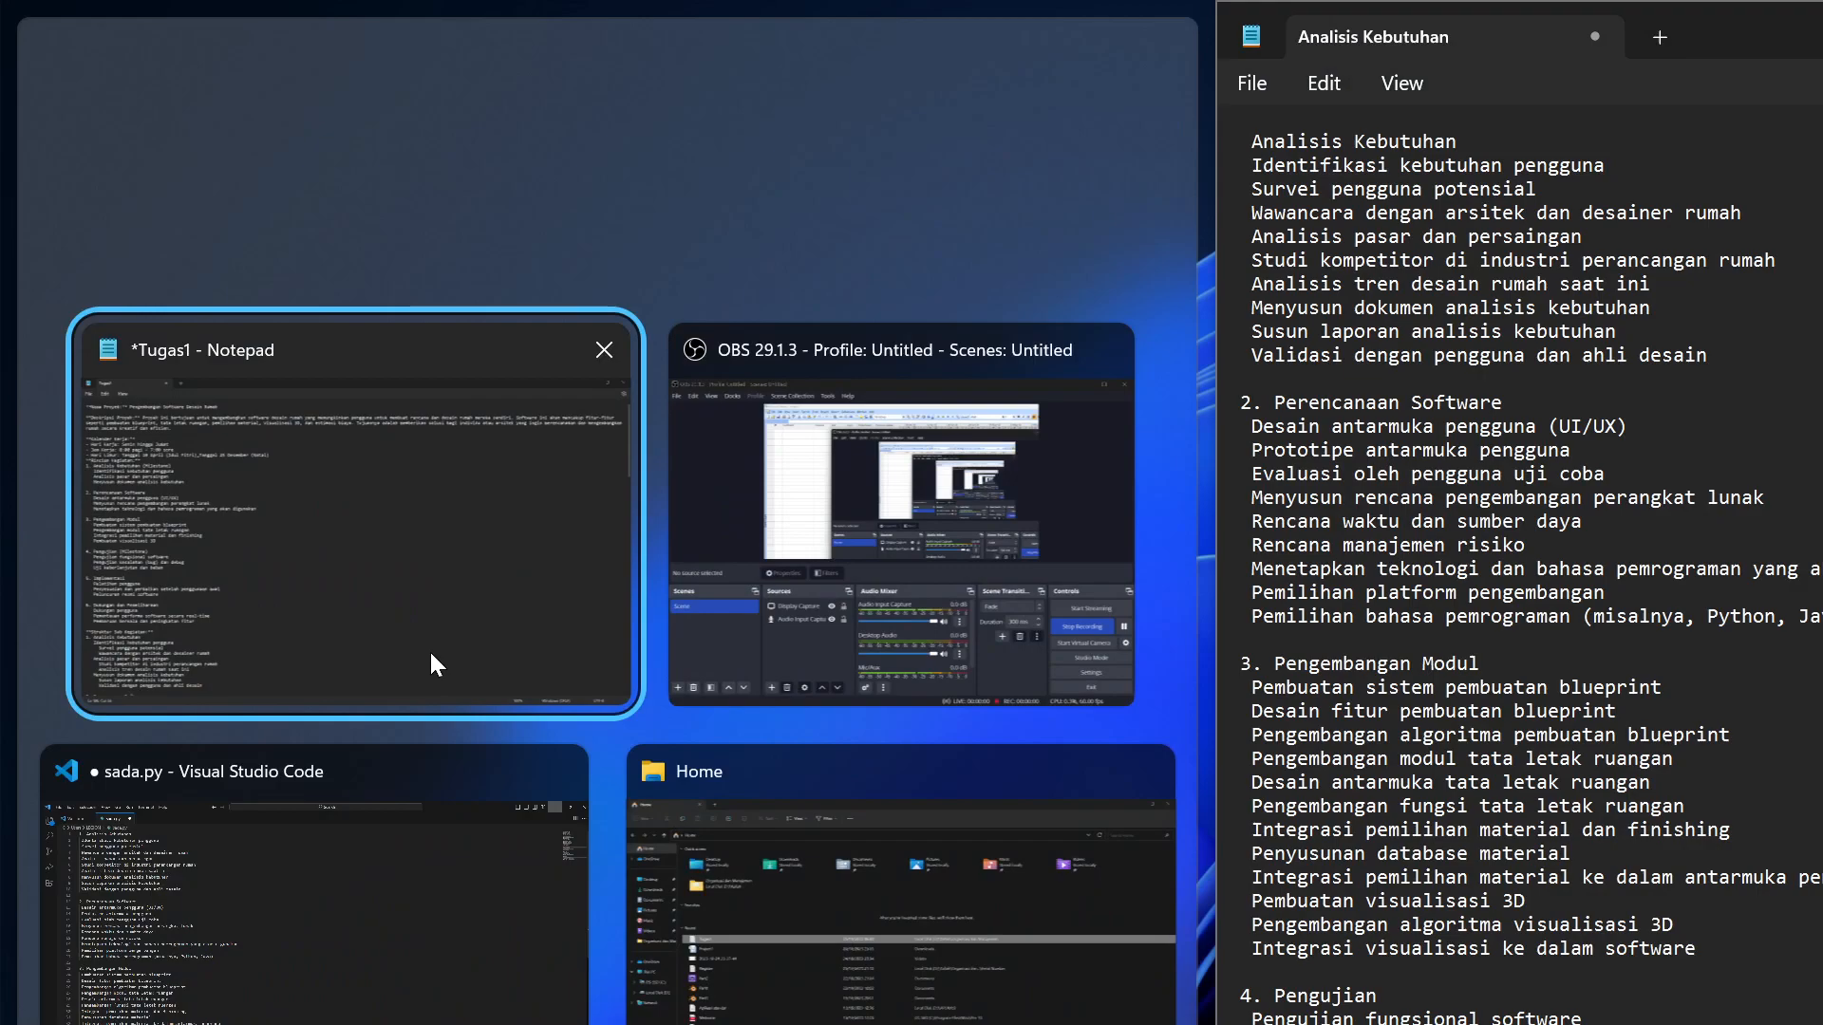
click(730, 214)
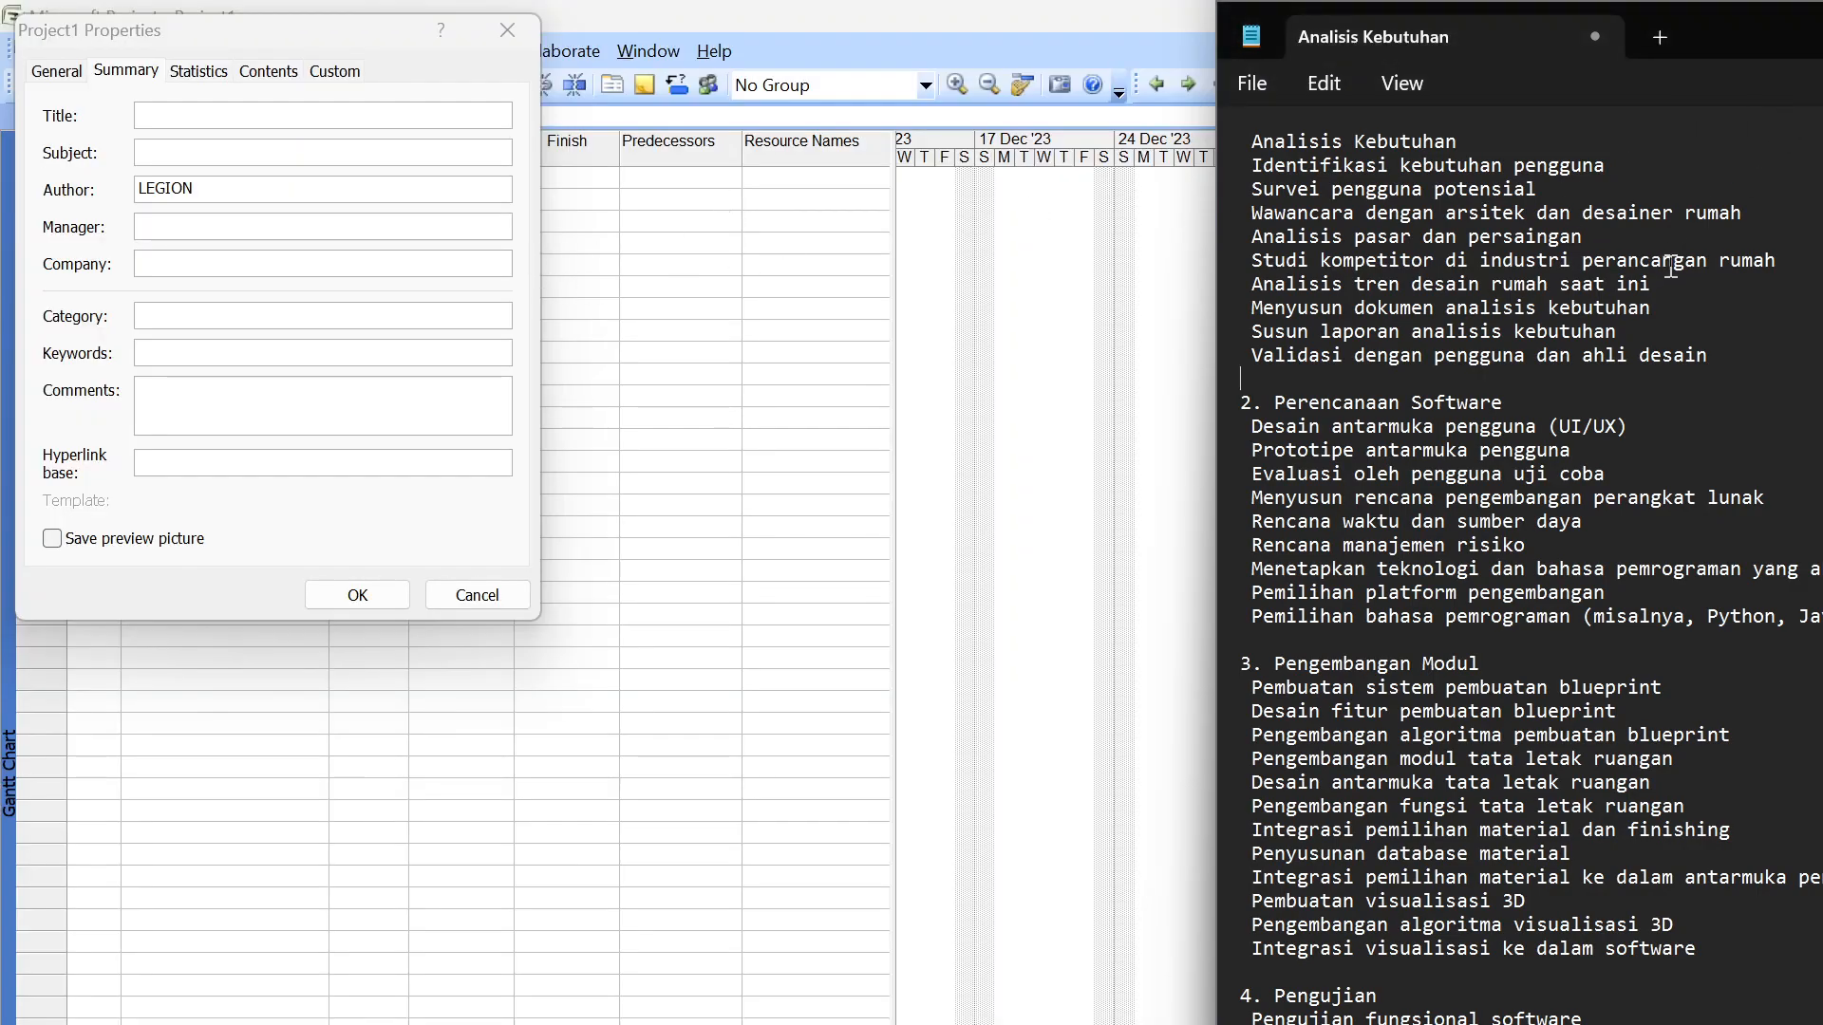
key(super+Down)
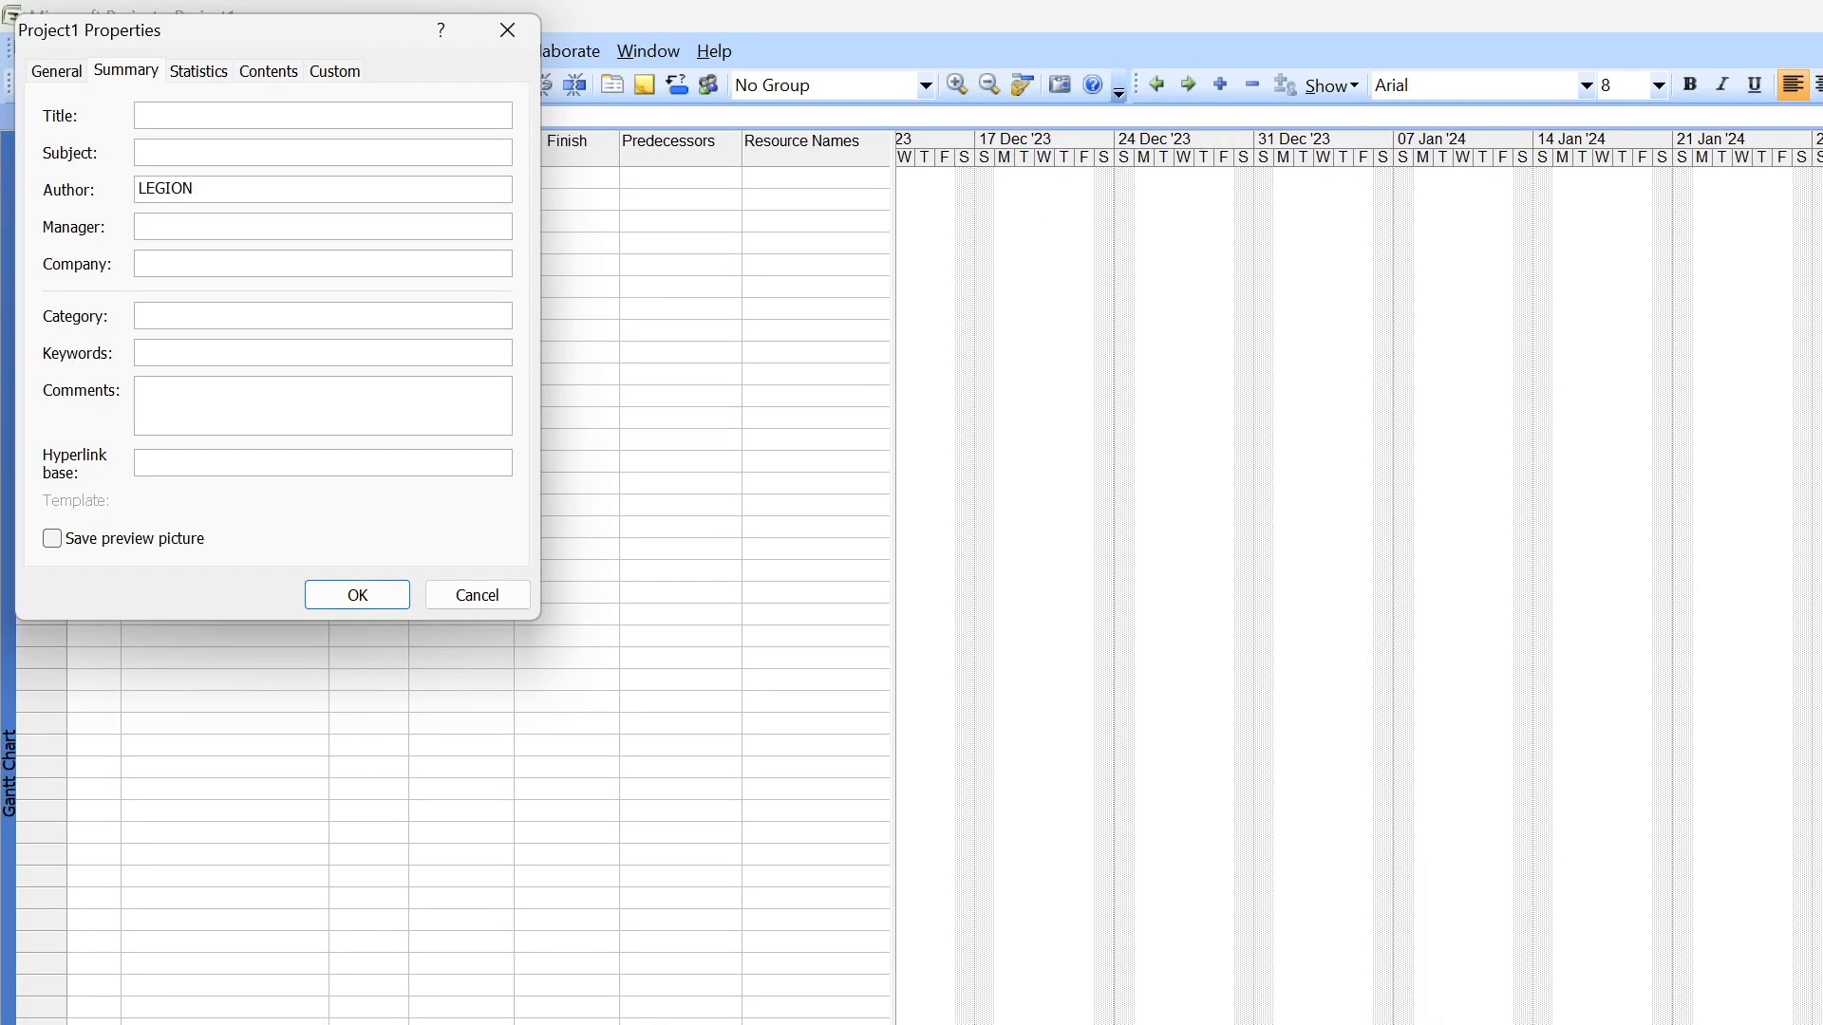
Place the Tugas1 notes beside the project and copy the name "Pengembangan Software Desain Rumah" into the title property
key(alt+Tab)
key(super+Right)
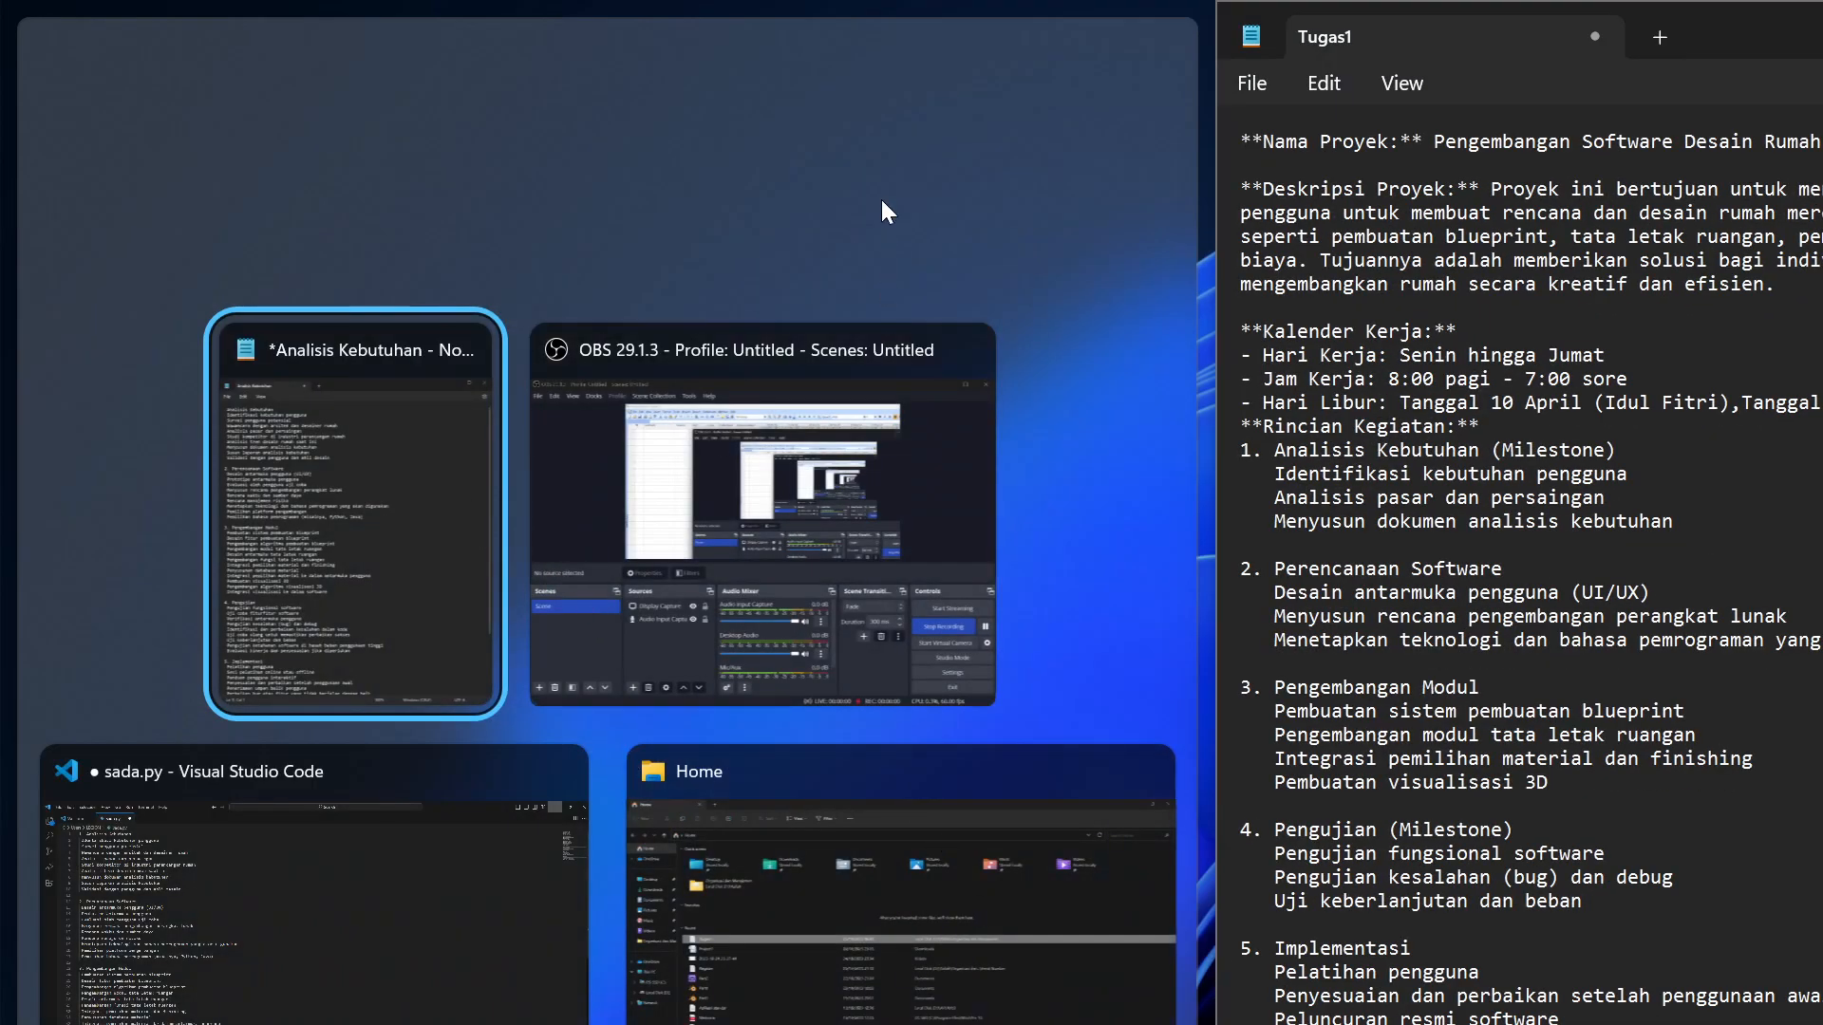
click(887, 211)
drag(1819, 141, 1436, 138)
key(ctrl+c)
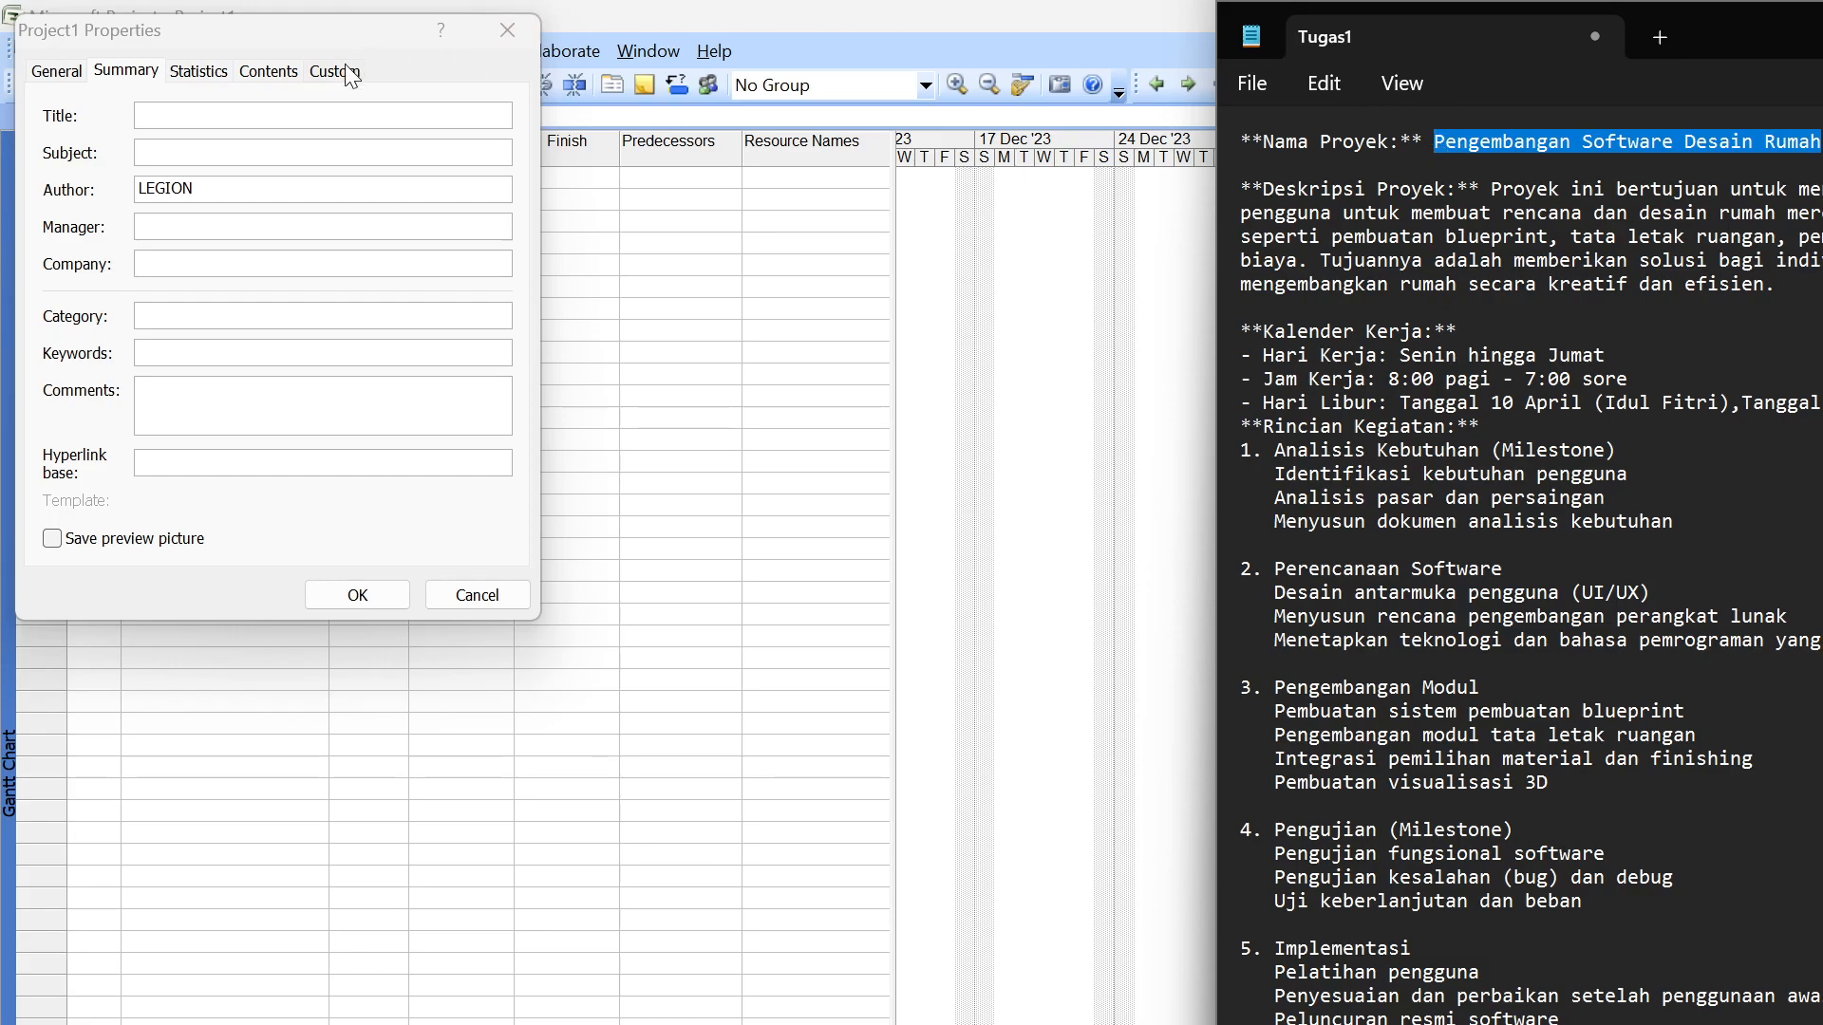
click(331, 113)
key(ctrl+v)
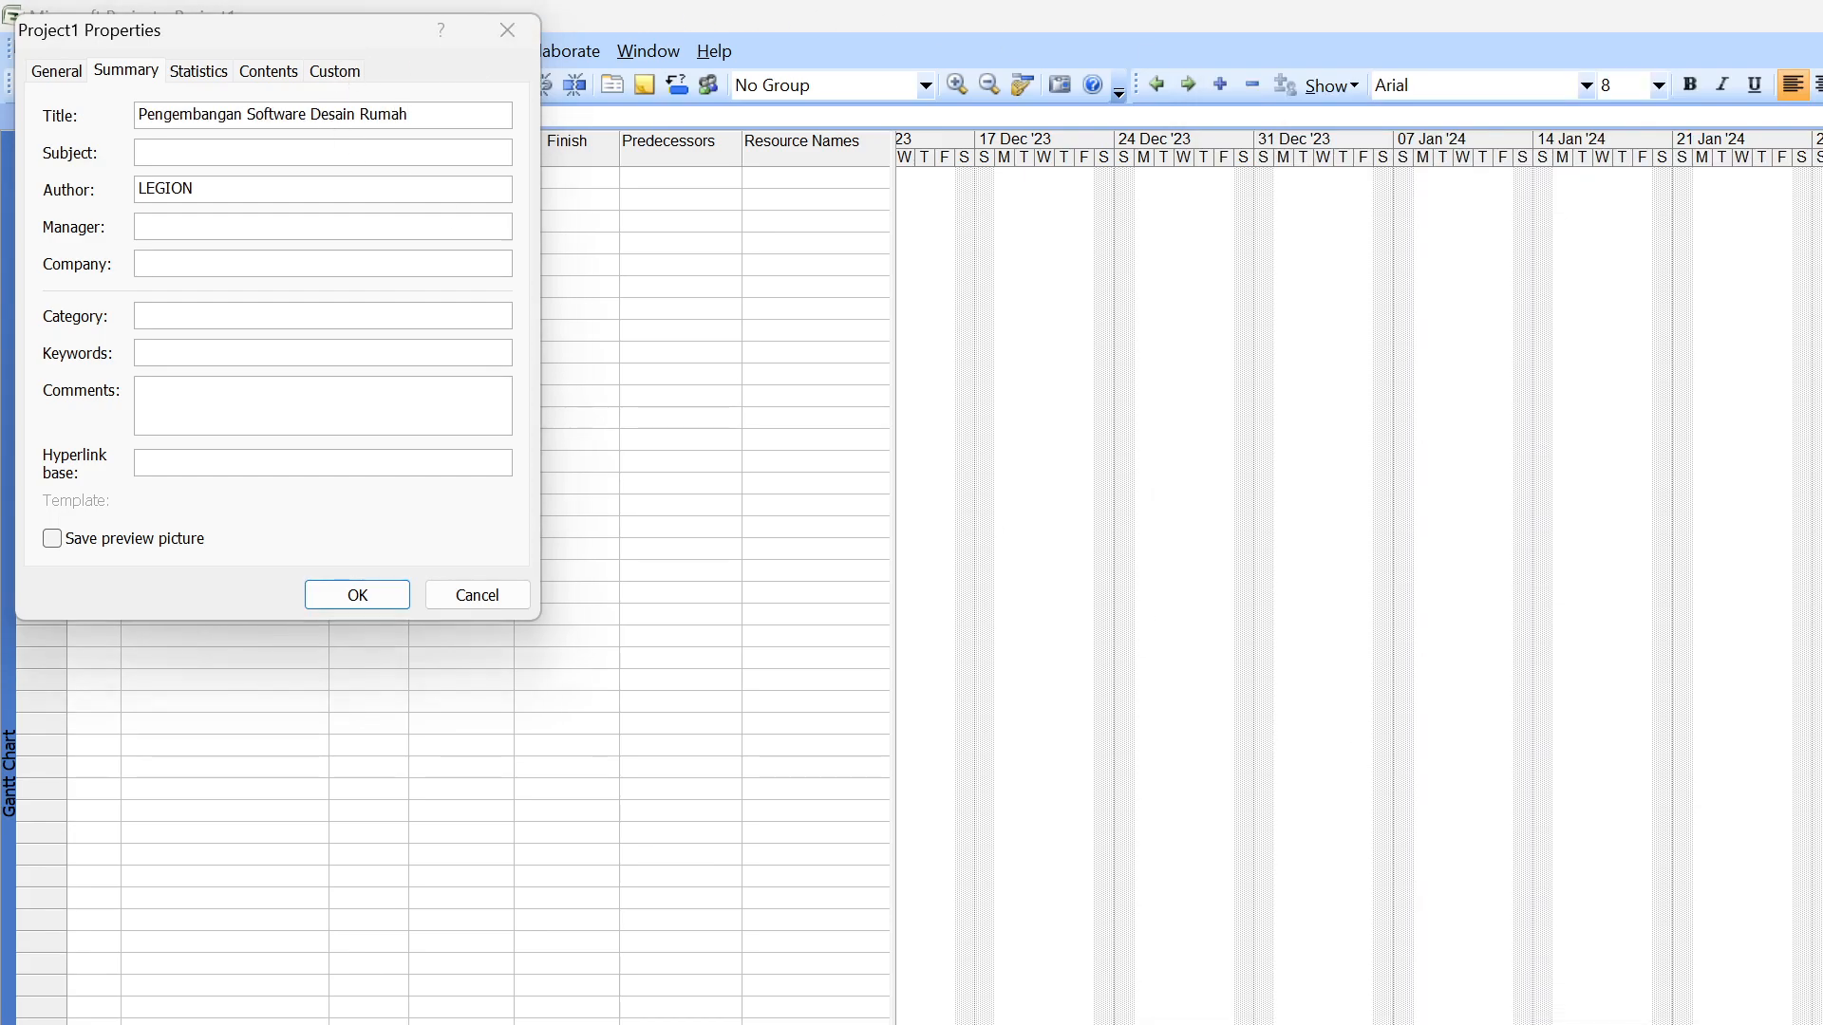
key(alt+Tab)
key(alt+Tab)
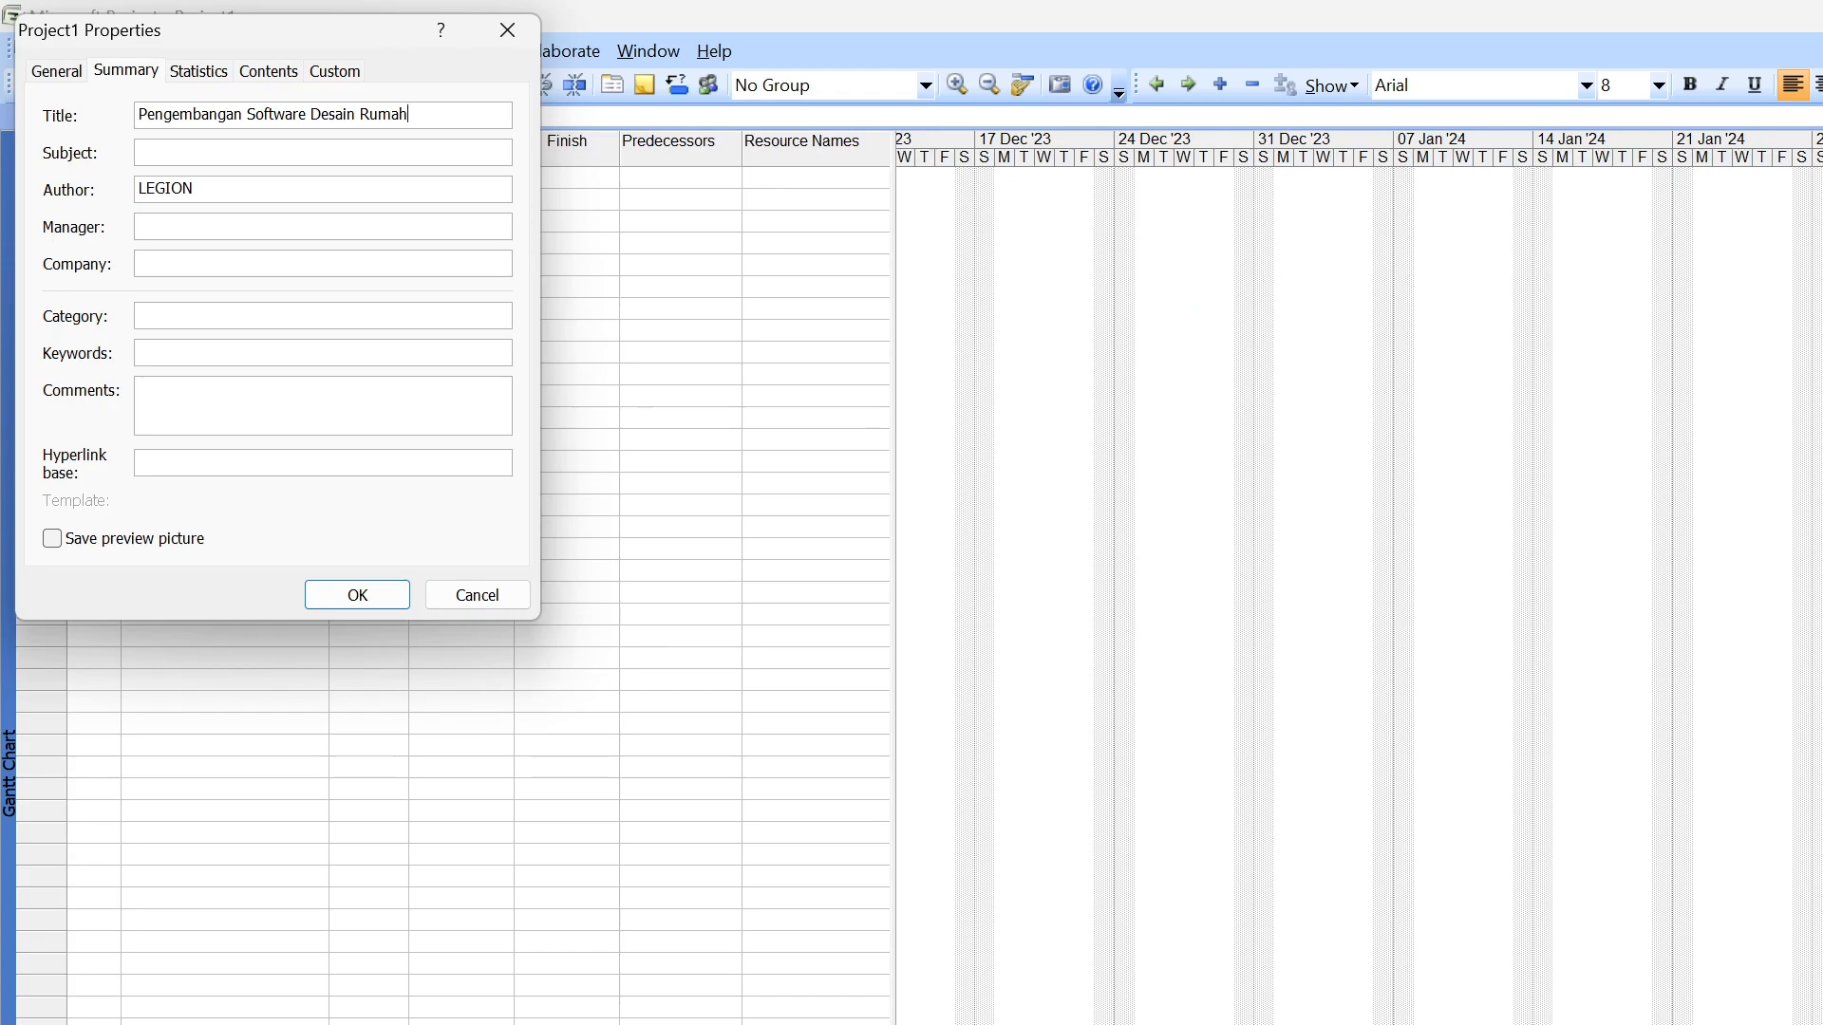
key(alt+Tab)
key(alt+Tab)
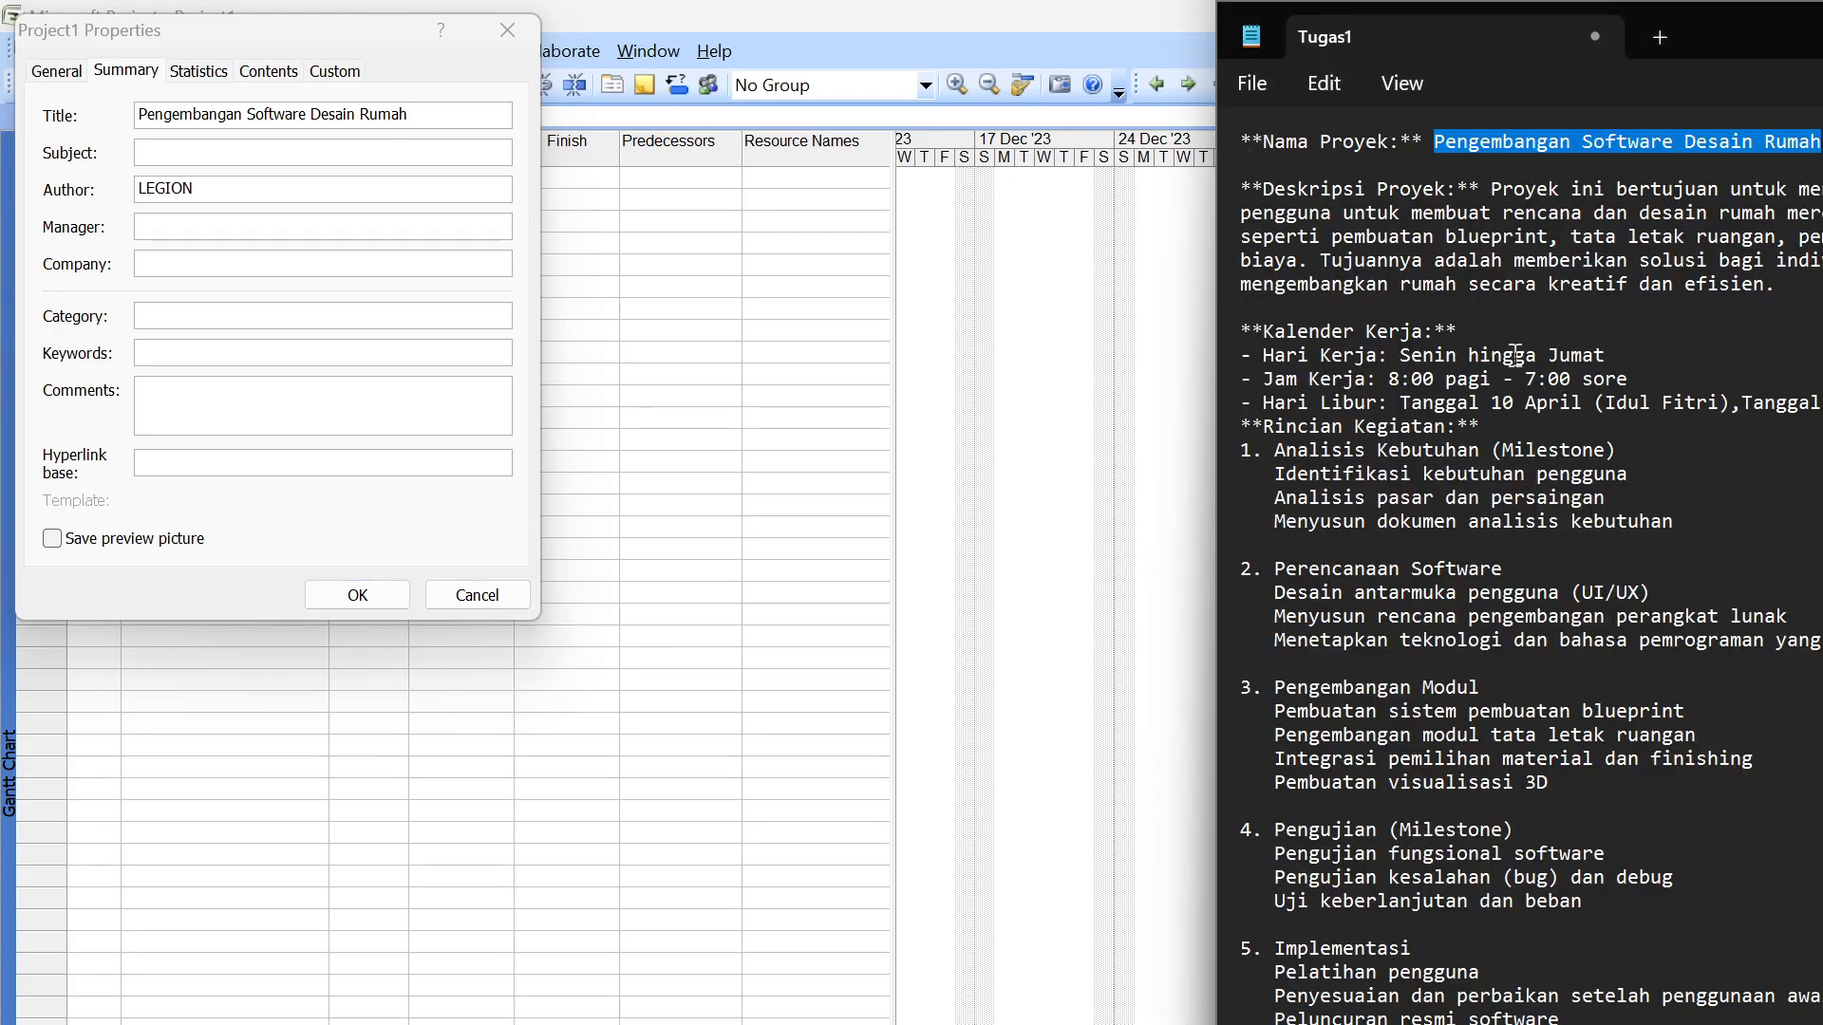
key(alt+Tab)
Replace the author property with the project author's full name
double_click(148, 185)
key(BackSpace)
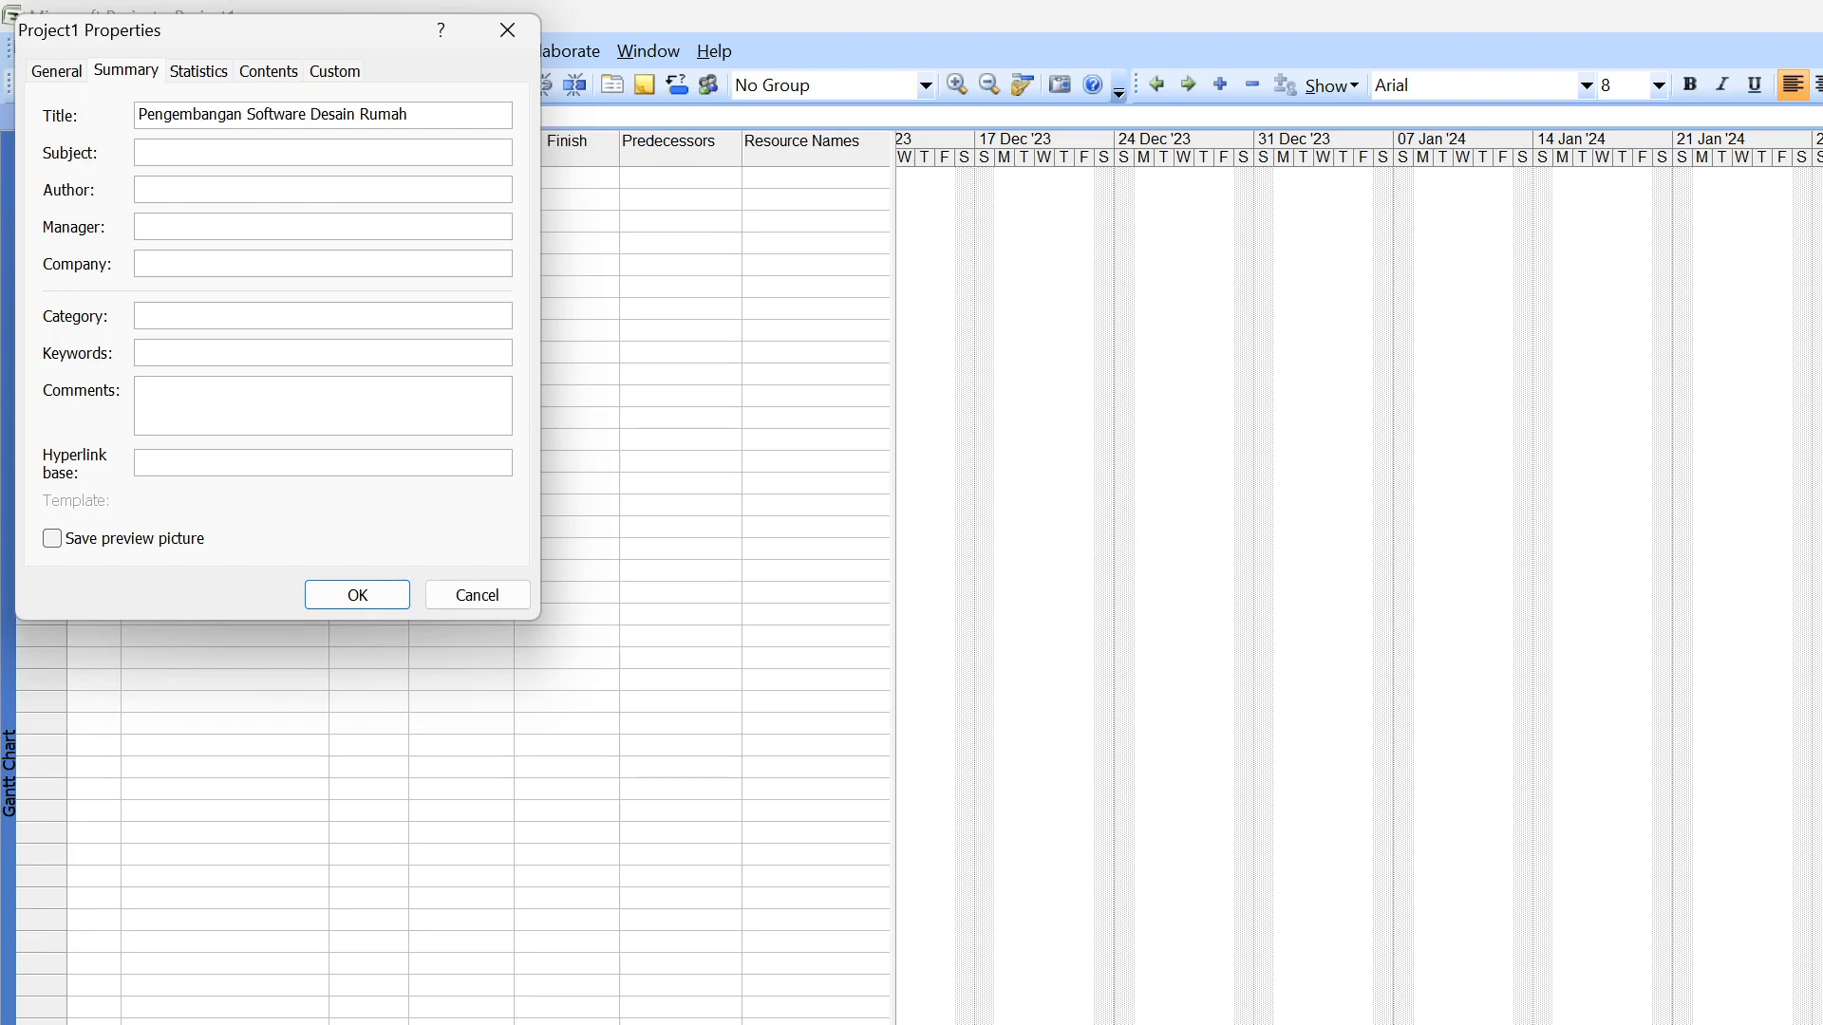
text(M adira)
key(BackSpace)
key(BackSpace)
text(ADira Za)
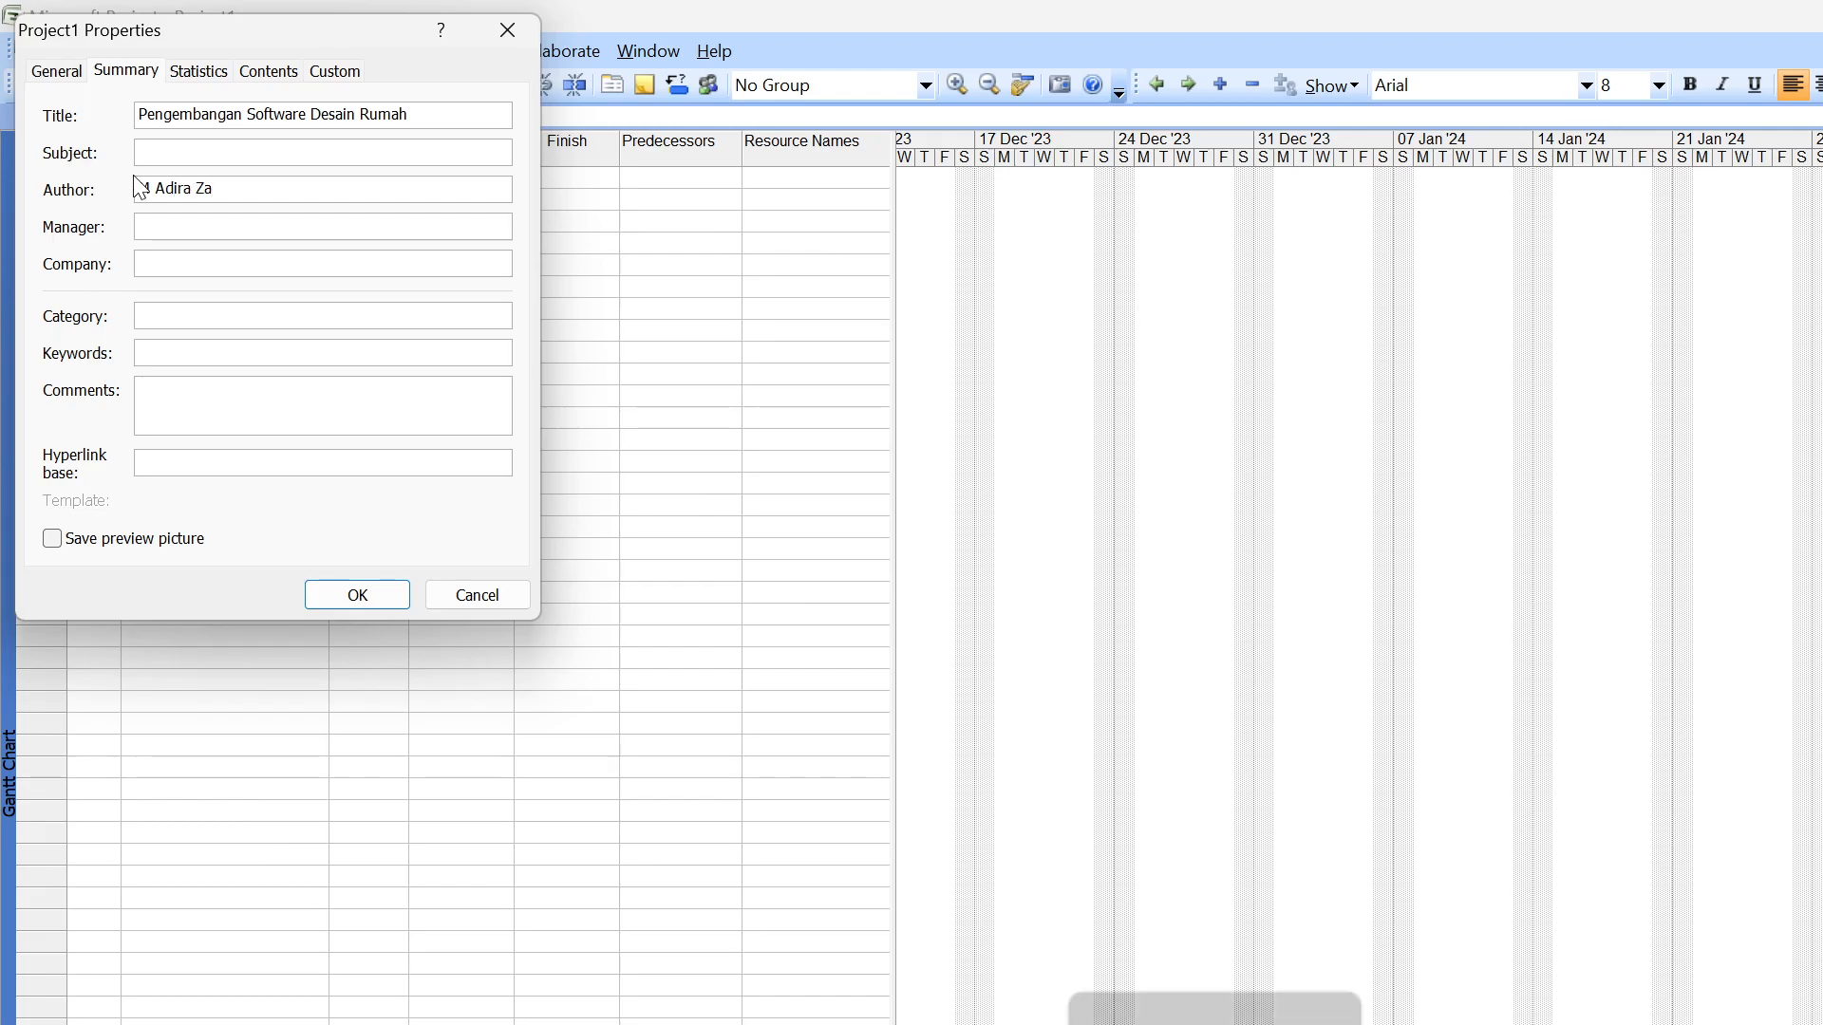
text(idan Putra)
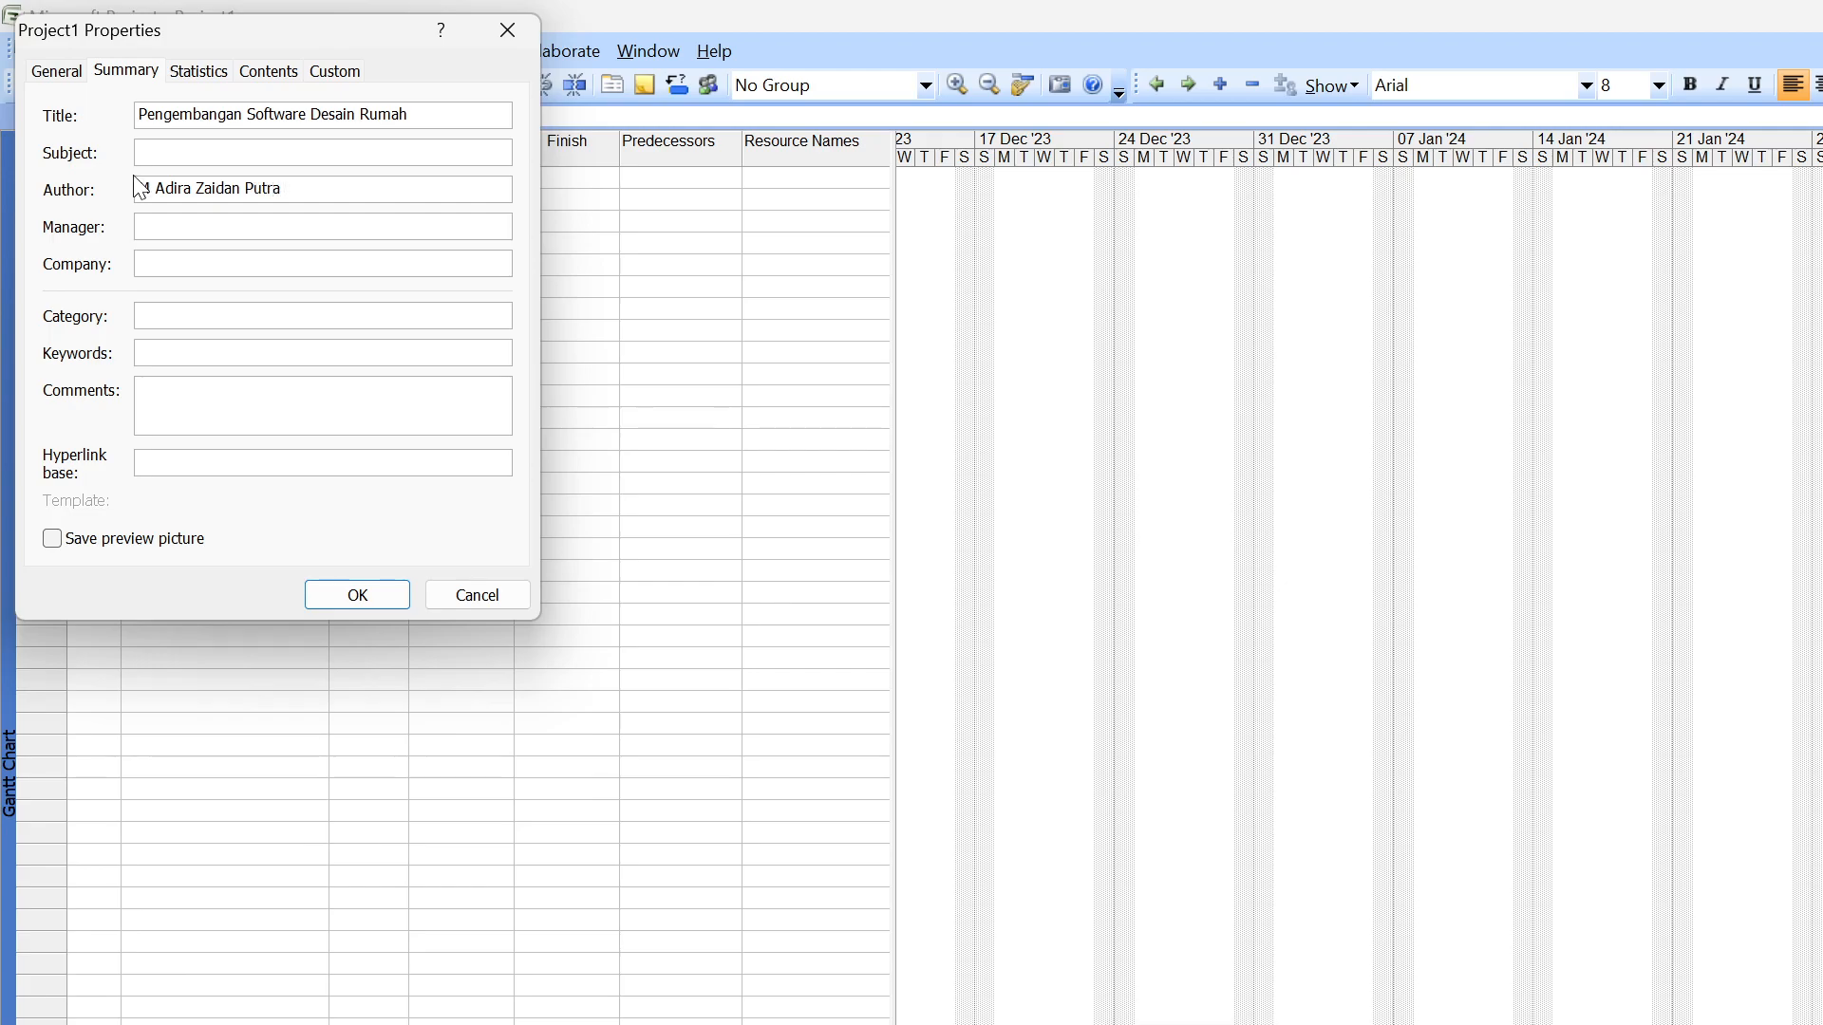
text( Pratama)
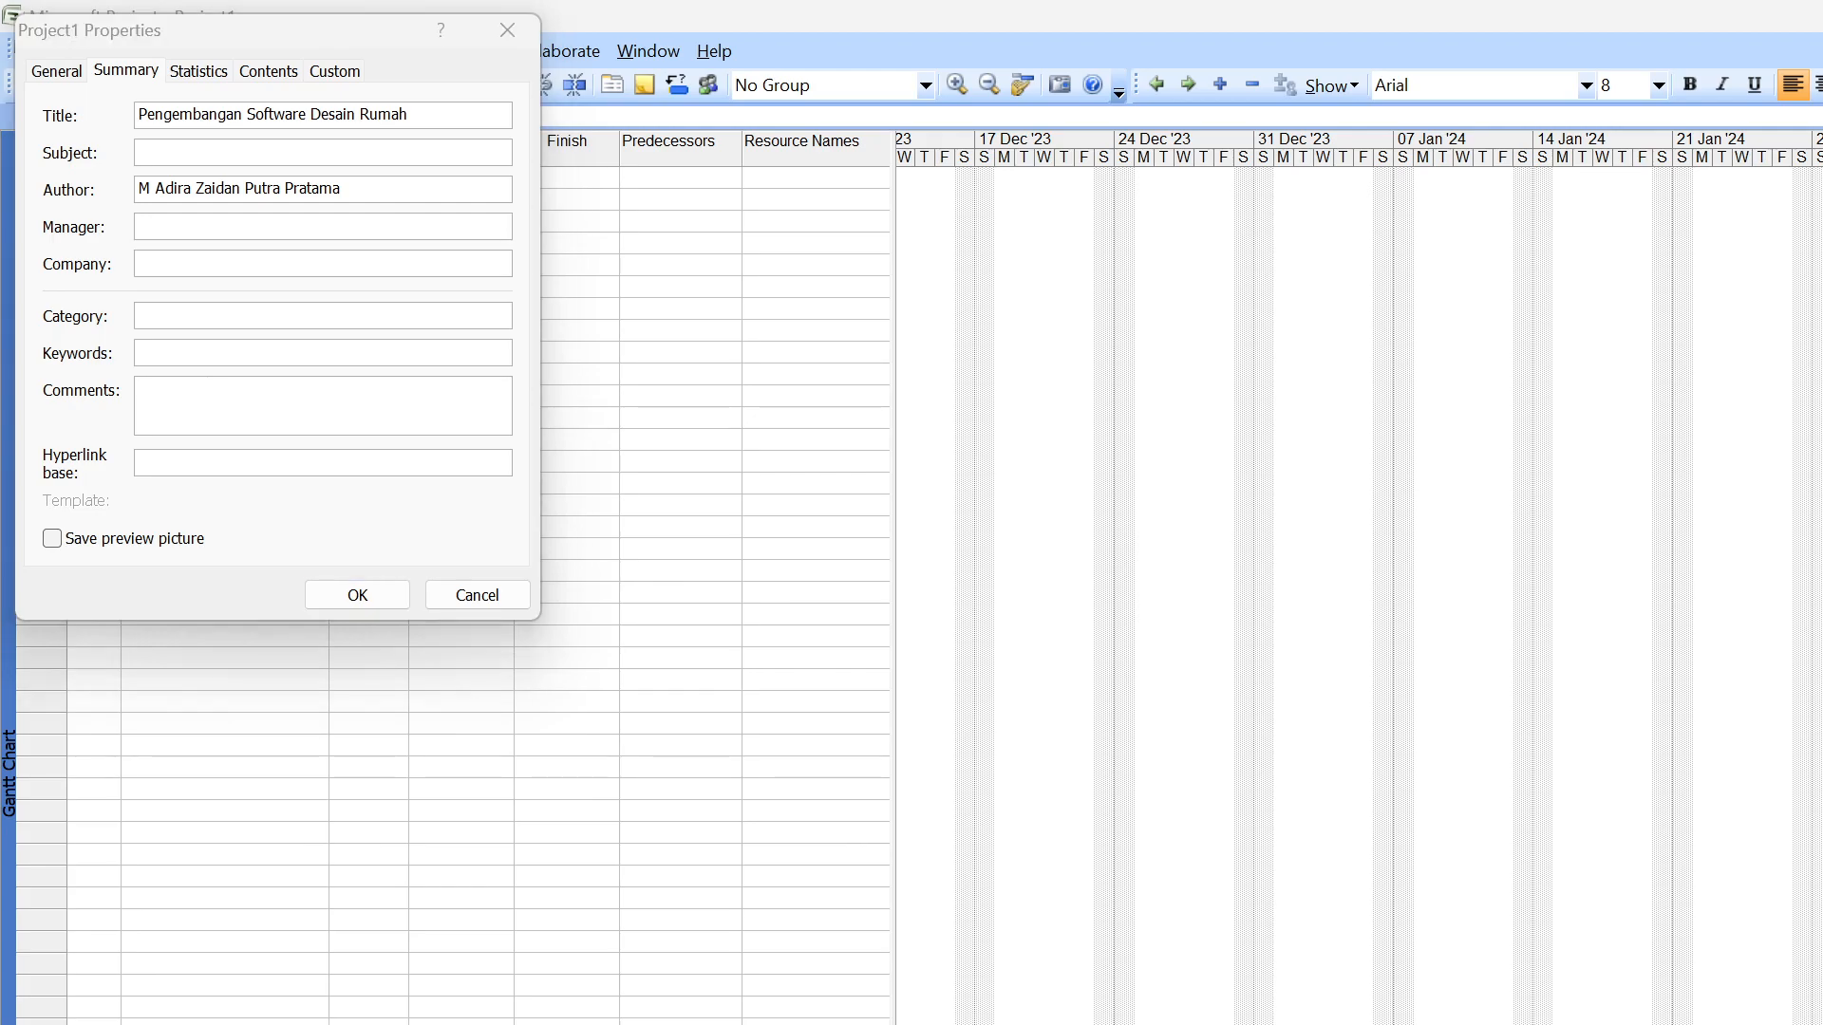
Copy the project description paragraph from the Tugas1 notes into the comments property and save the project properties
key(alt+Tab)
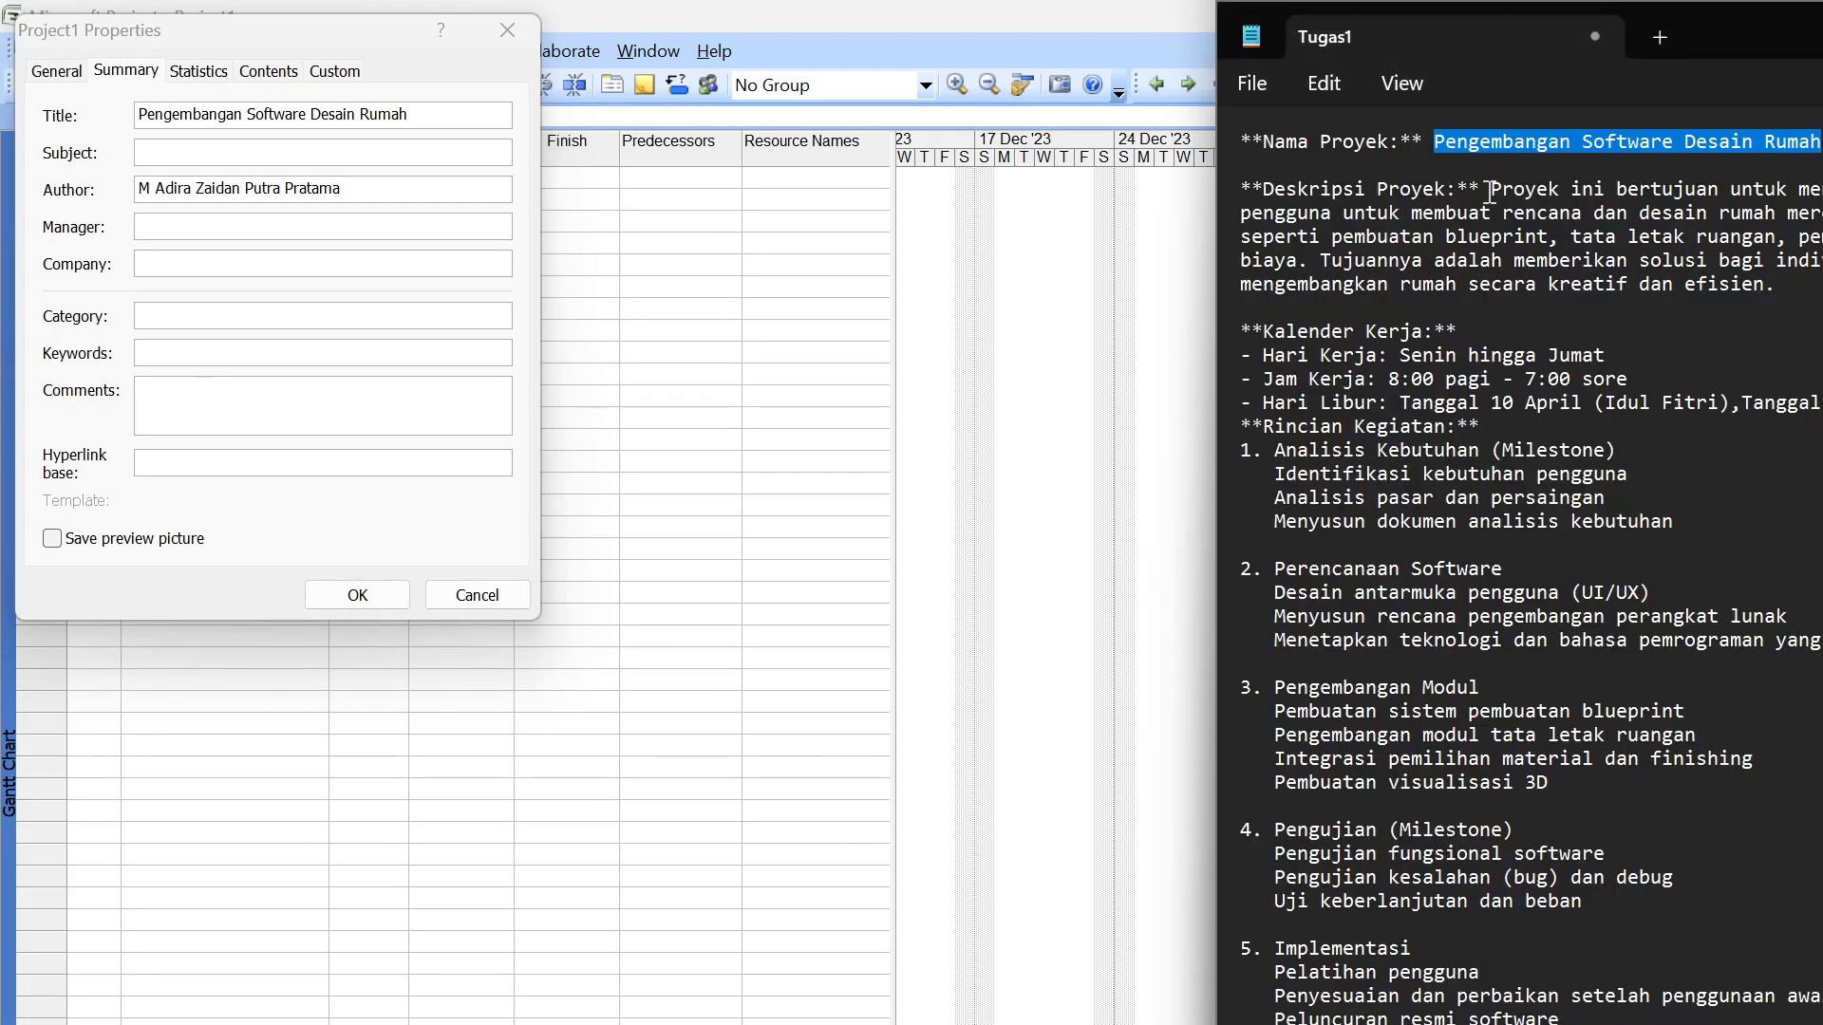
drag(1491, 192, 1775, 285)
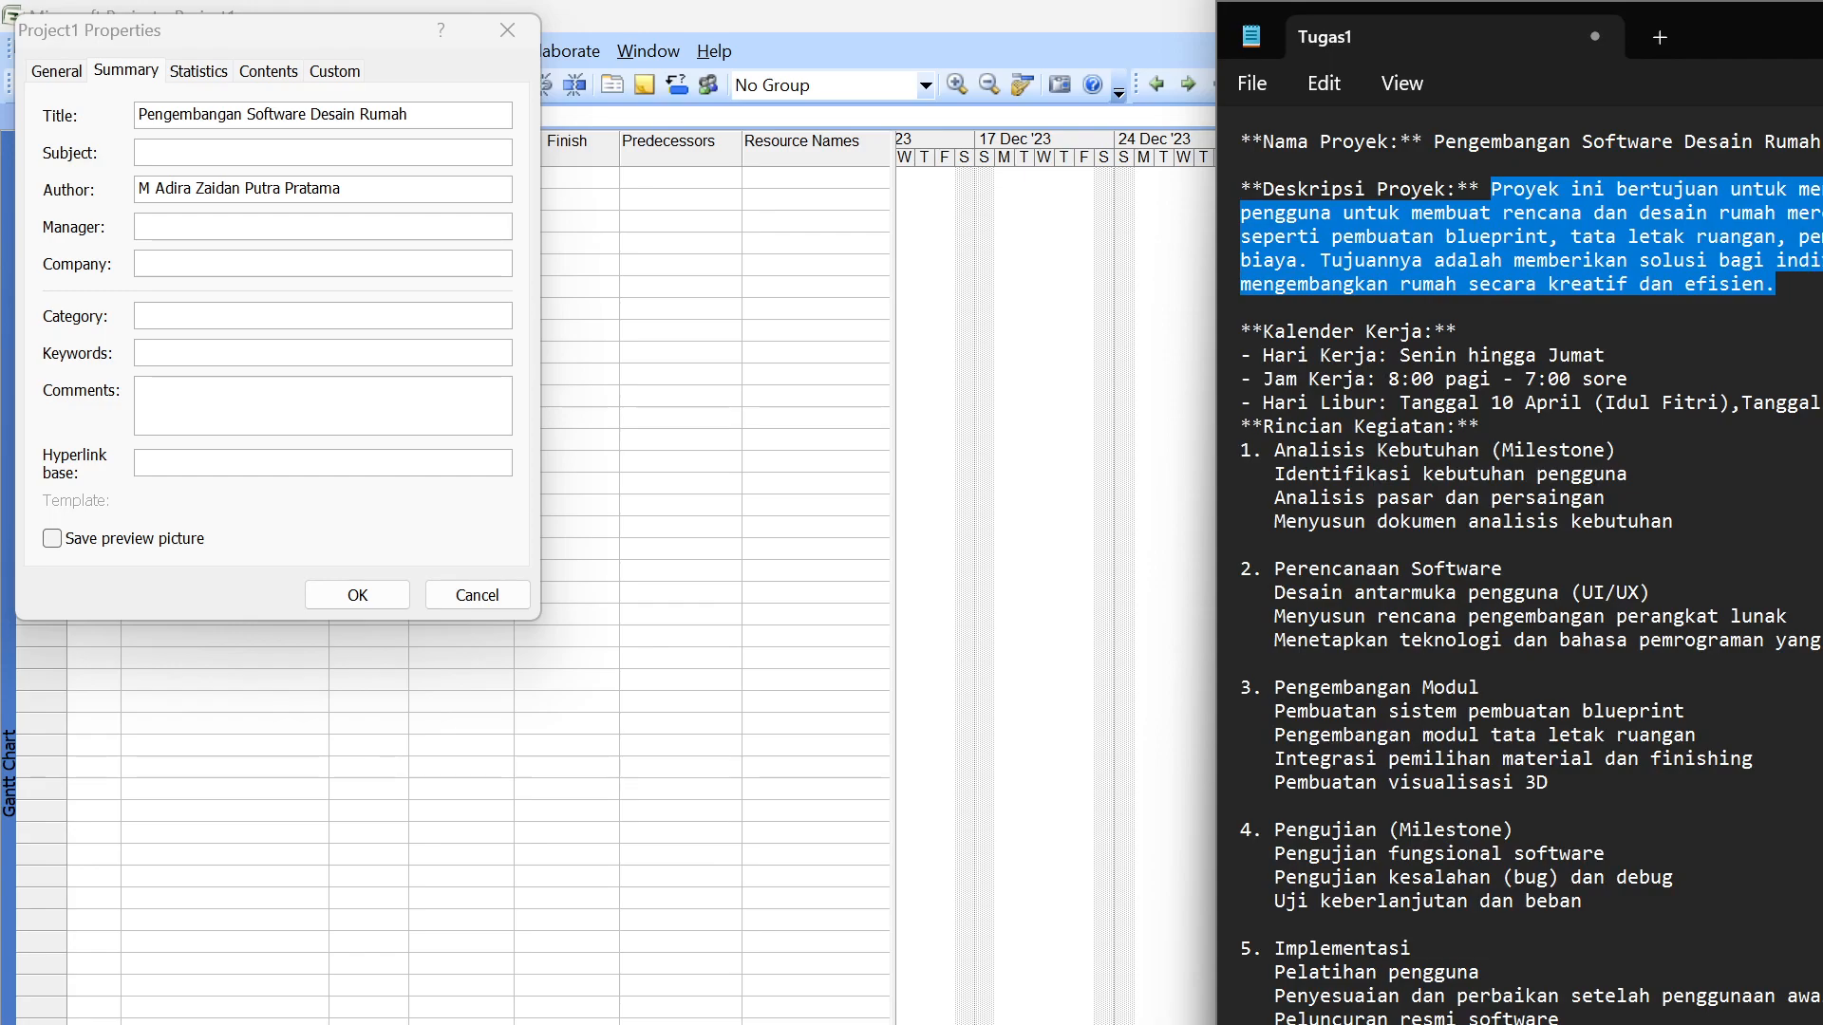
key(ctrl+c)
key(alt+Tab)
click(284, 415)
key(ctrl+v)
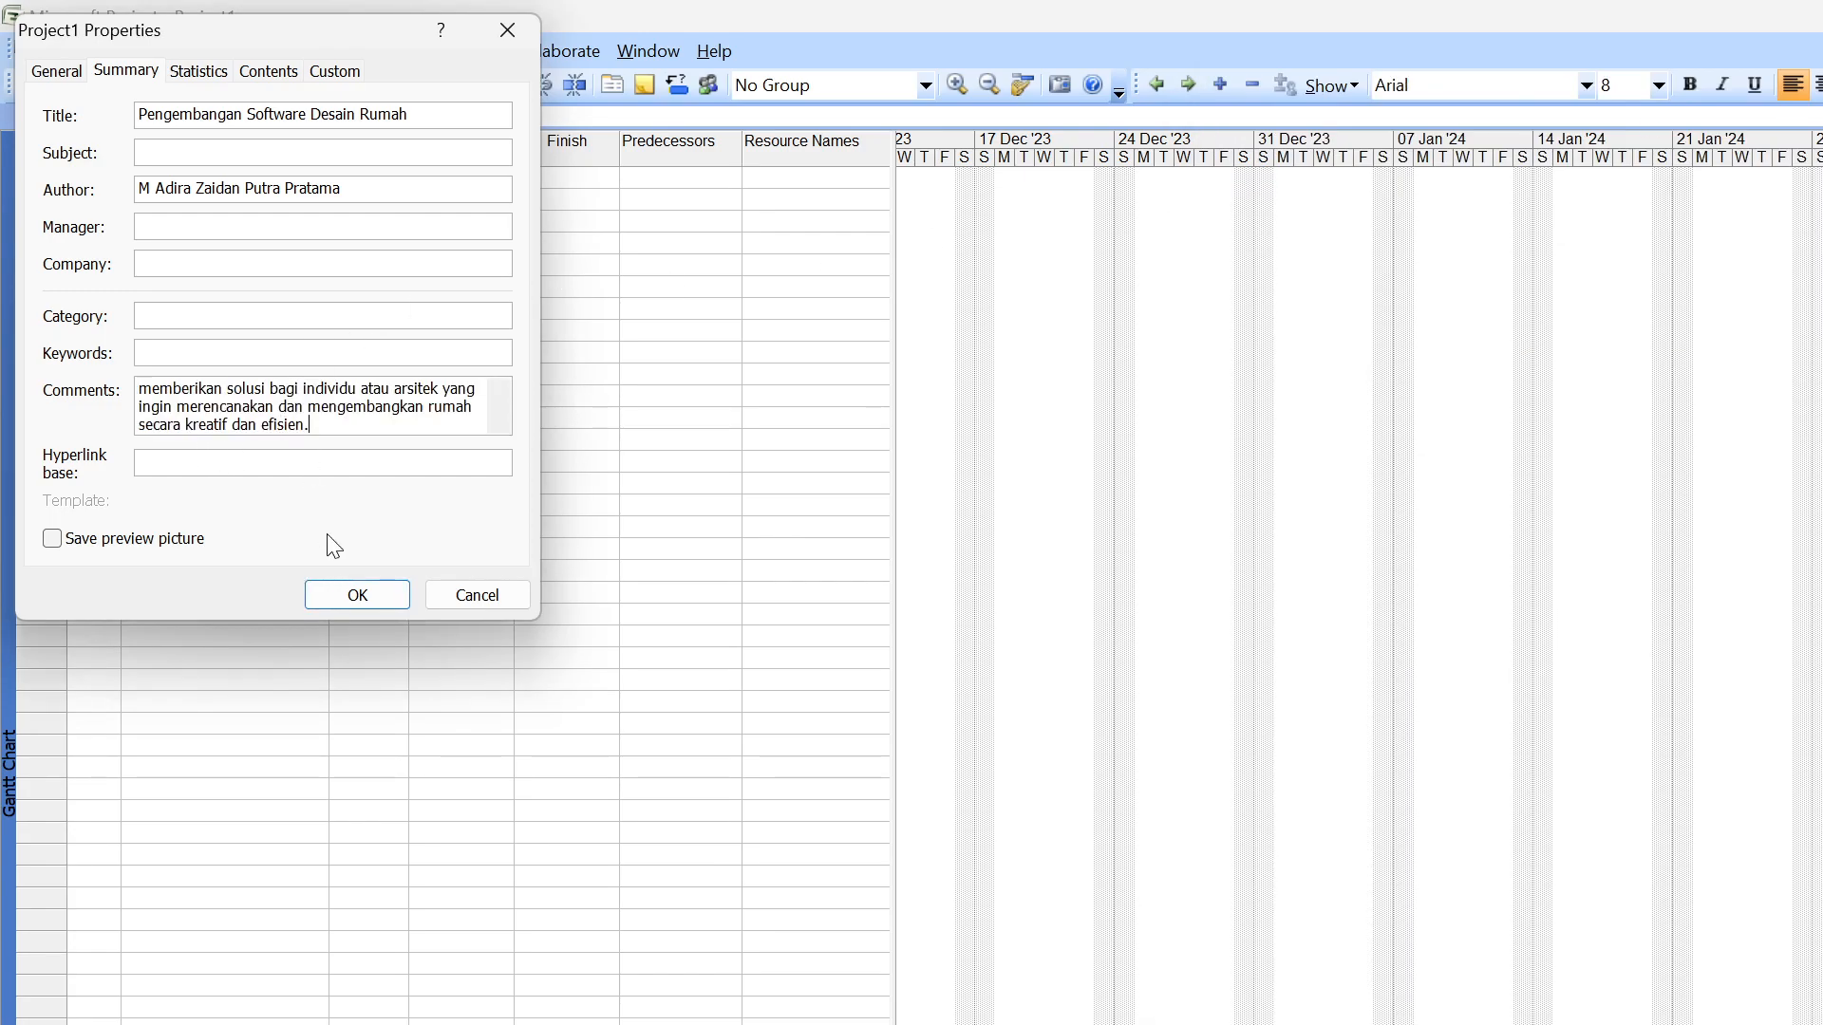
click(355, 600)
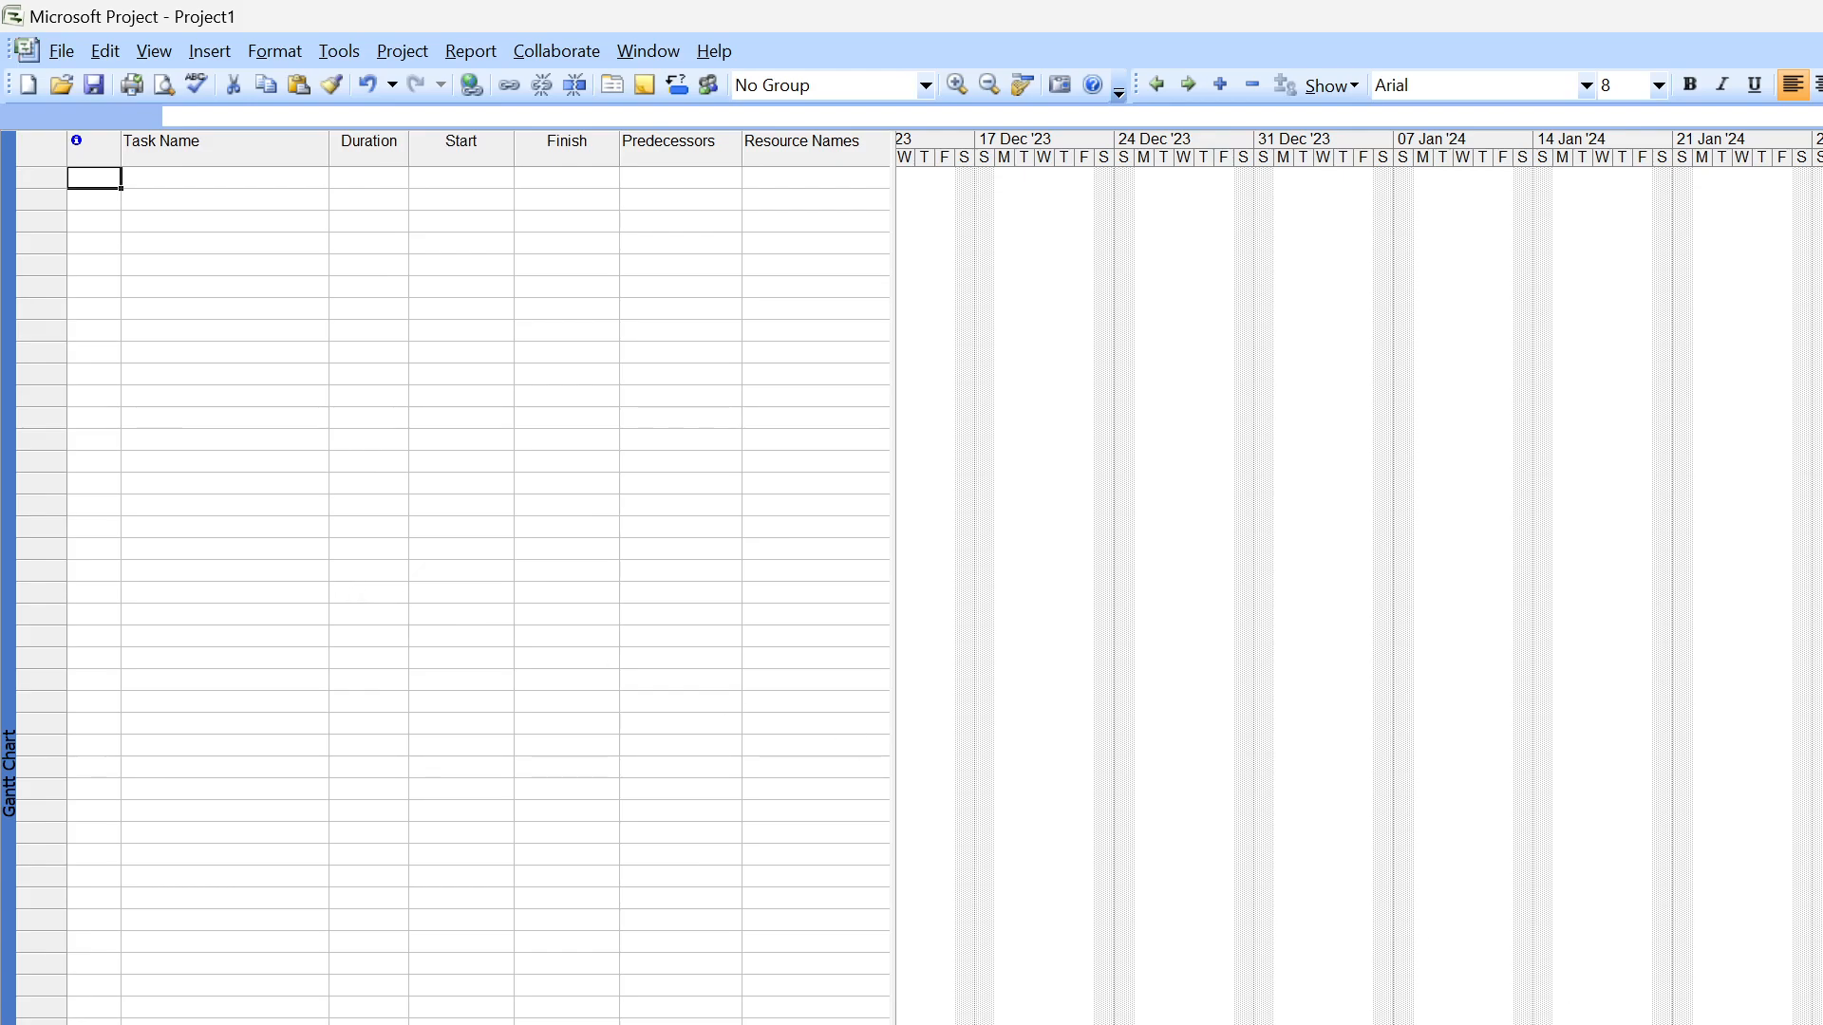
Consult the working-calendar section of the Tugas1 notes and open the day details of the Standard calendar's default work week
key(alt+Tab)
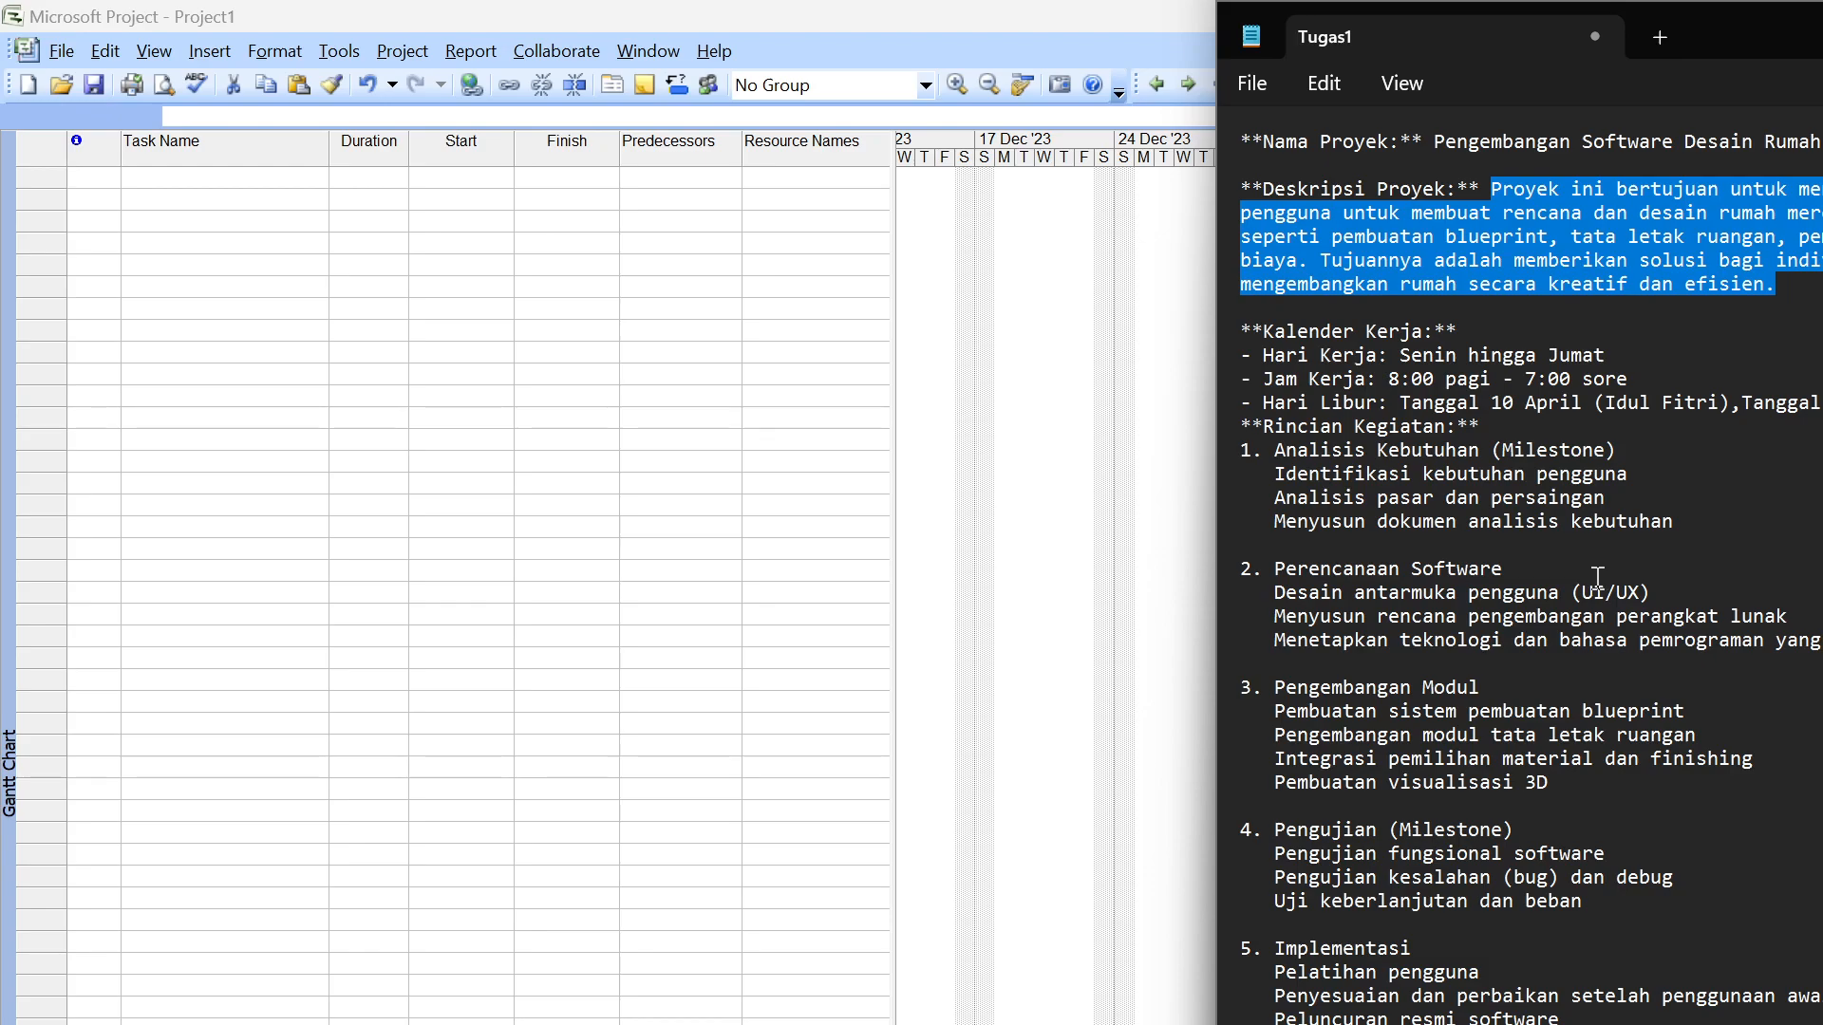
scroll(1598, 578, down, 10)
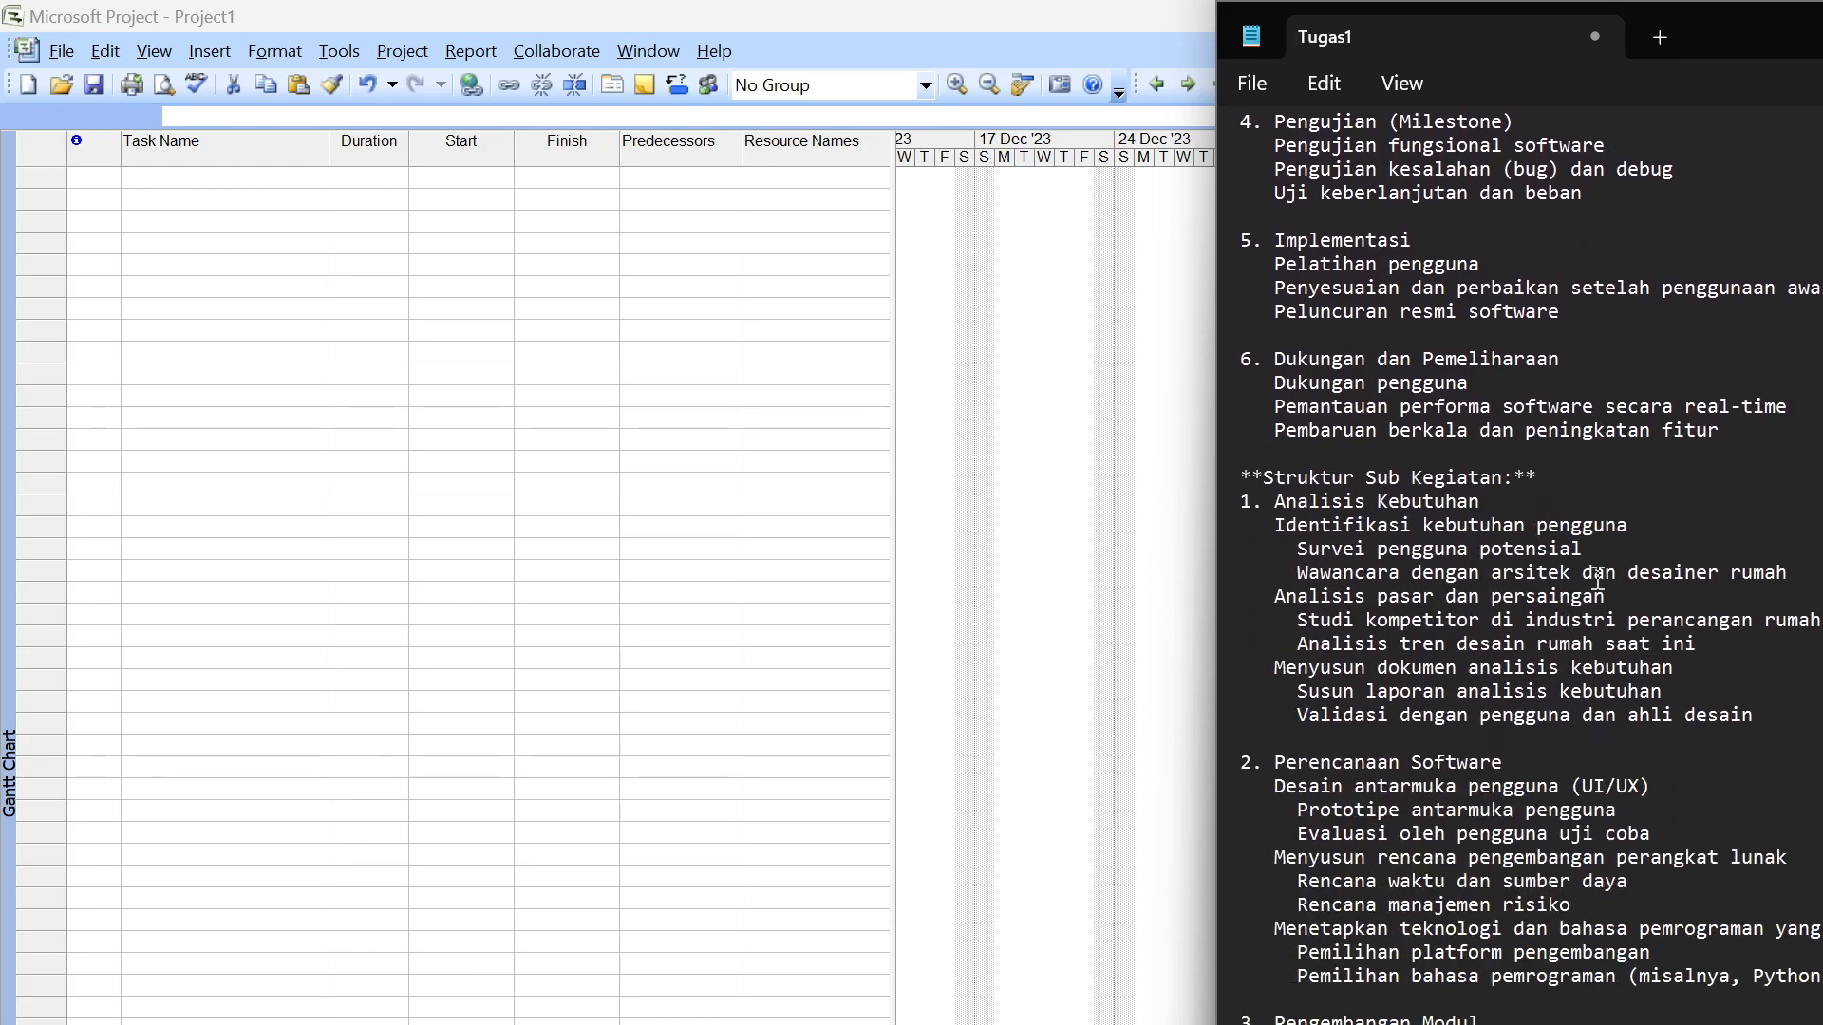
scroll(1598, 578, up, 10)
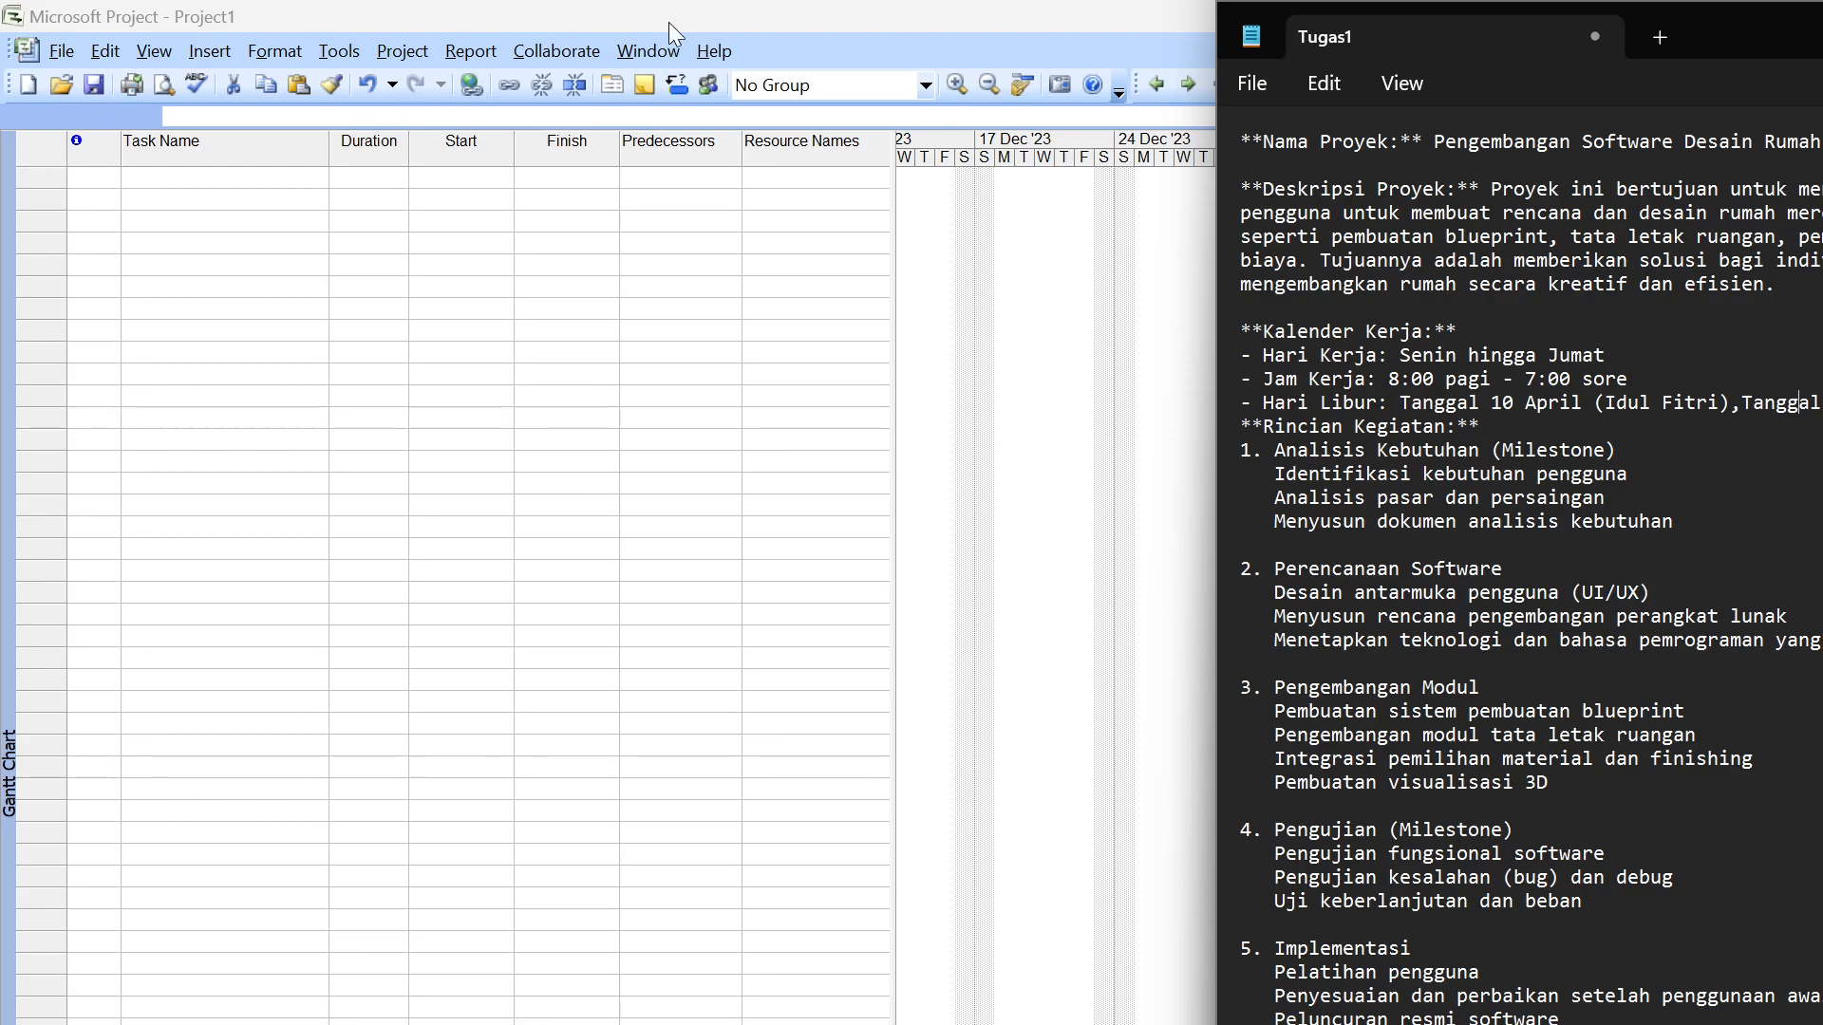
click(348, 58)
click(347, 45)
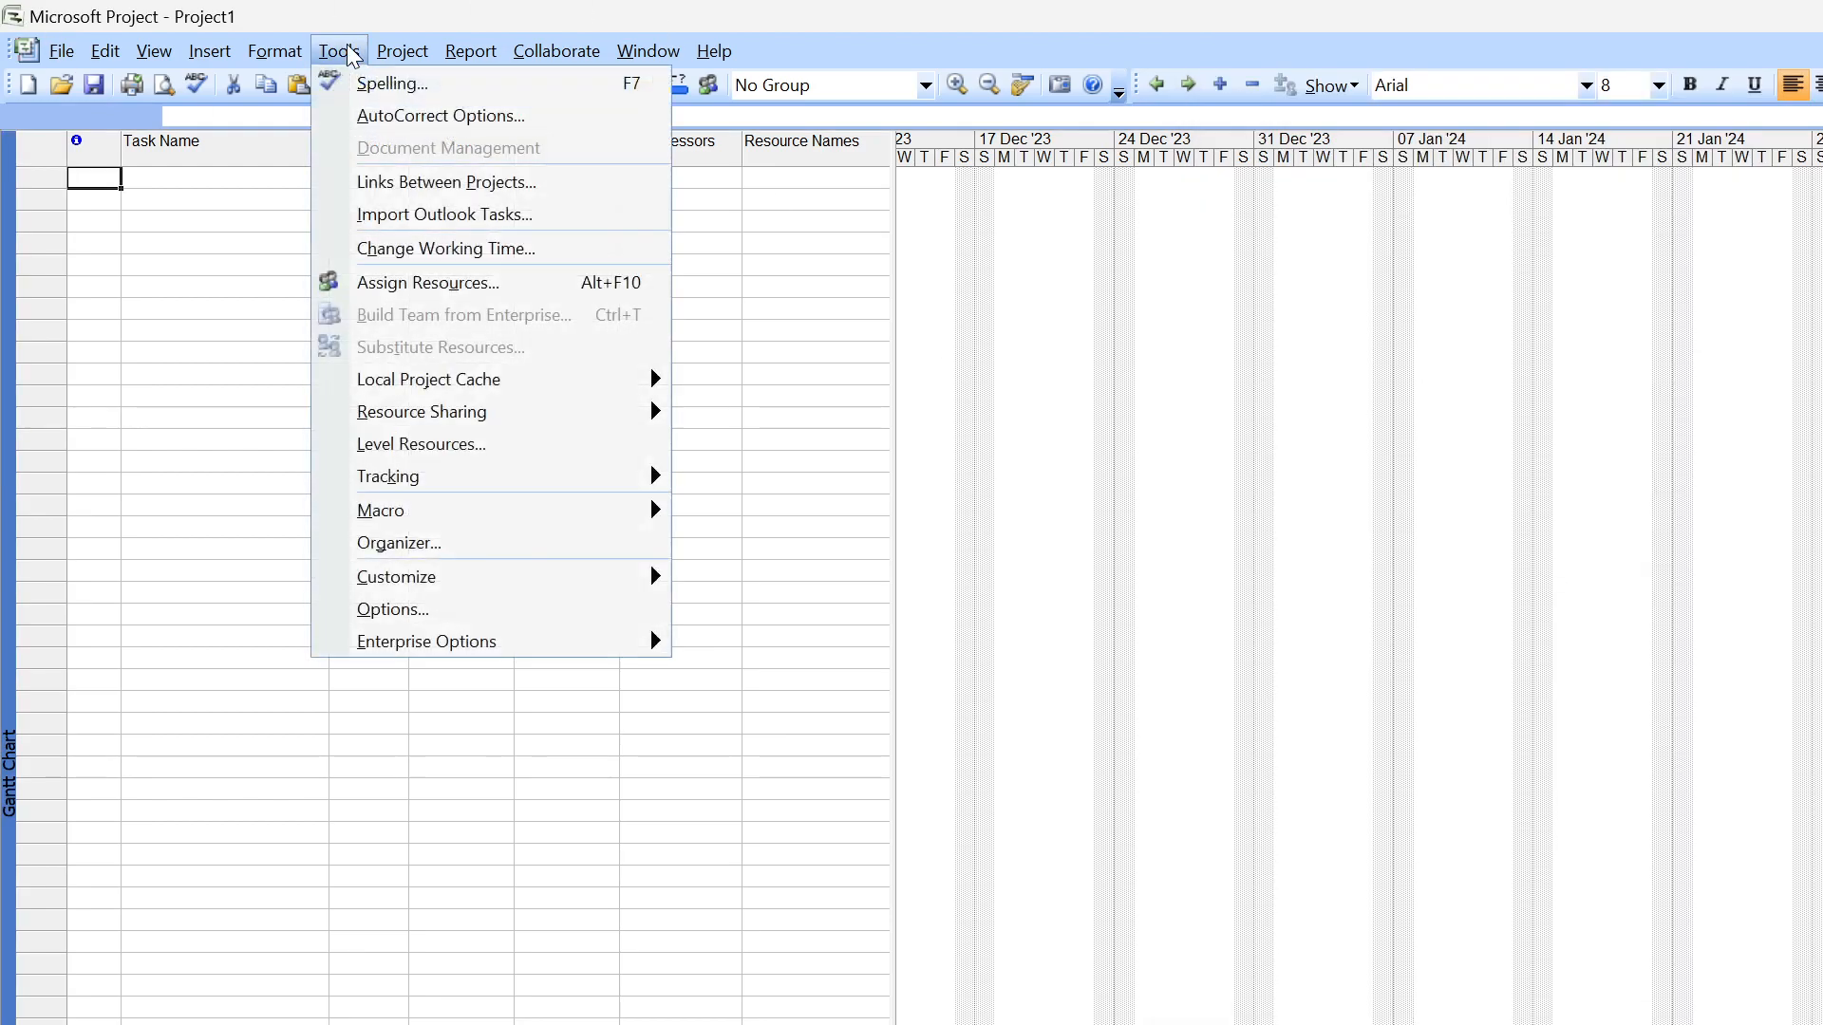
click(479, 248)
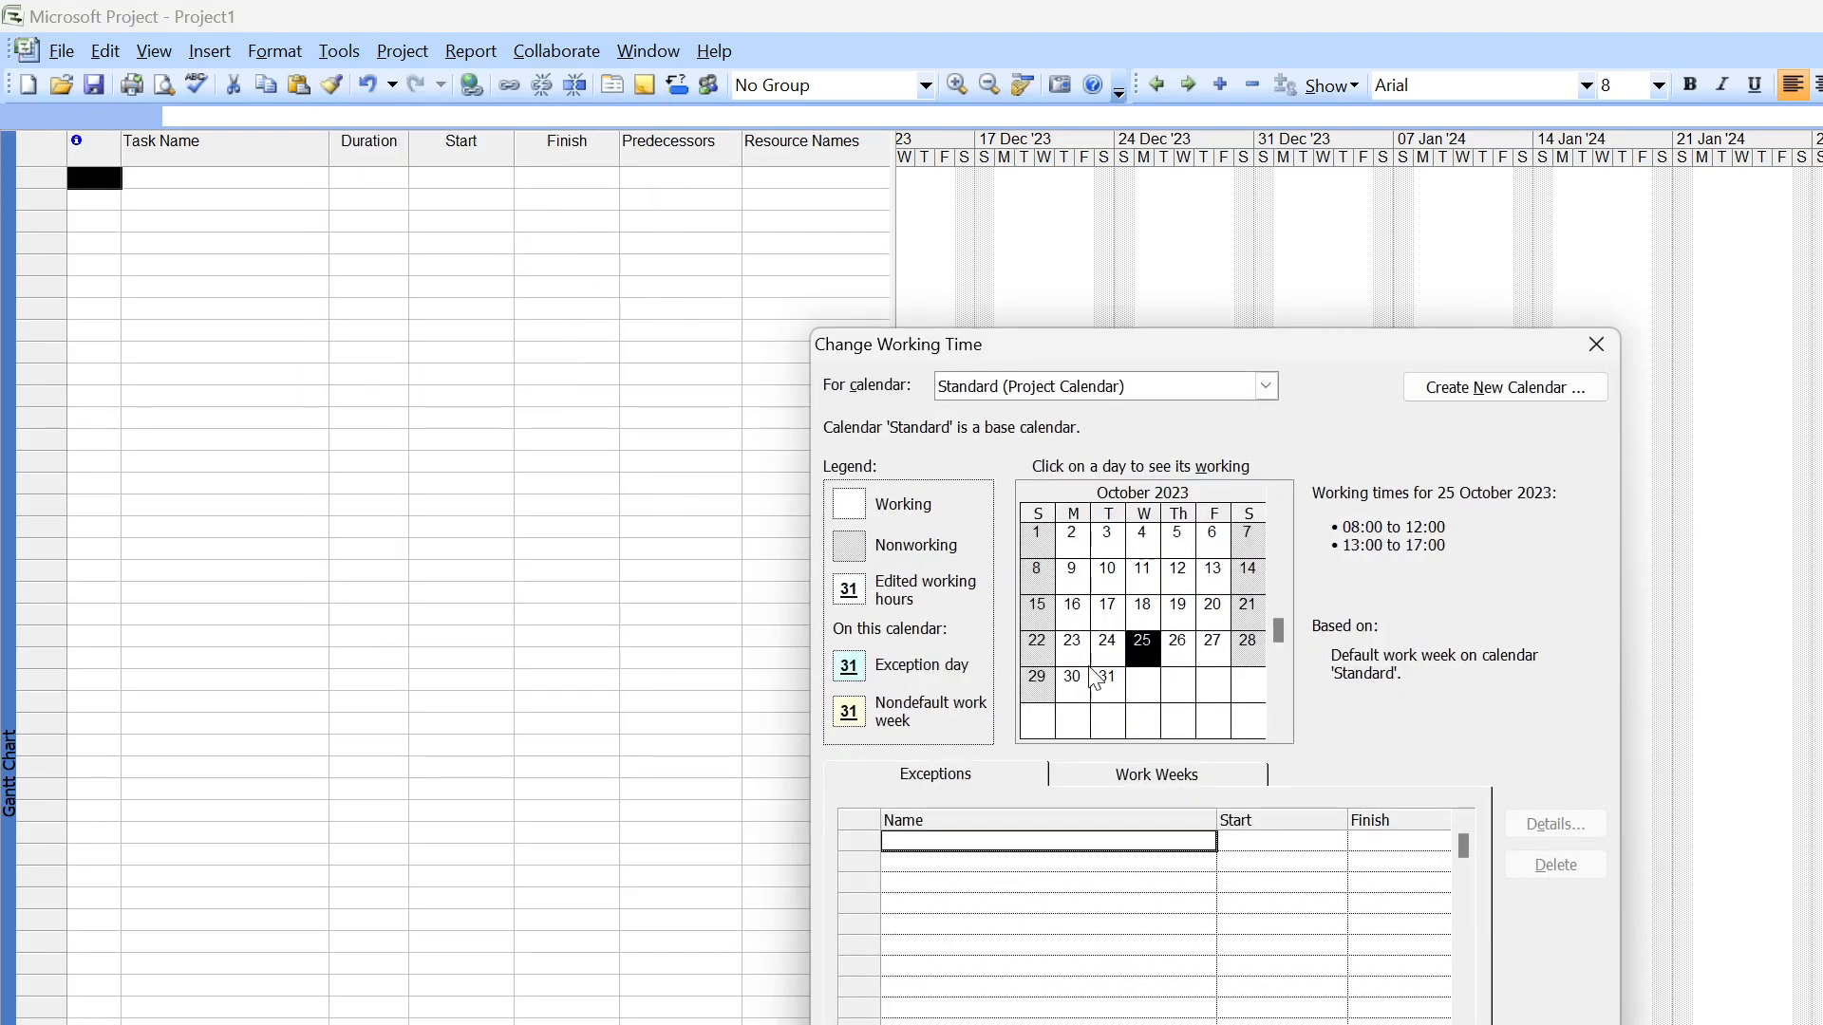
click(1160, 774)
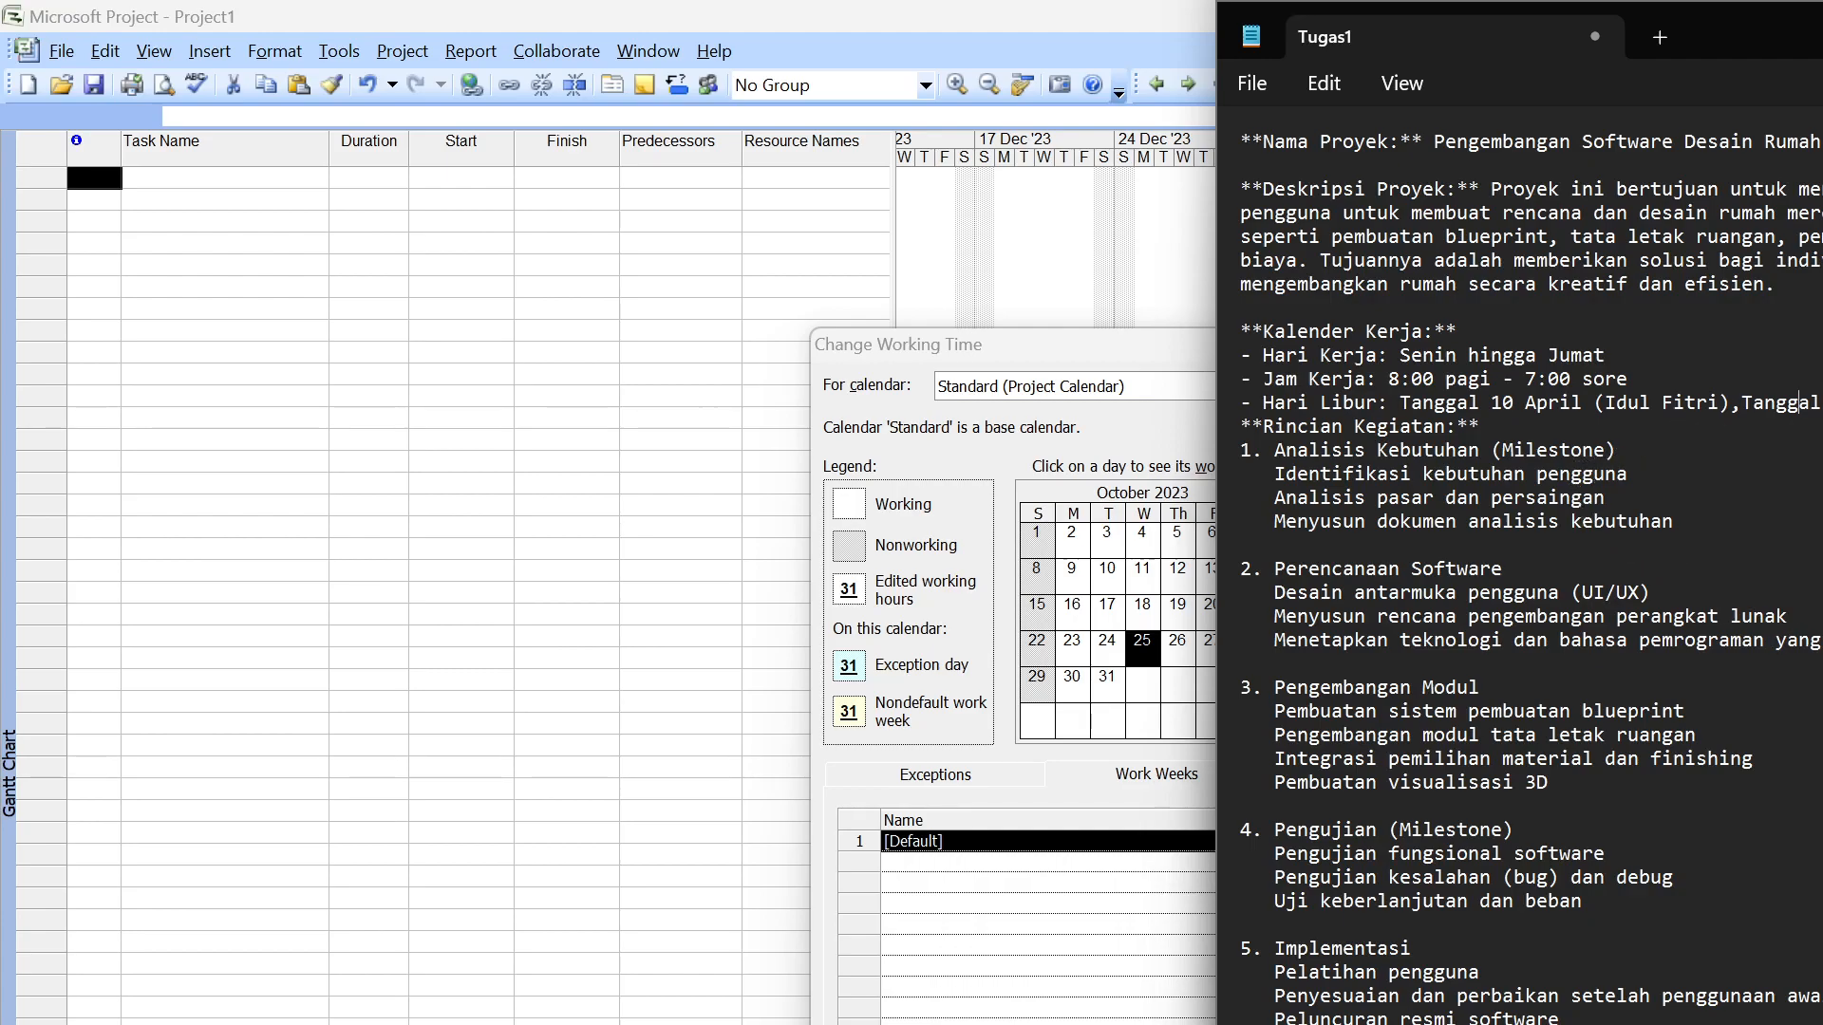
key(alt+Tab)
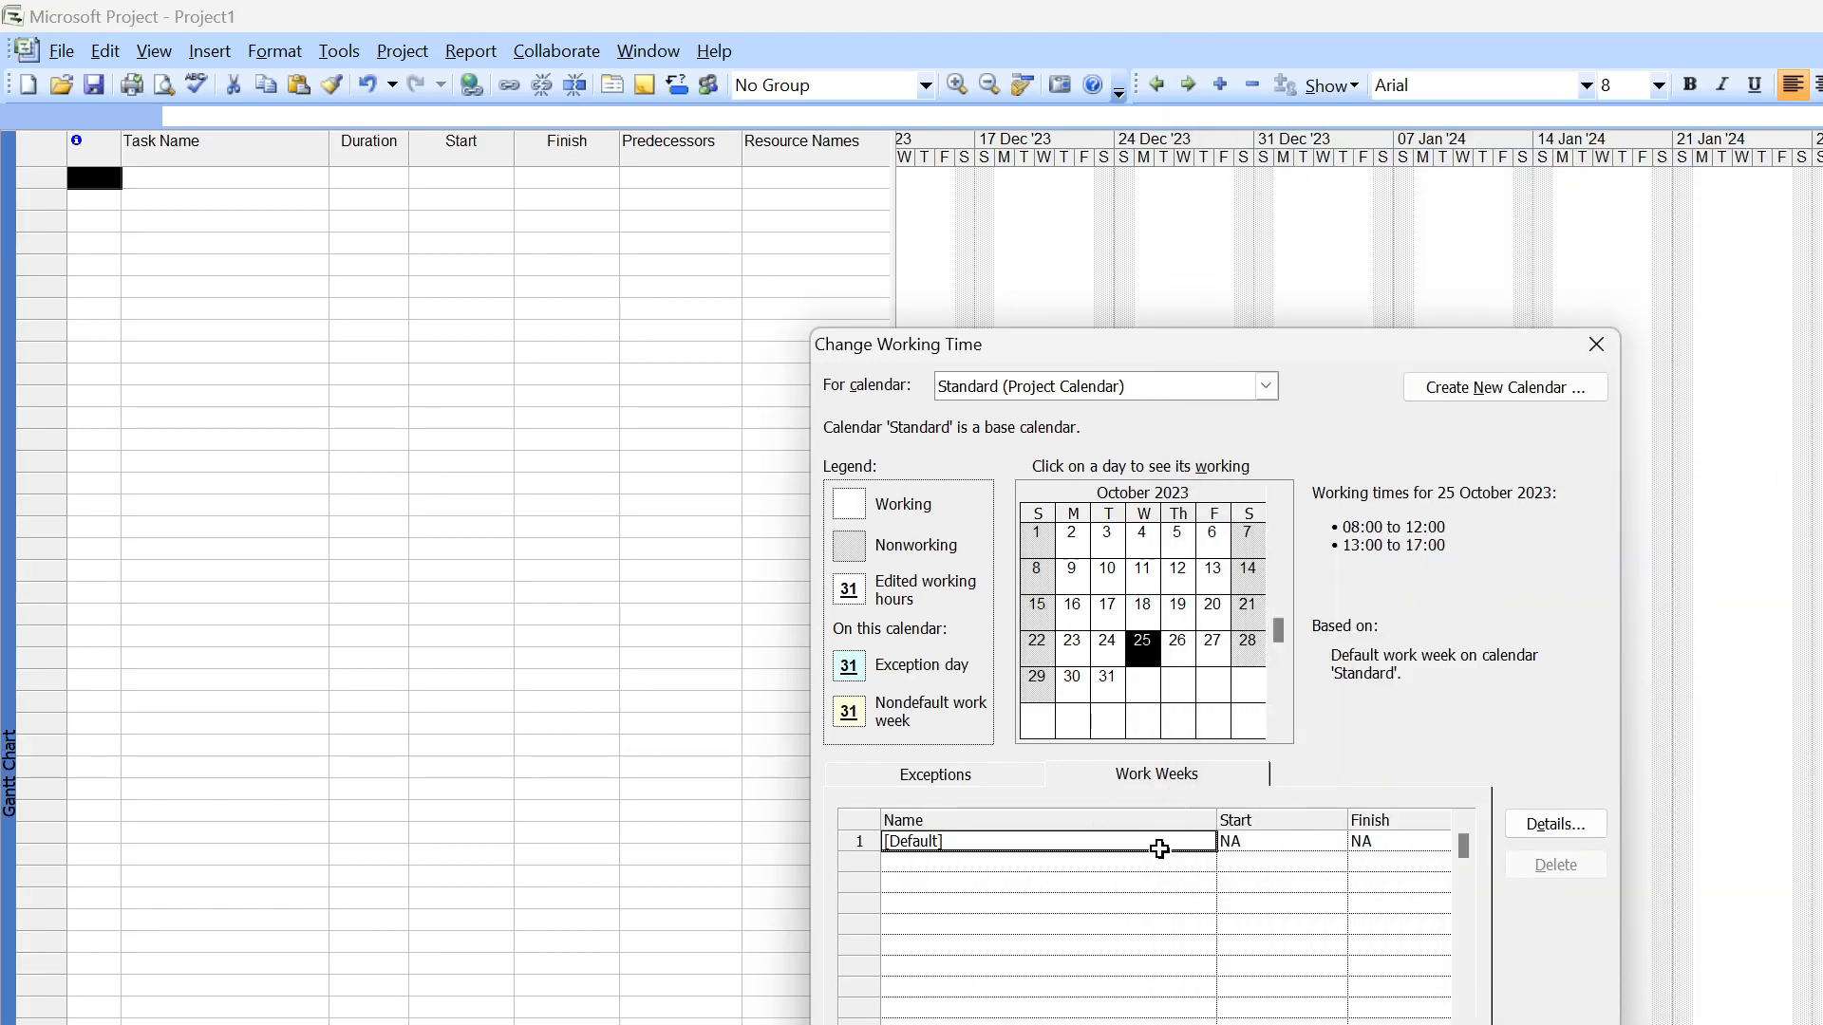
double_click(1090, 846)
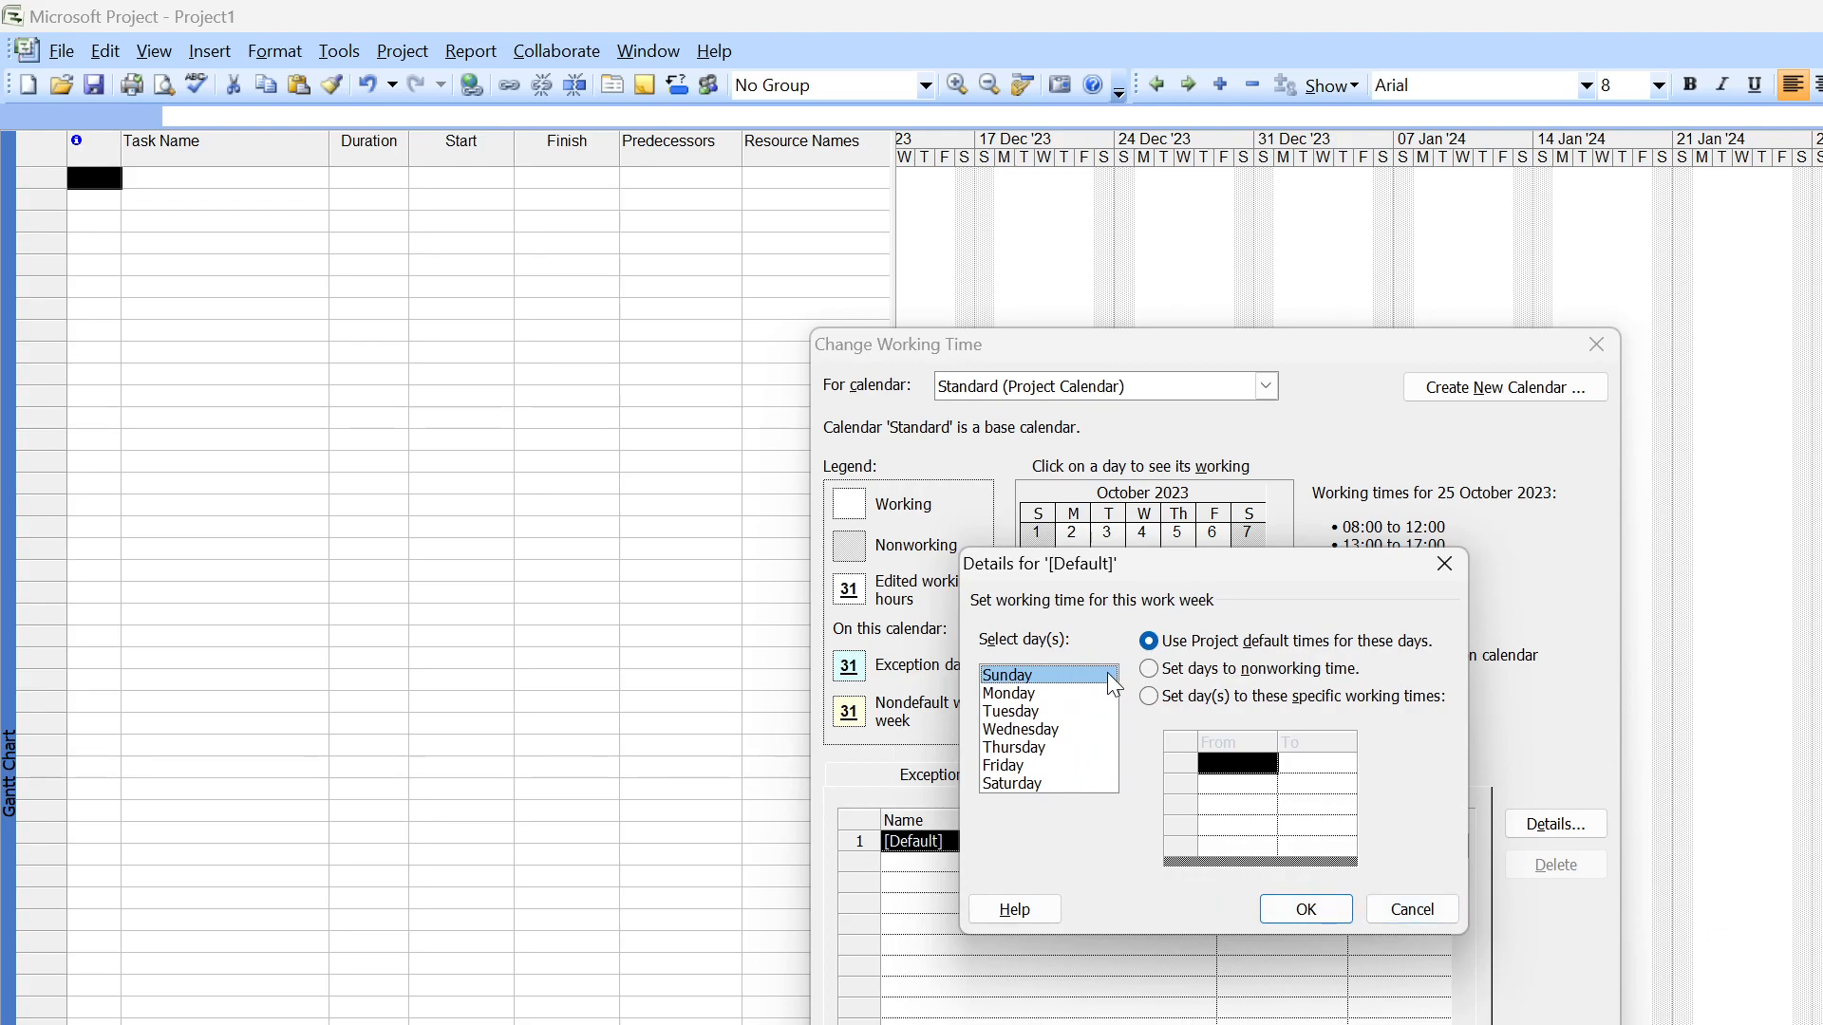
Set Sunday and Saturday to nonworking time in the default work week, keeping the project default times for Monday
click(1004, 784)
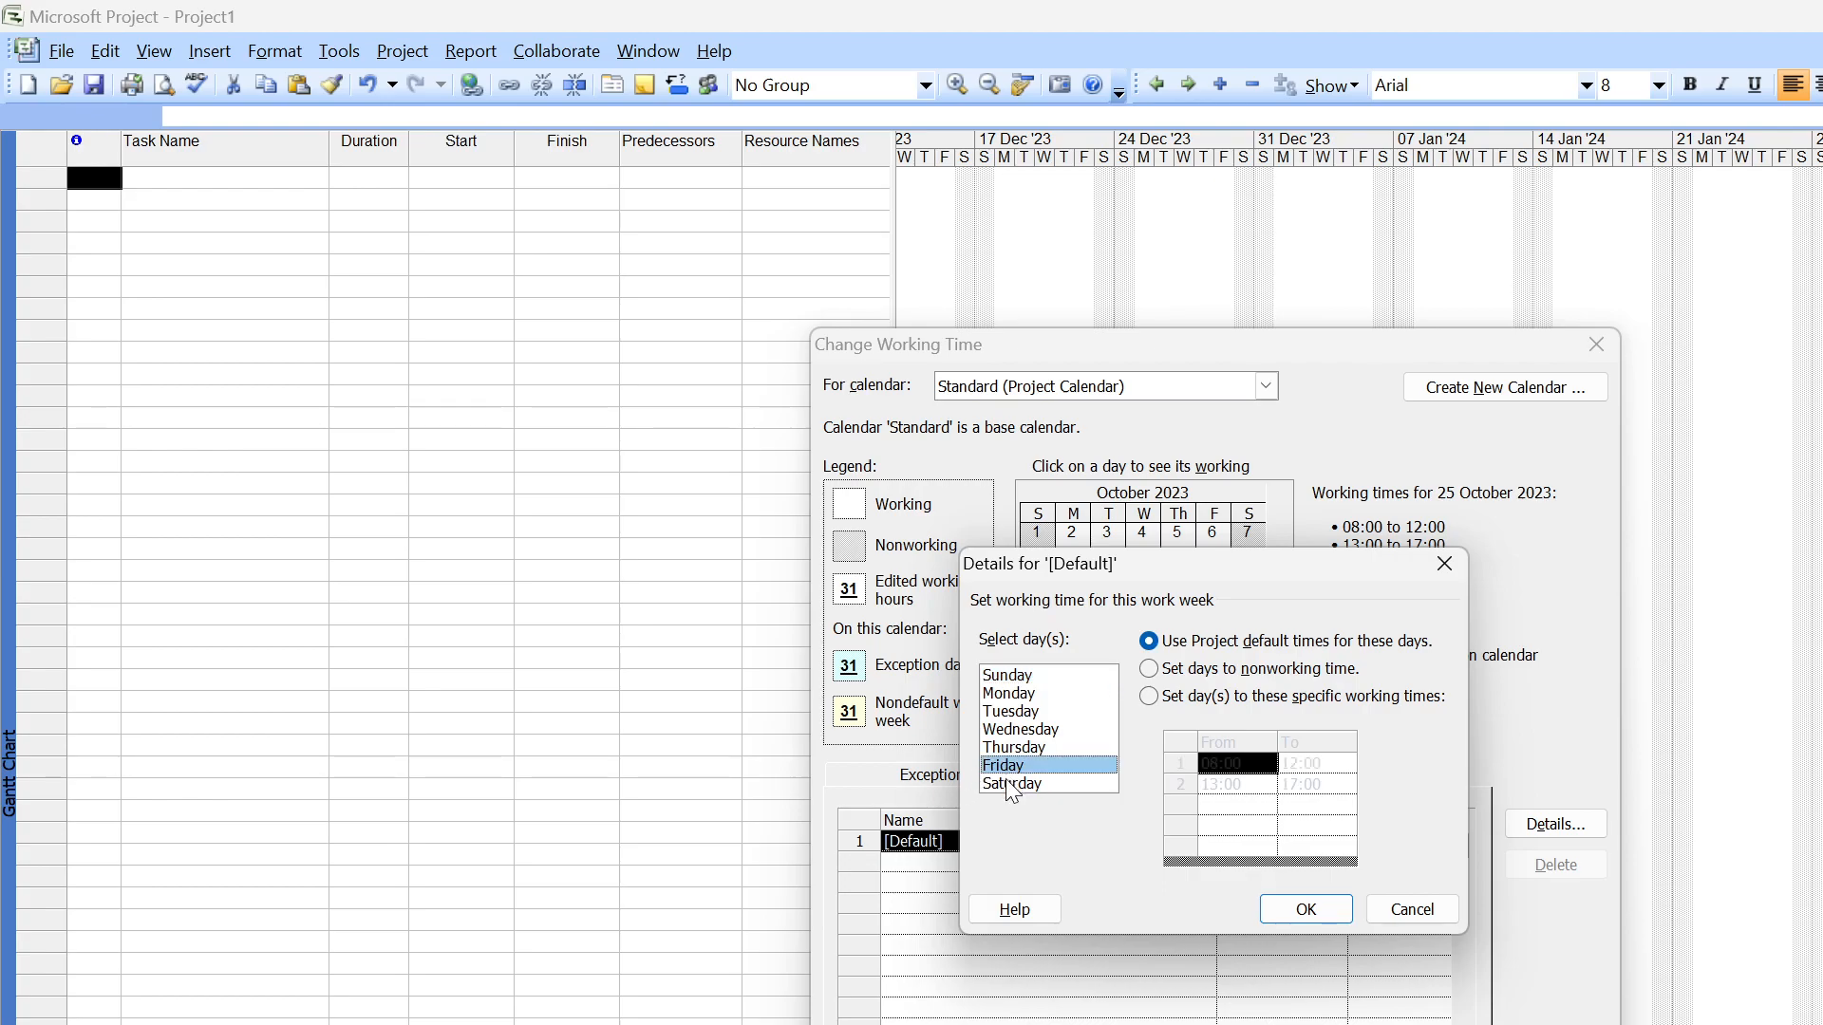
click(1059, 678)
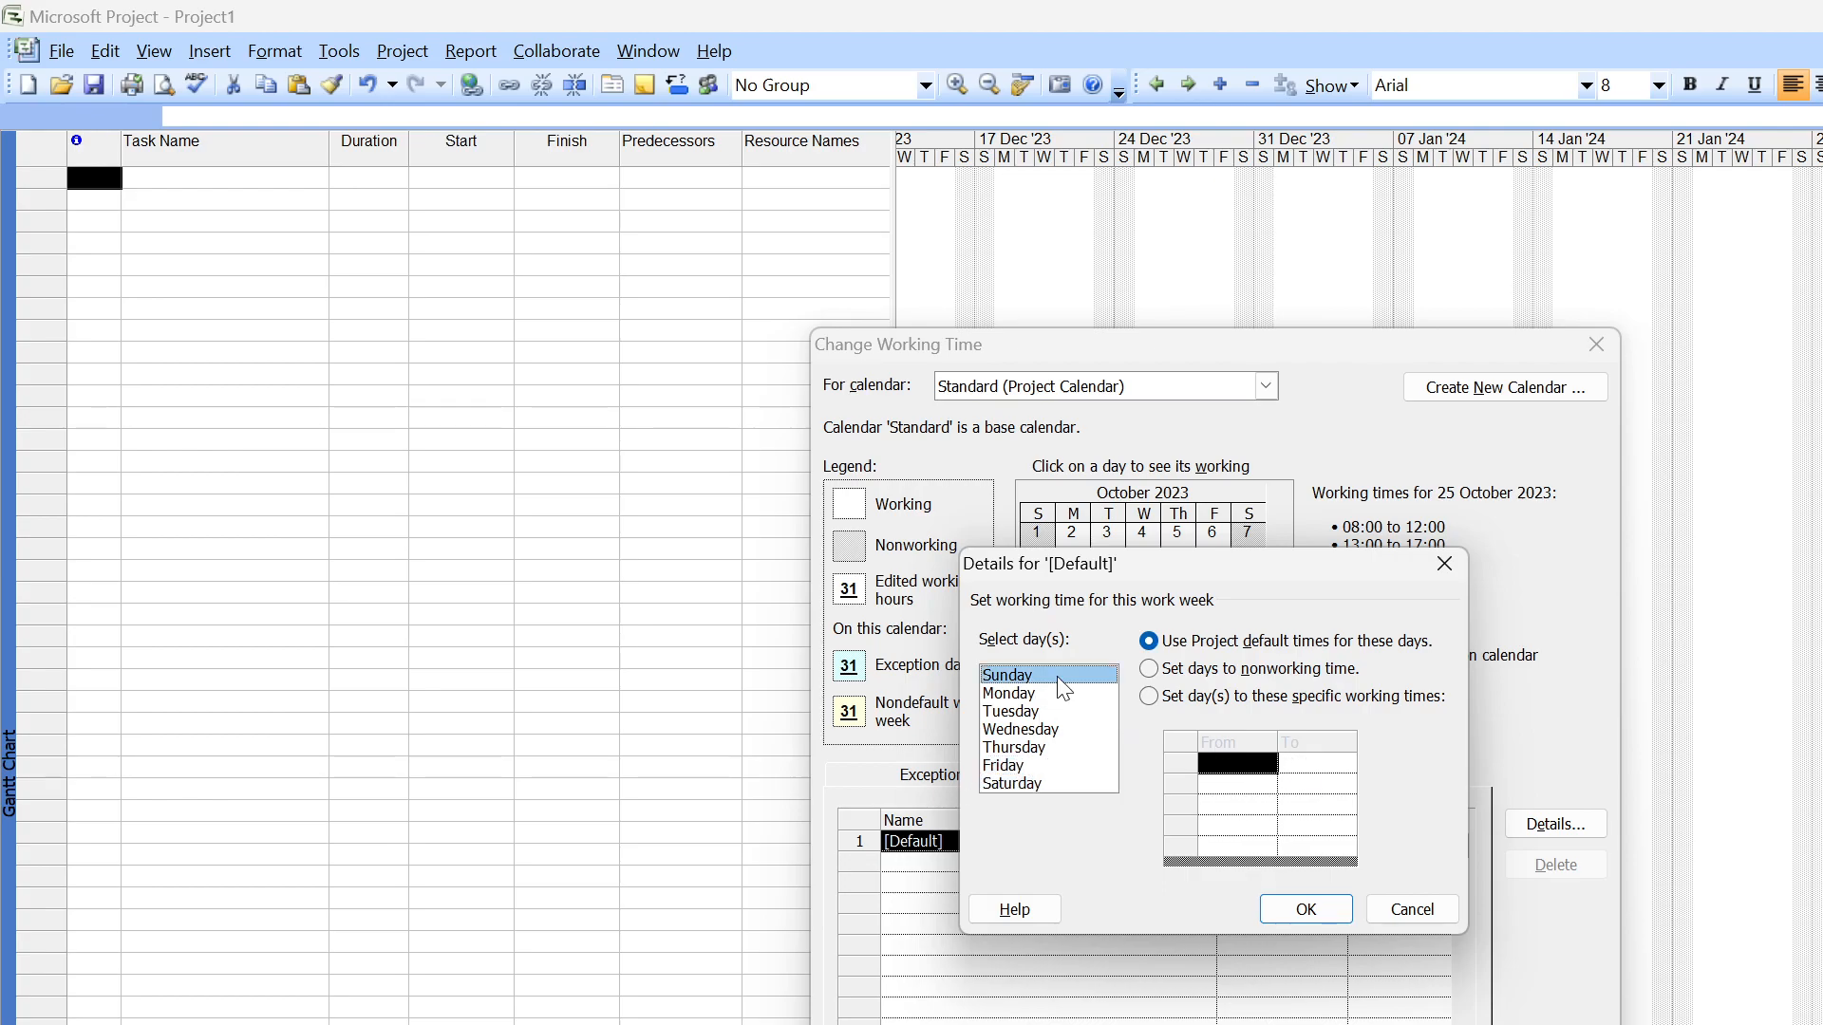
click(1150, 670)
click(1006, 784)
click(1149, 669)
click(1105, 694)
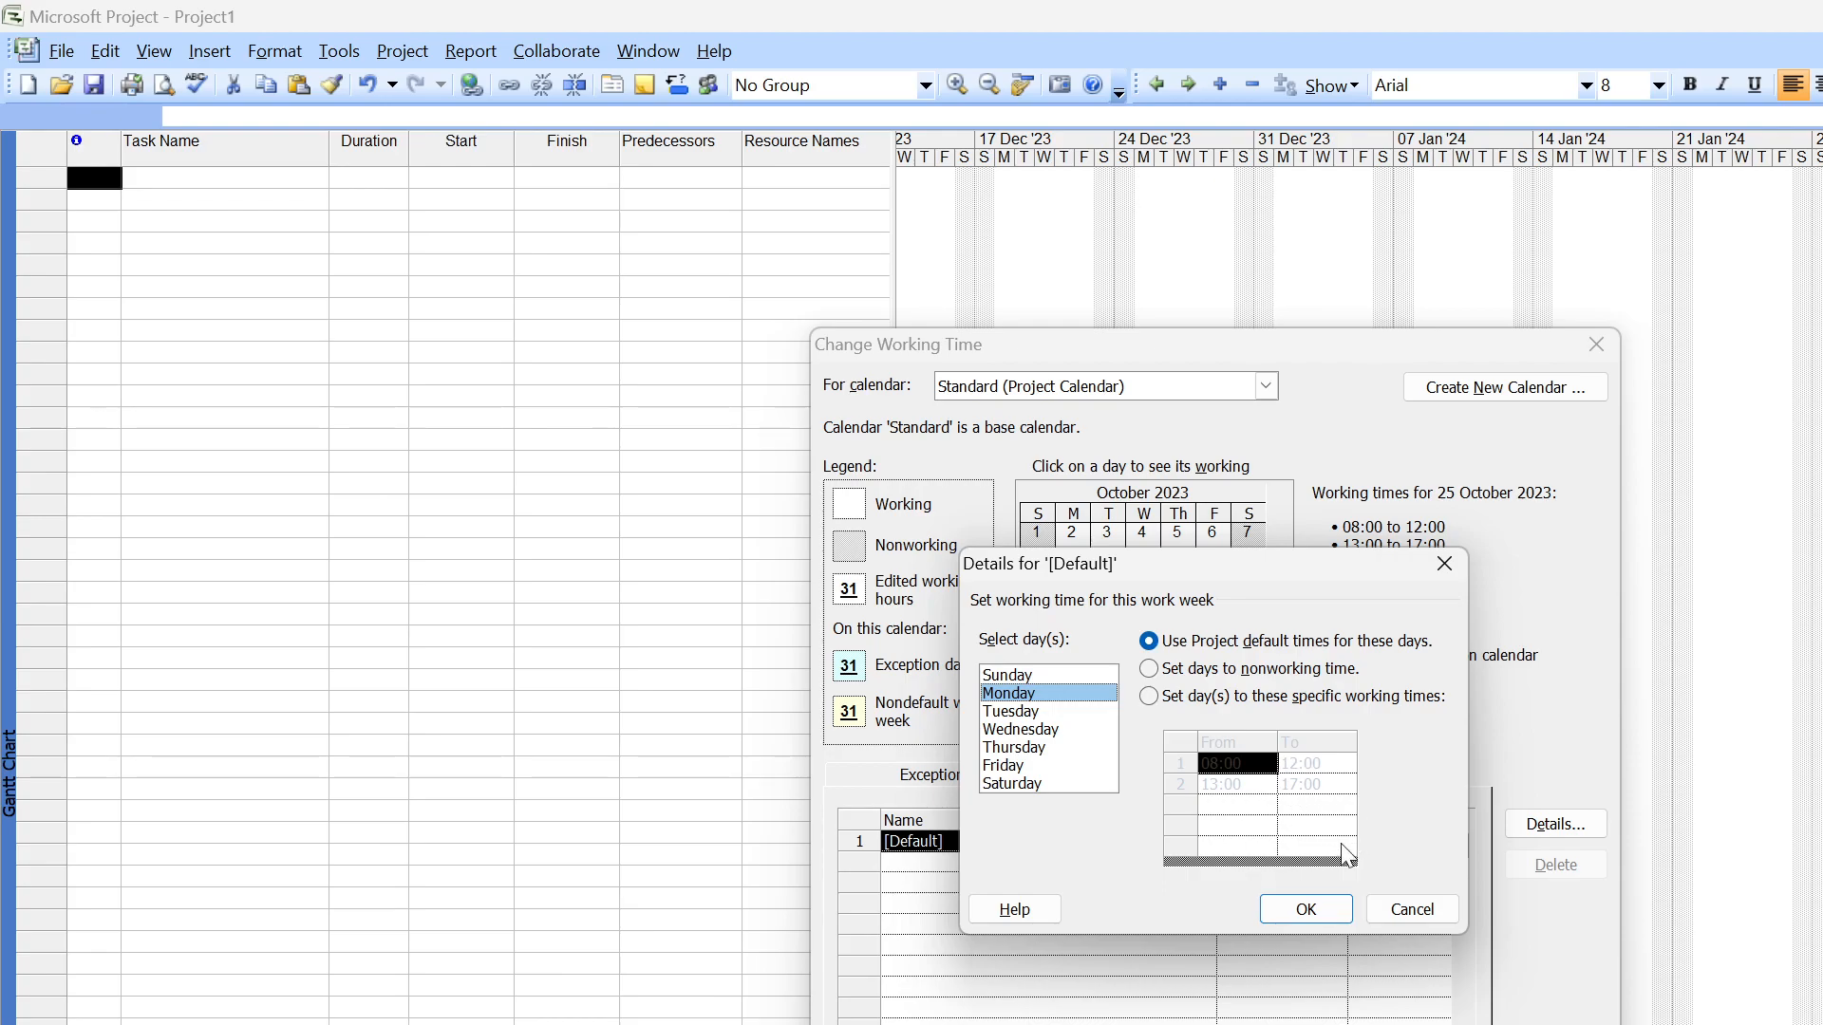
click(1305, 909)
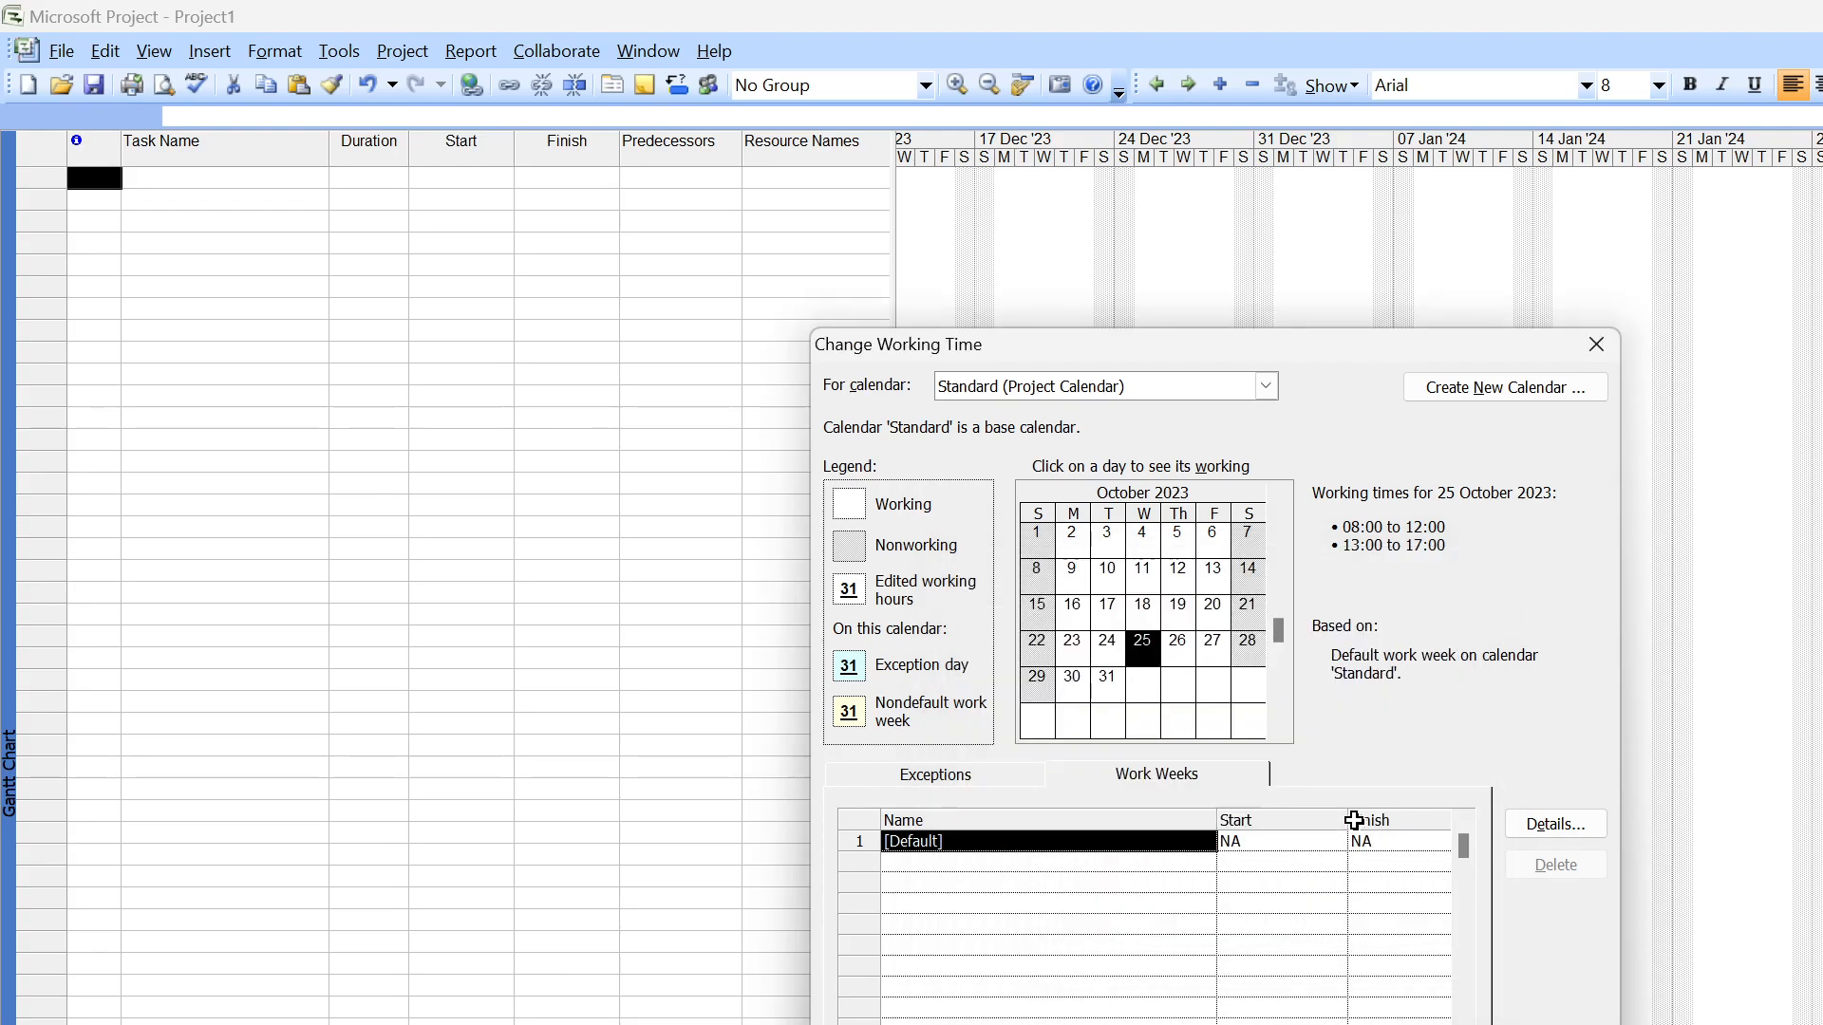
Add a calendar exception named "Hari Raya Idul Fitri" to the Standard calendar
click(968, 777)
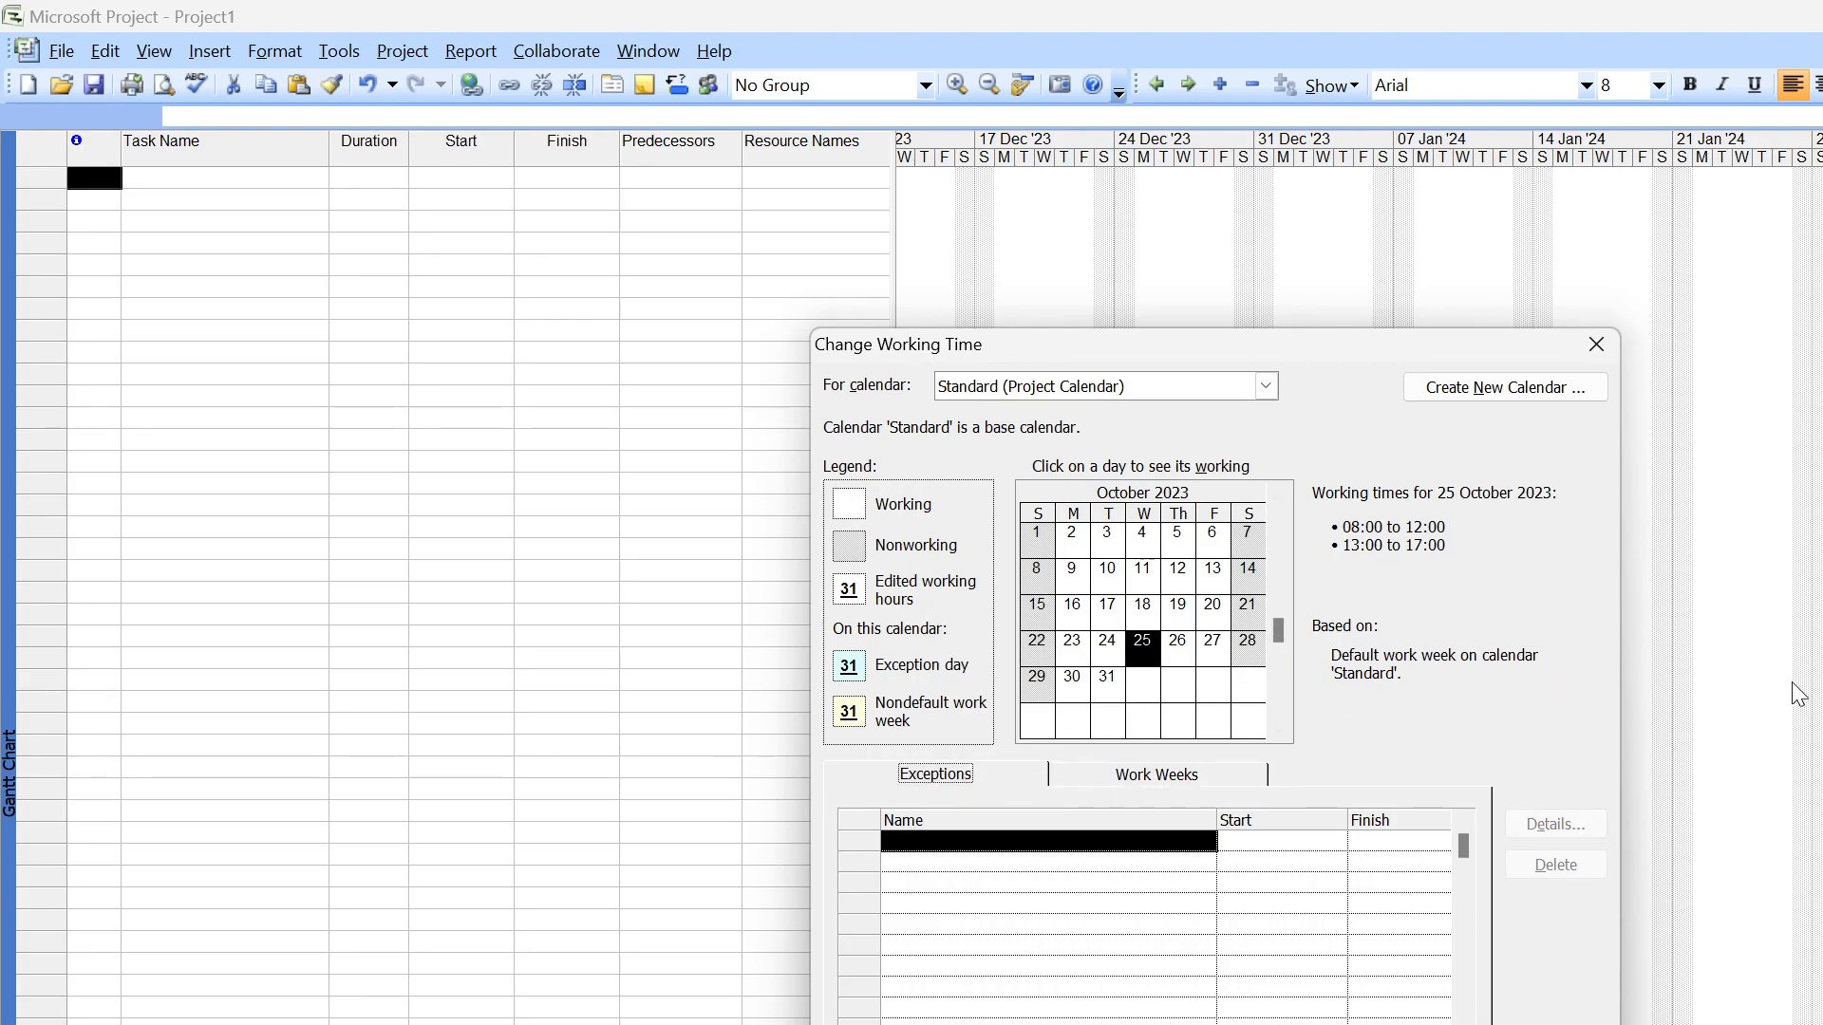
click(997, 843)
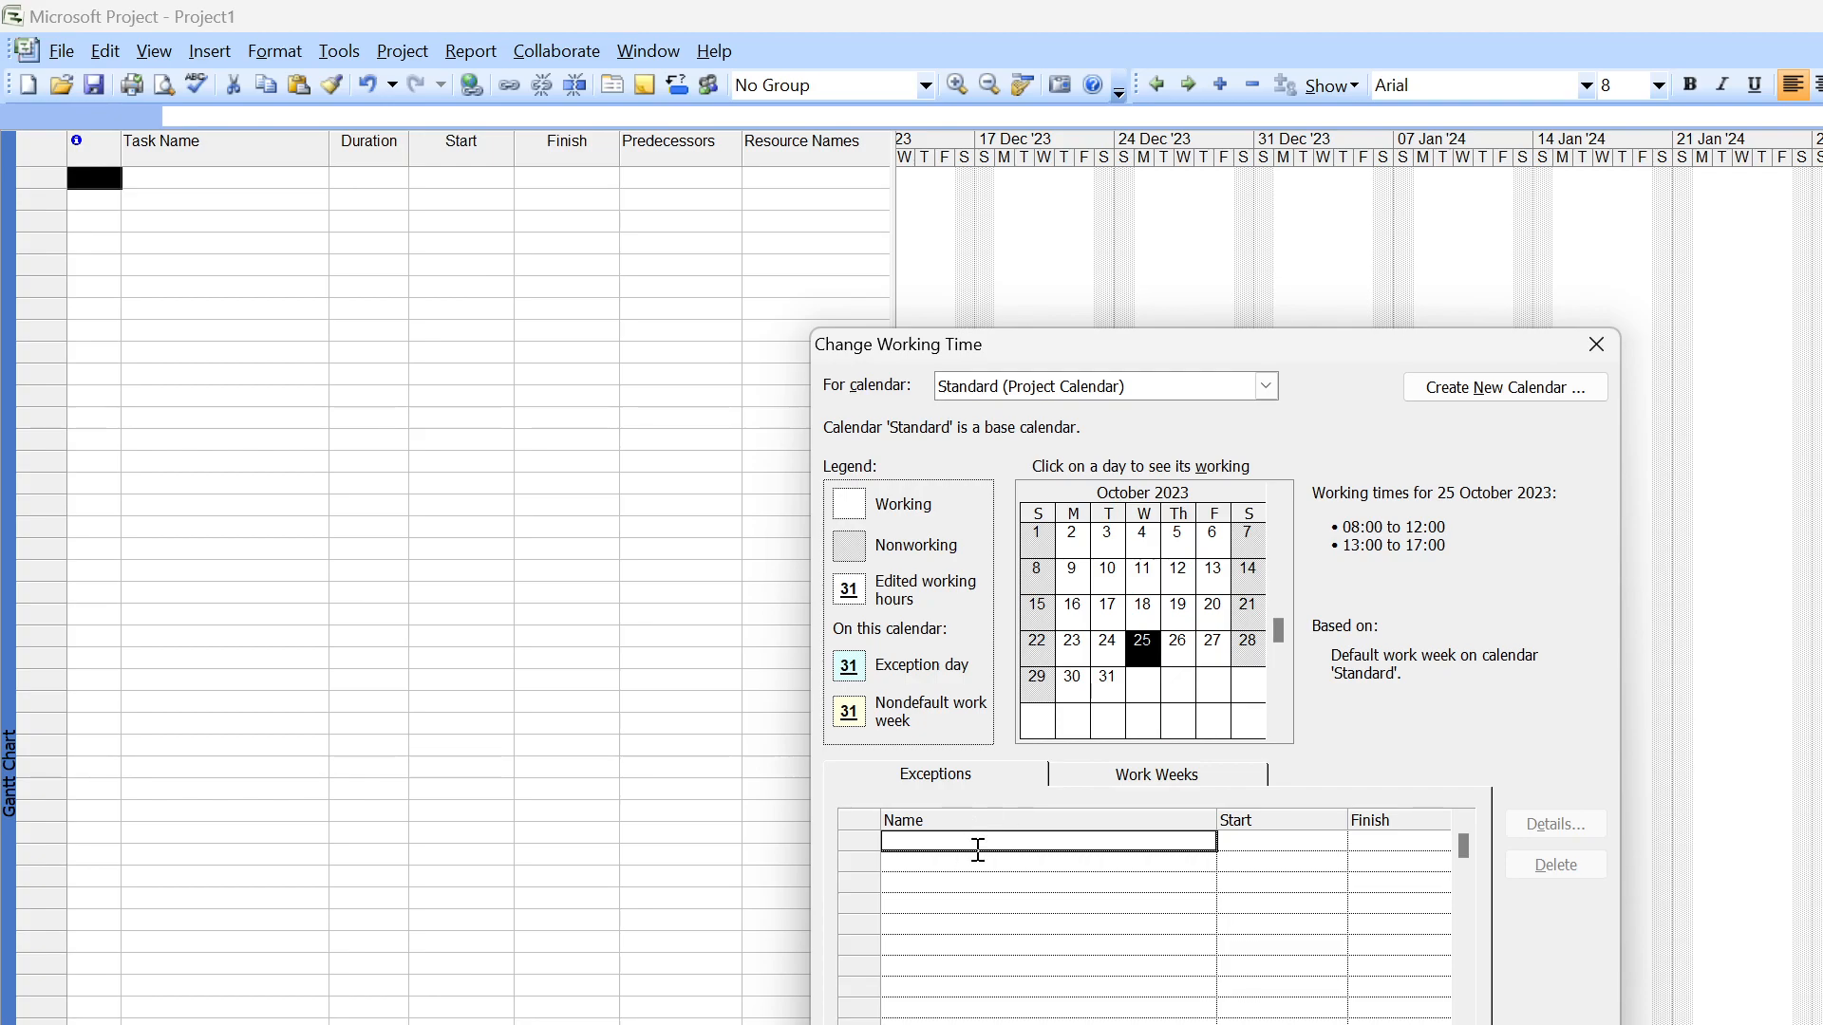
text(Hari Raya Idul Fi)
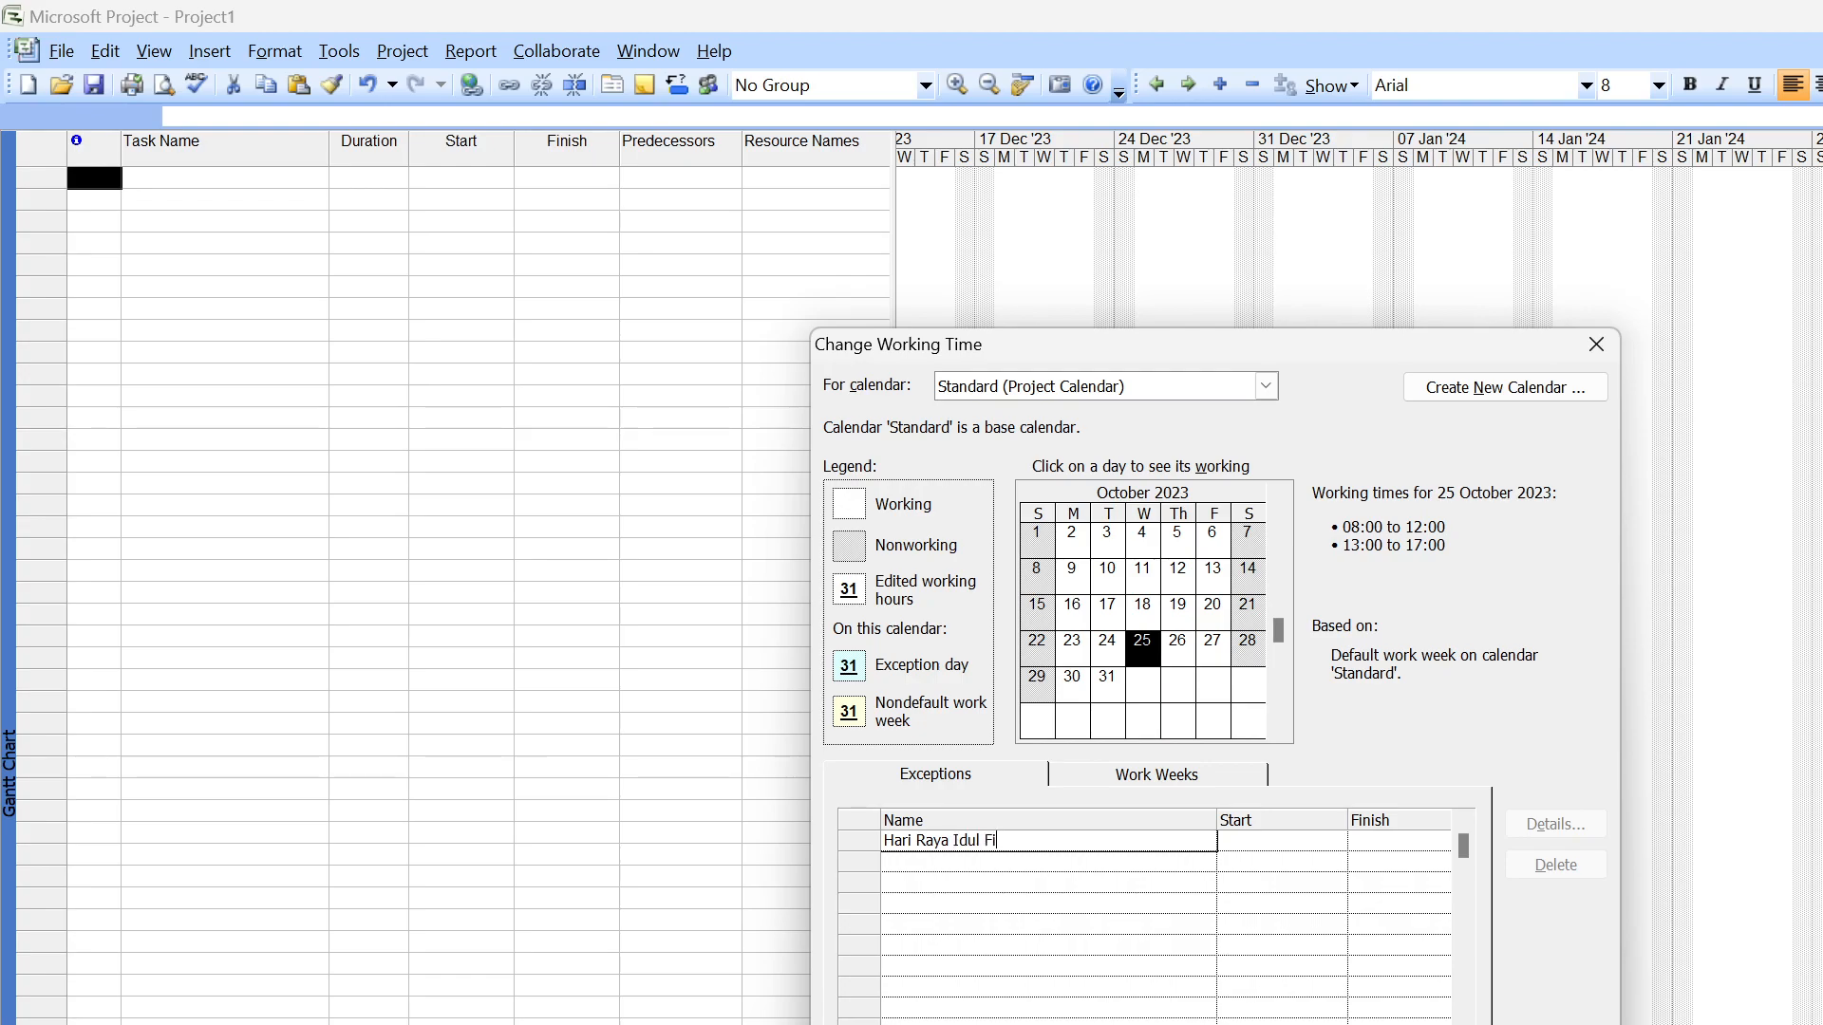
text(tri)
key(BackSpace)
key(BackSpace)
key(BackSpace)
text(tri)
Set the start date of the Hari Raya Idul Fitri exception to 10/4/2024
click(1301, 842)
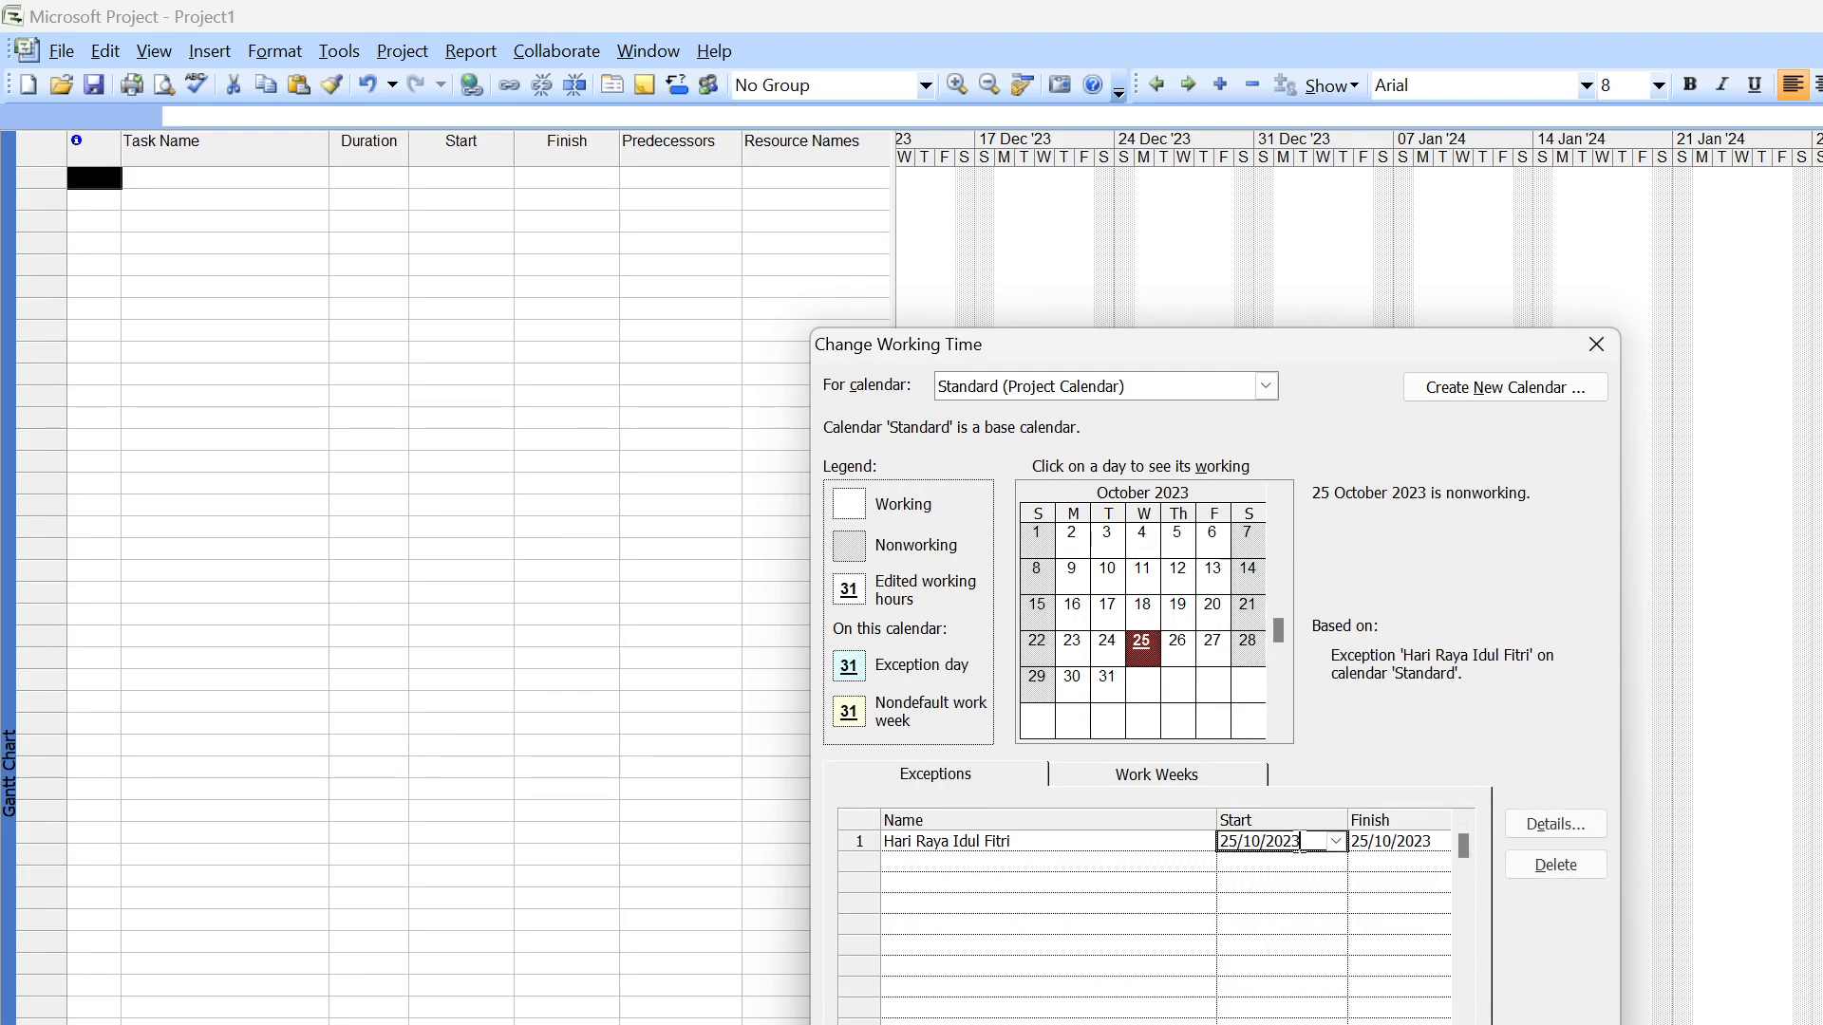
double_click(1302, 842)
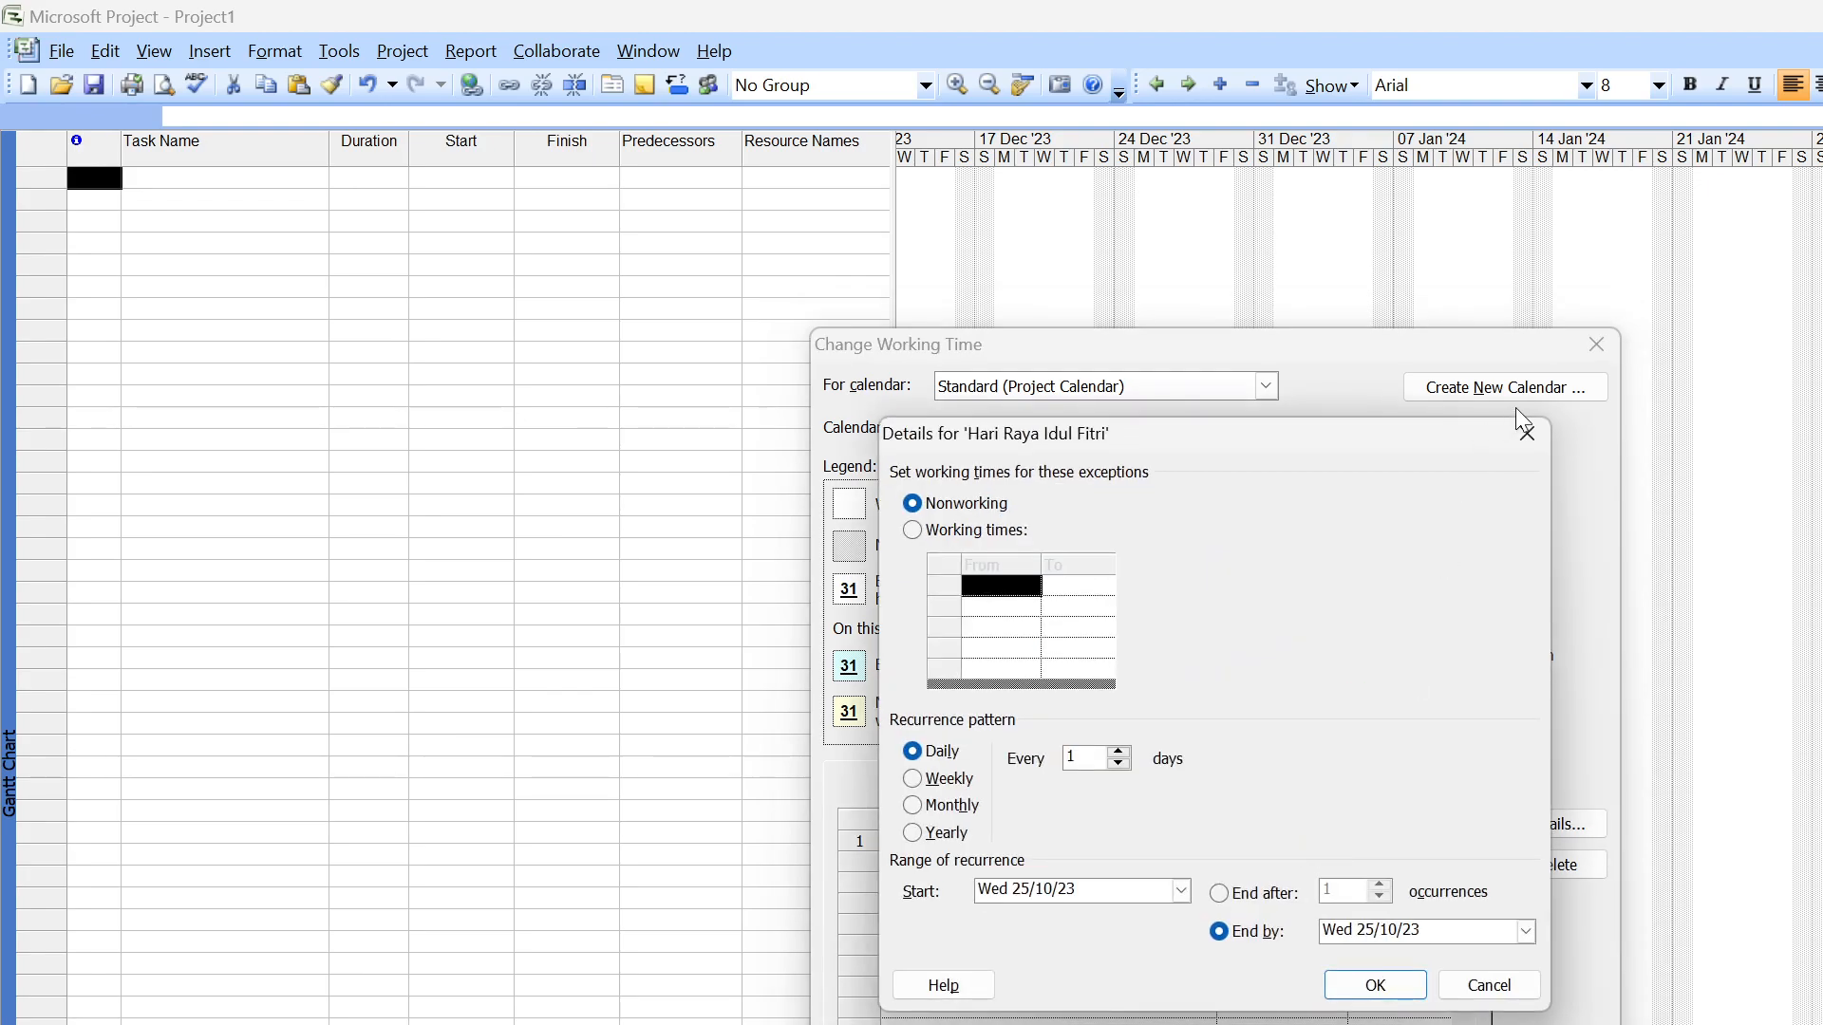
click(1517, 437)
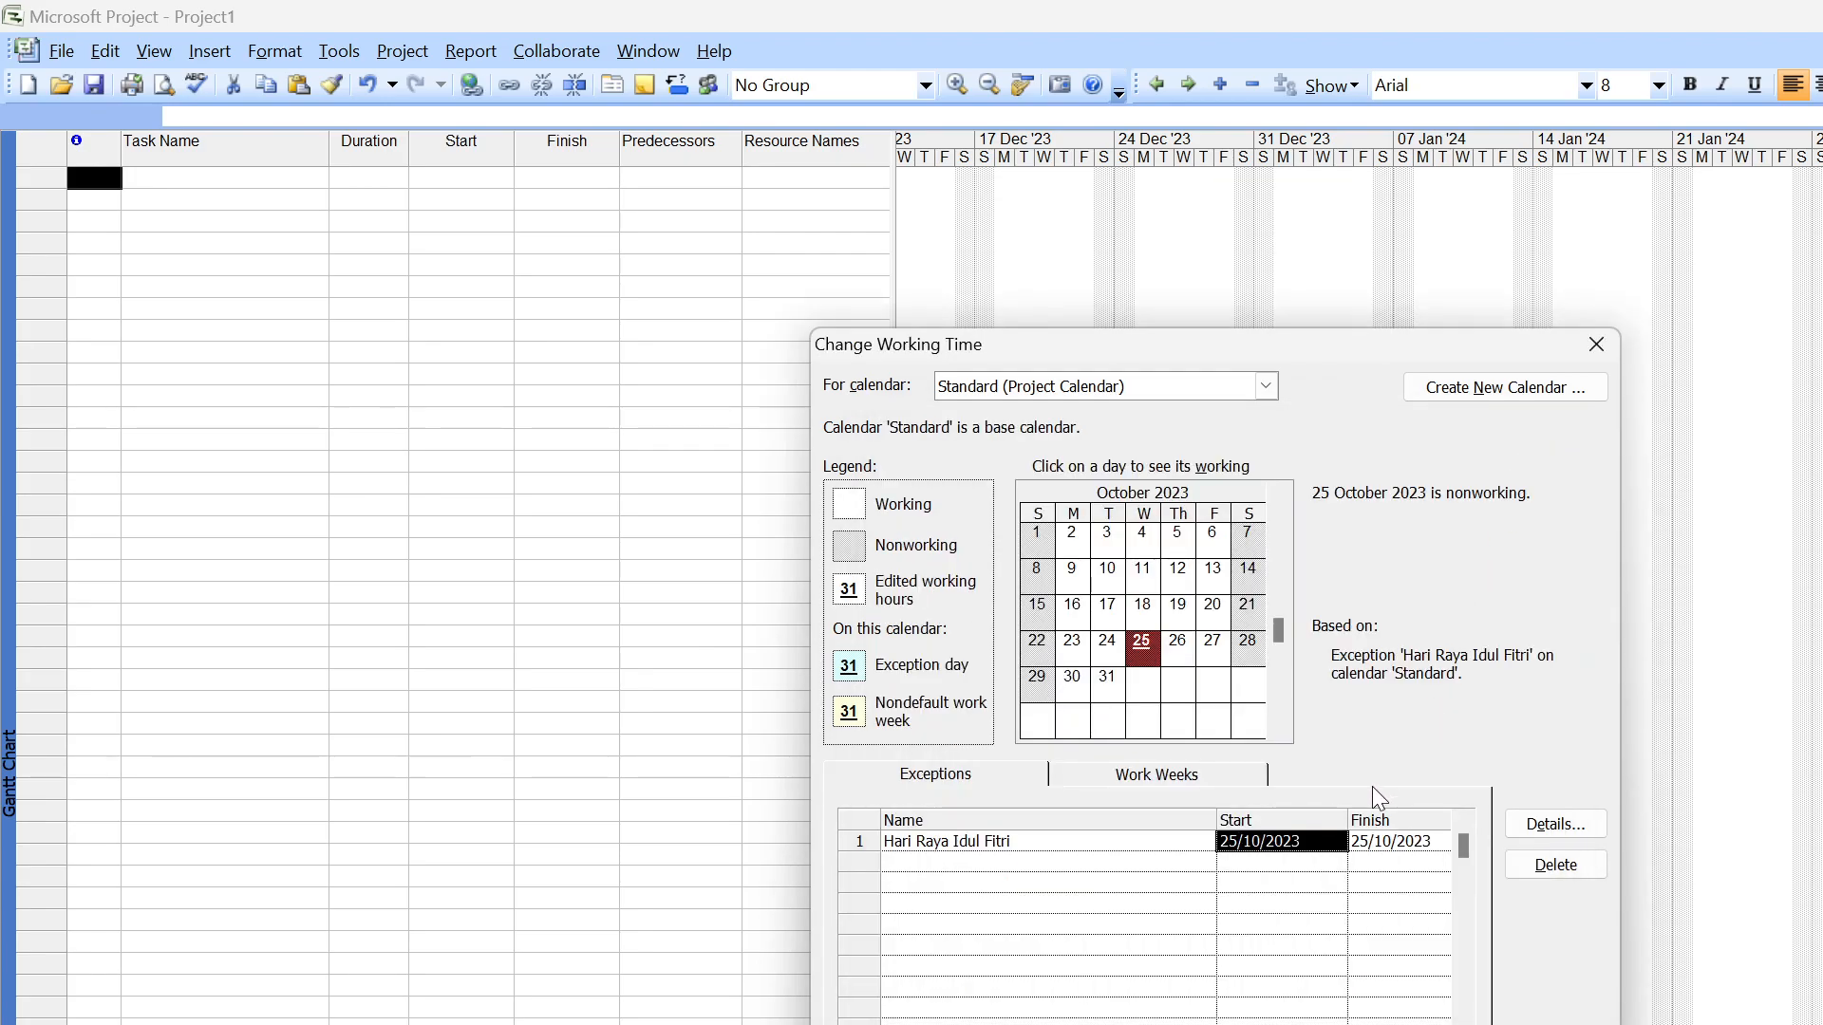
click(1327, 842)
key(Delete)
text(10/4)
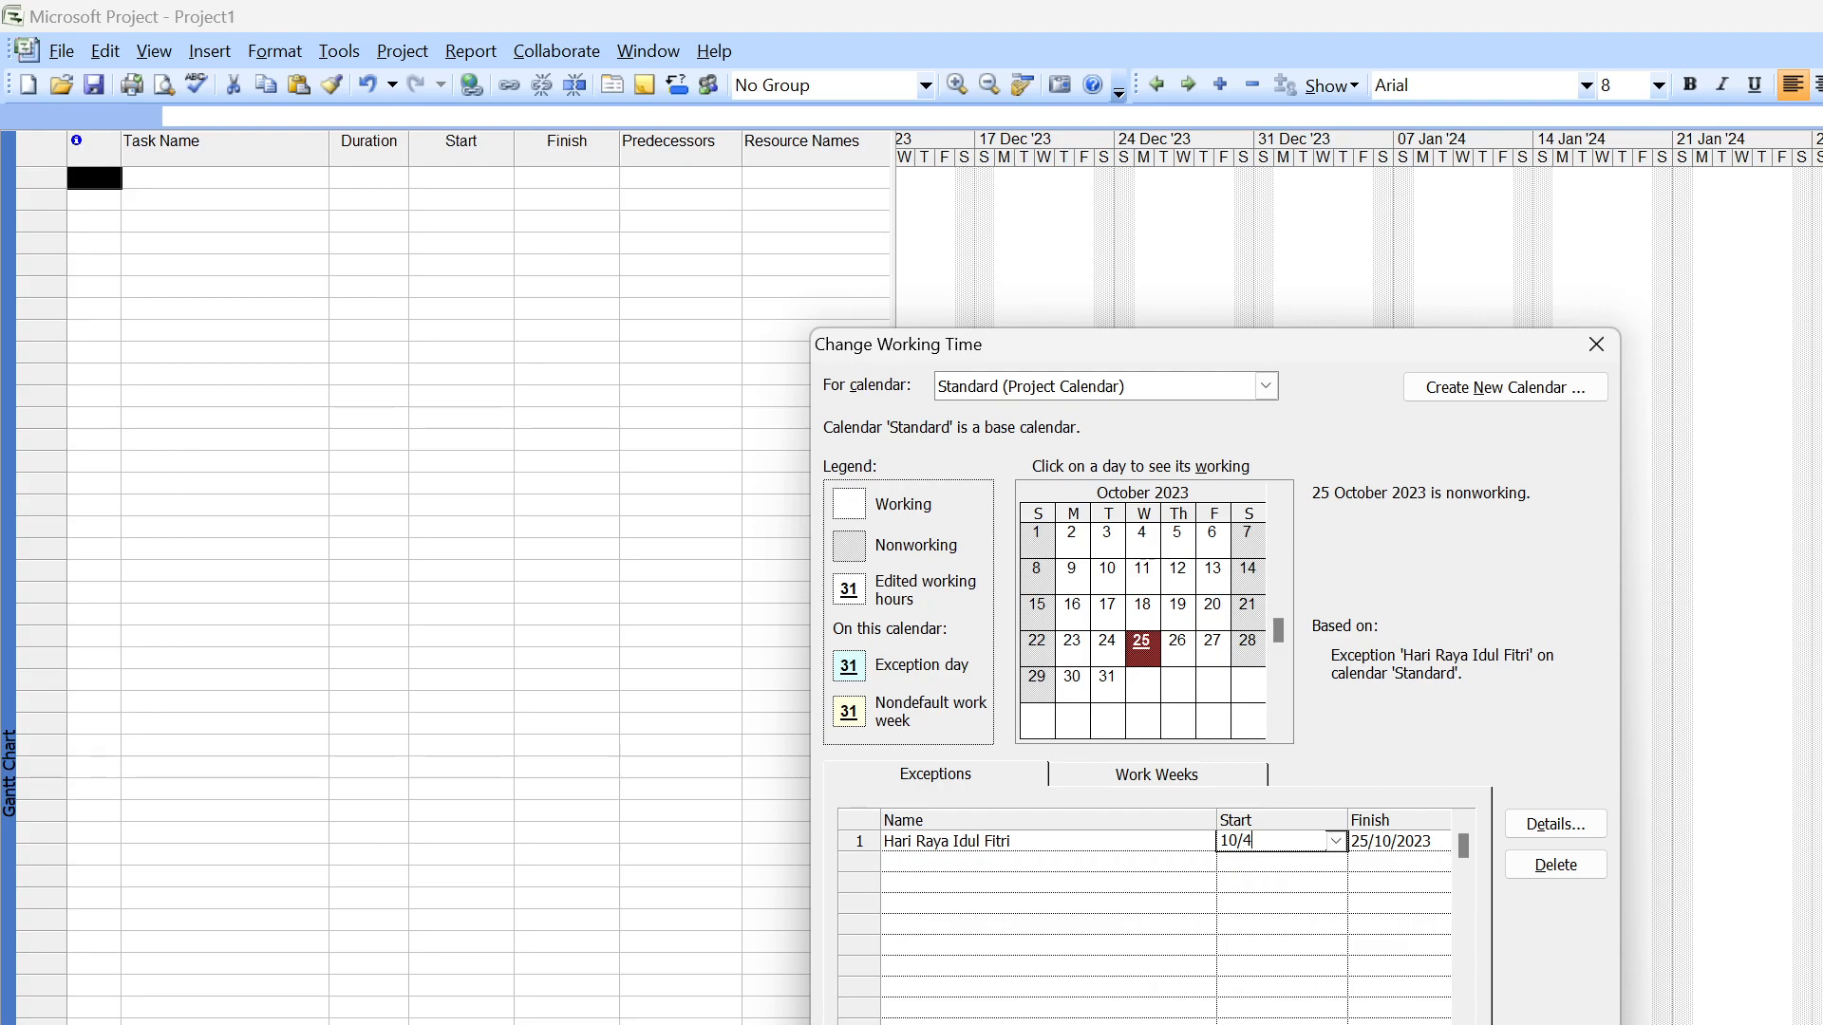
text(/2024)
key(Return)
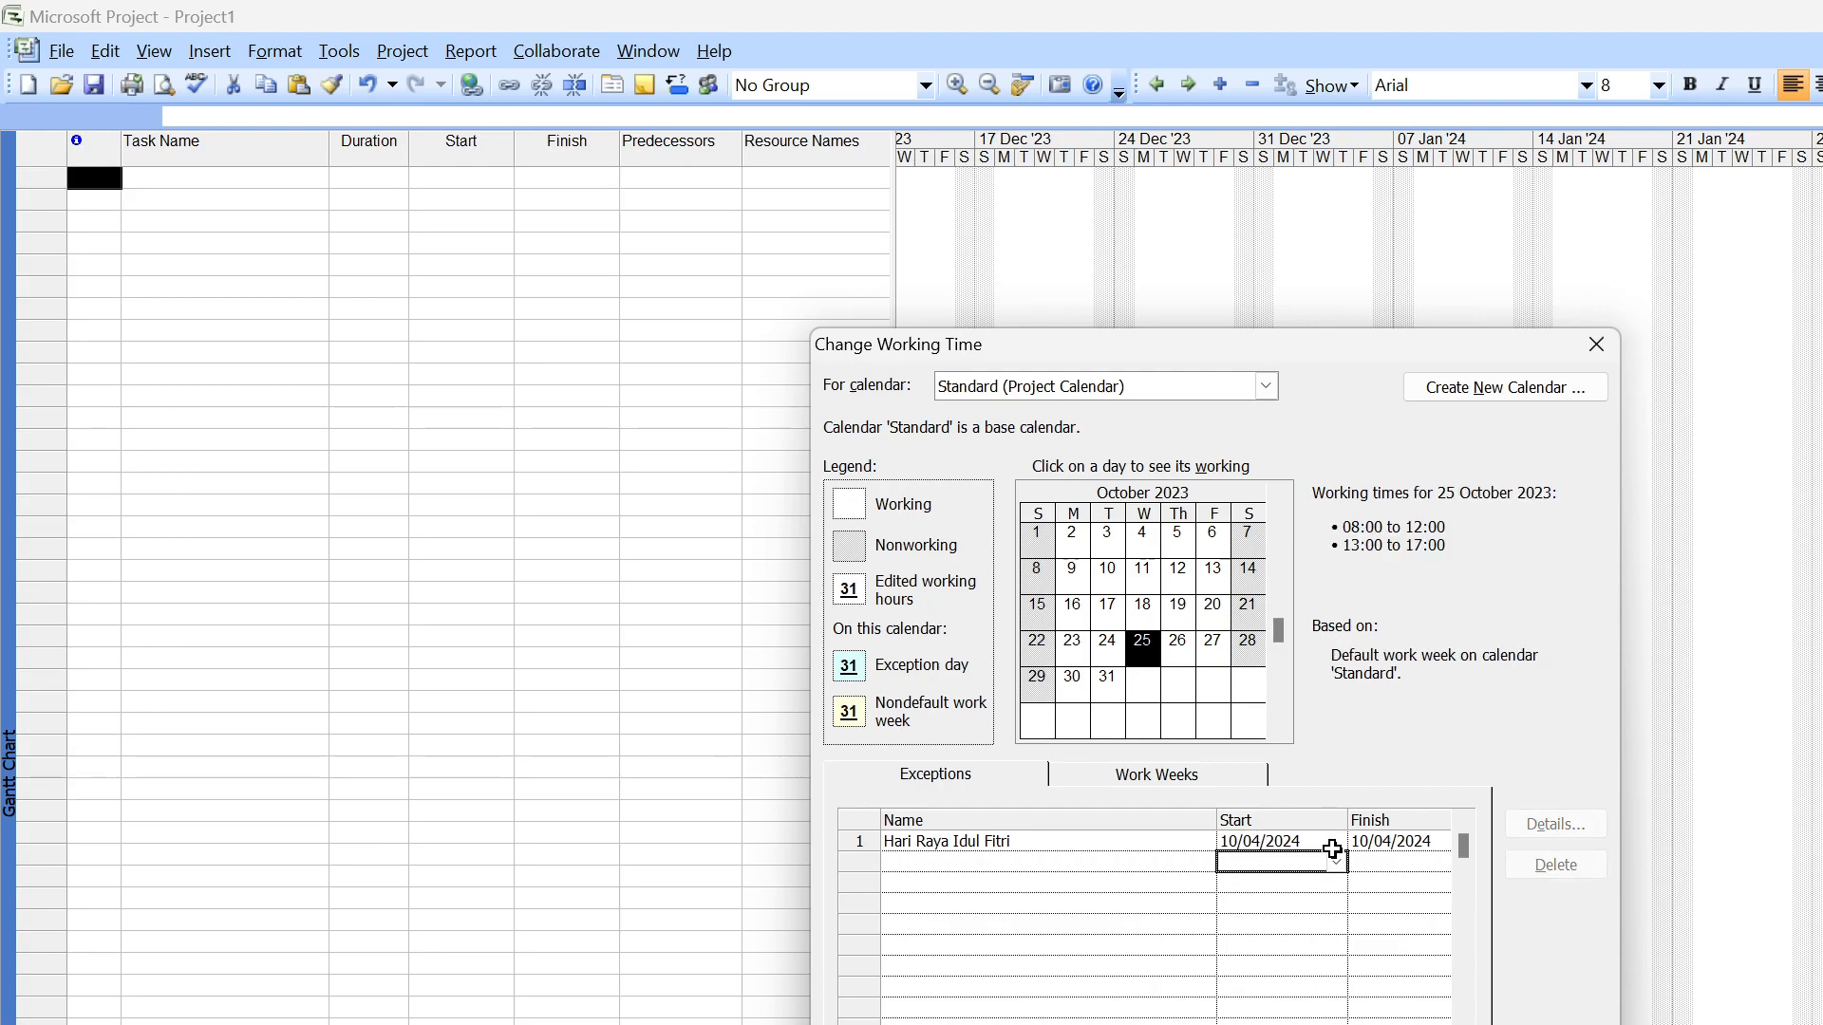
Add a second calendar exception named "Hari Raya Natal" and date it 25/12/2024
click(975, 864)
text(Hari Raya Natal)
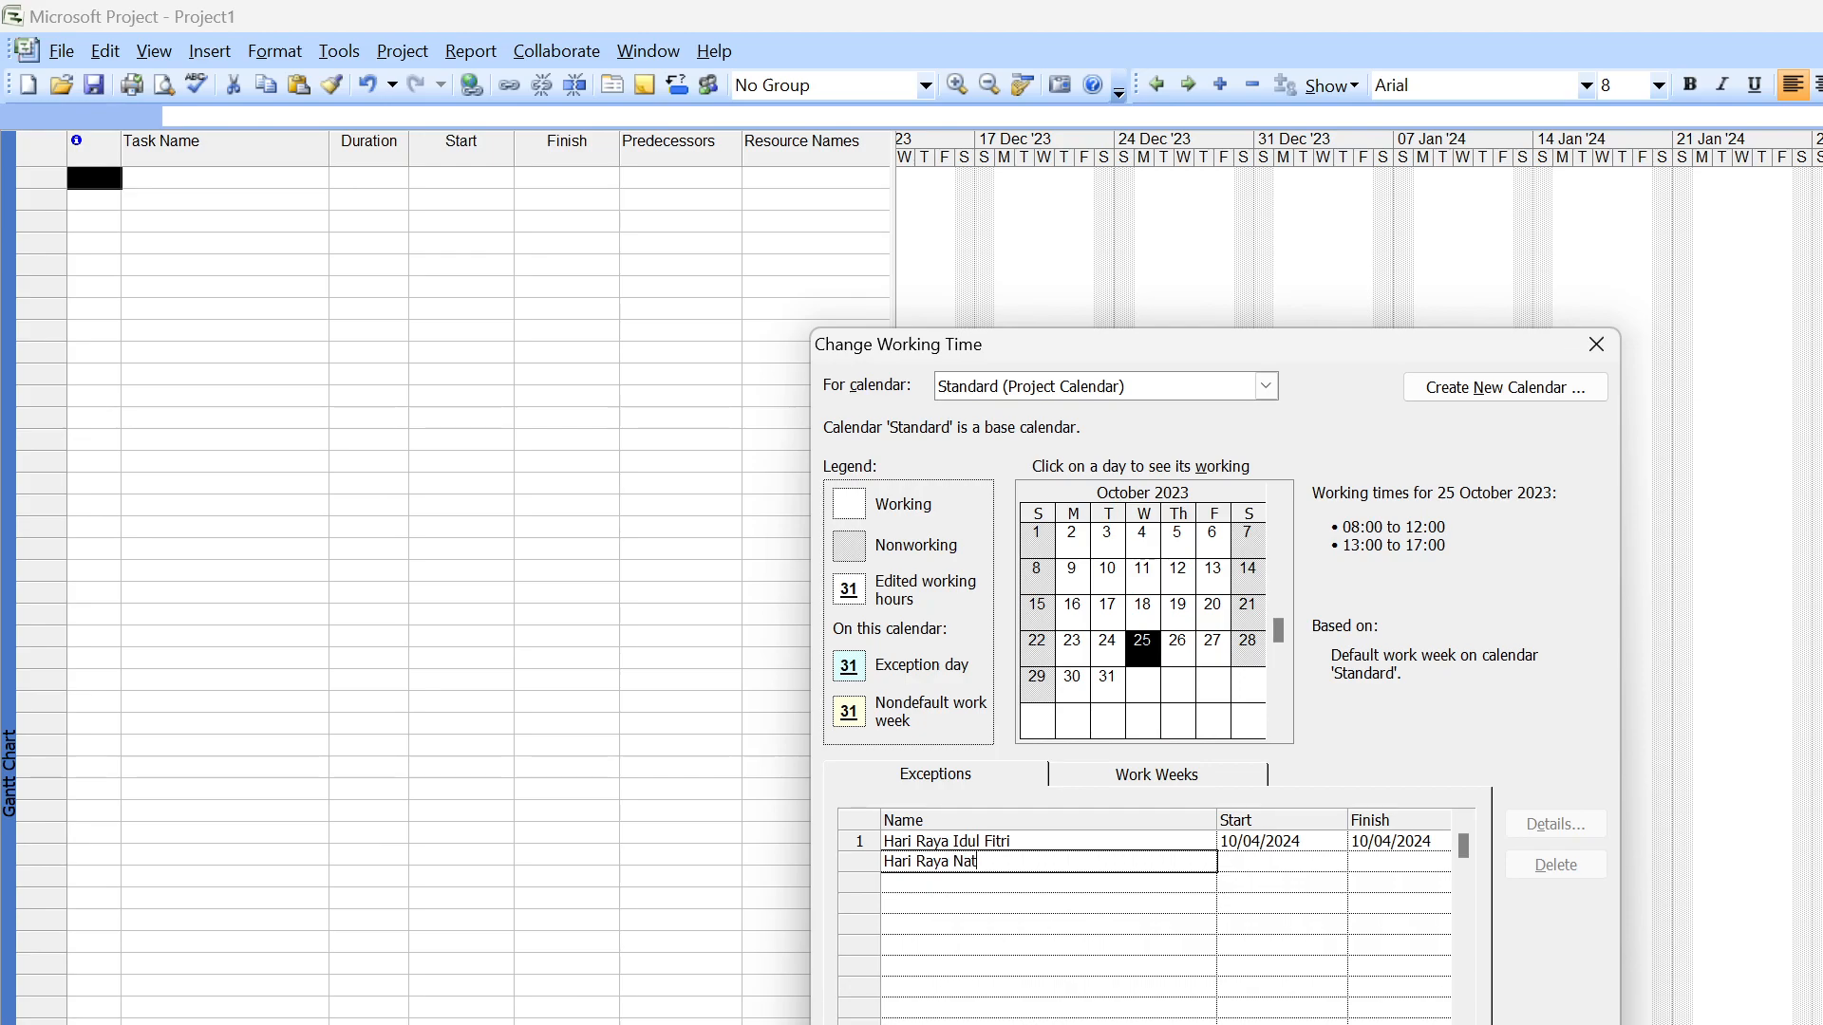
key(Return)
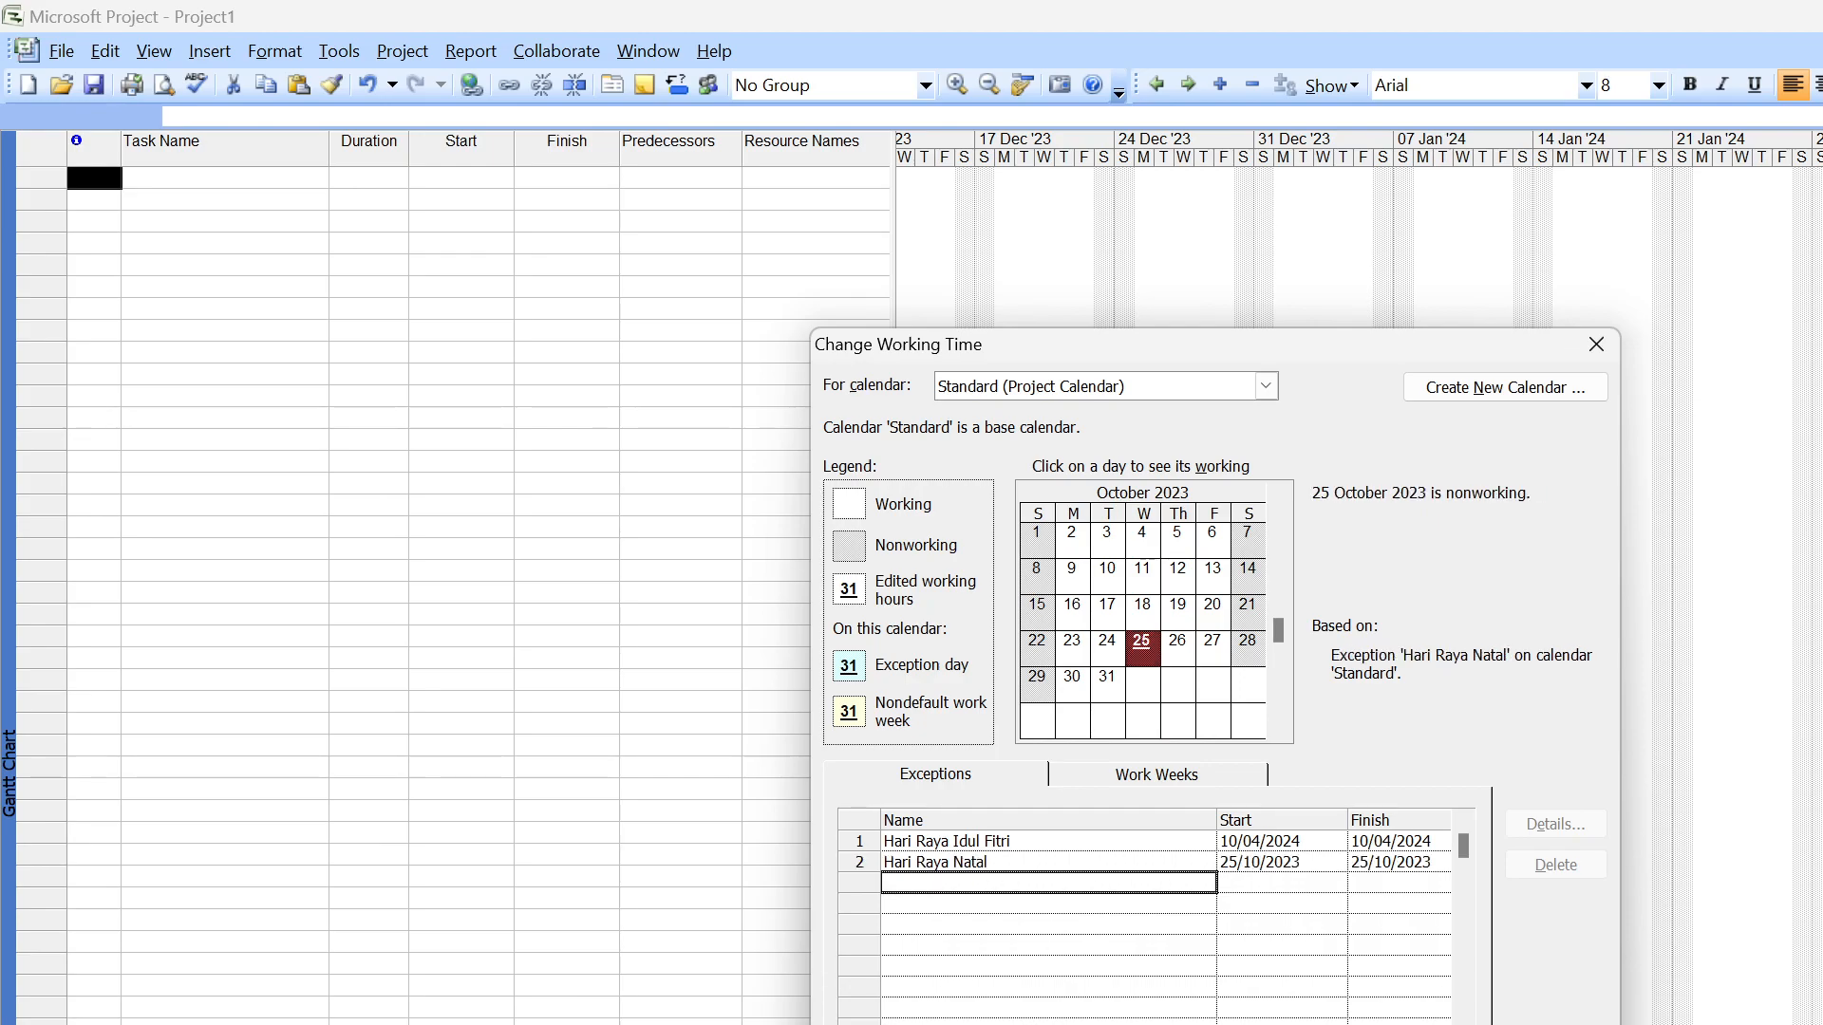
click(1296, 864)
click(1297, 864)
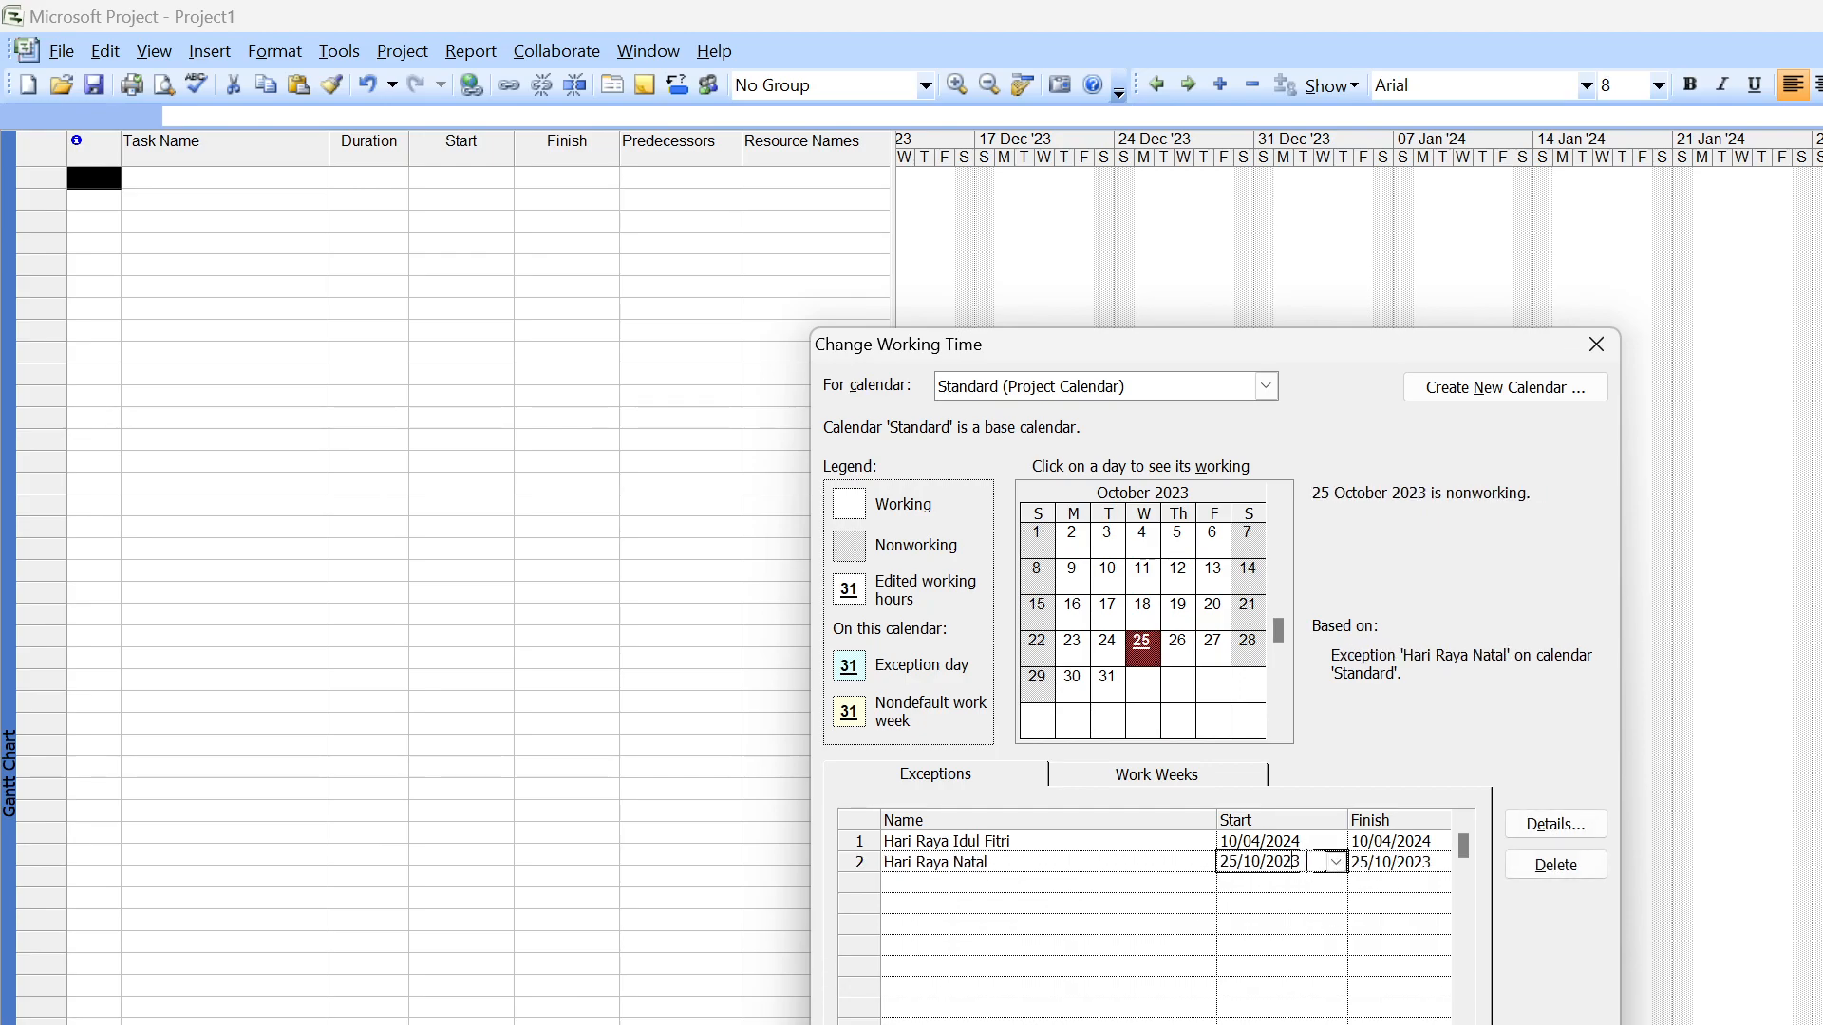
key(BackSpace)
text(4)
key(BackSpace)
text(2)
click(1035, 906)
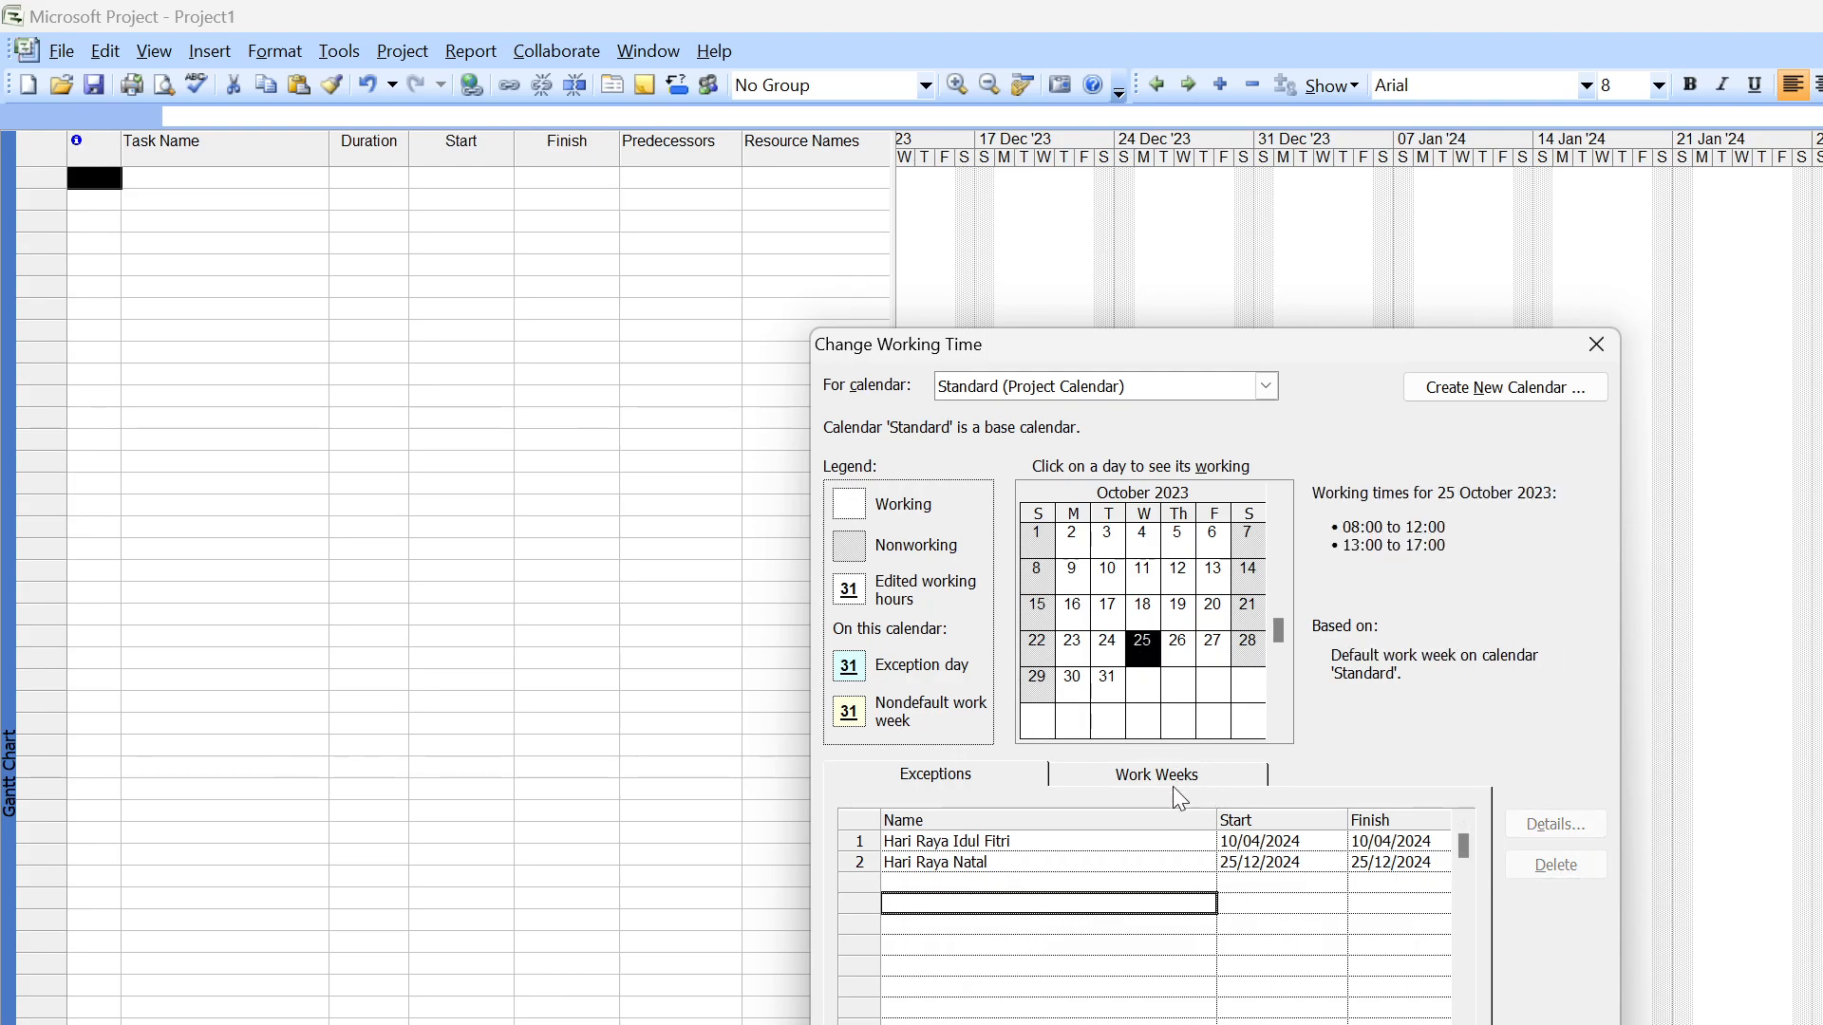
Review both holiday exceptions, the work weeks and the working times for 10 December 2024, and close the working-time settings
click(1037, 843)
click(1044, 864)
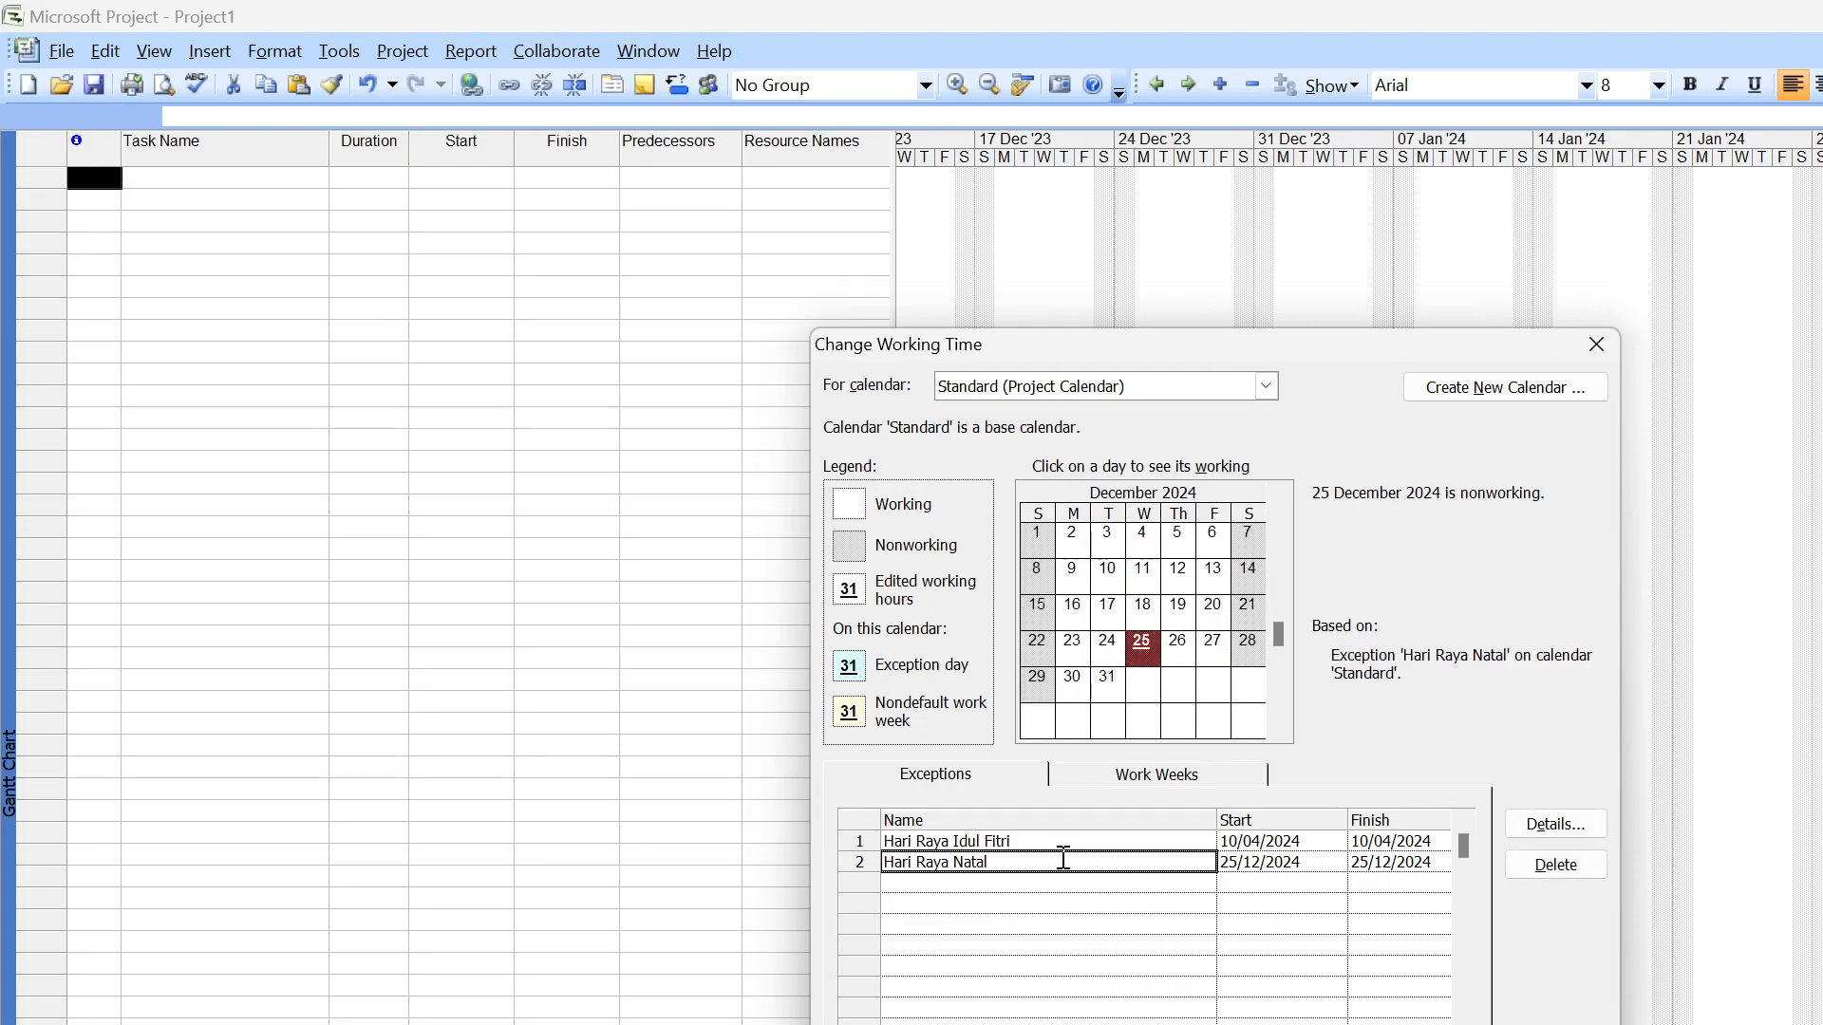
click(1046, 836)
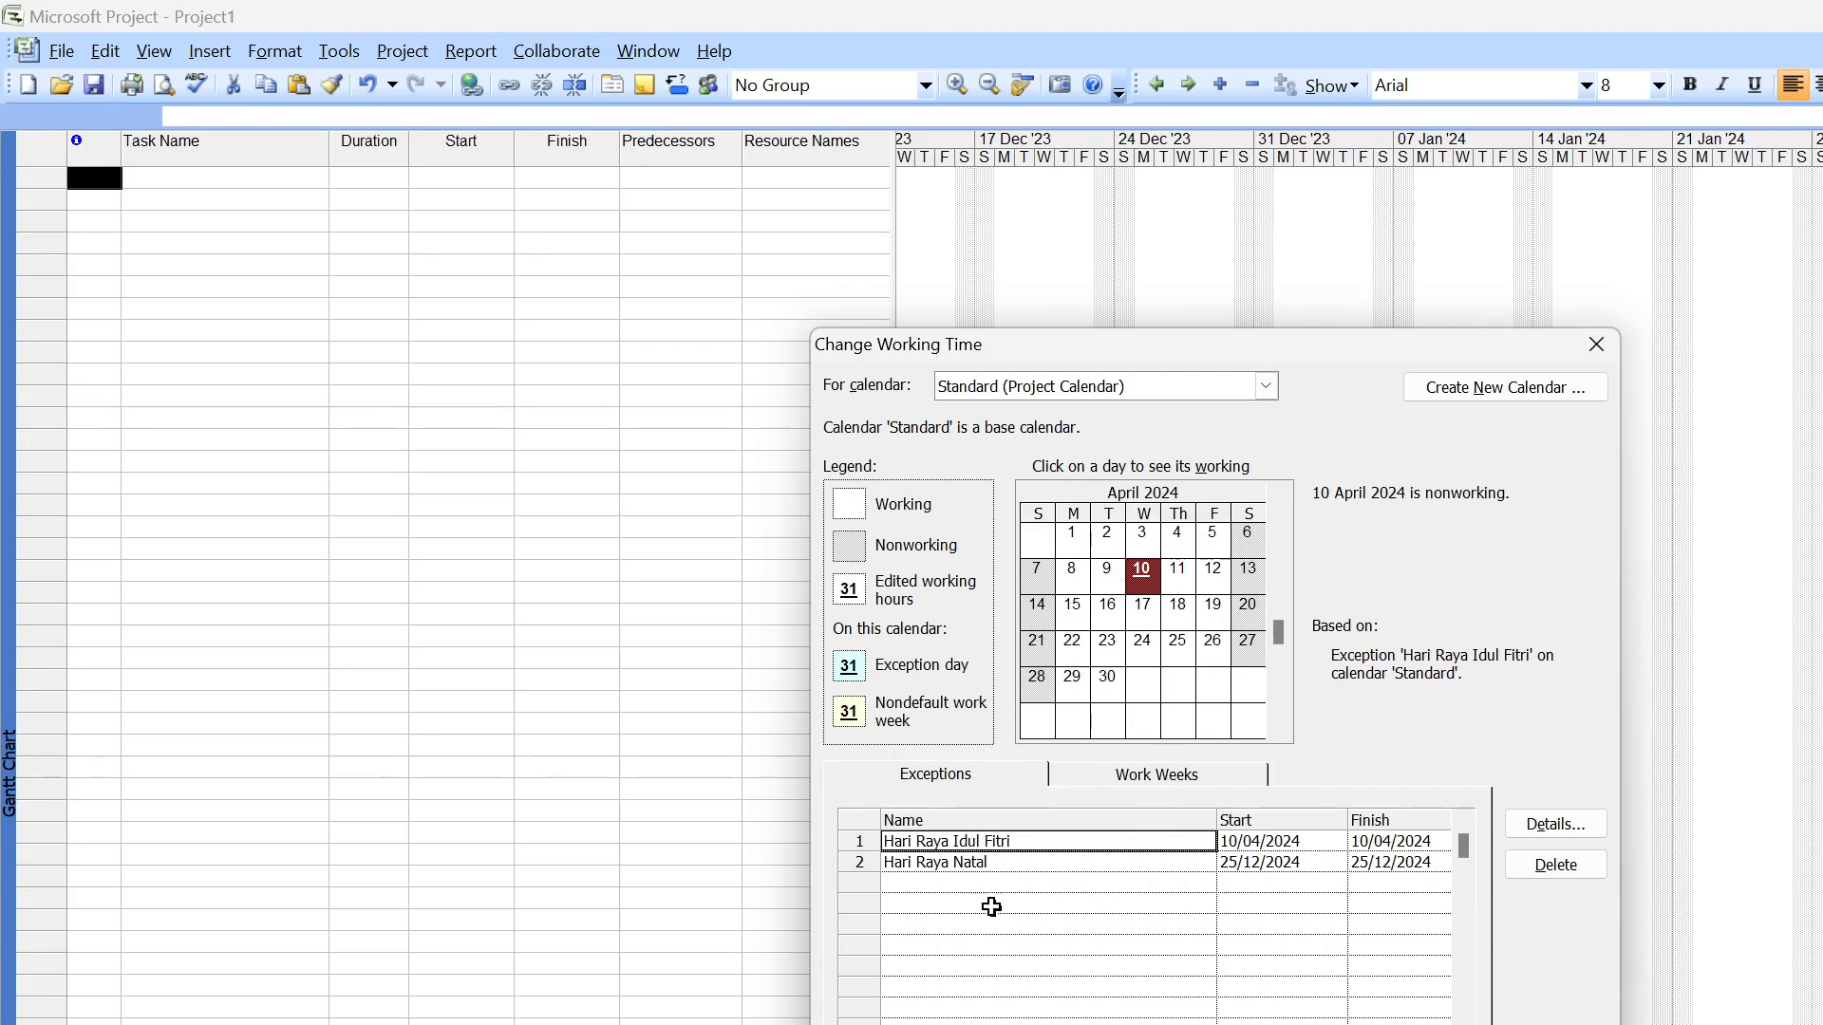
click(1067, 871)
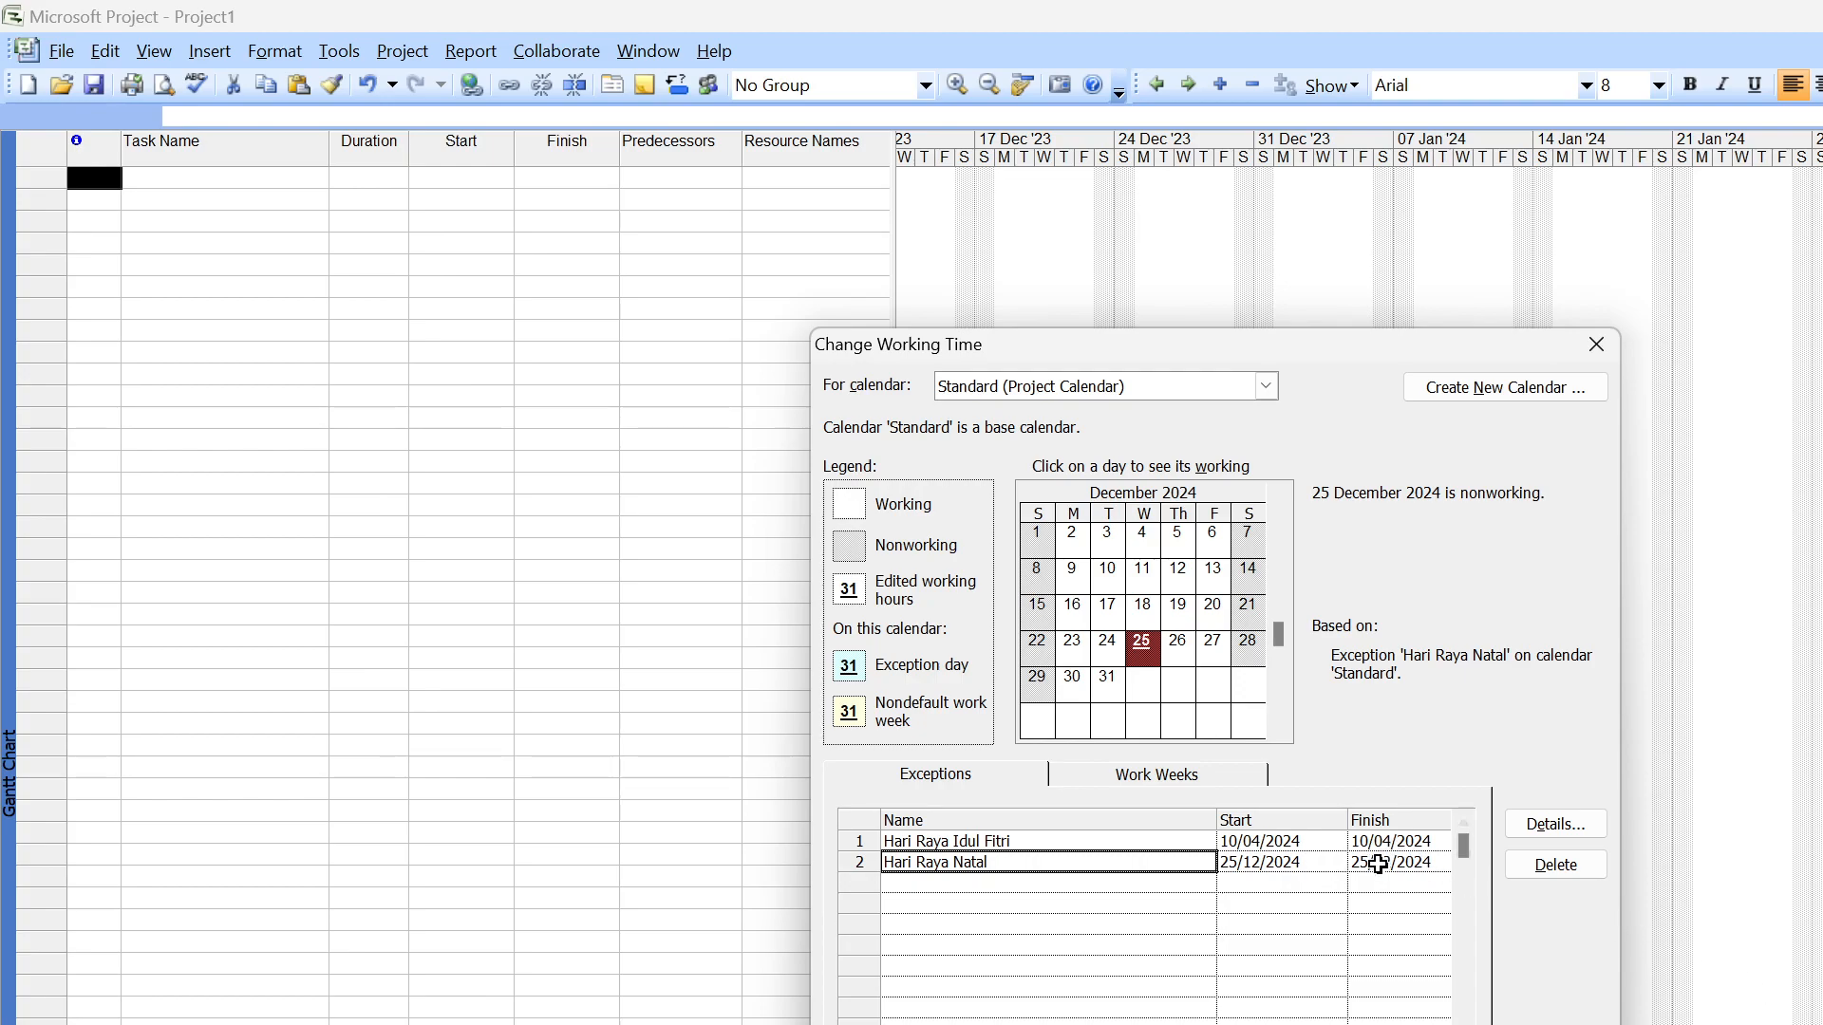
click(1160, 779)
click(940, 773)
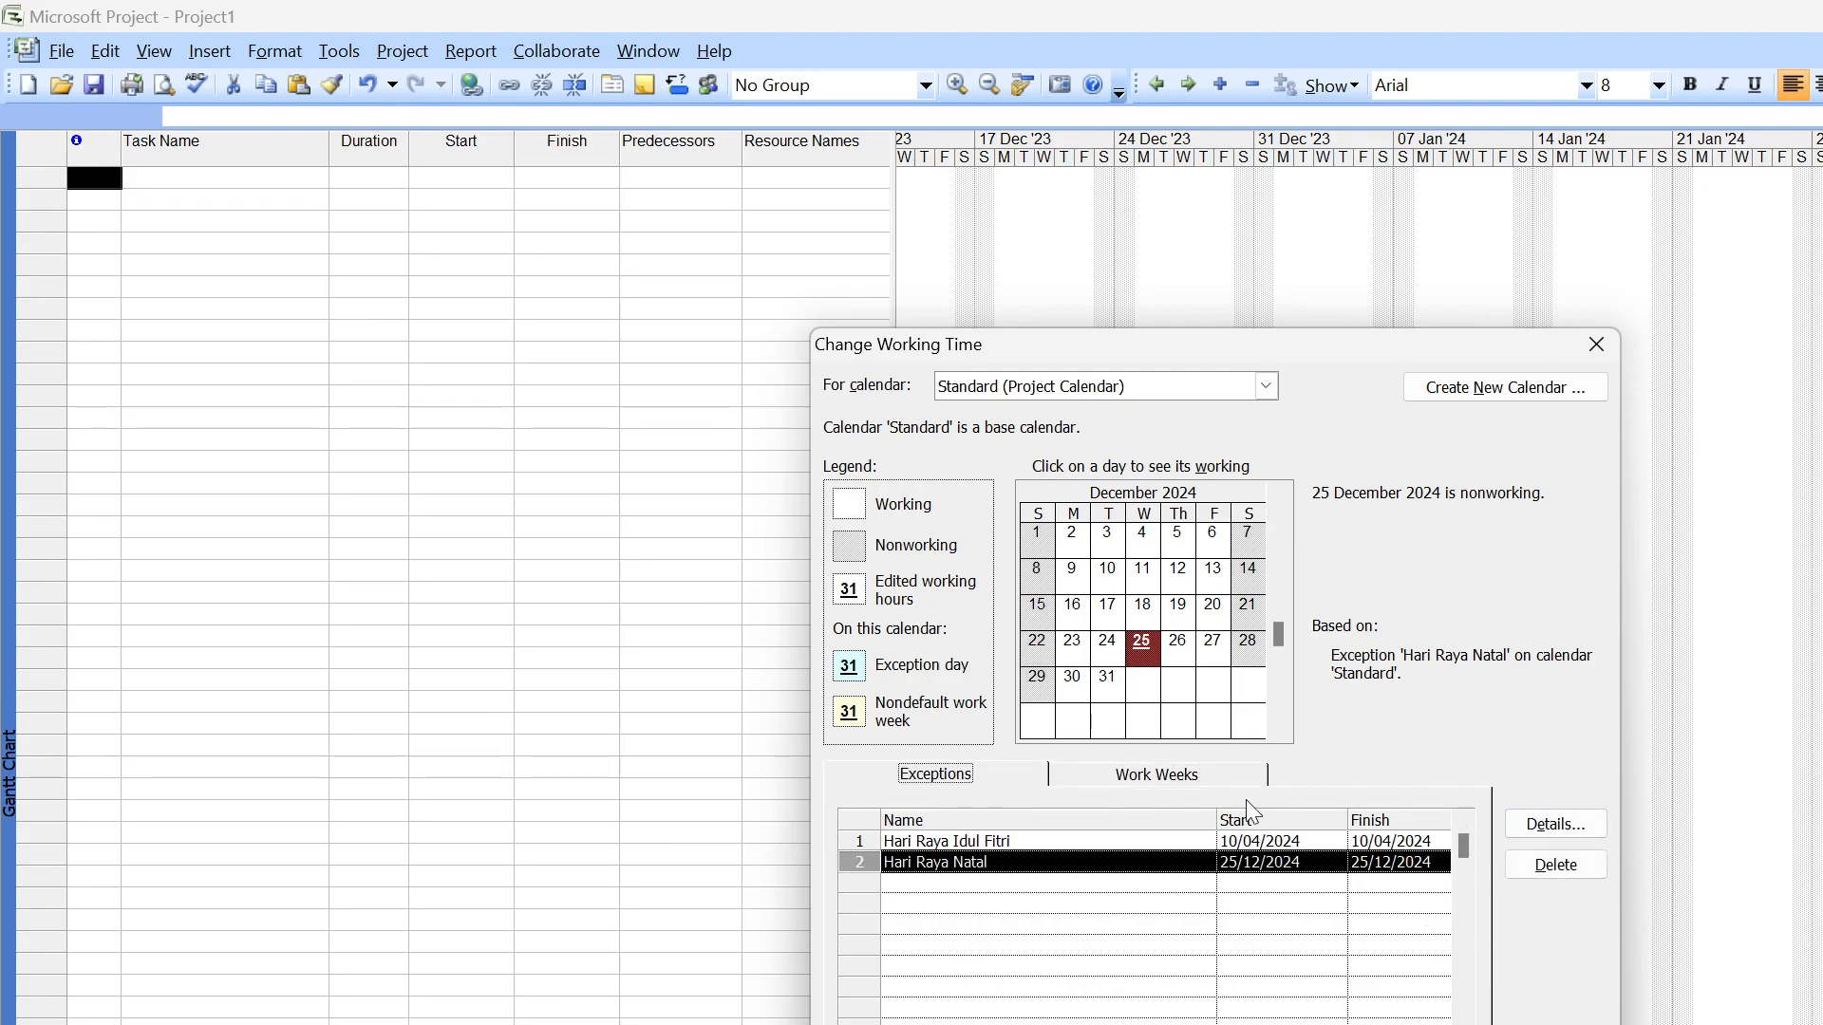
click(1195, 765)
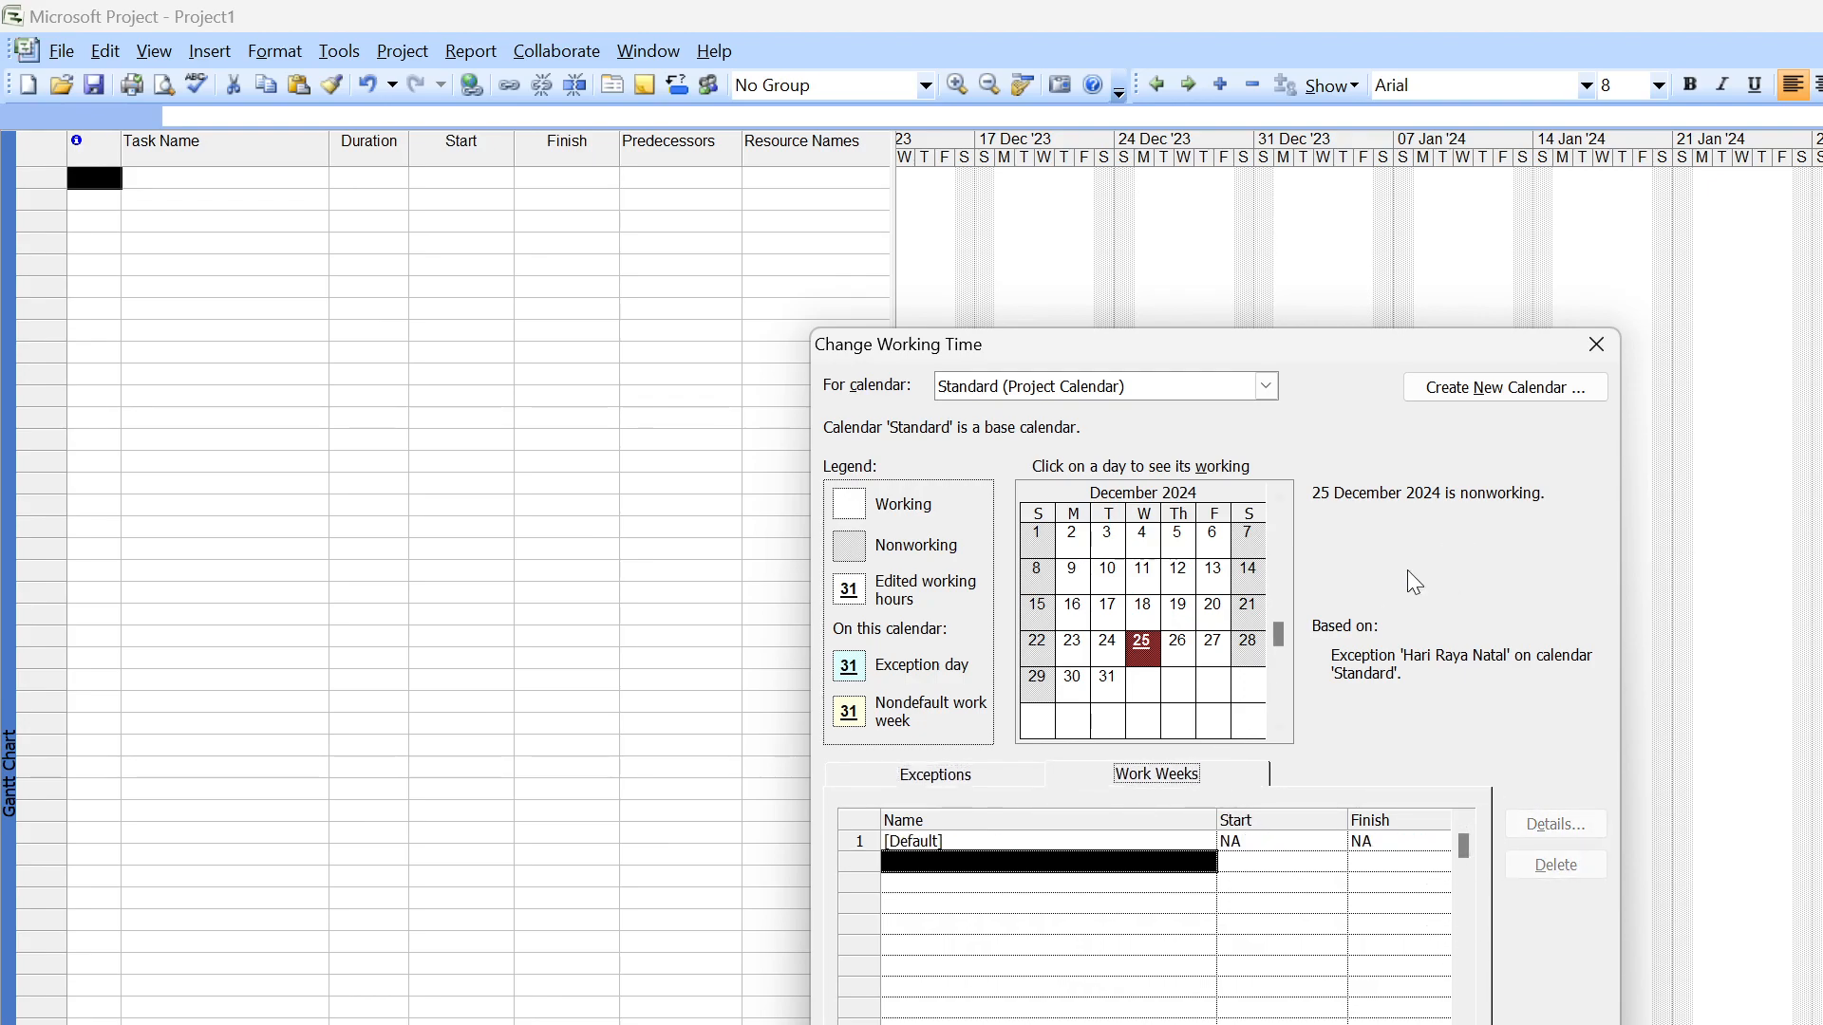
click(1108, 577)
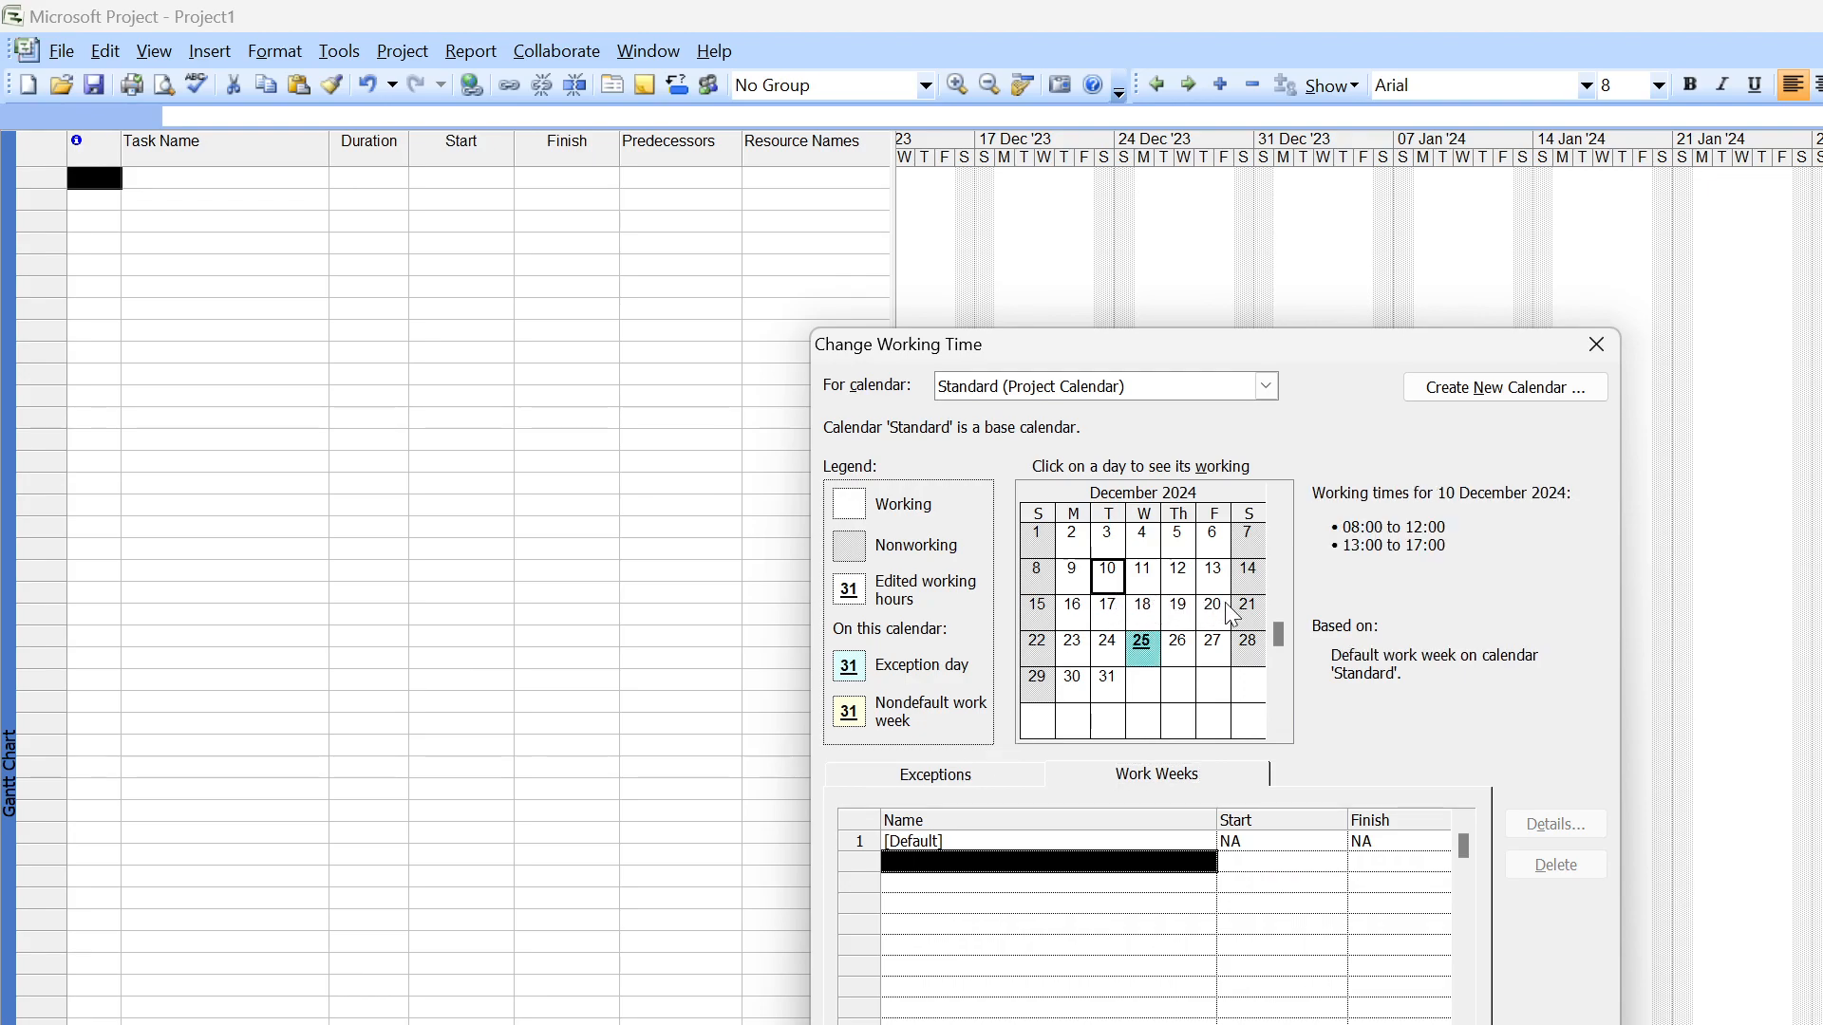
key(Escape)
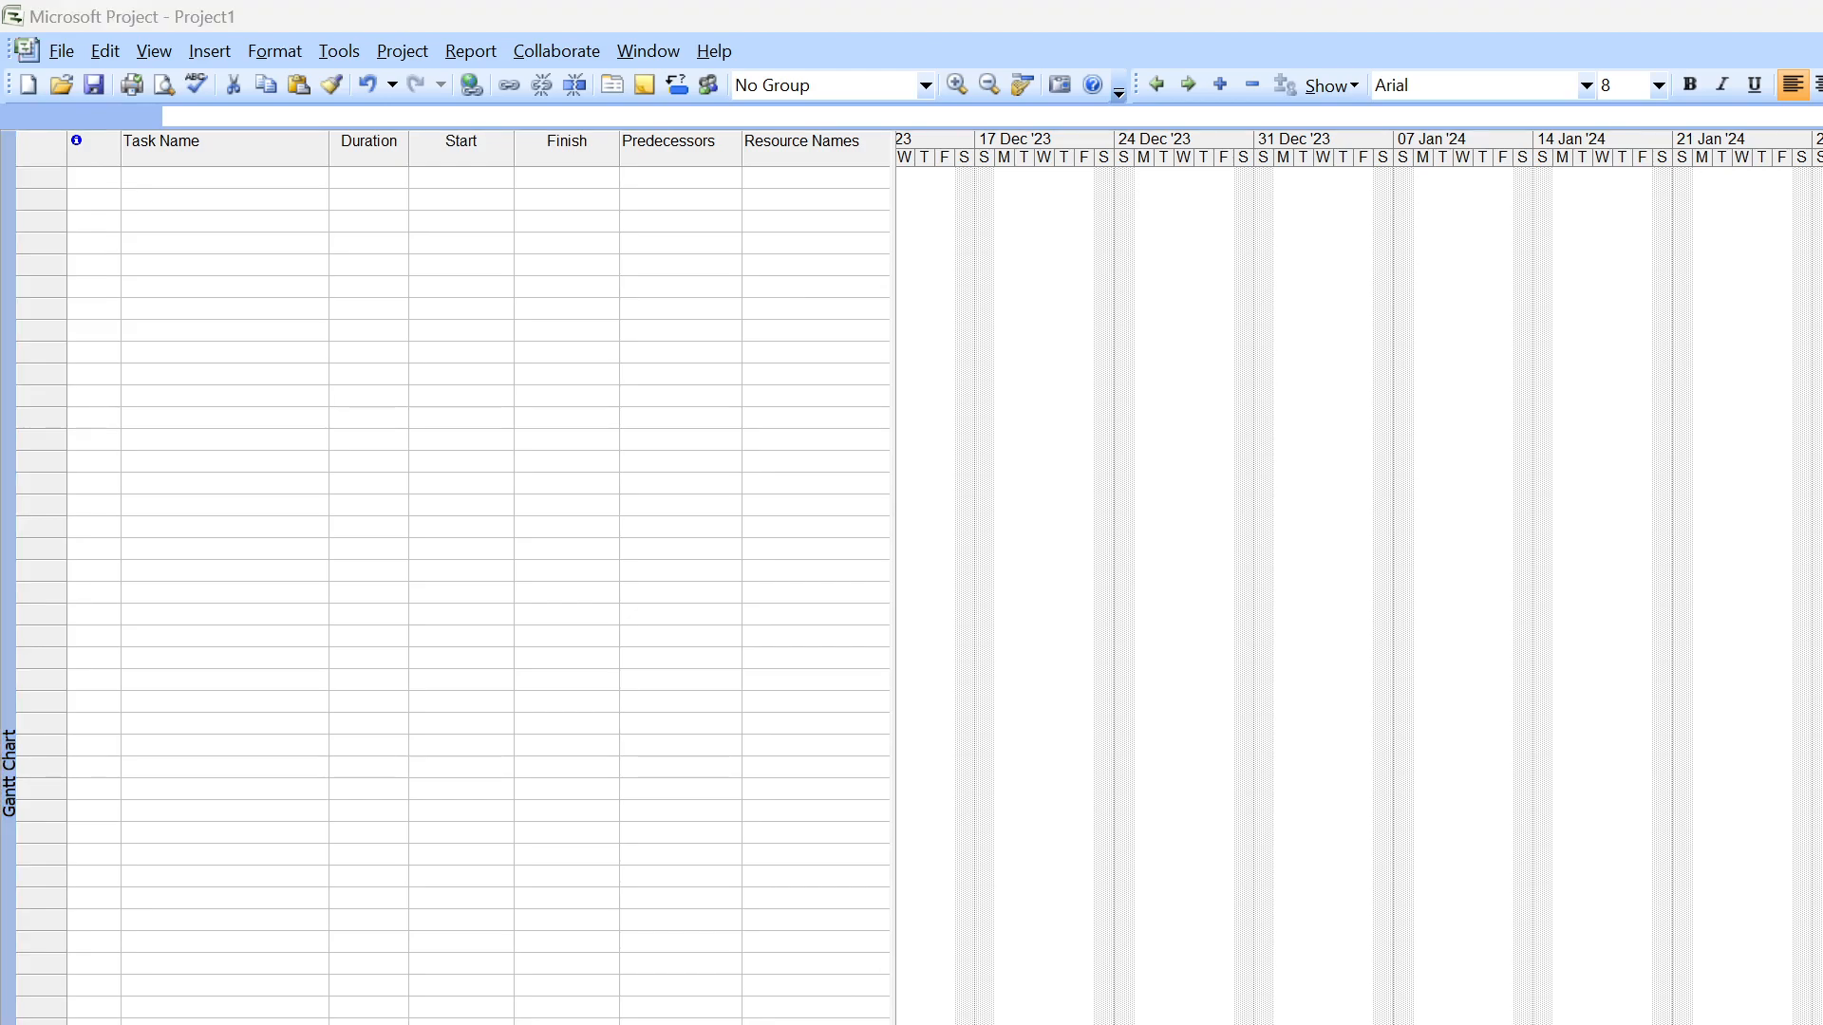
Examine the activity and sub-activity lists in the Tugas1 notes
key(alt+Tab)
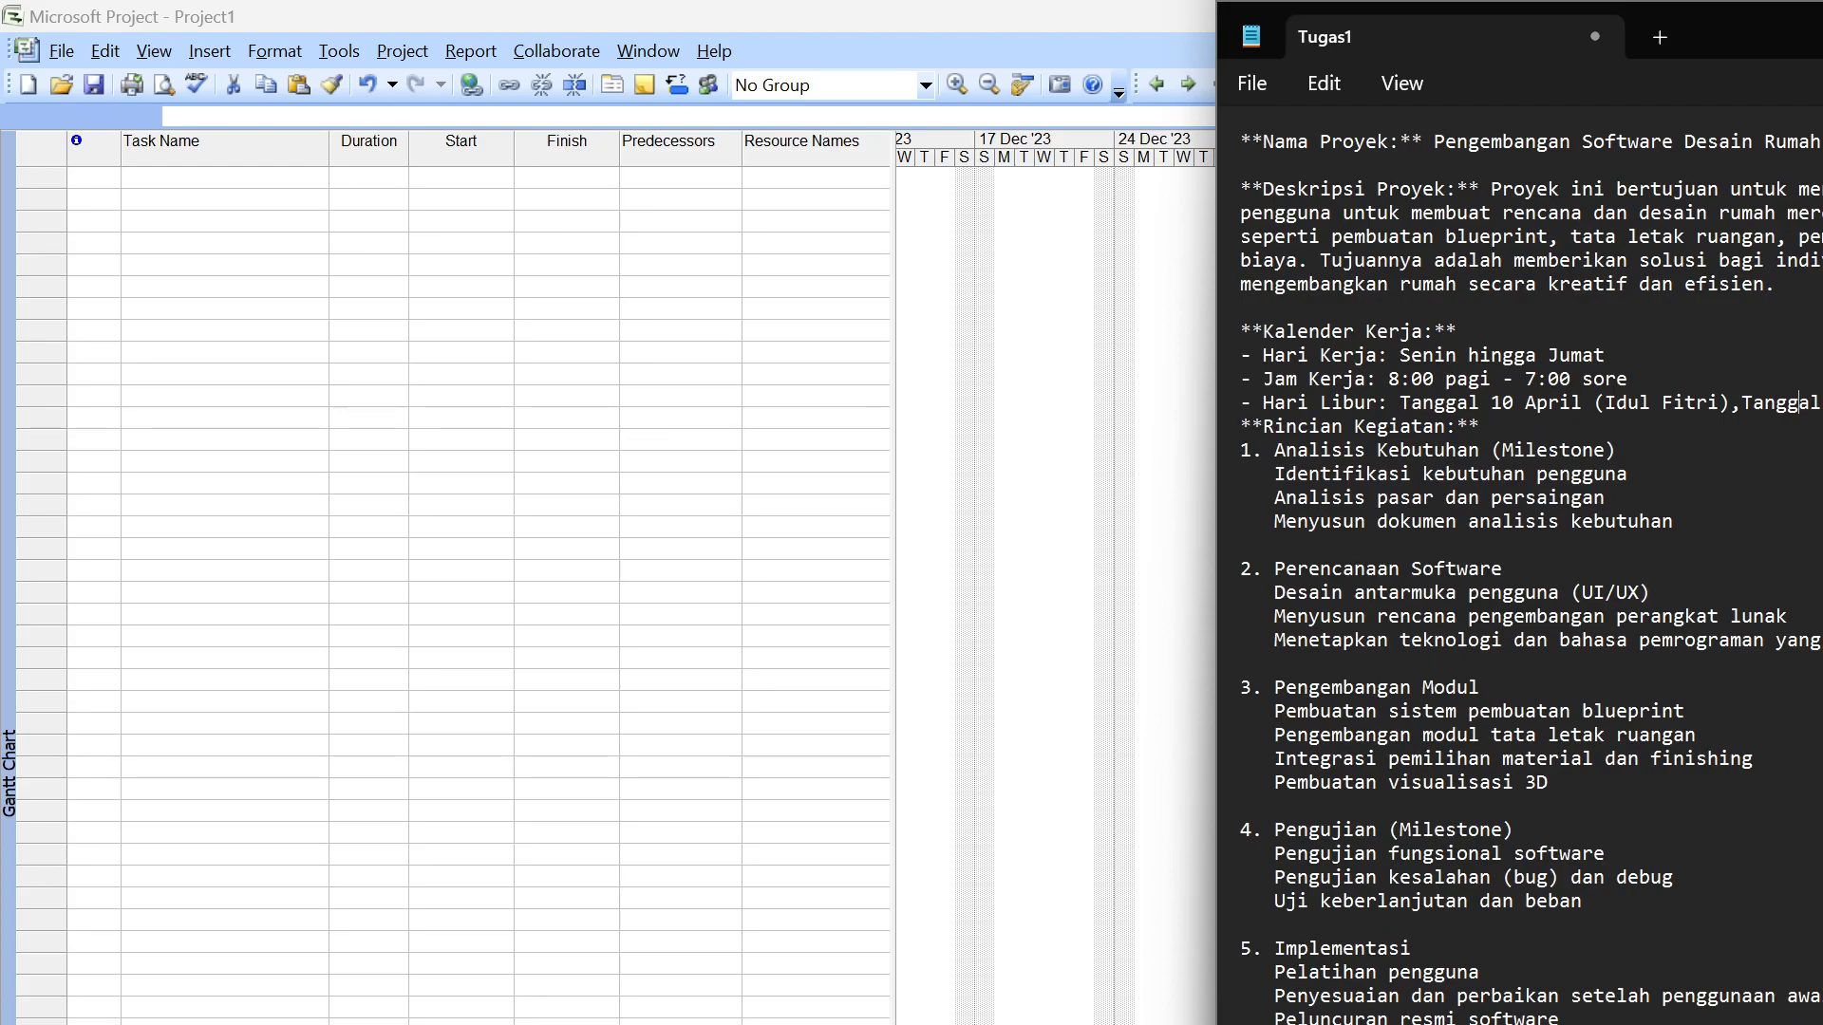
key(alt+Tab)
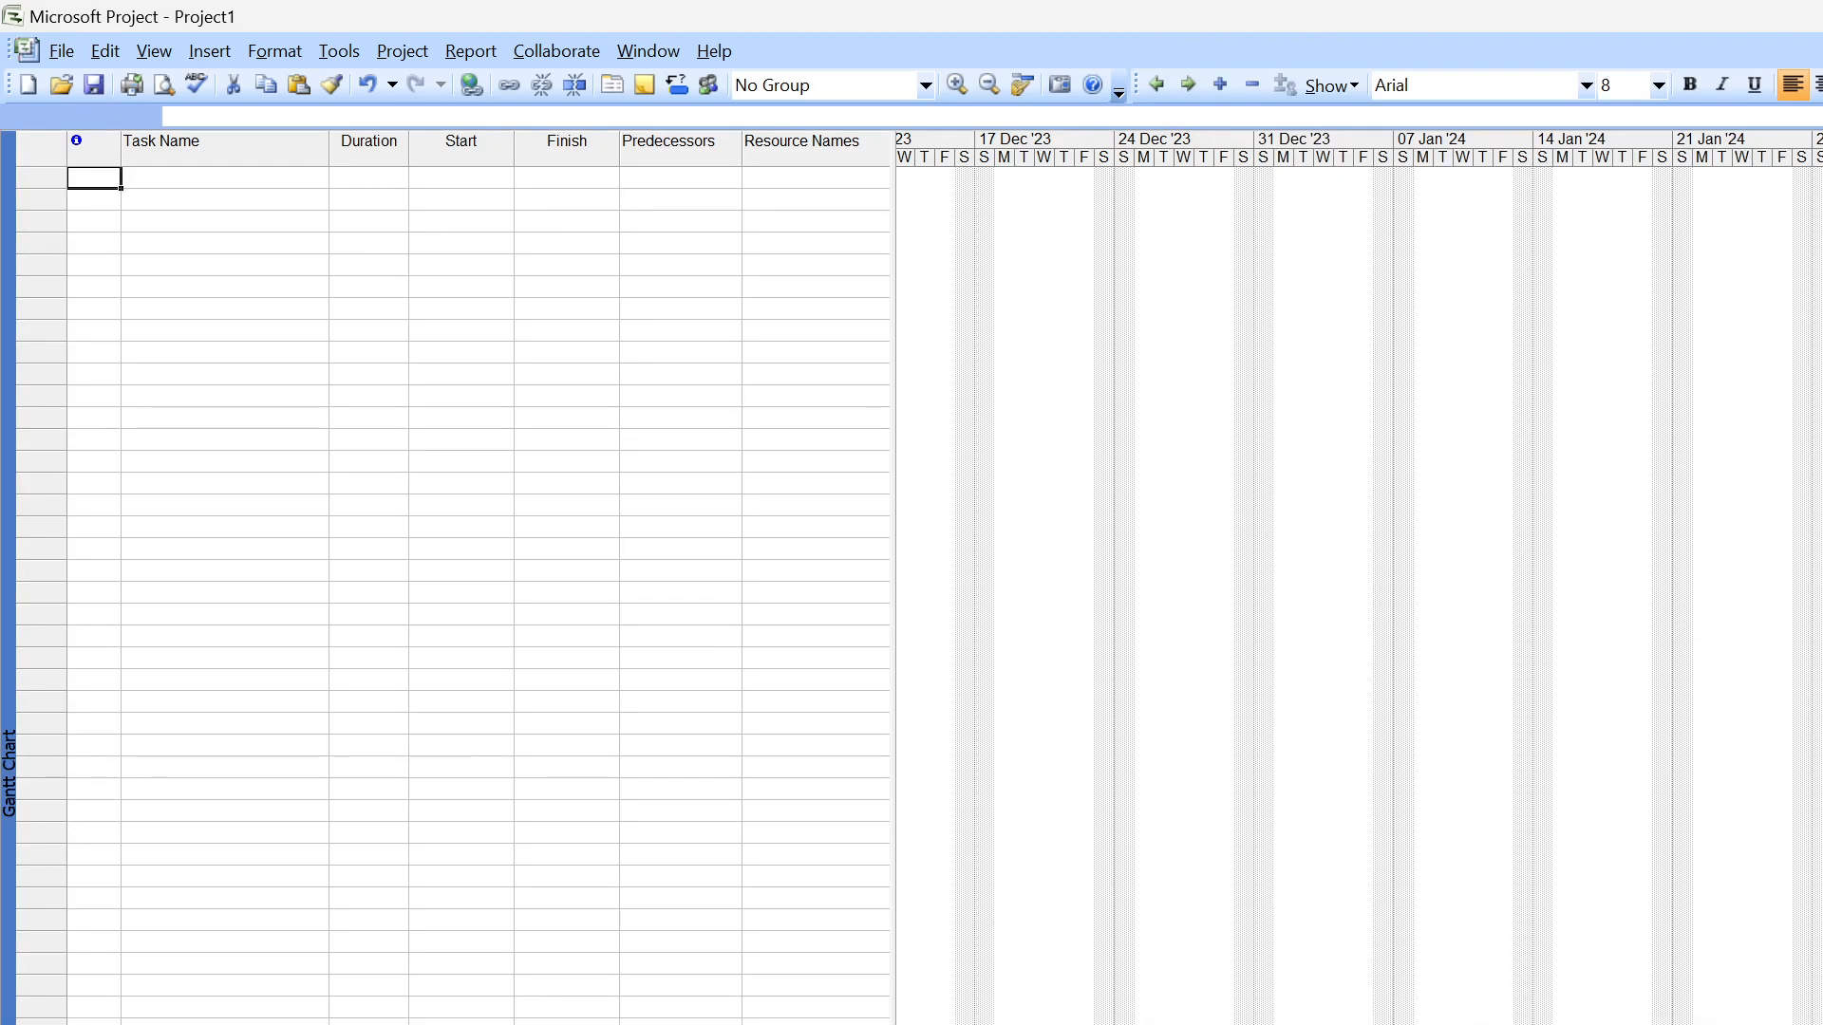
key(alt+Tab)
scroll(1540, 651, down, 3)
scroll(1557, 816, up, 3)
scroll(1357, 560, down, 1)
scroll(1357, 560, down, 8)
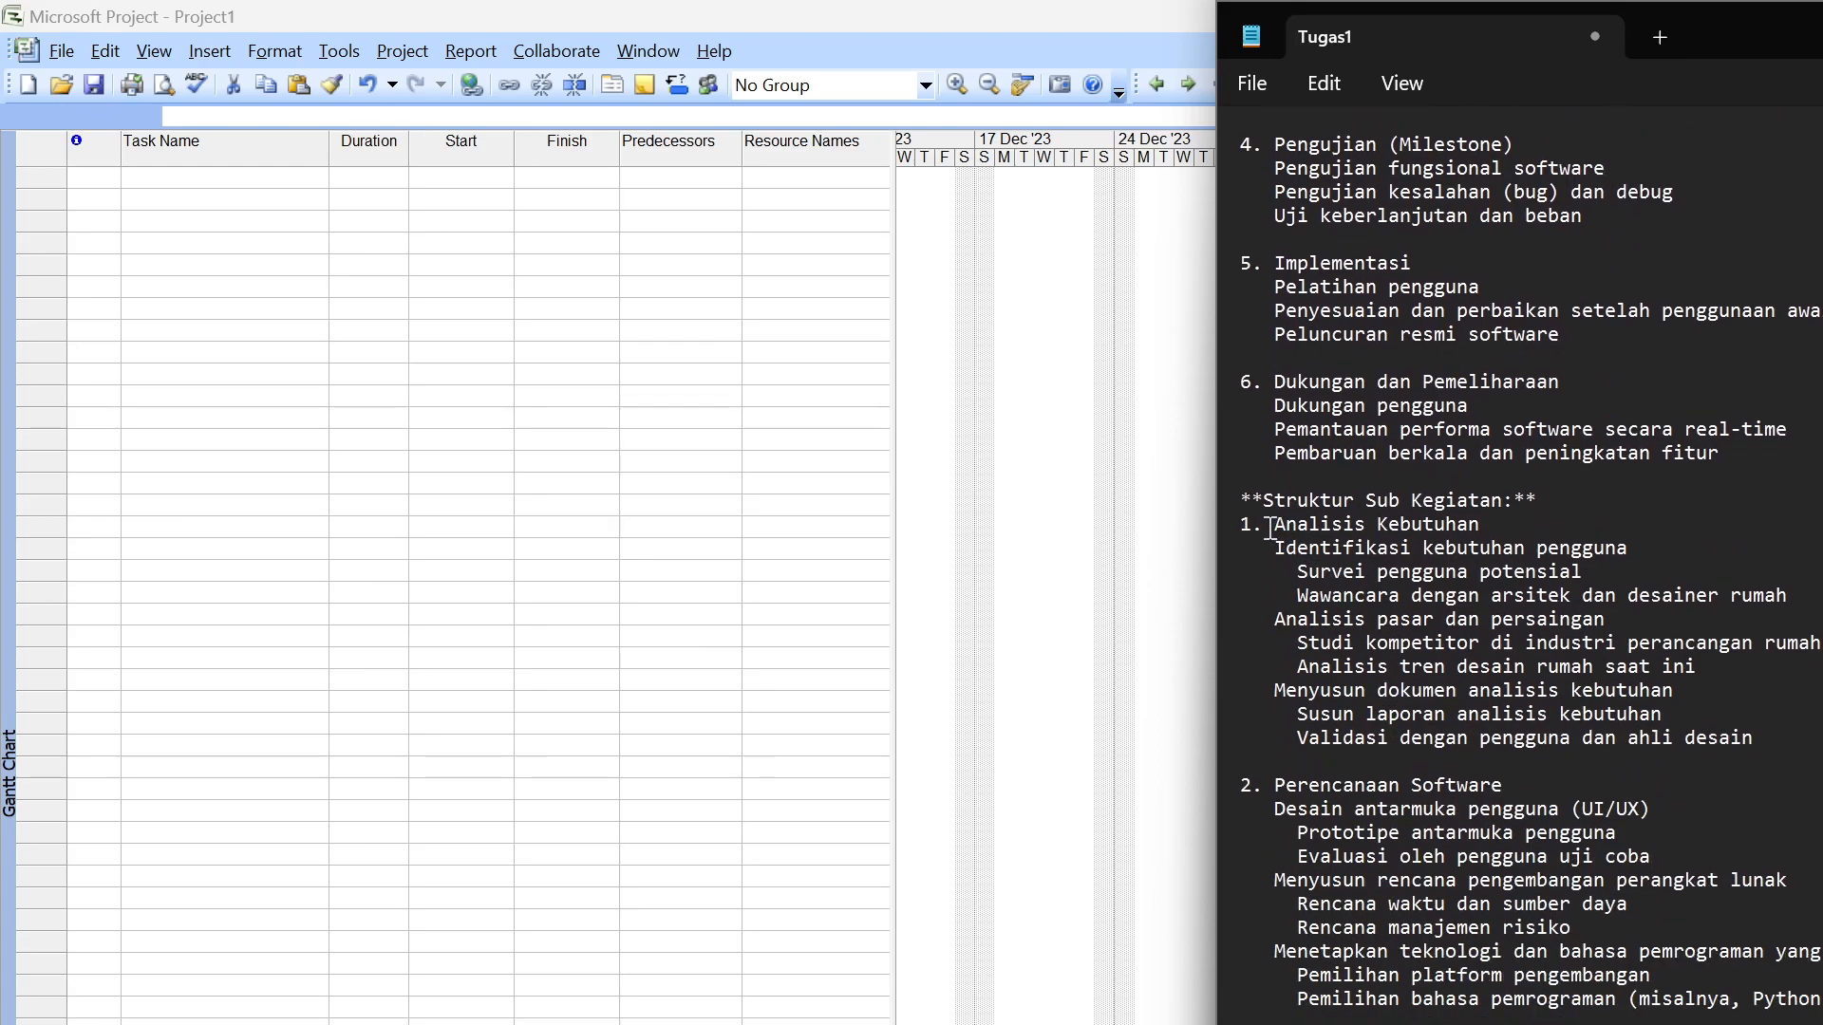
scroll(1415, 590, down, 2)
scroll(1415, 590, down, 4)
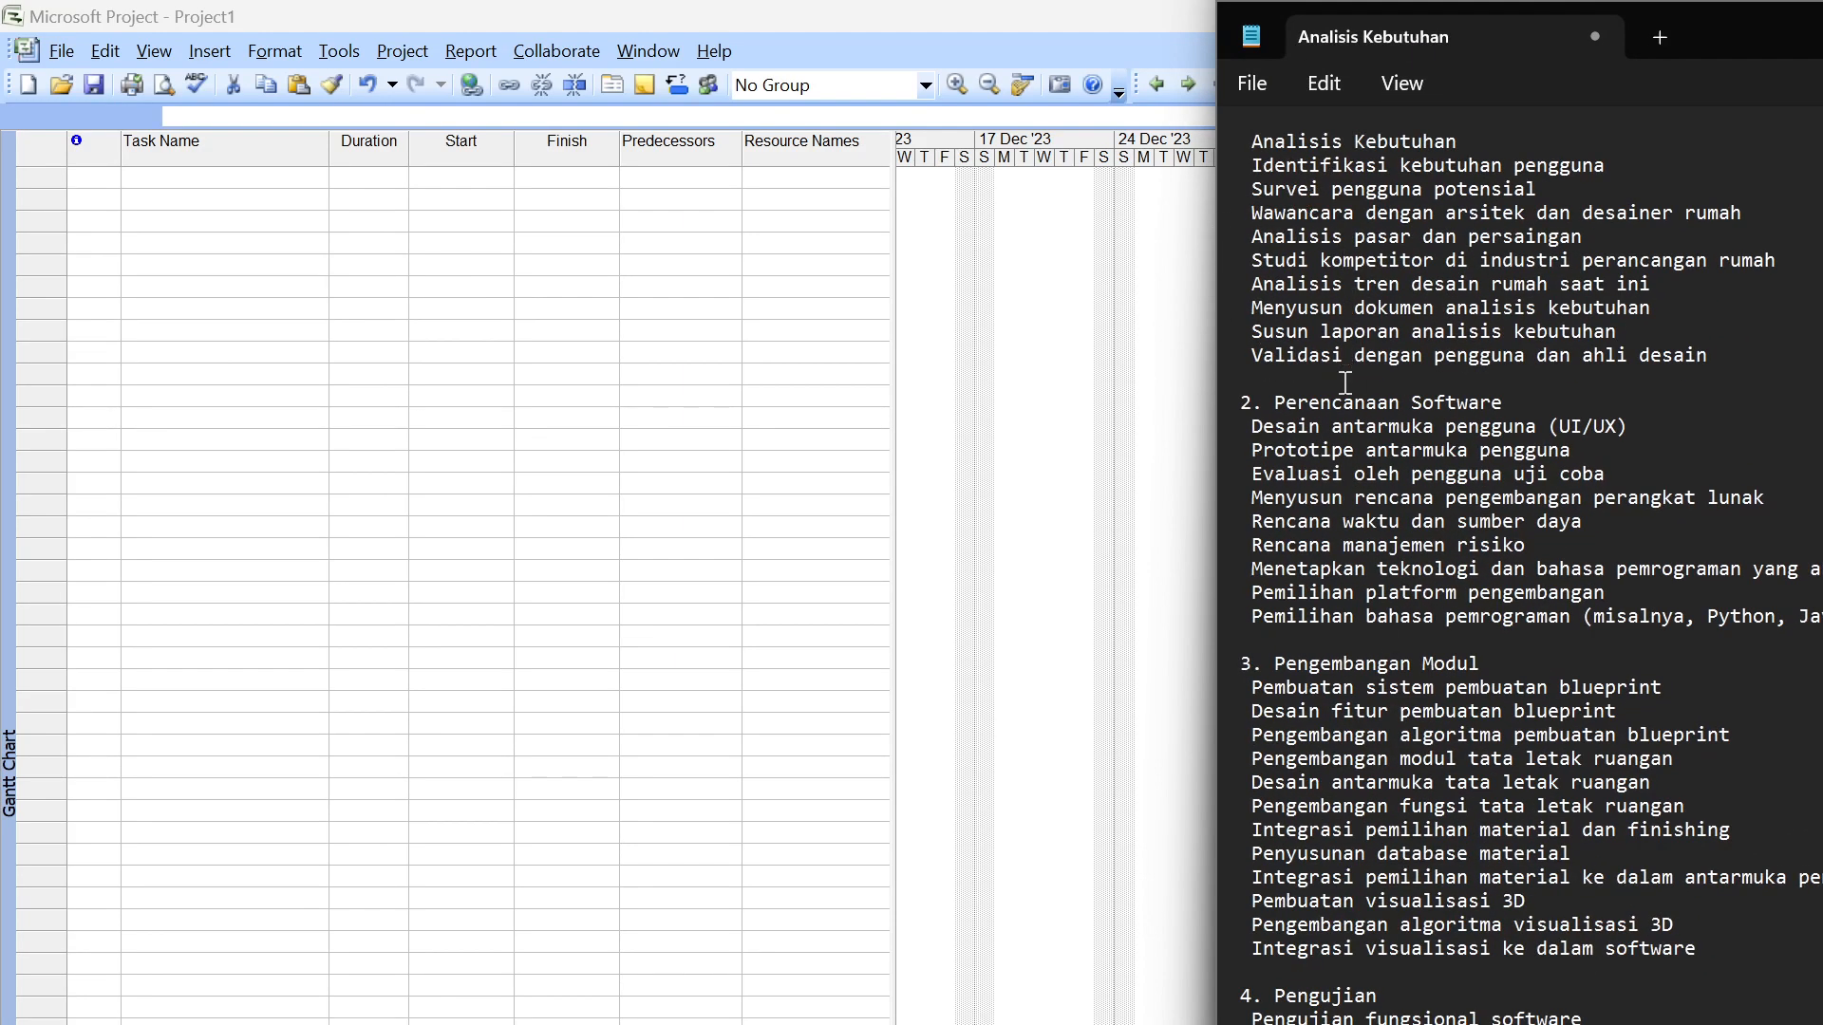
Remove the leading numbers from the "Perencanaan Software" and "Pengembangan Modul" headings in the Analisis Kebutuhan notes
drag(1280, 400, 1199, 400)
key(BackSpace)
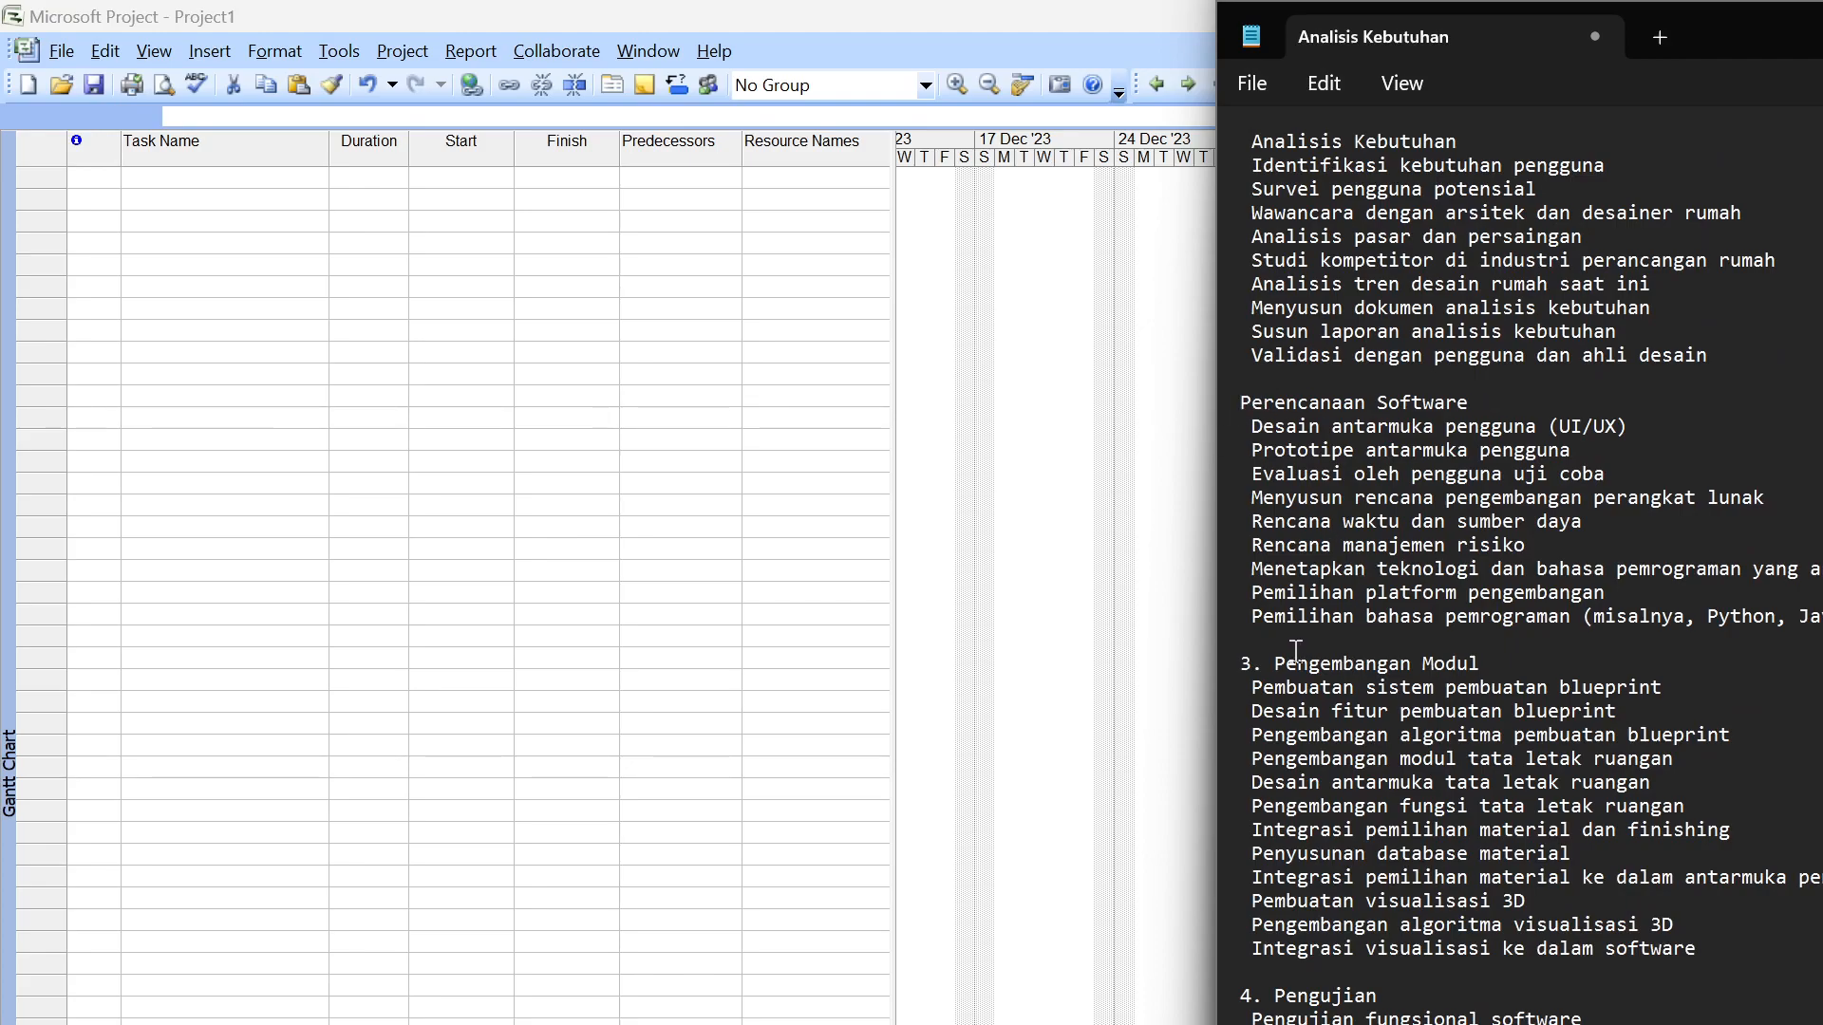
key(Tab)
key(BackSpace)
click(1277, 665)
key(BackSpace)
key(BackSpace)
key(BackSpace)
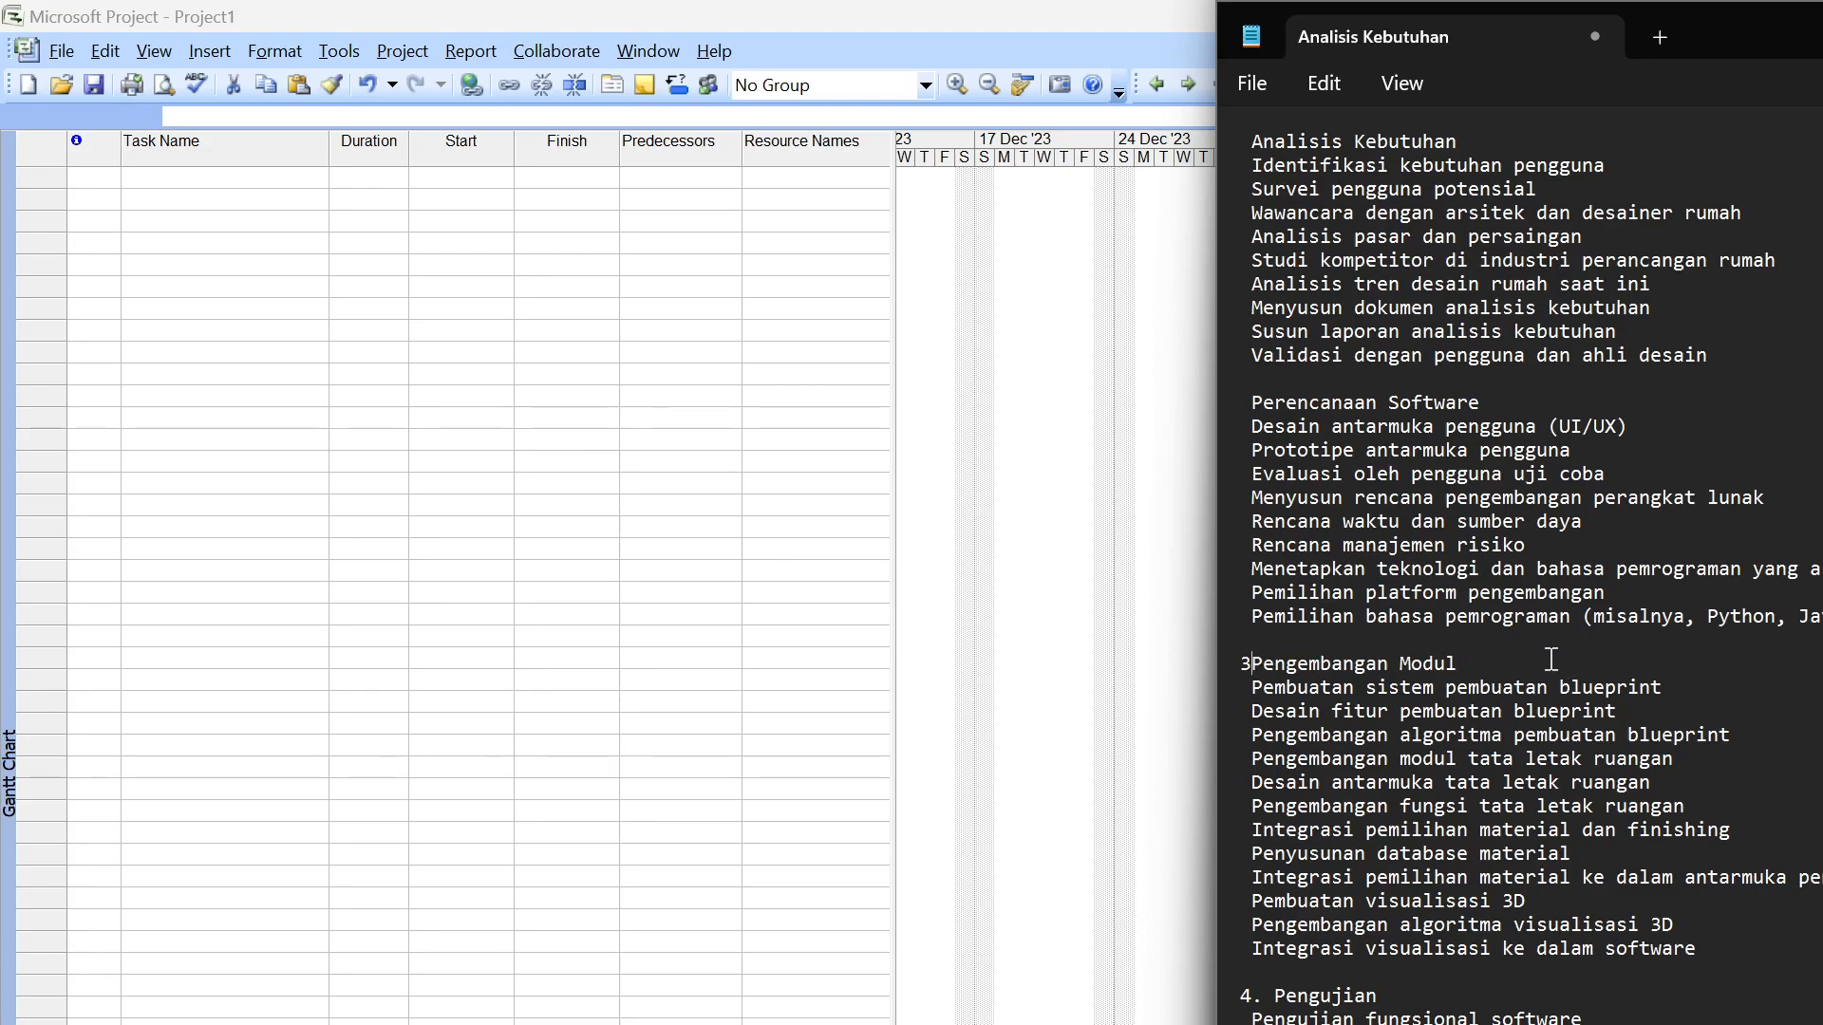
Remove the number from the "Pengujian" heading and align the Pengembangan Modul, Pengujian and Implementasi headings with the lines below them
click(1277, 999)
key(BackSpace)
key(BackSpace)
key(BackSpace)
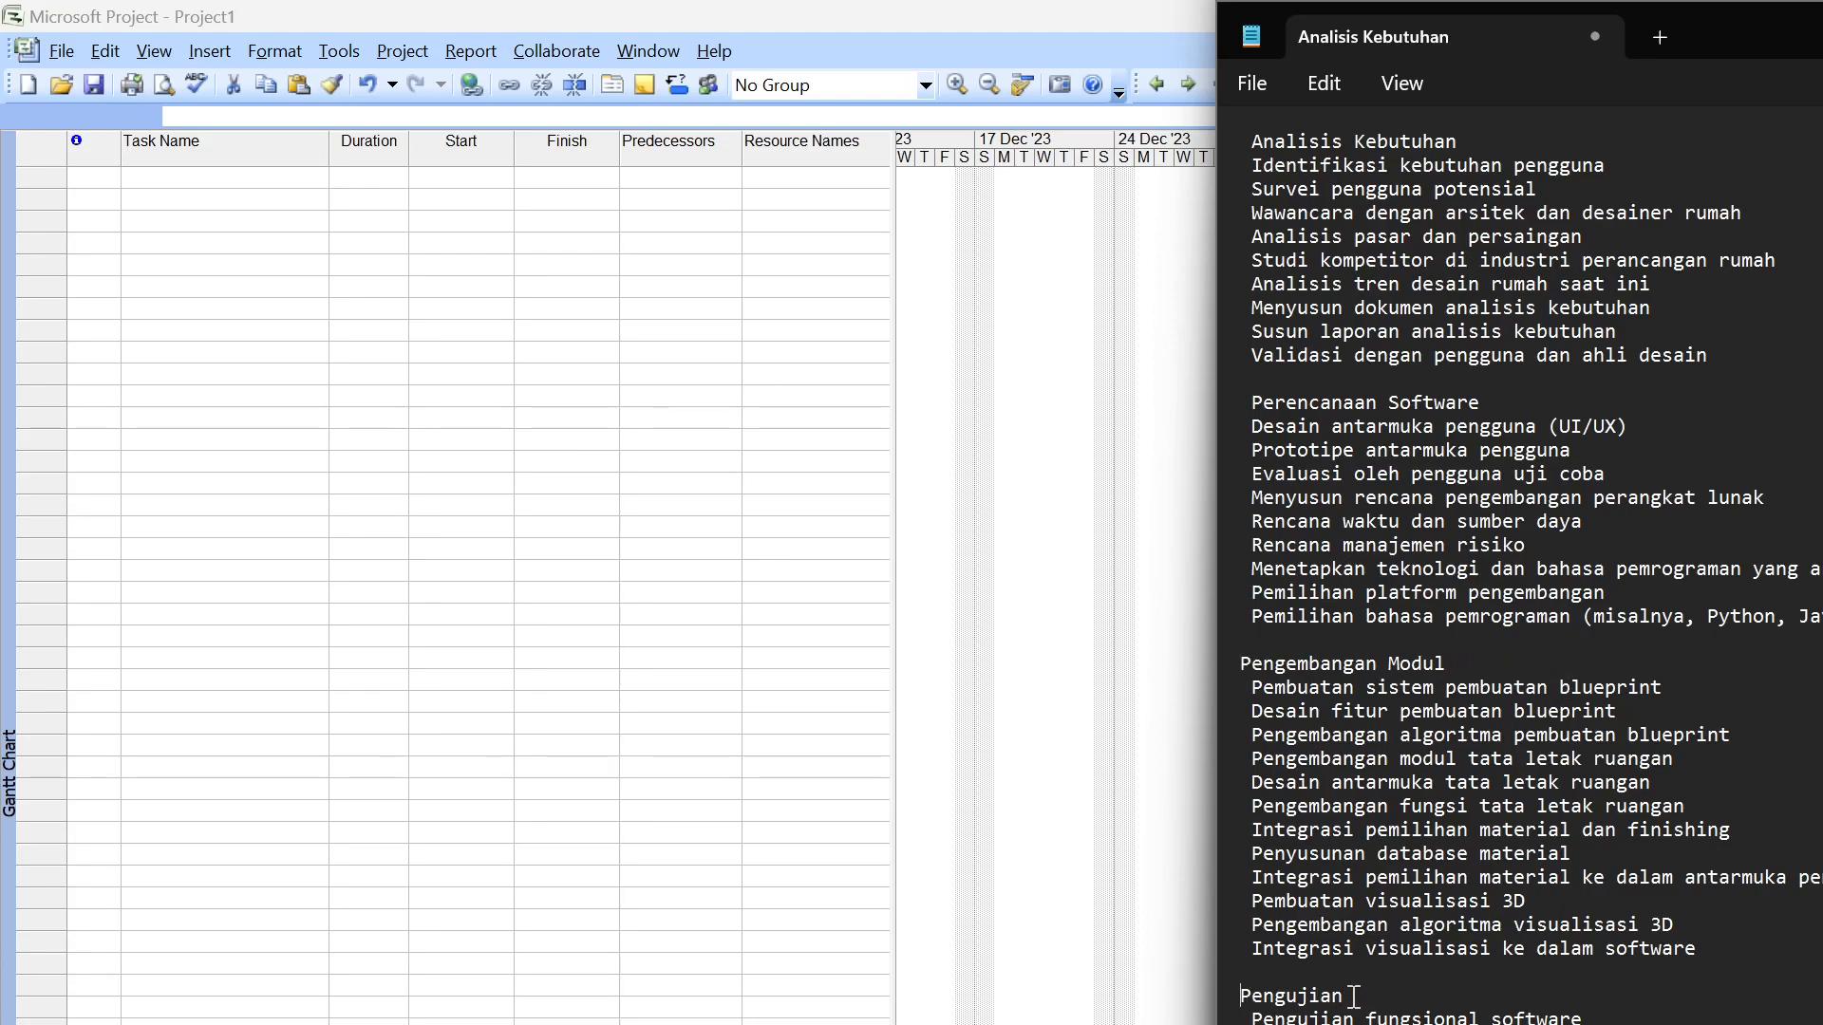
click(1241, 664)
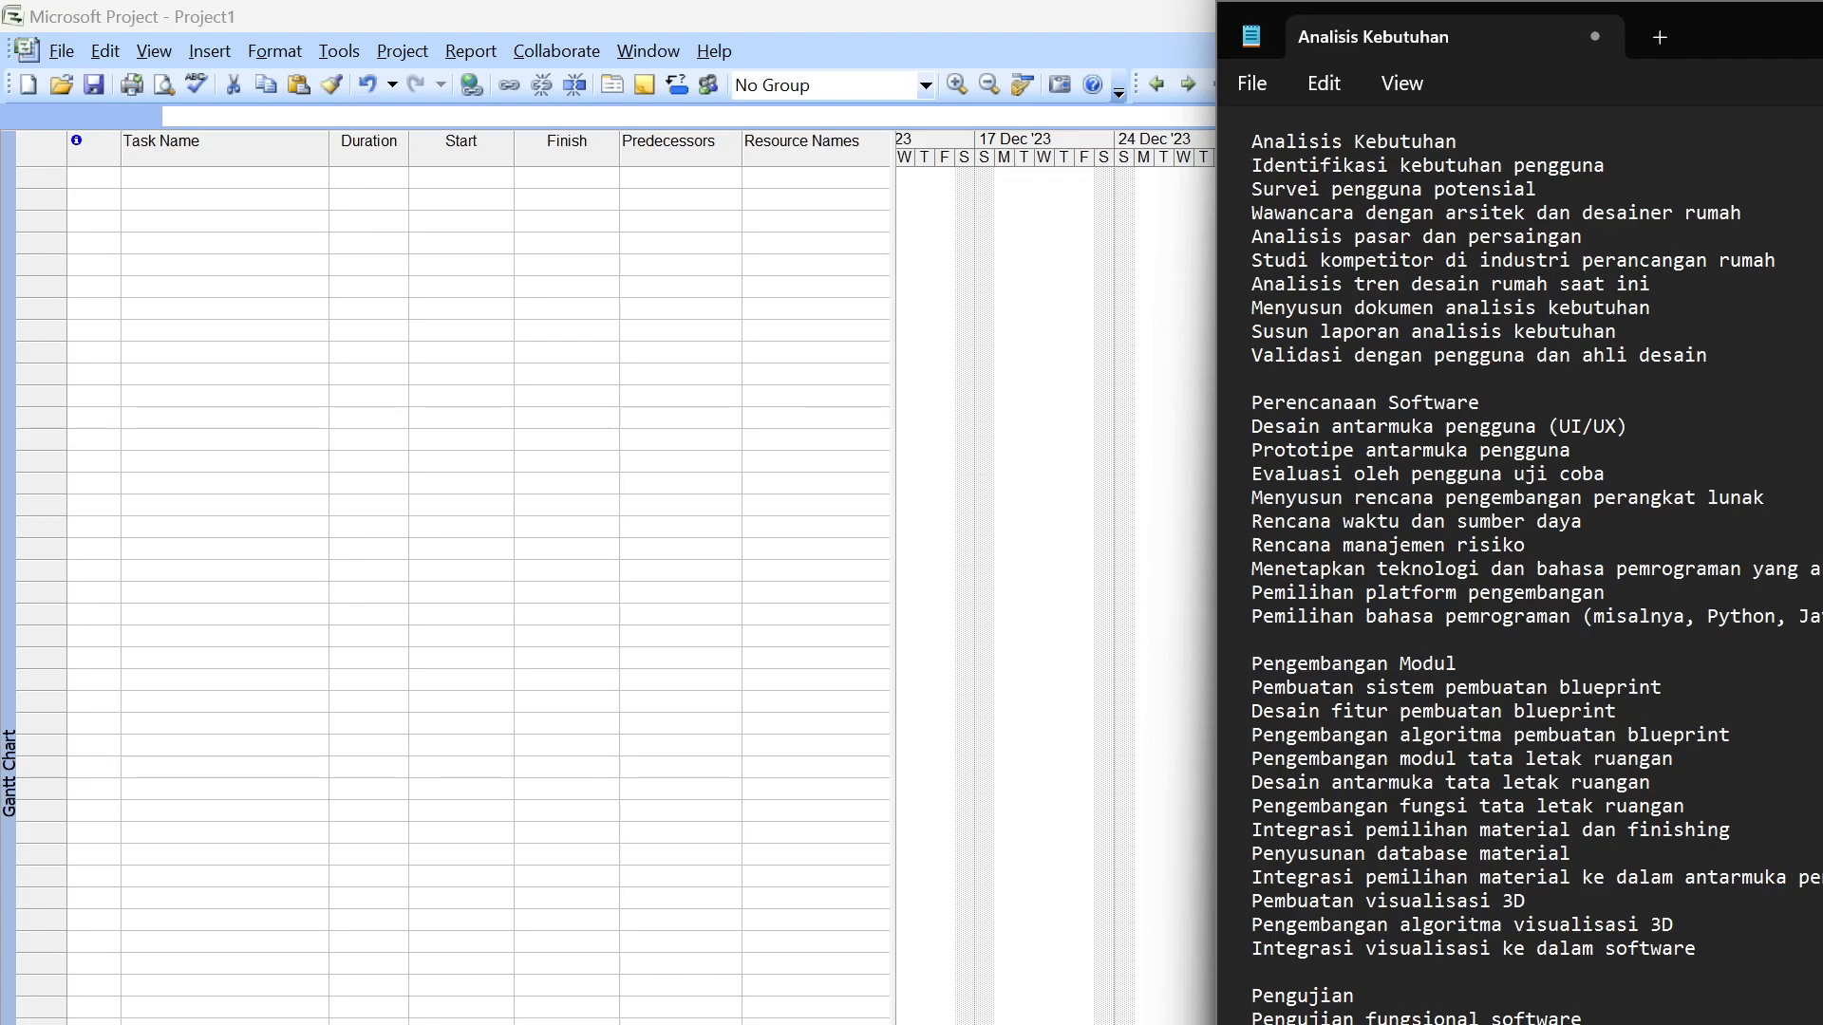
scroll(1519, 570, down, 5)
click(1251, 941)
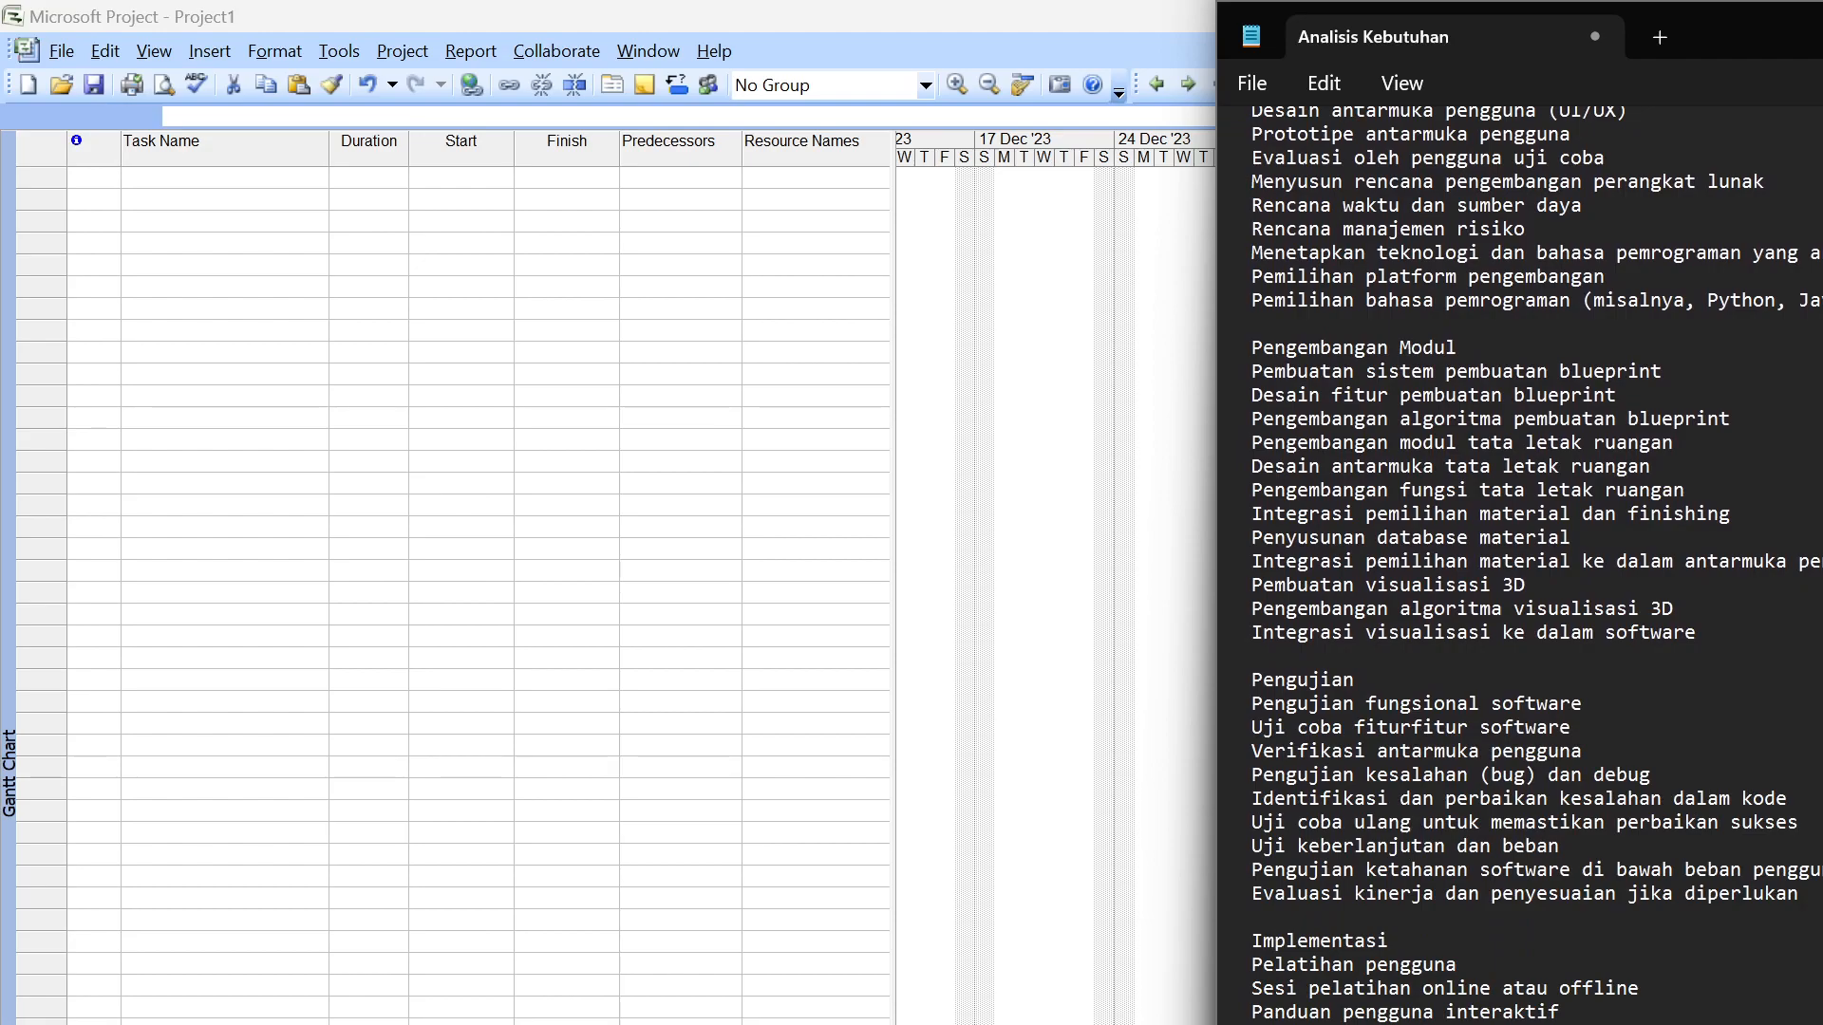
Examine the sub-activities under Analisis Kebutuhan and compare them with the activity structure in the Tugas1 notes
scroll(1519, 570, up, 5)
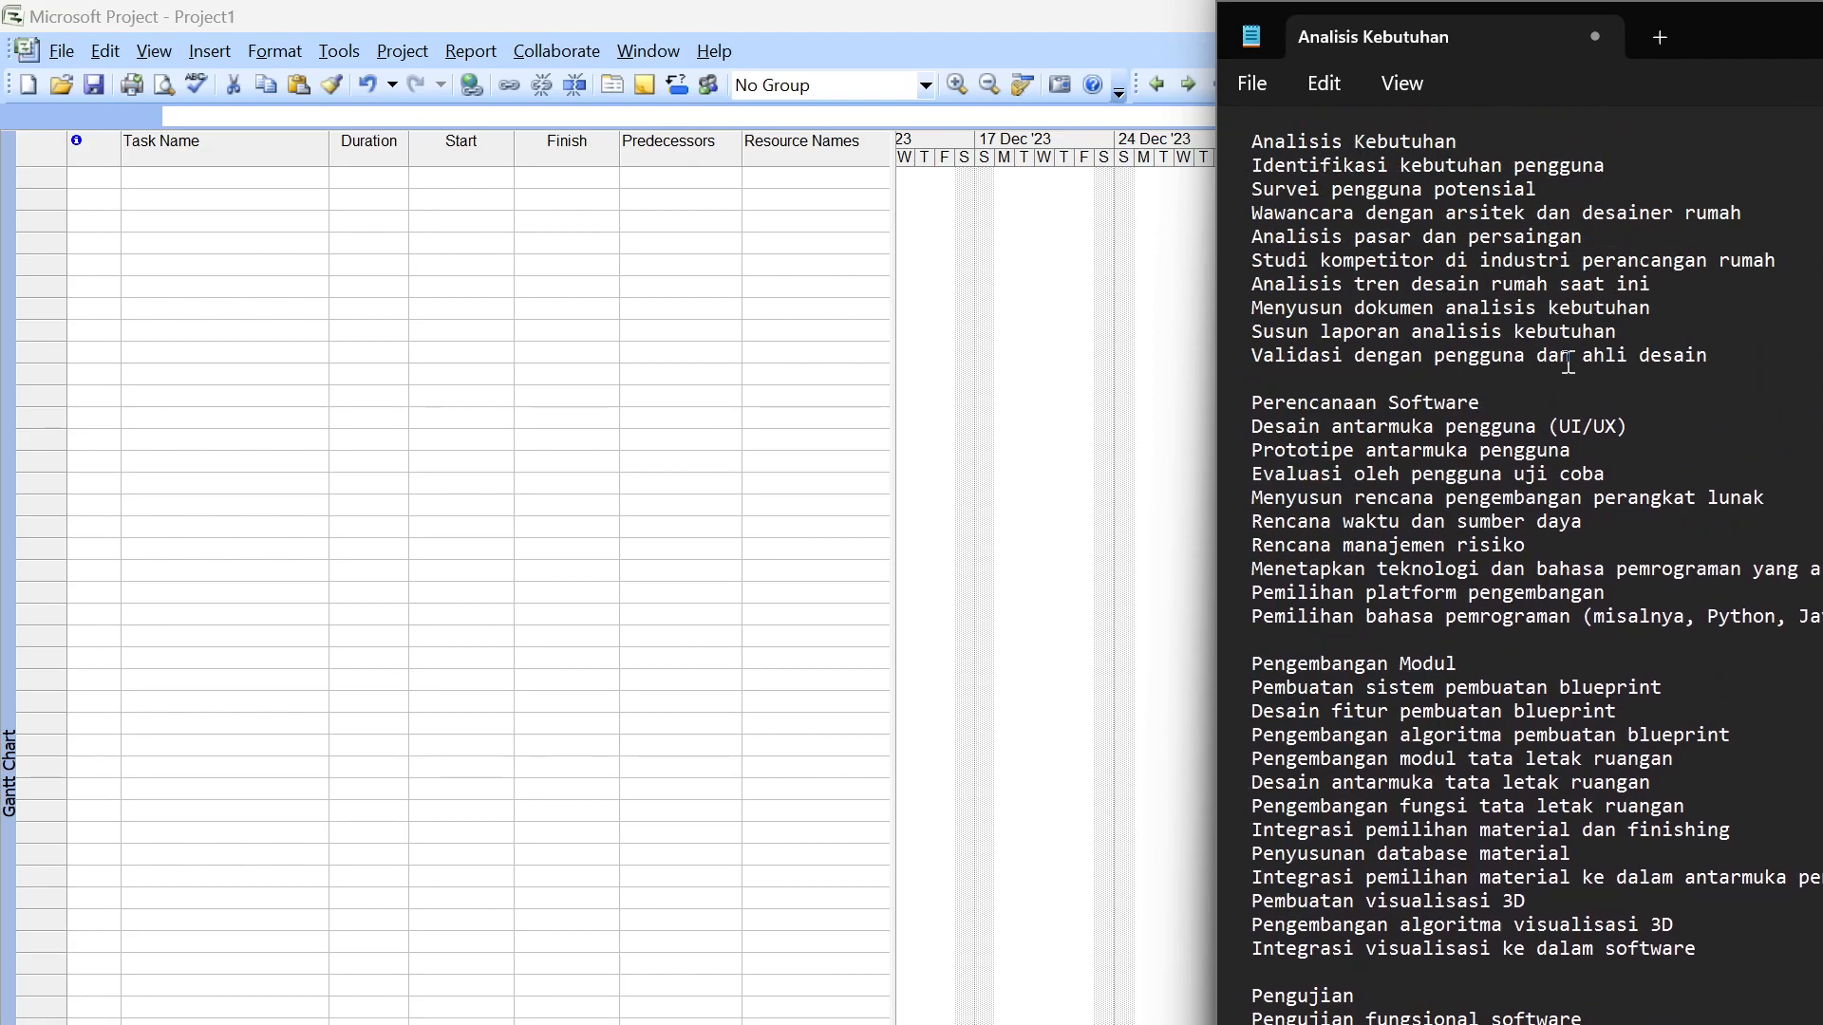
click(1738, 351)
key(shift+Home)
key(shift+Left)
key(shift+Left)
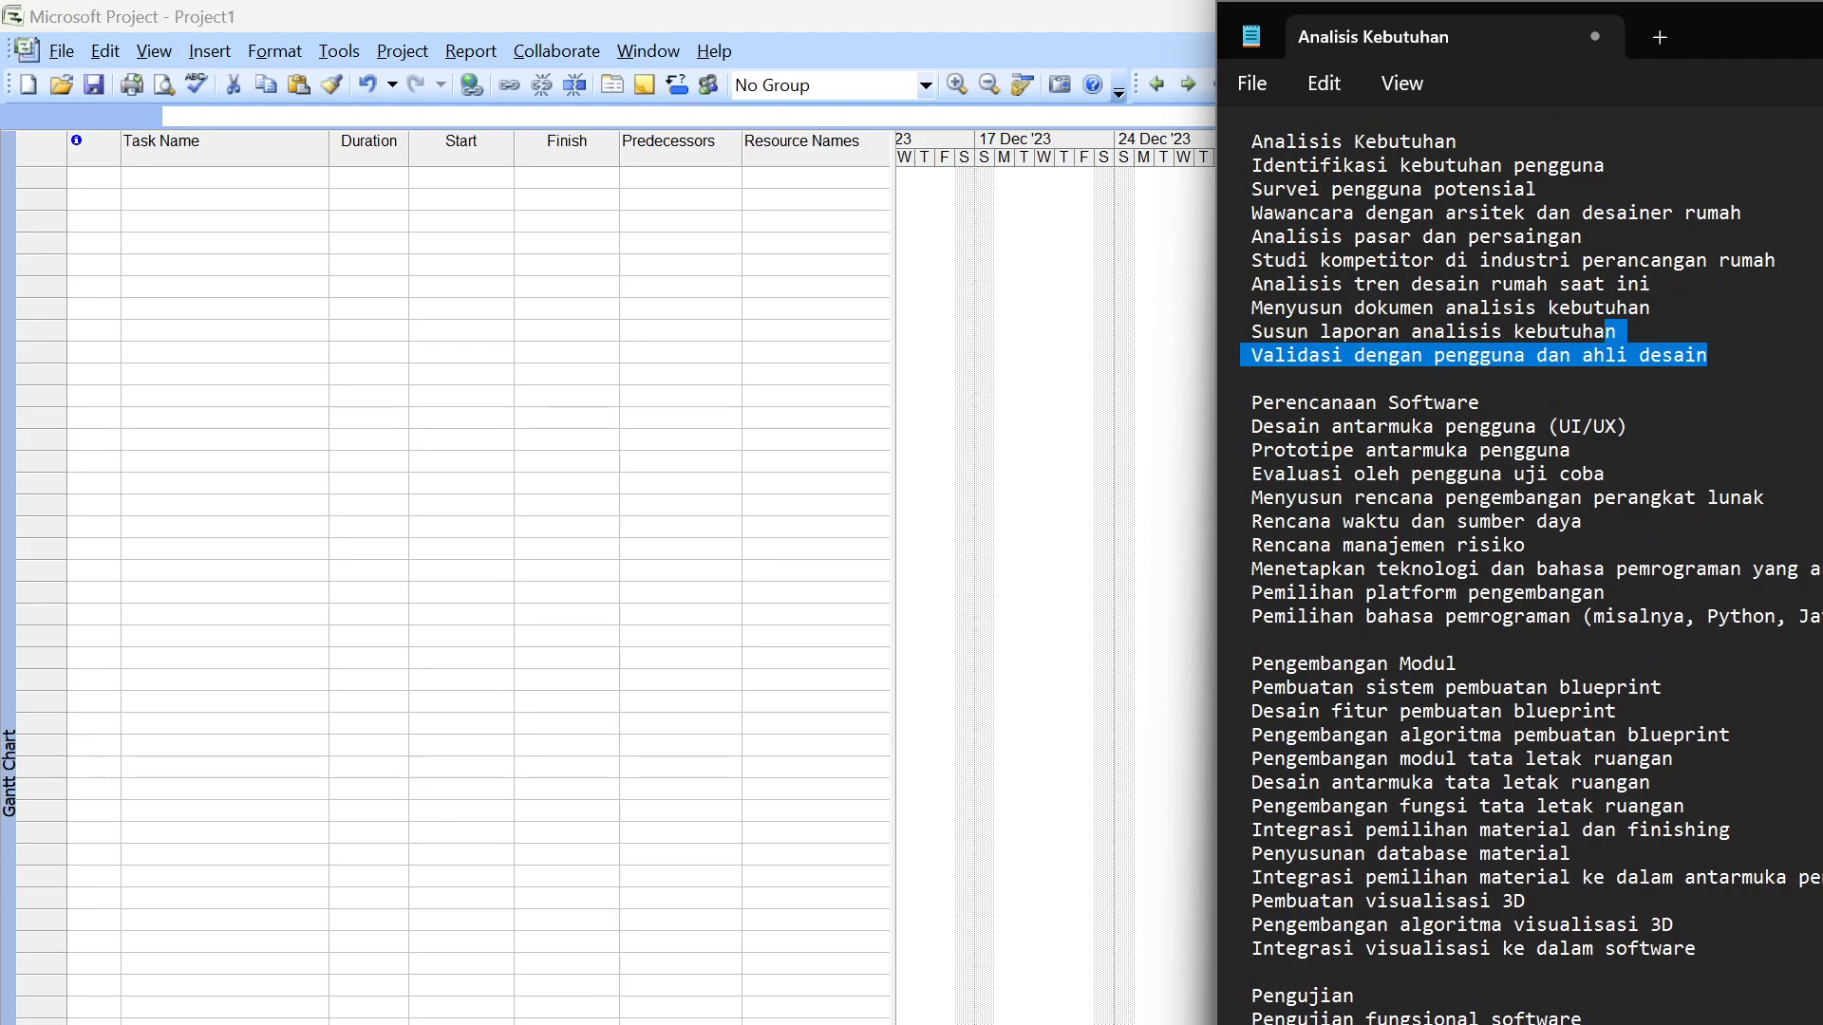
drag(1809, 351, 1251, 166)
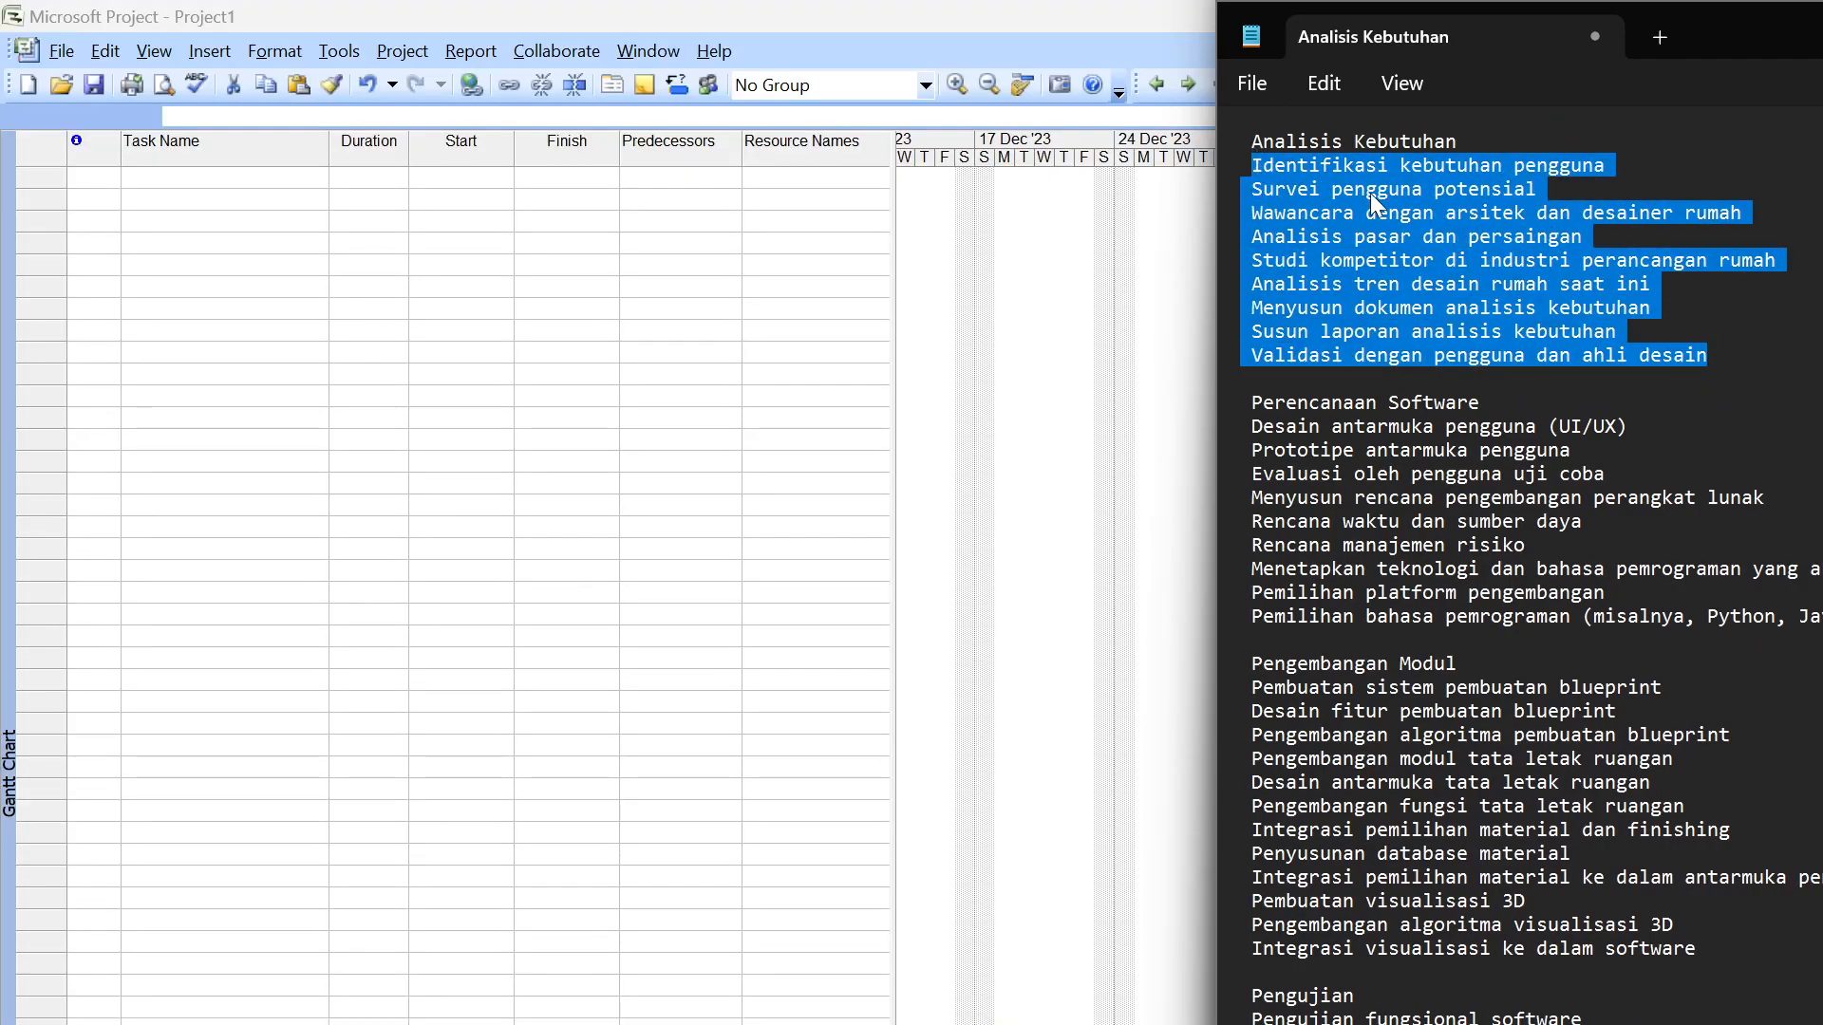
click(1776, 260)
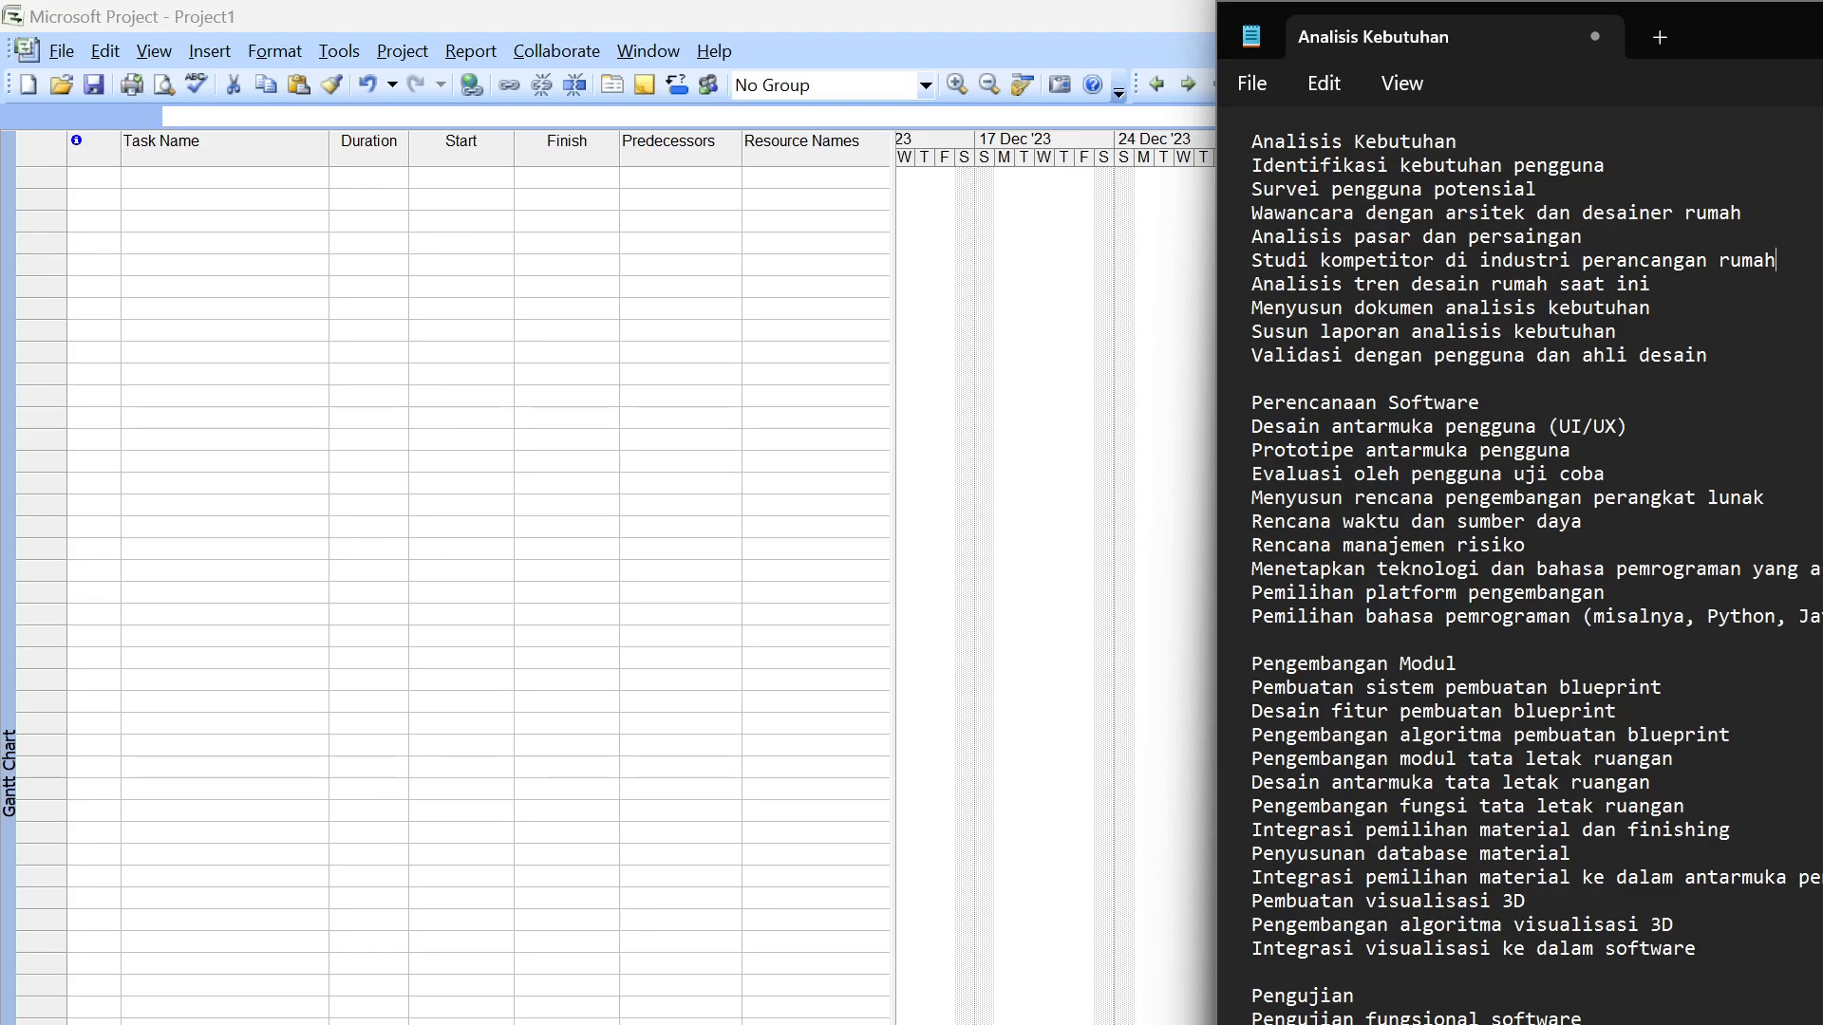
key(ctrl+z)
scroll(1780, 814, up, 11)
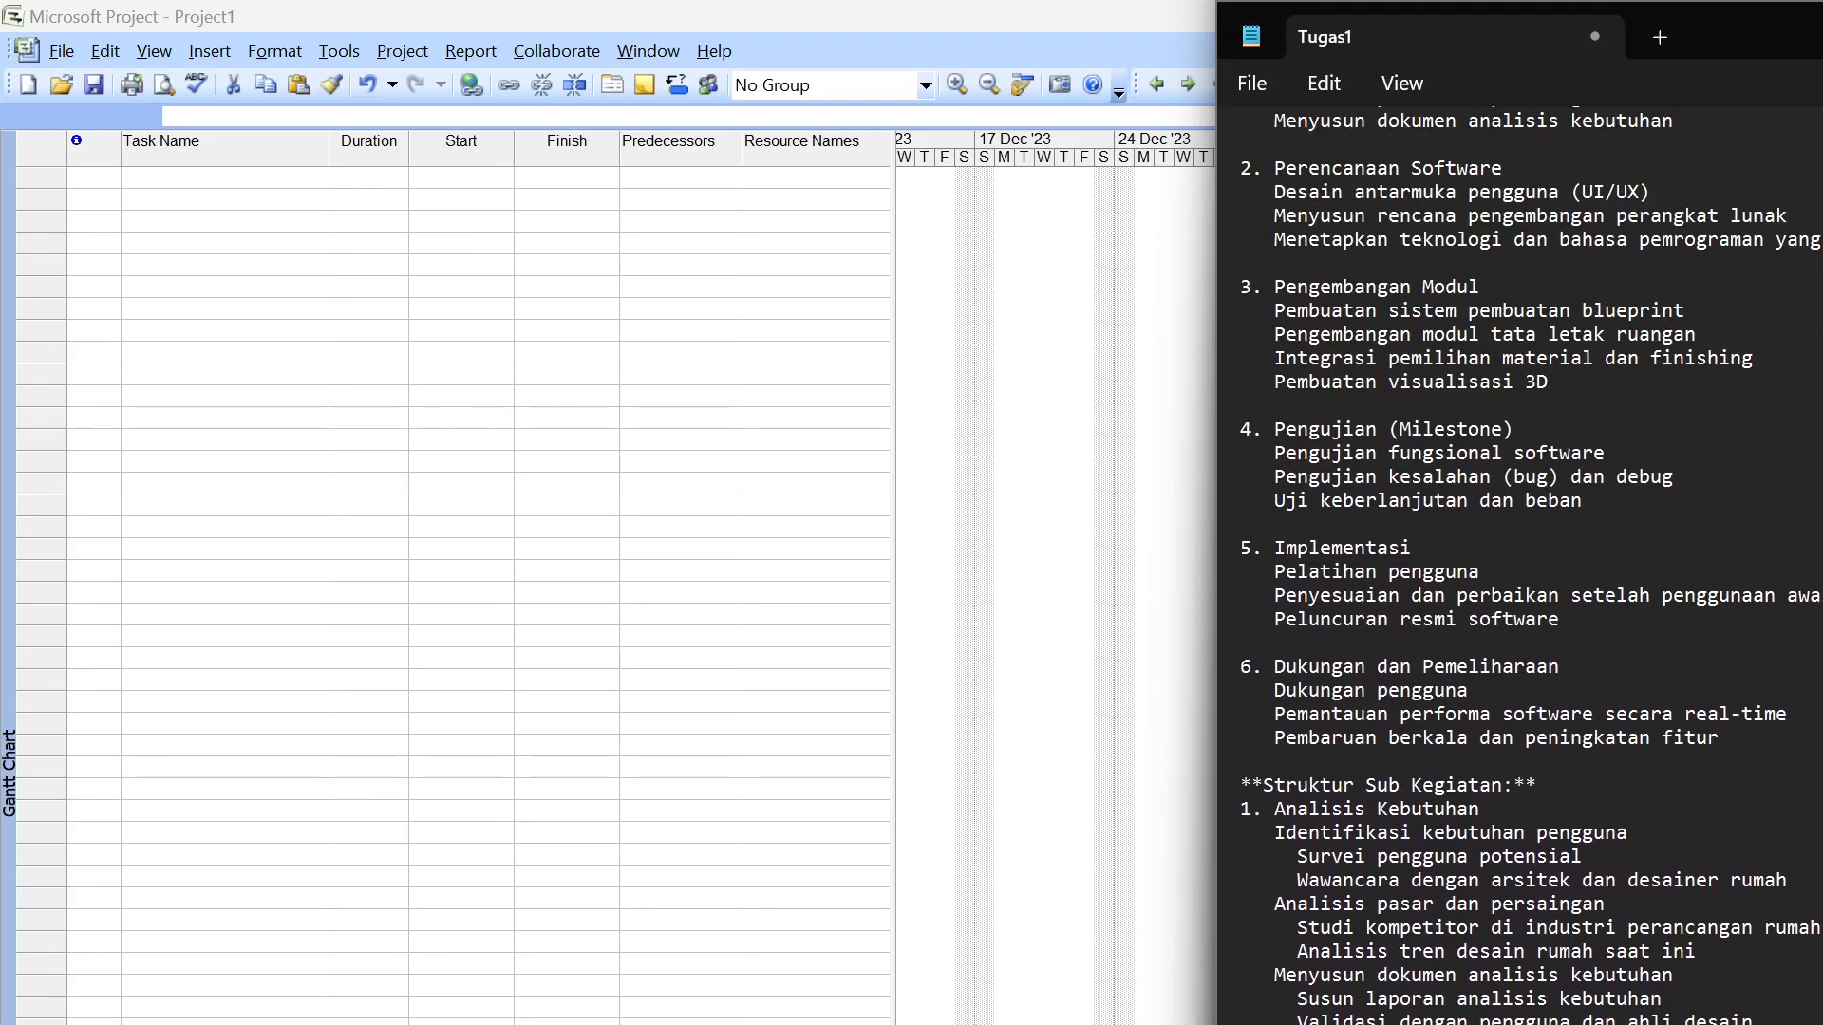
Insert a blank new task in row 11 of the empty Microsoft Project task table
click(460, 396)
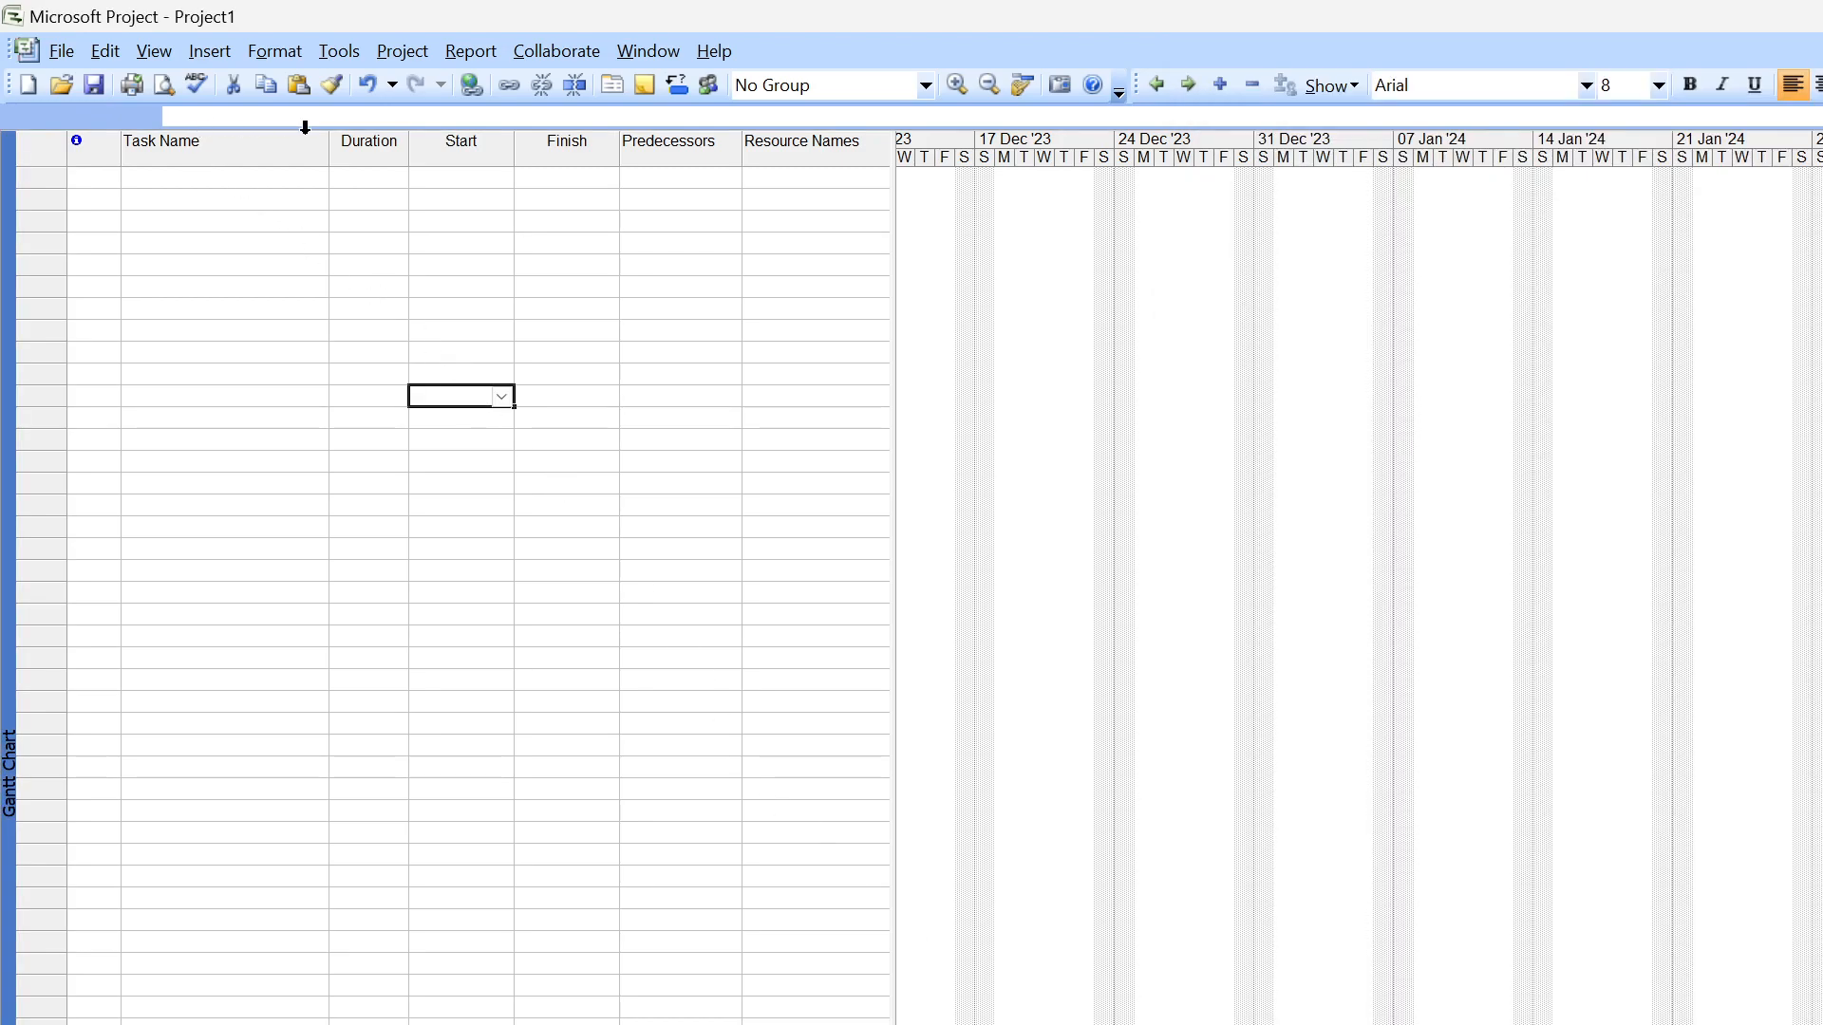
click(233, 46)
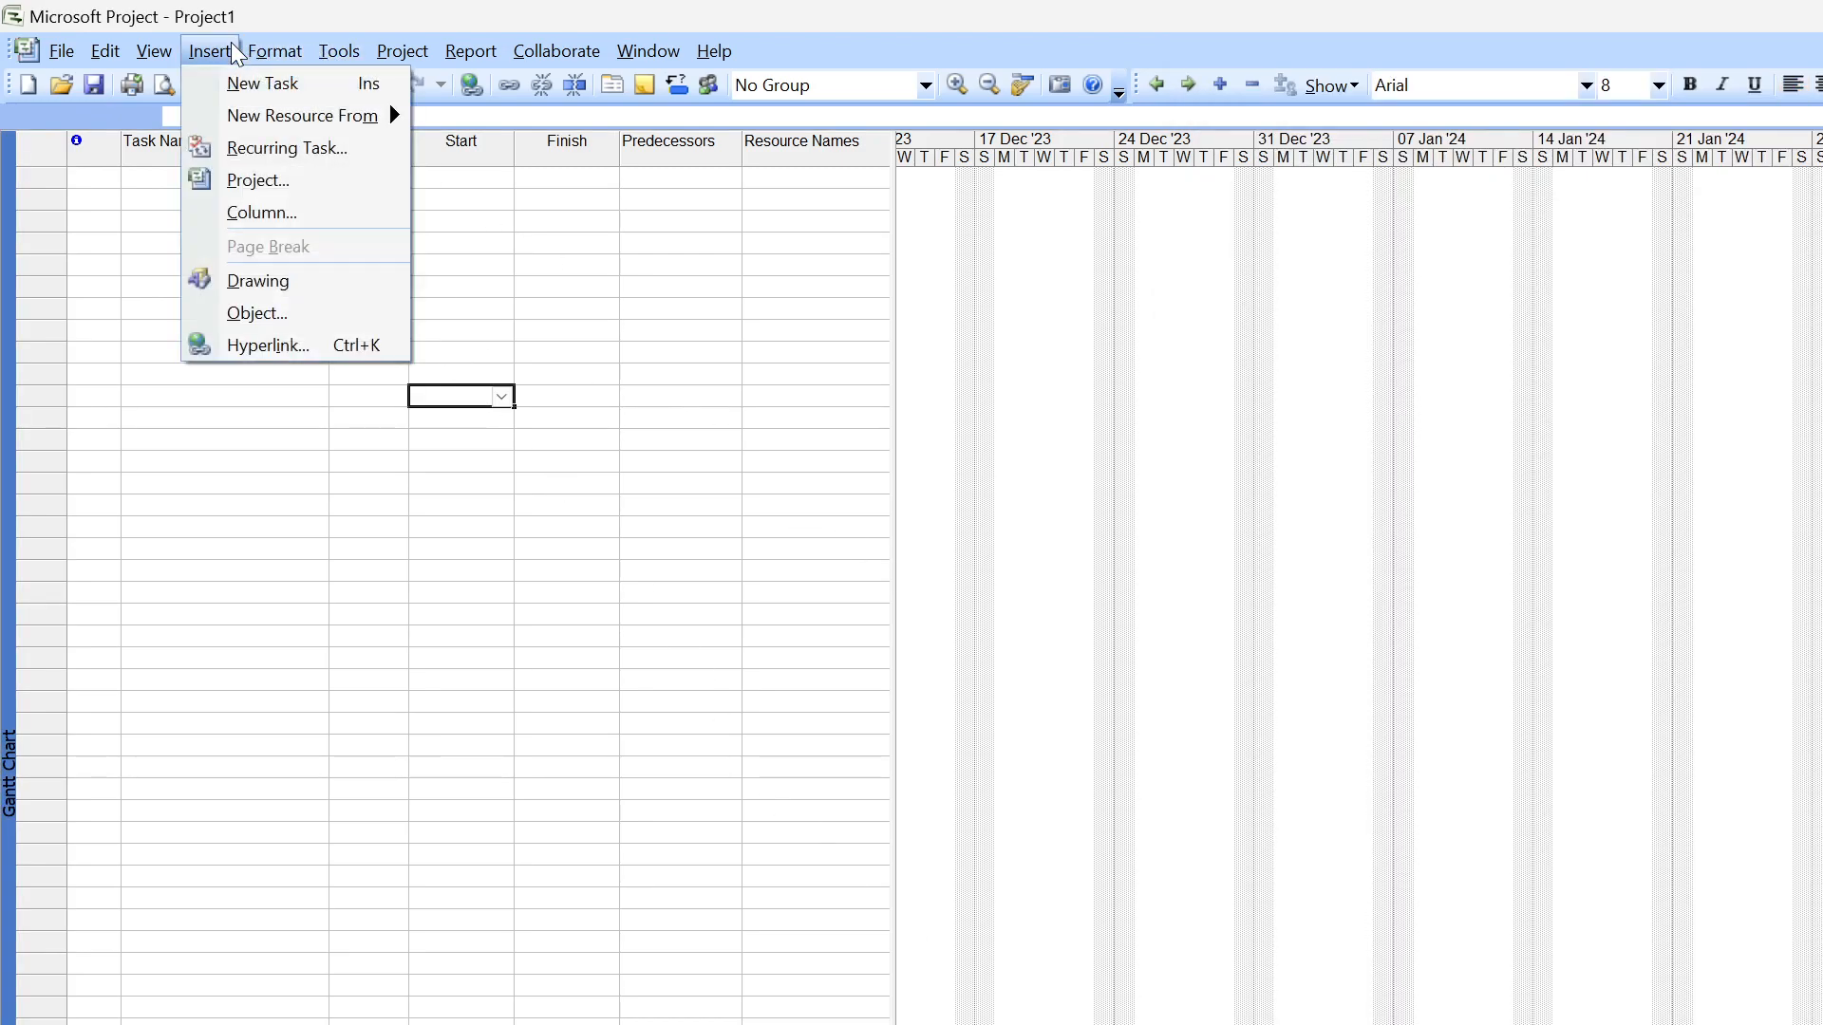
click(260, 84)
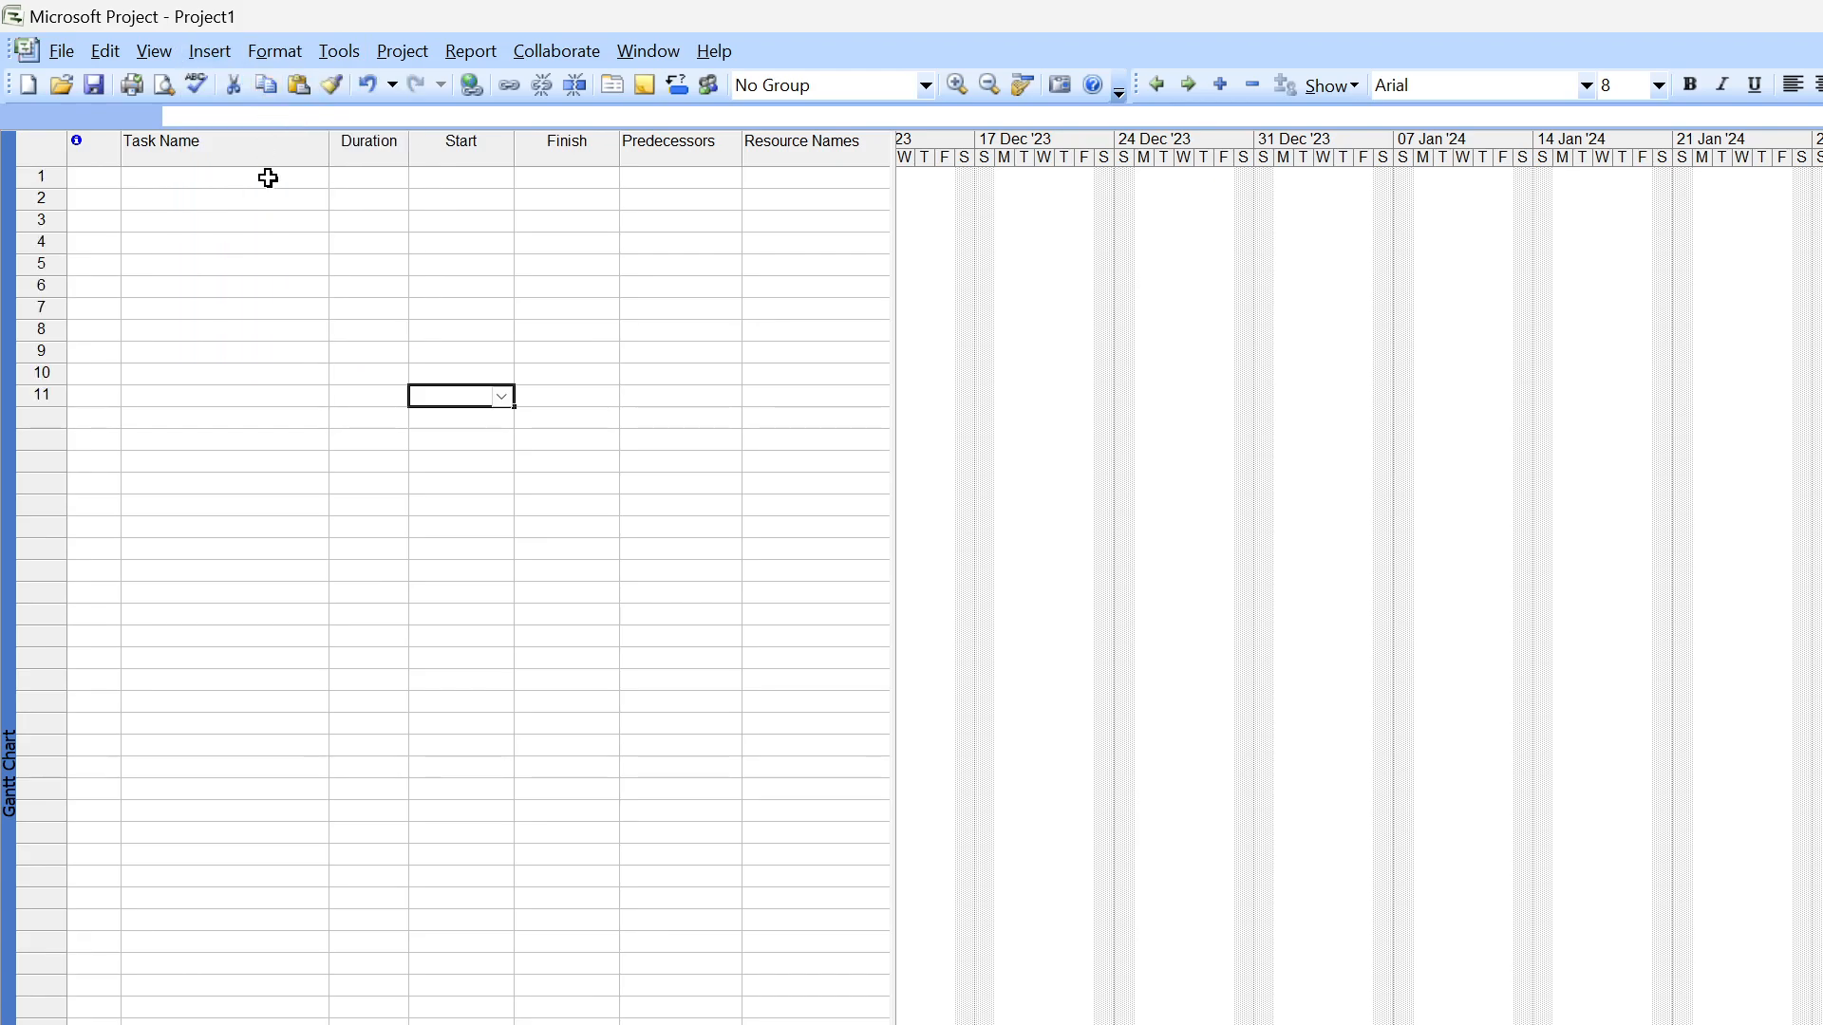
click(298, 313)
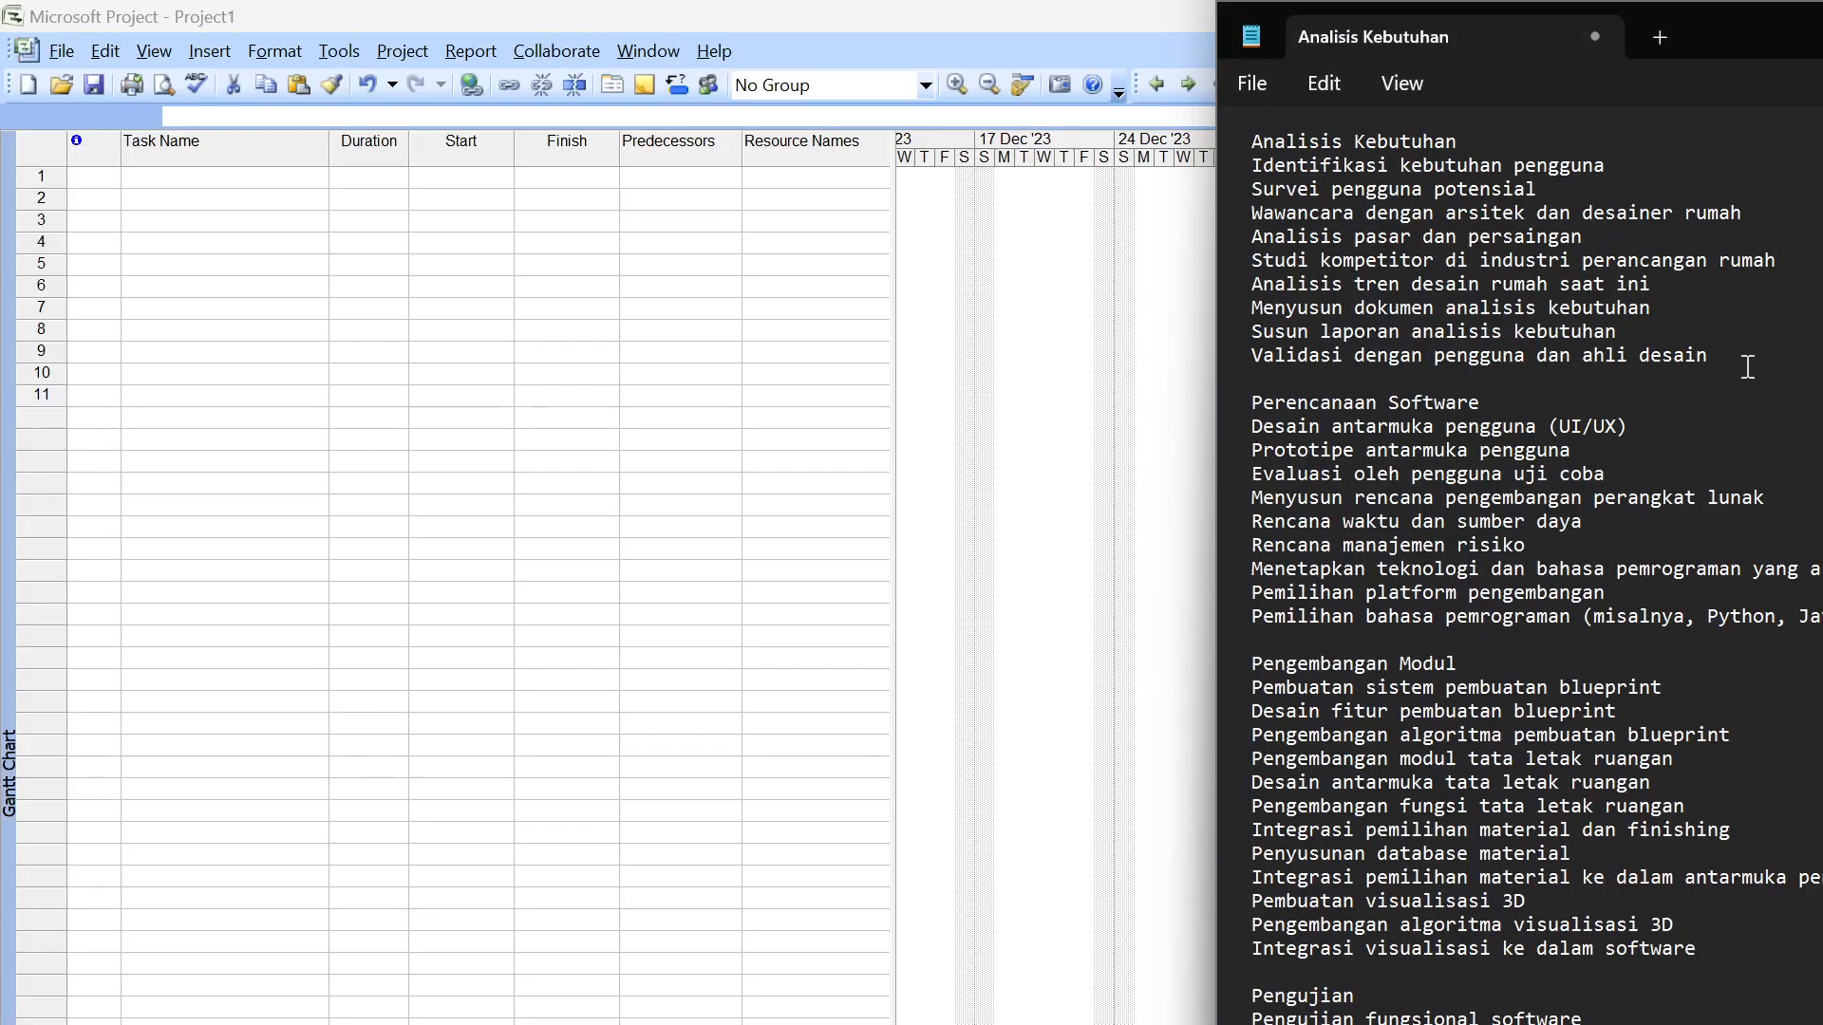
Copy the Analisis Kebutuhan heading and its nine activities from the notes into the task table starting at row 1, and widen the Task Name column
drag(1747, 367, 1215, 157)
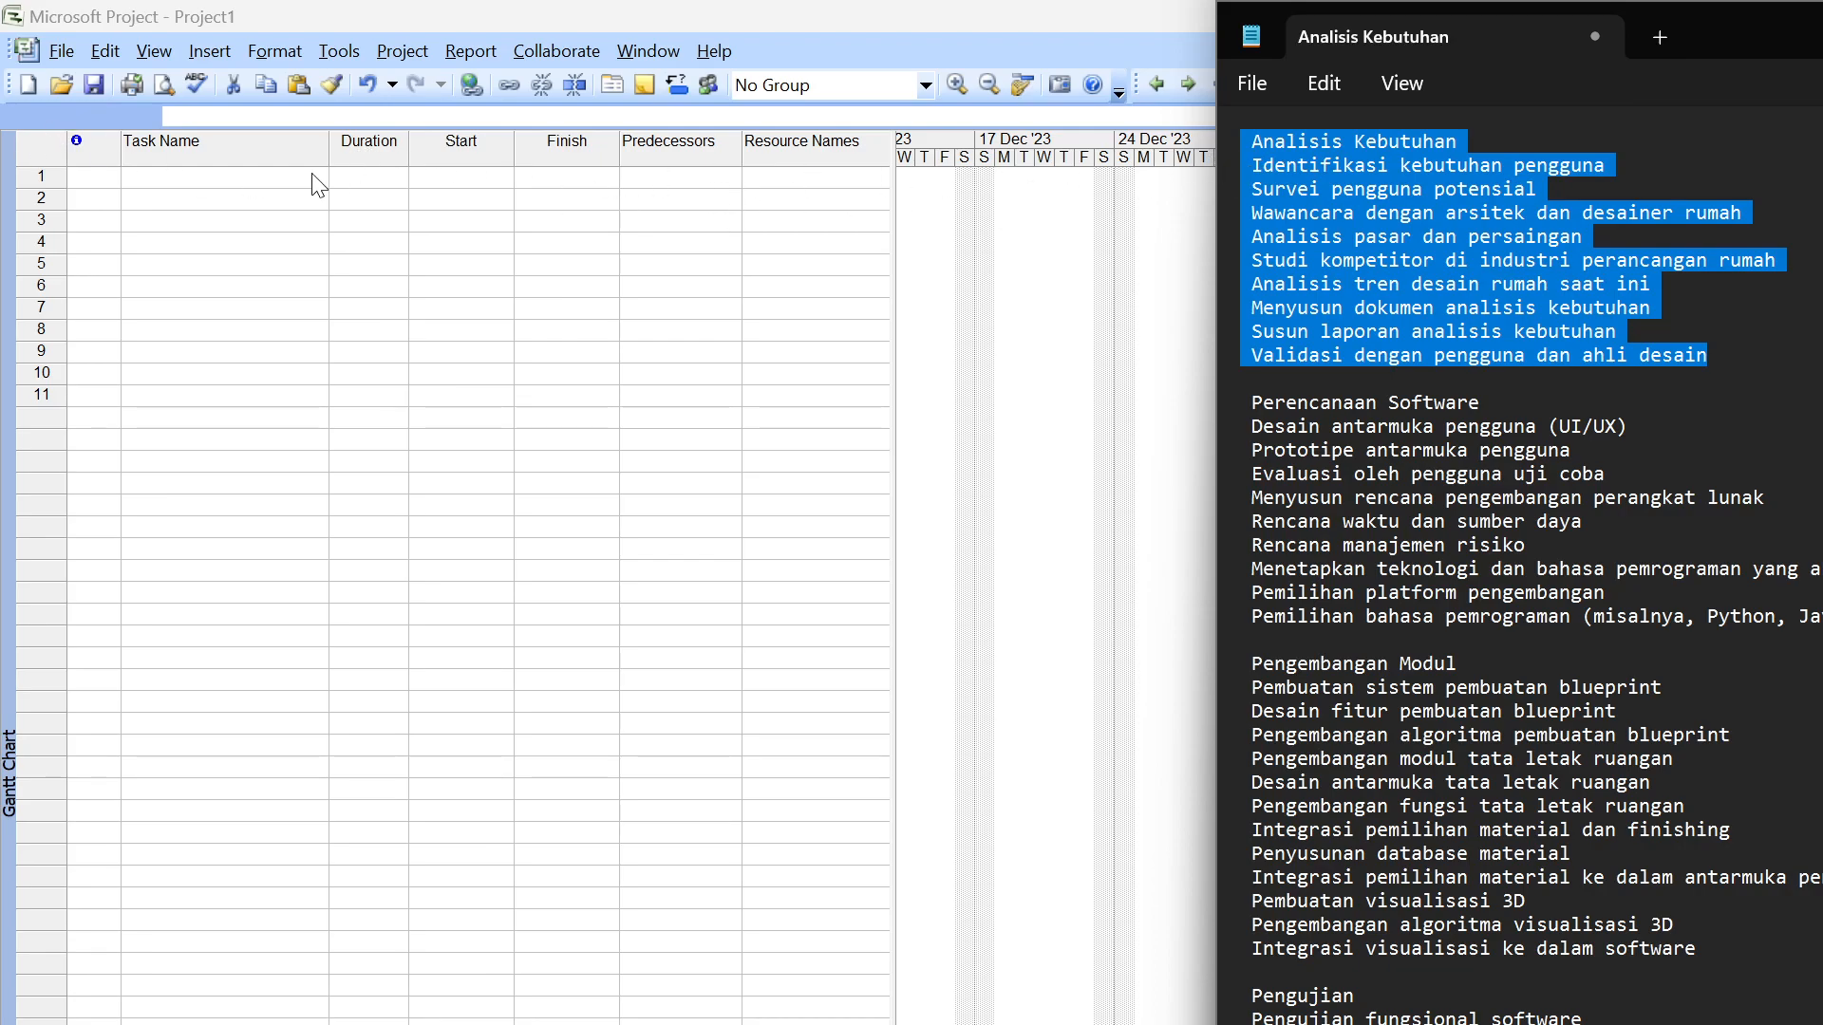
click(226, 175)
key(ctrl+v)
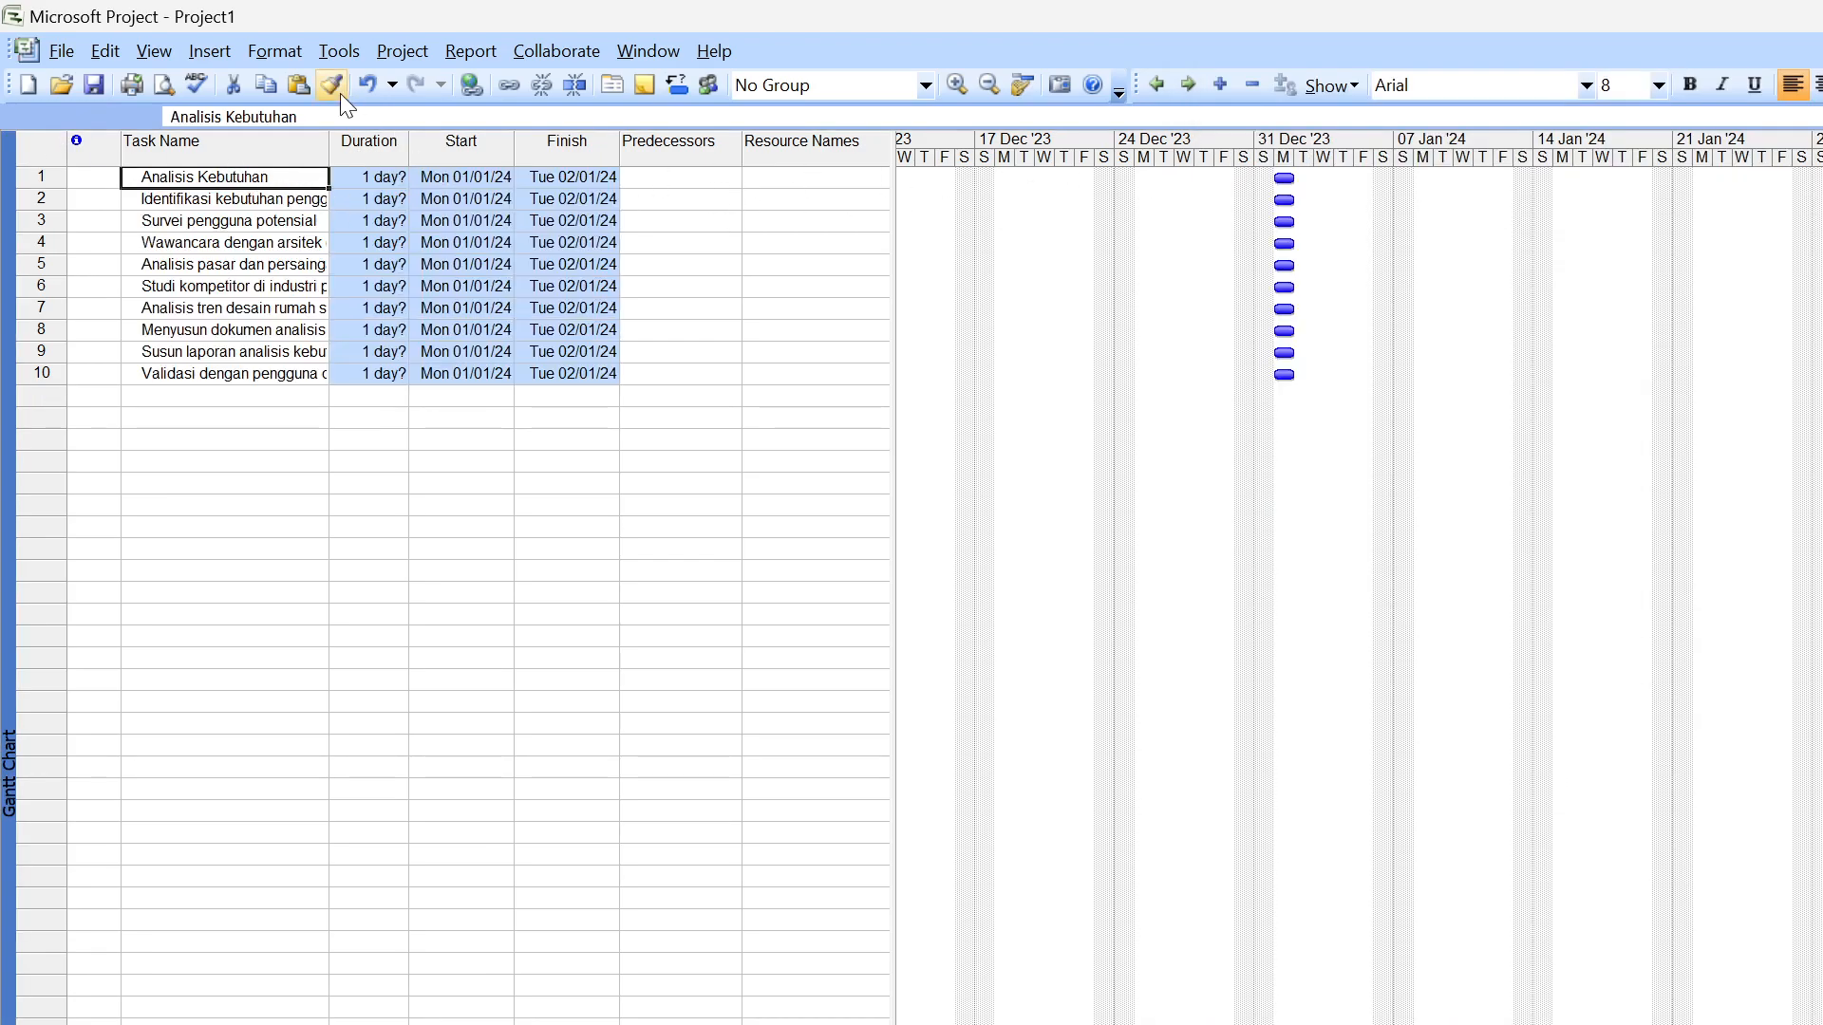
drag(327, 134, 500, 142)
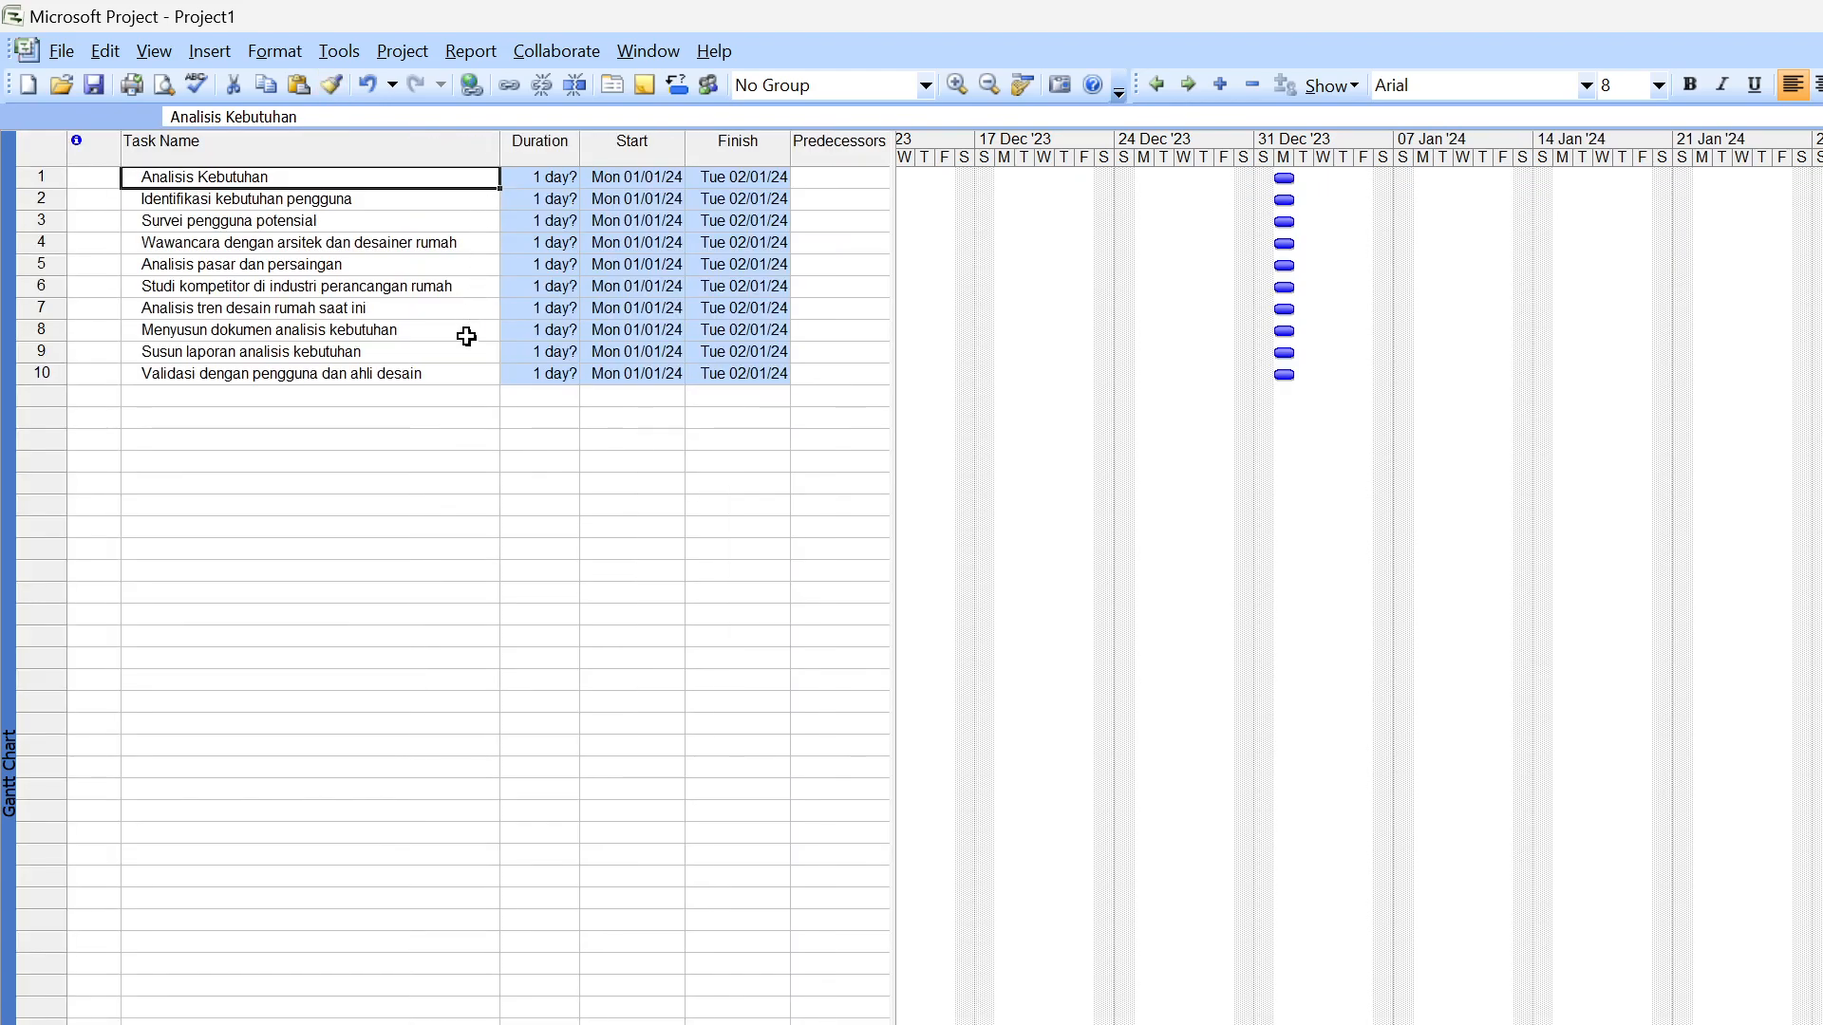
click(432, 412)
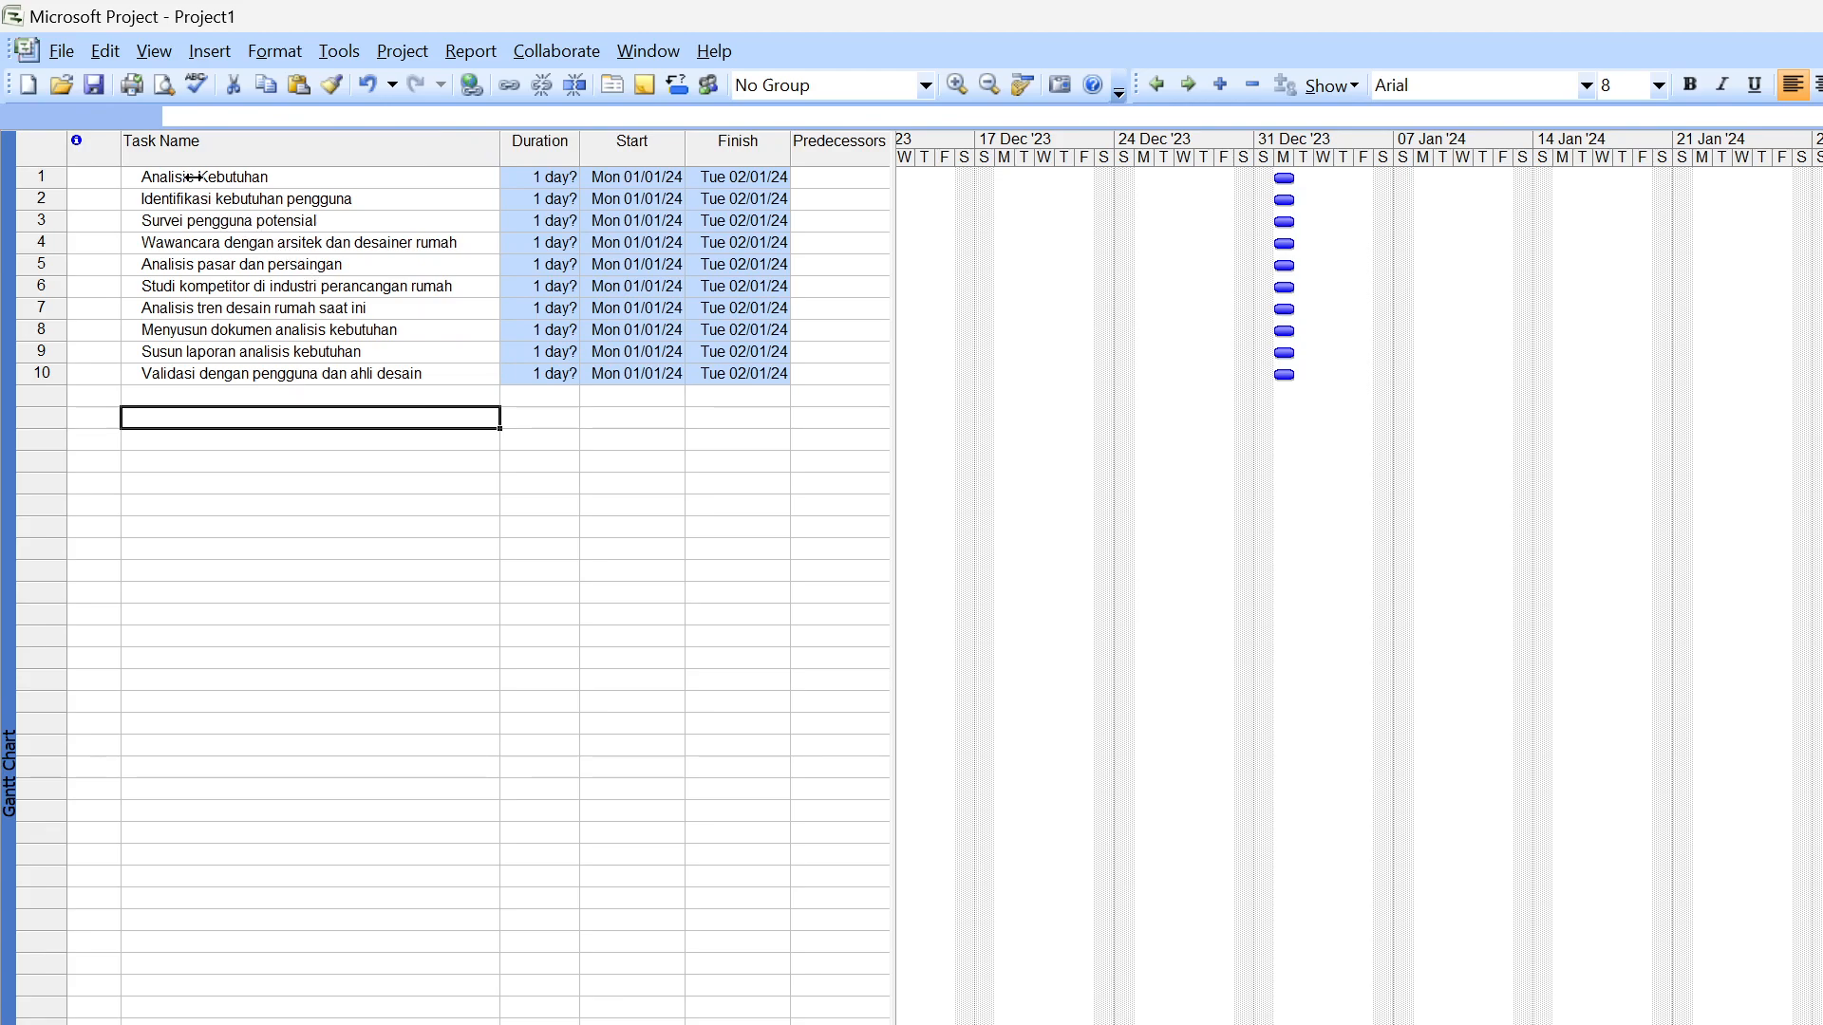
Check the milestone marking in the Tugas1 notes and set the duration of the Analisis Kebutuhan task to 0 days
click(376, 224)
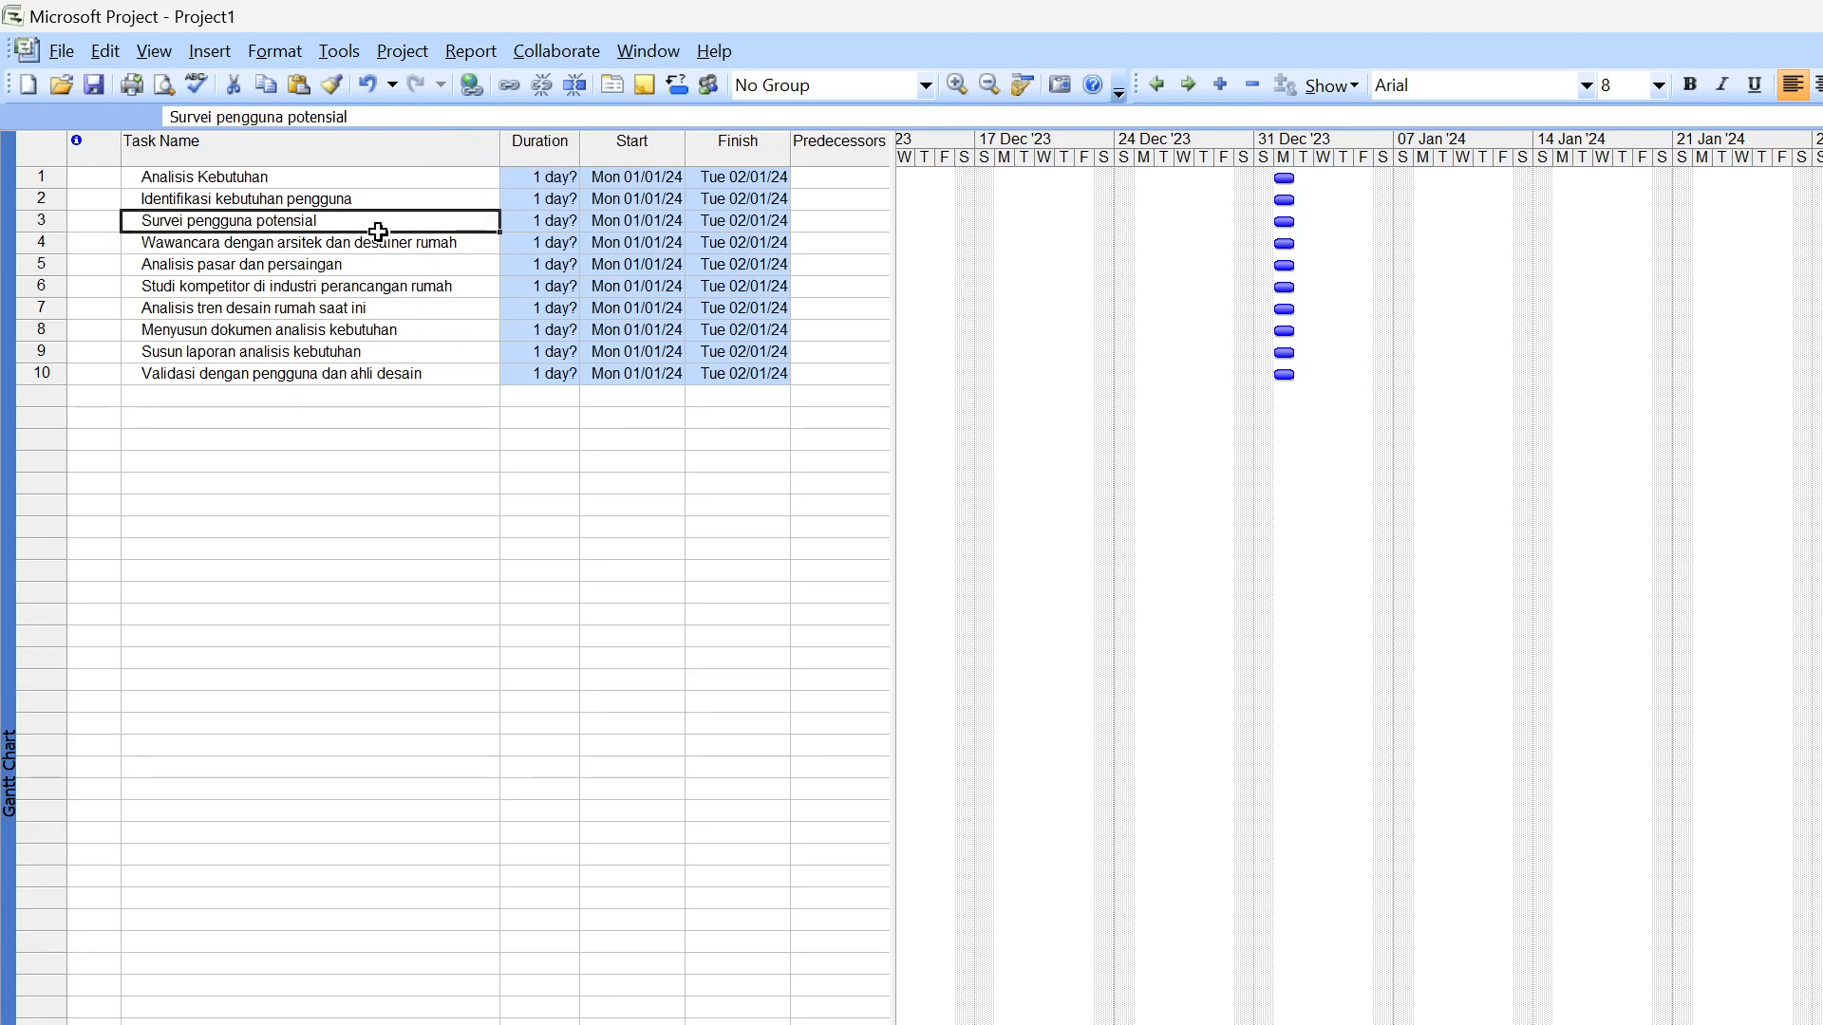
click(375, 179)
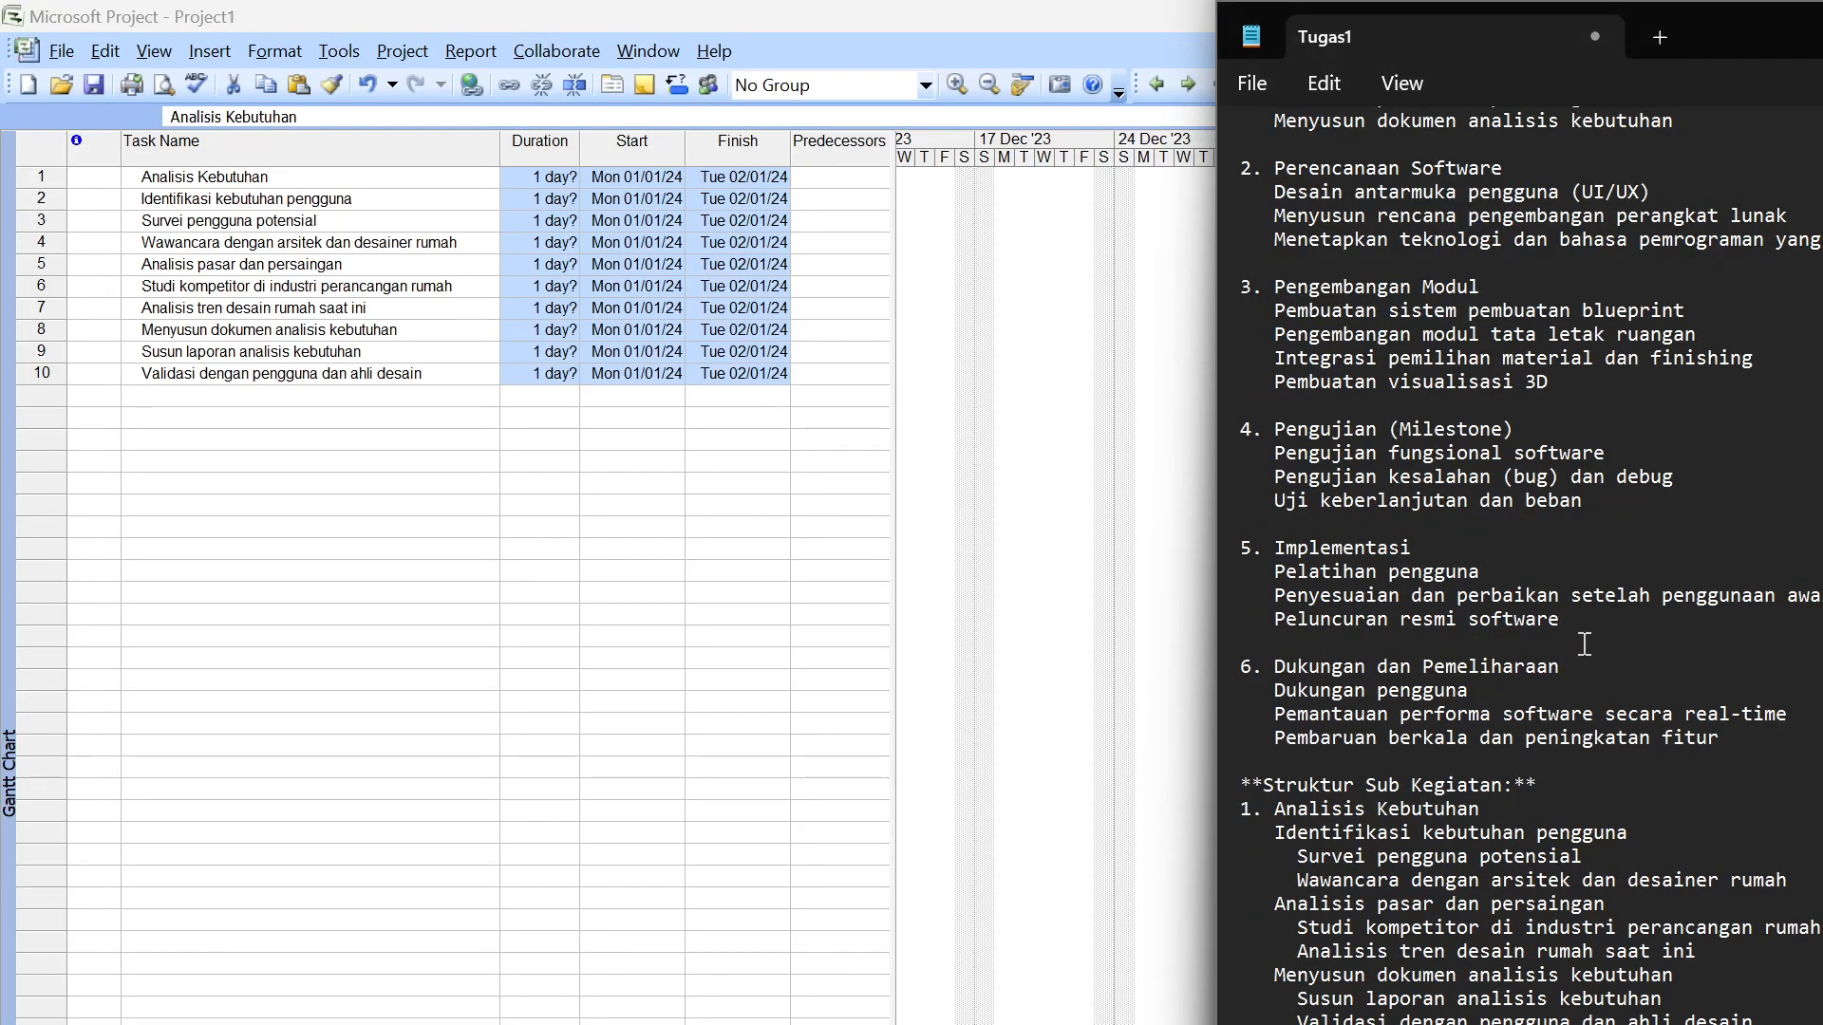
scroll(1605, 617, up, 5)
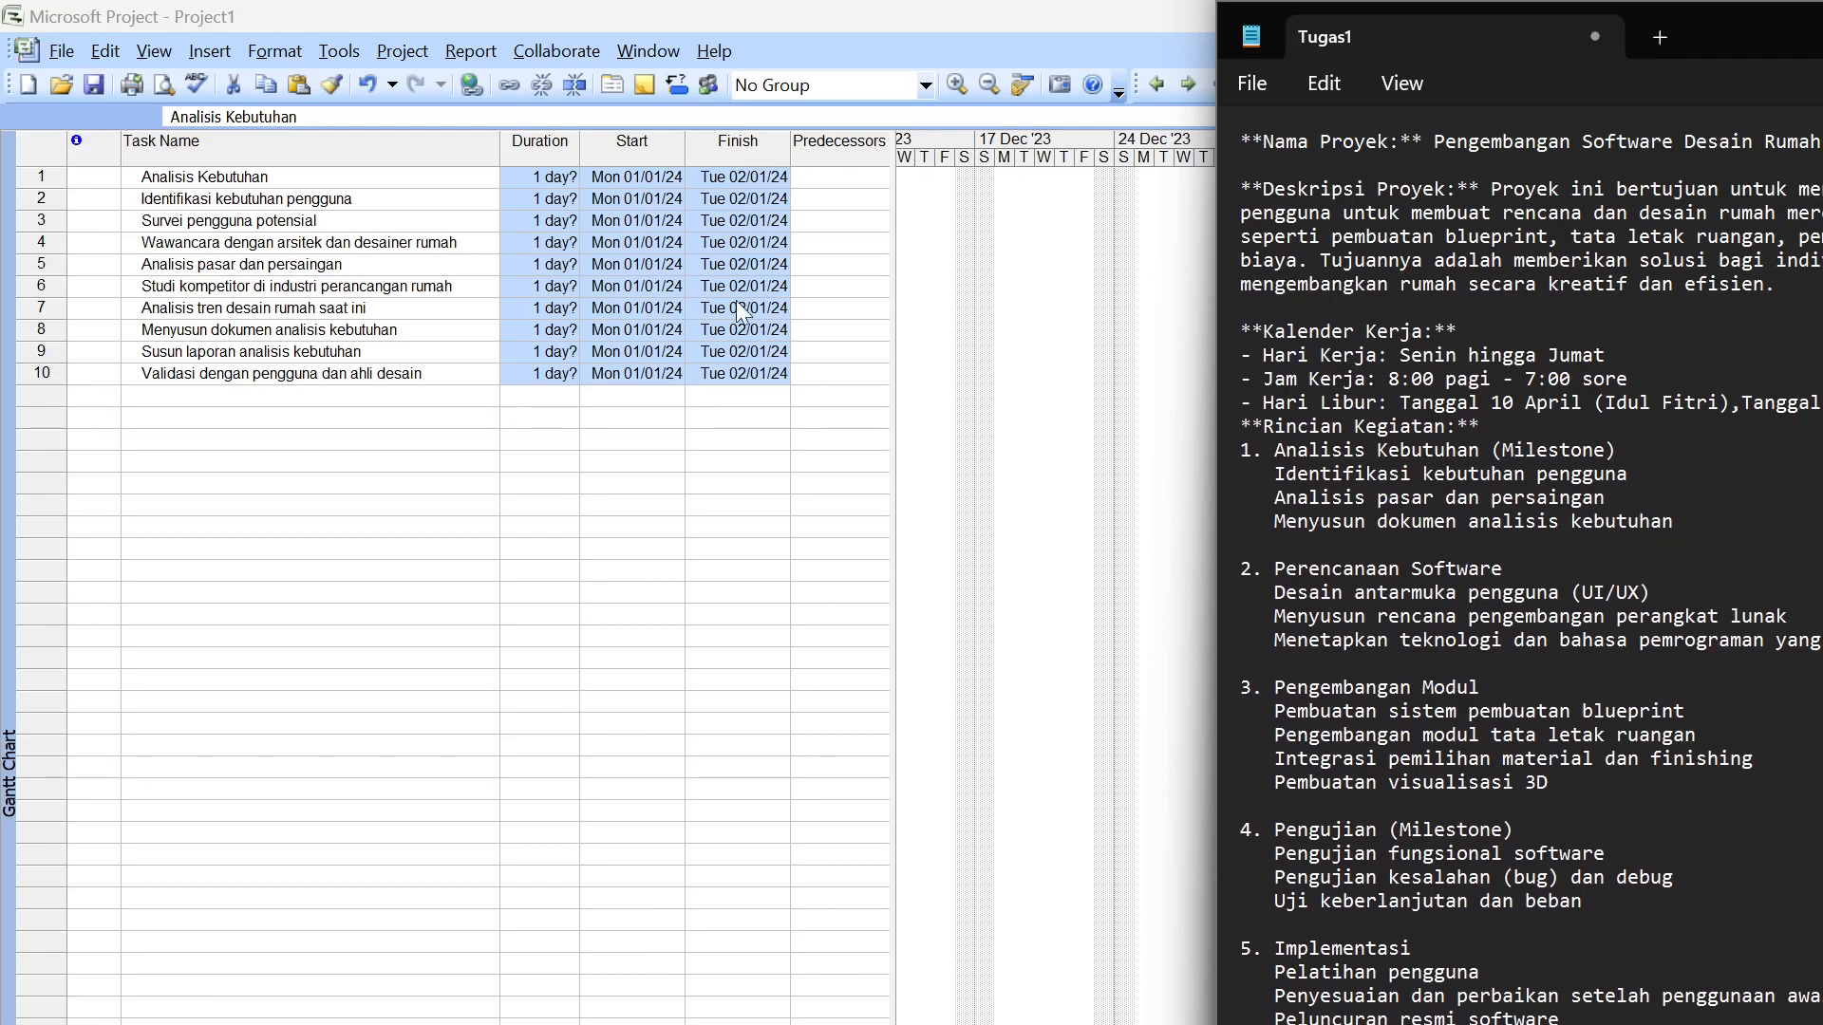
click(669, 530)
click(541, 177)
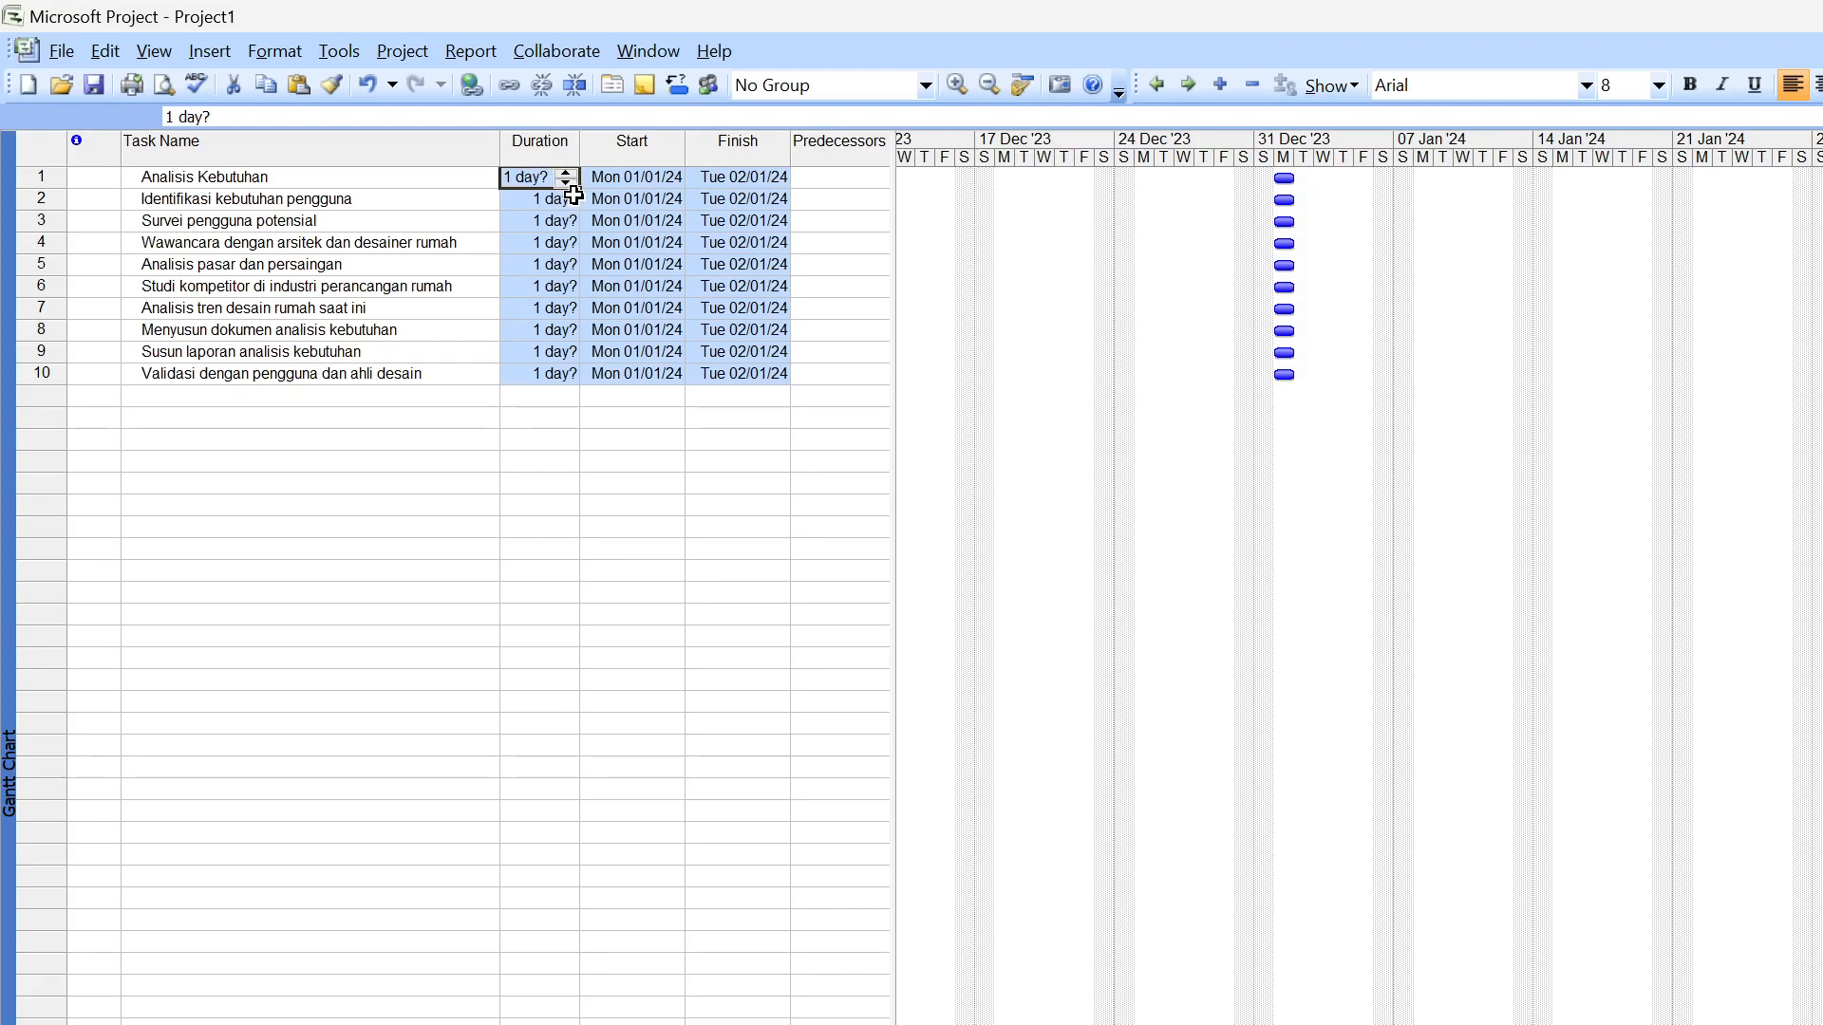
click(566, 182)
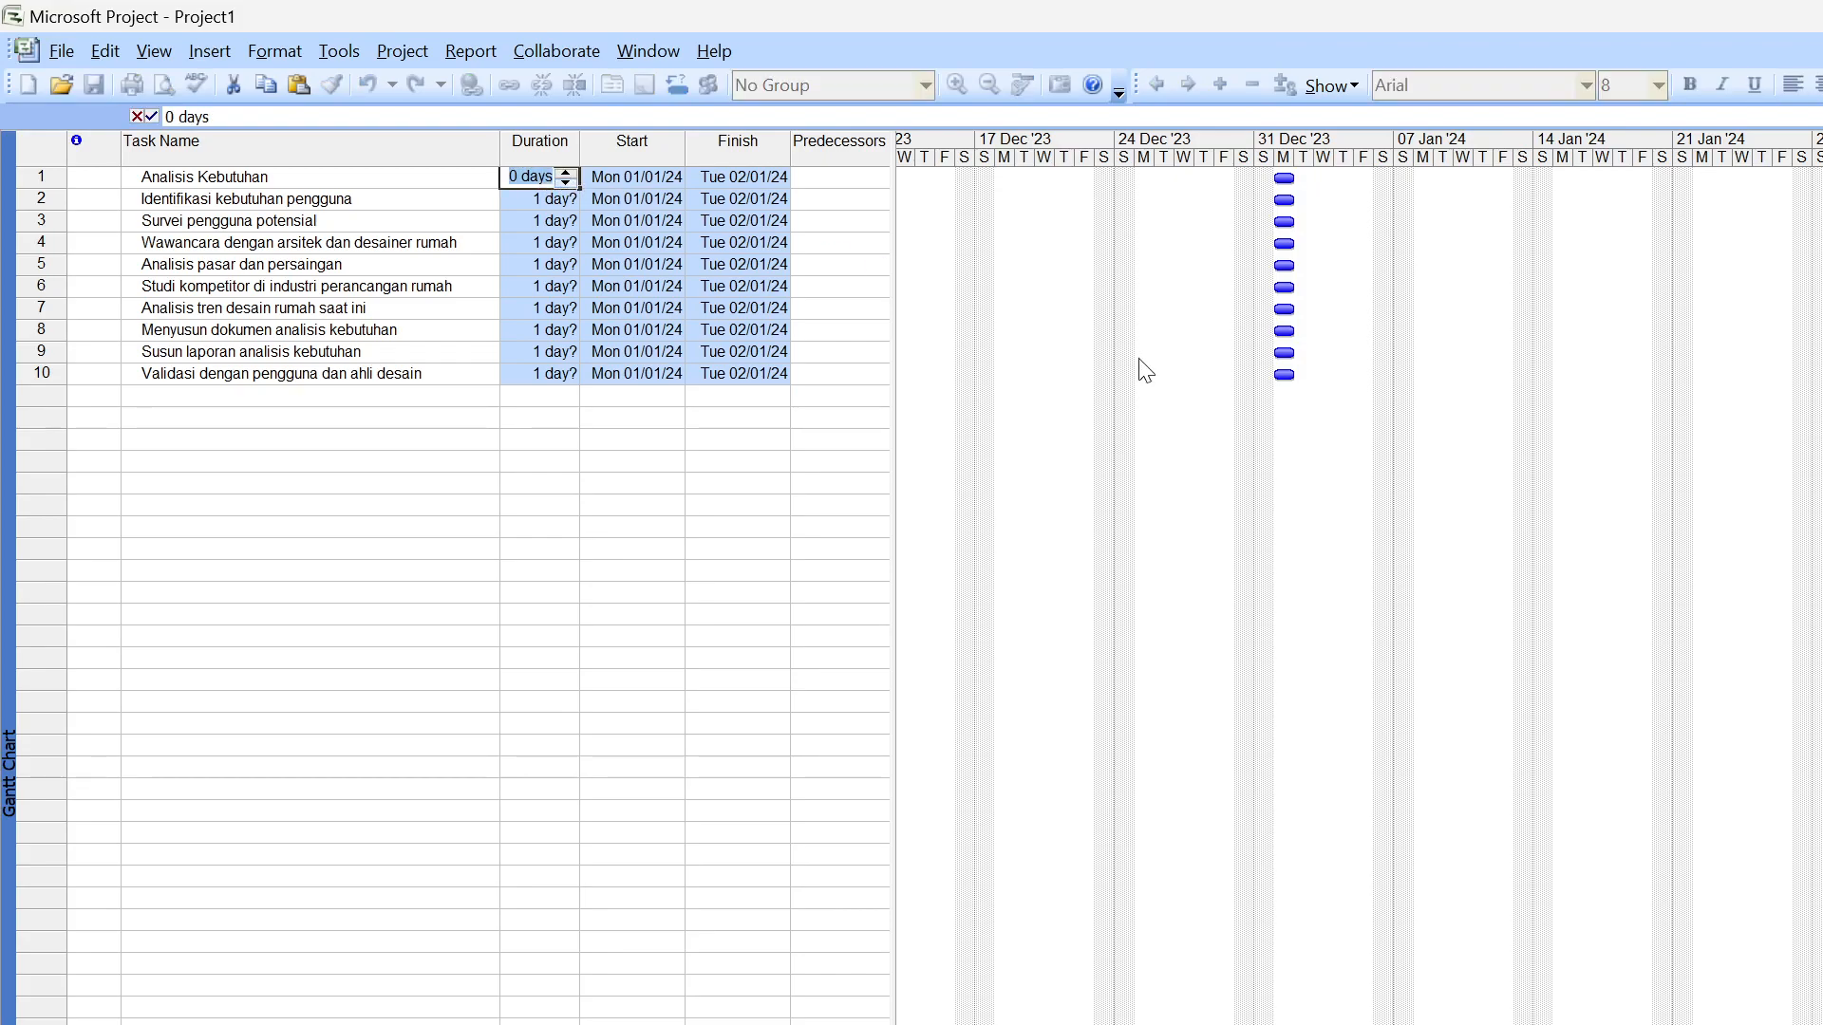
click(952, 269)
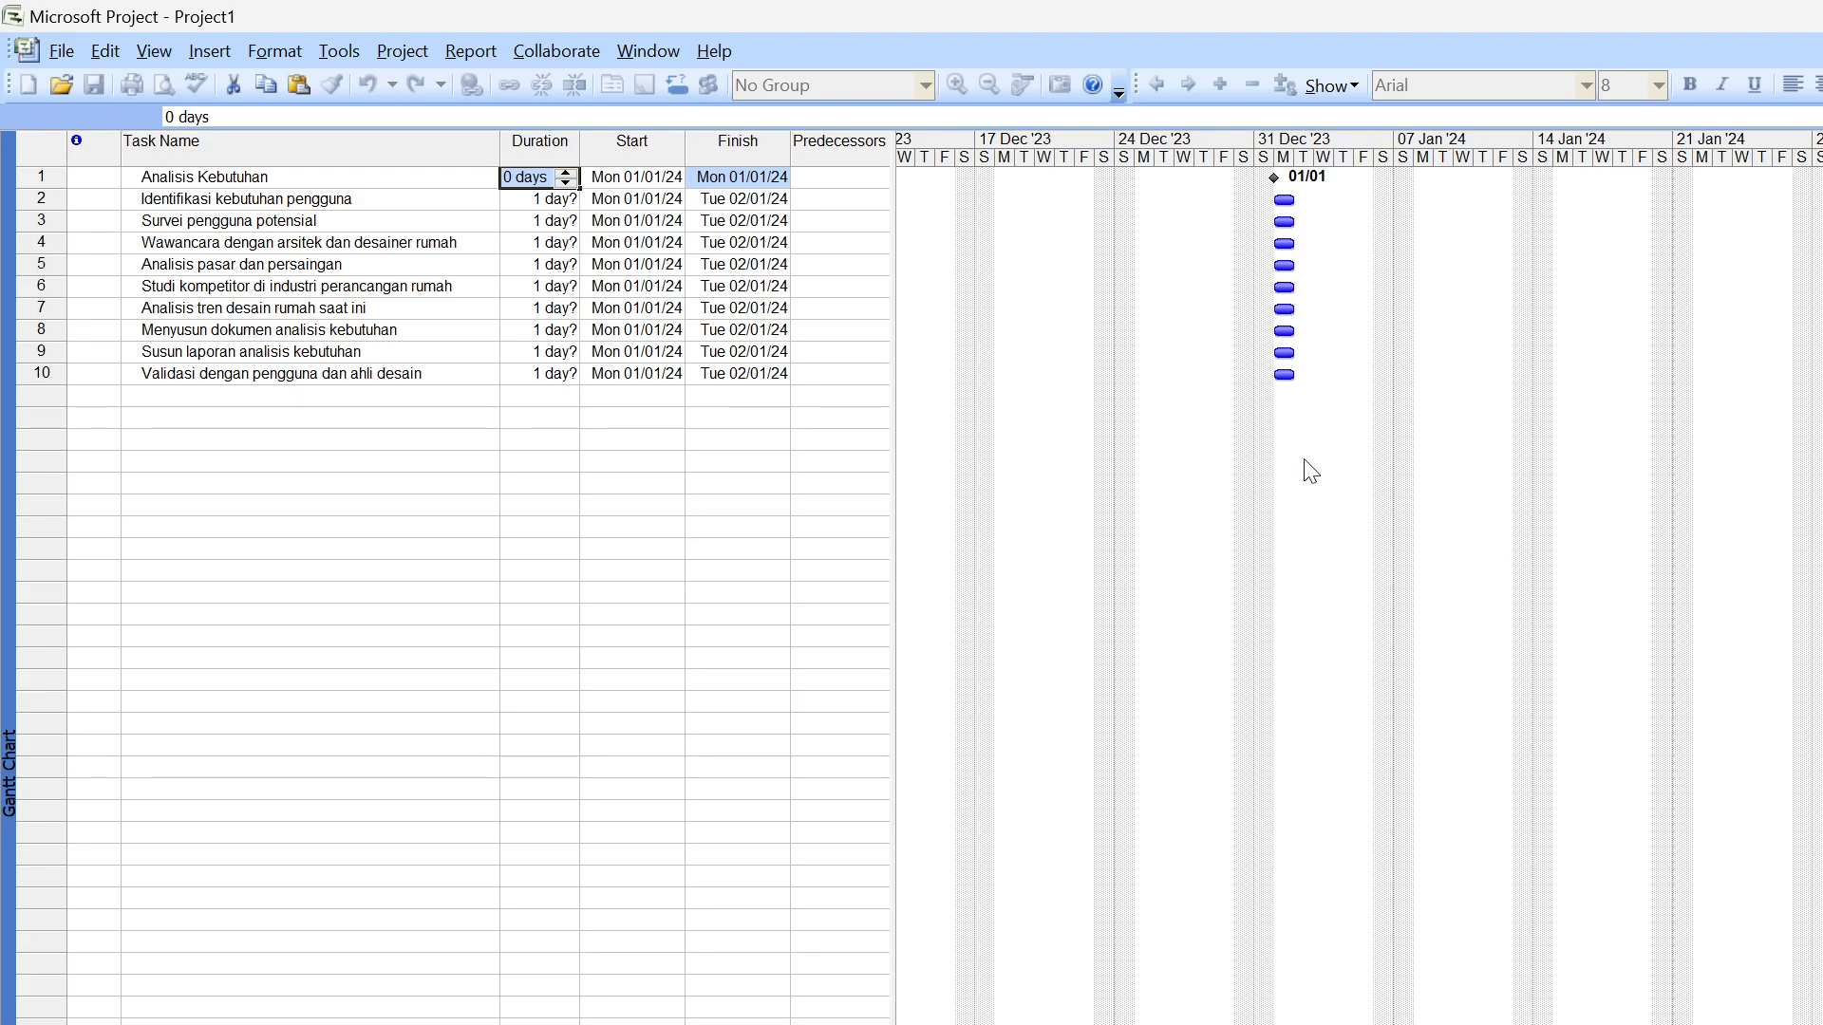
Try to extend the Gantt bar of Susun laporan analisis kebutuhan to 5 January 2024, and undo the change
click(1275, 178)
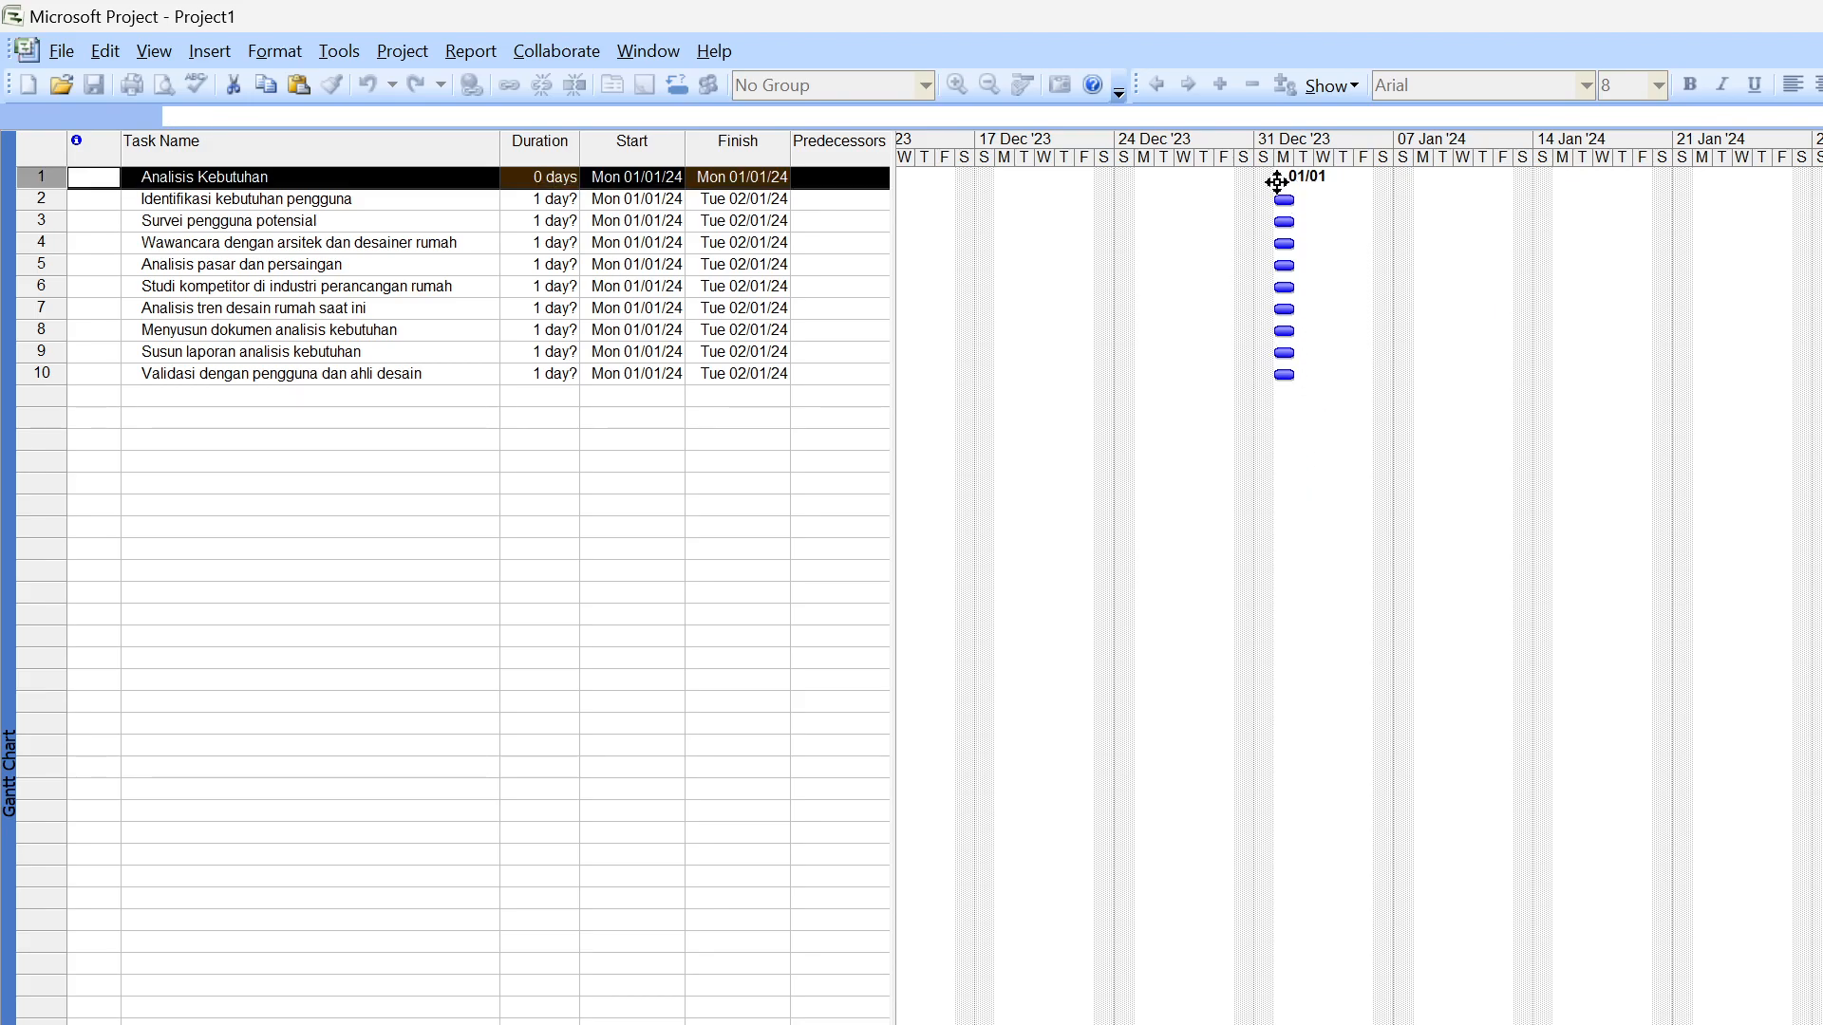
drag(1294, 352, 1367, 354)
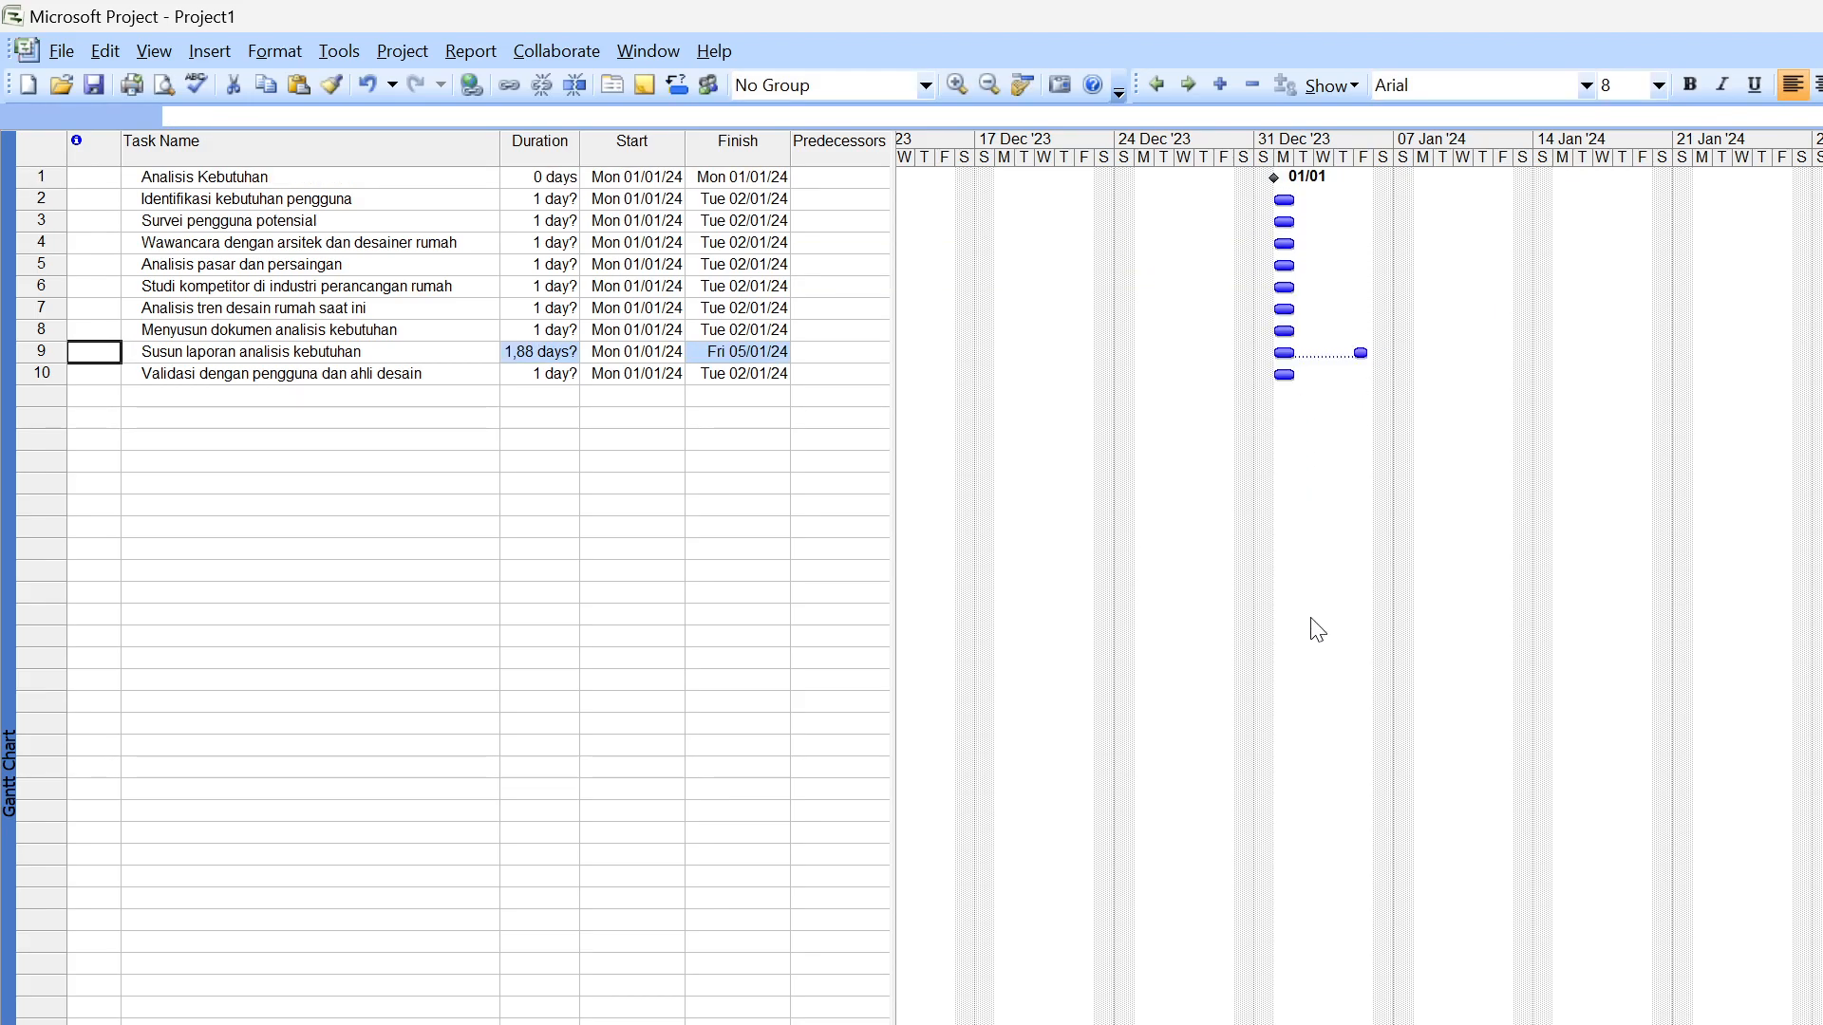
key(ctrl+z)
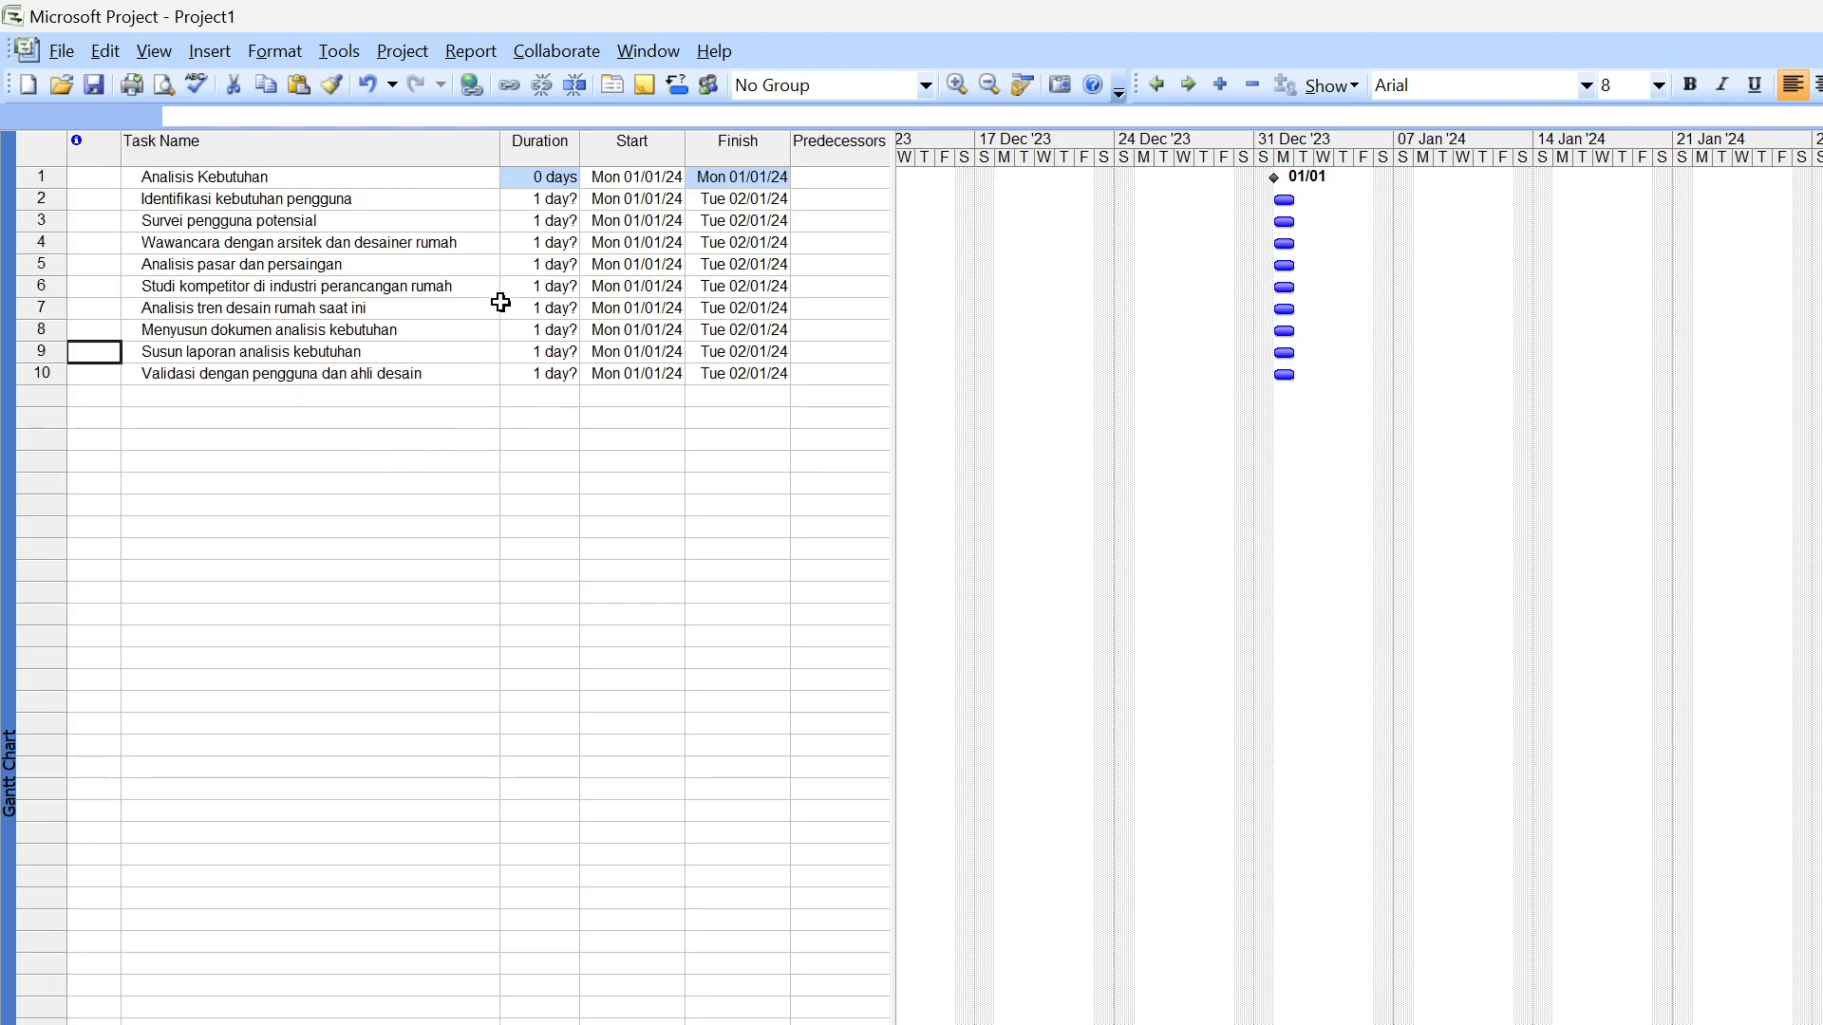
Set the duration of the Survei pengguna potensial task to 10 days
click(558, 198)
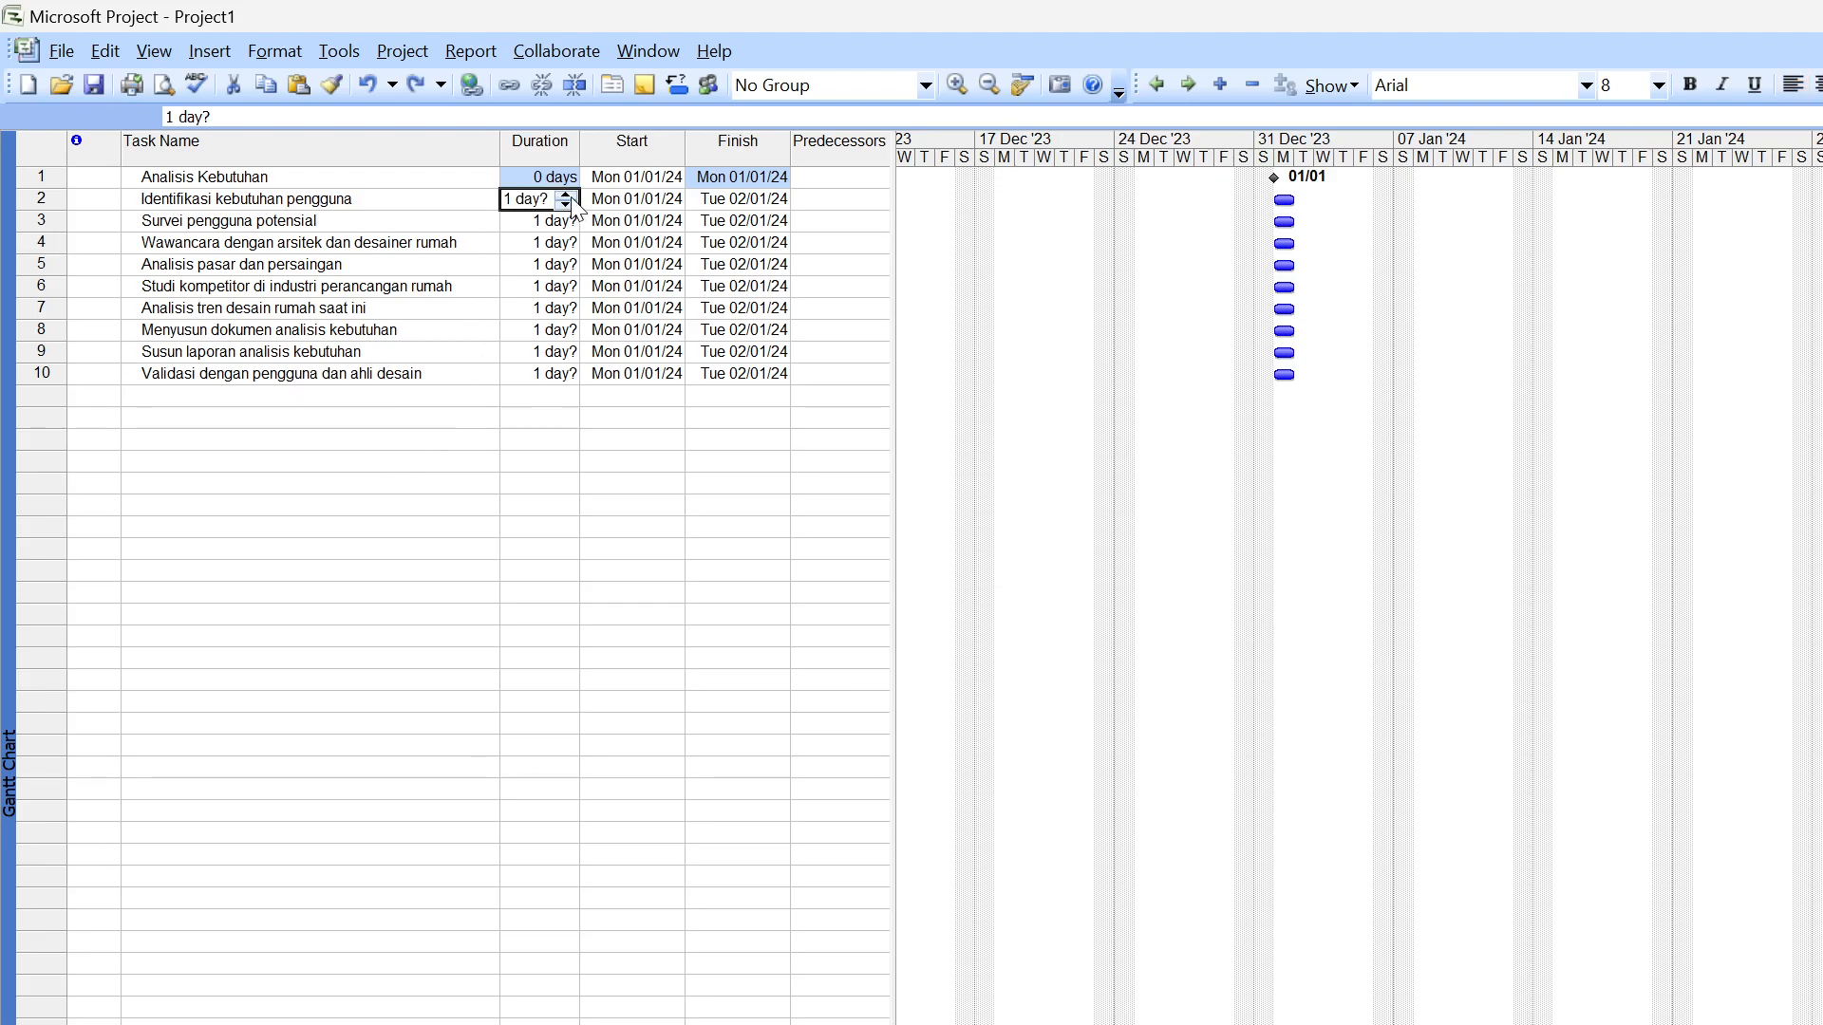
click(534, 224)
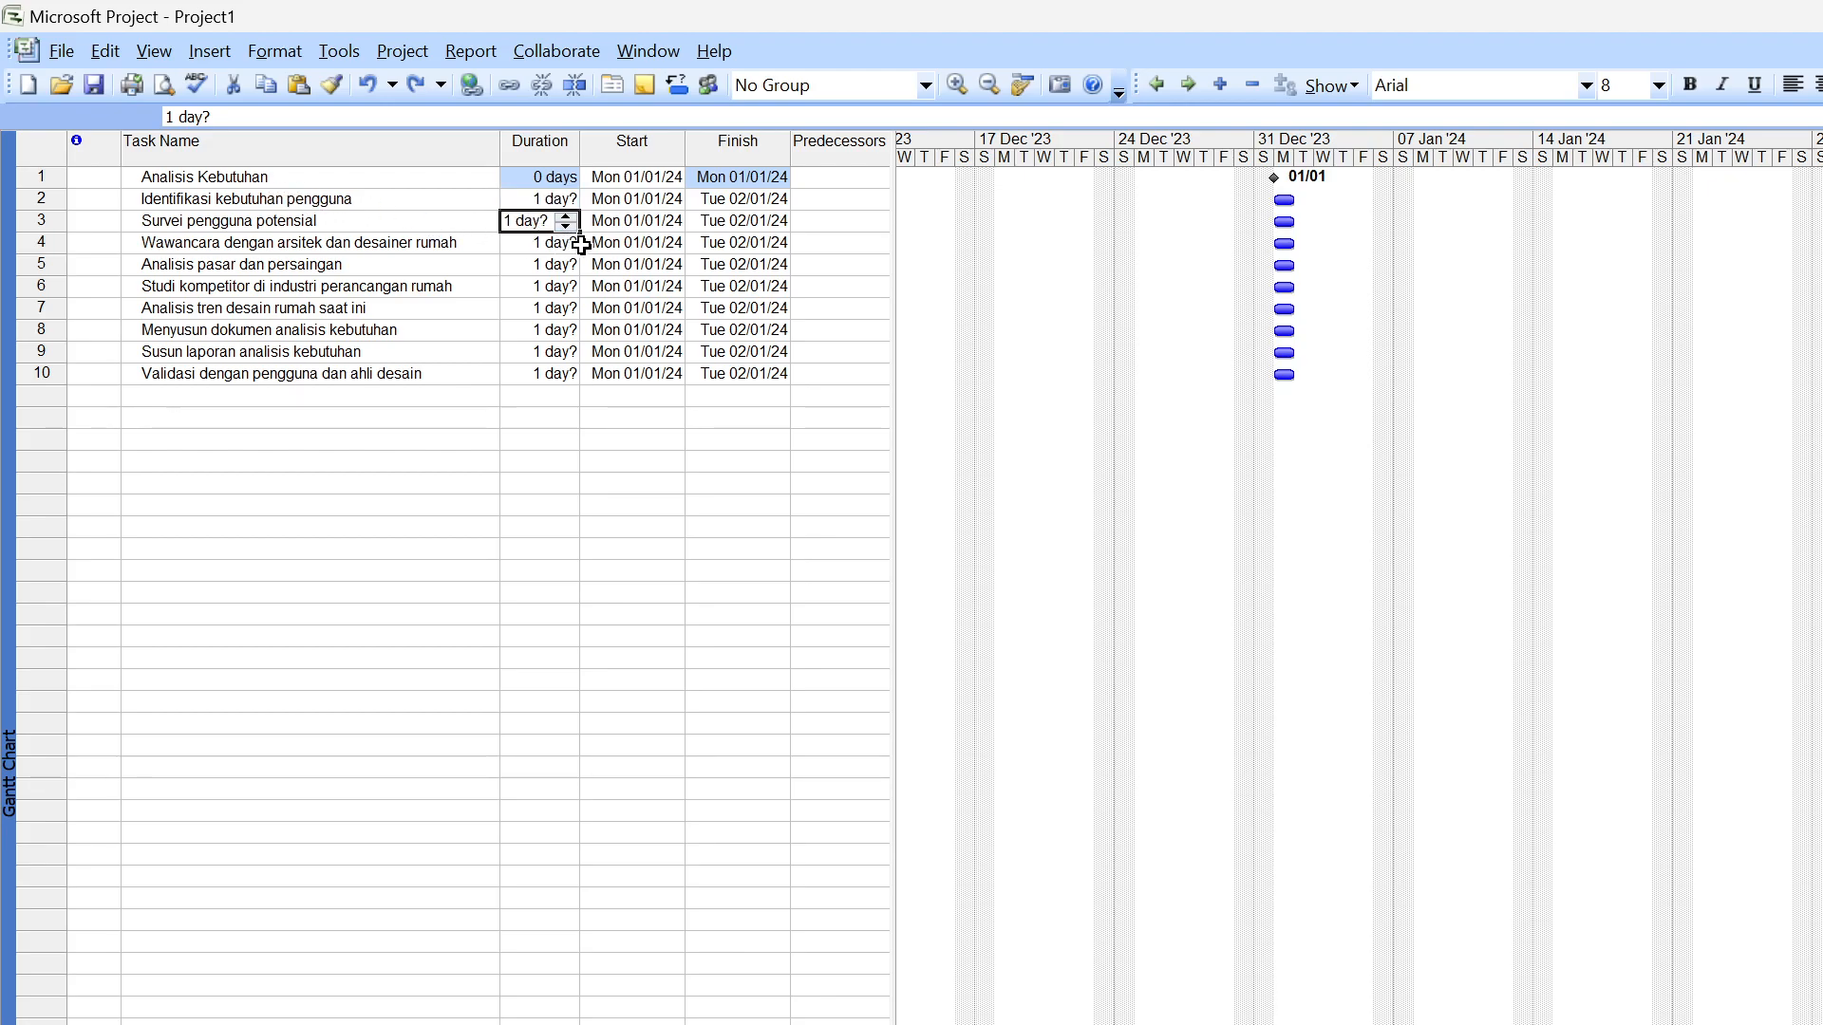
click(566, 216)
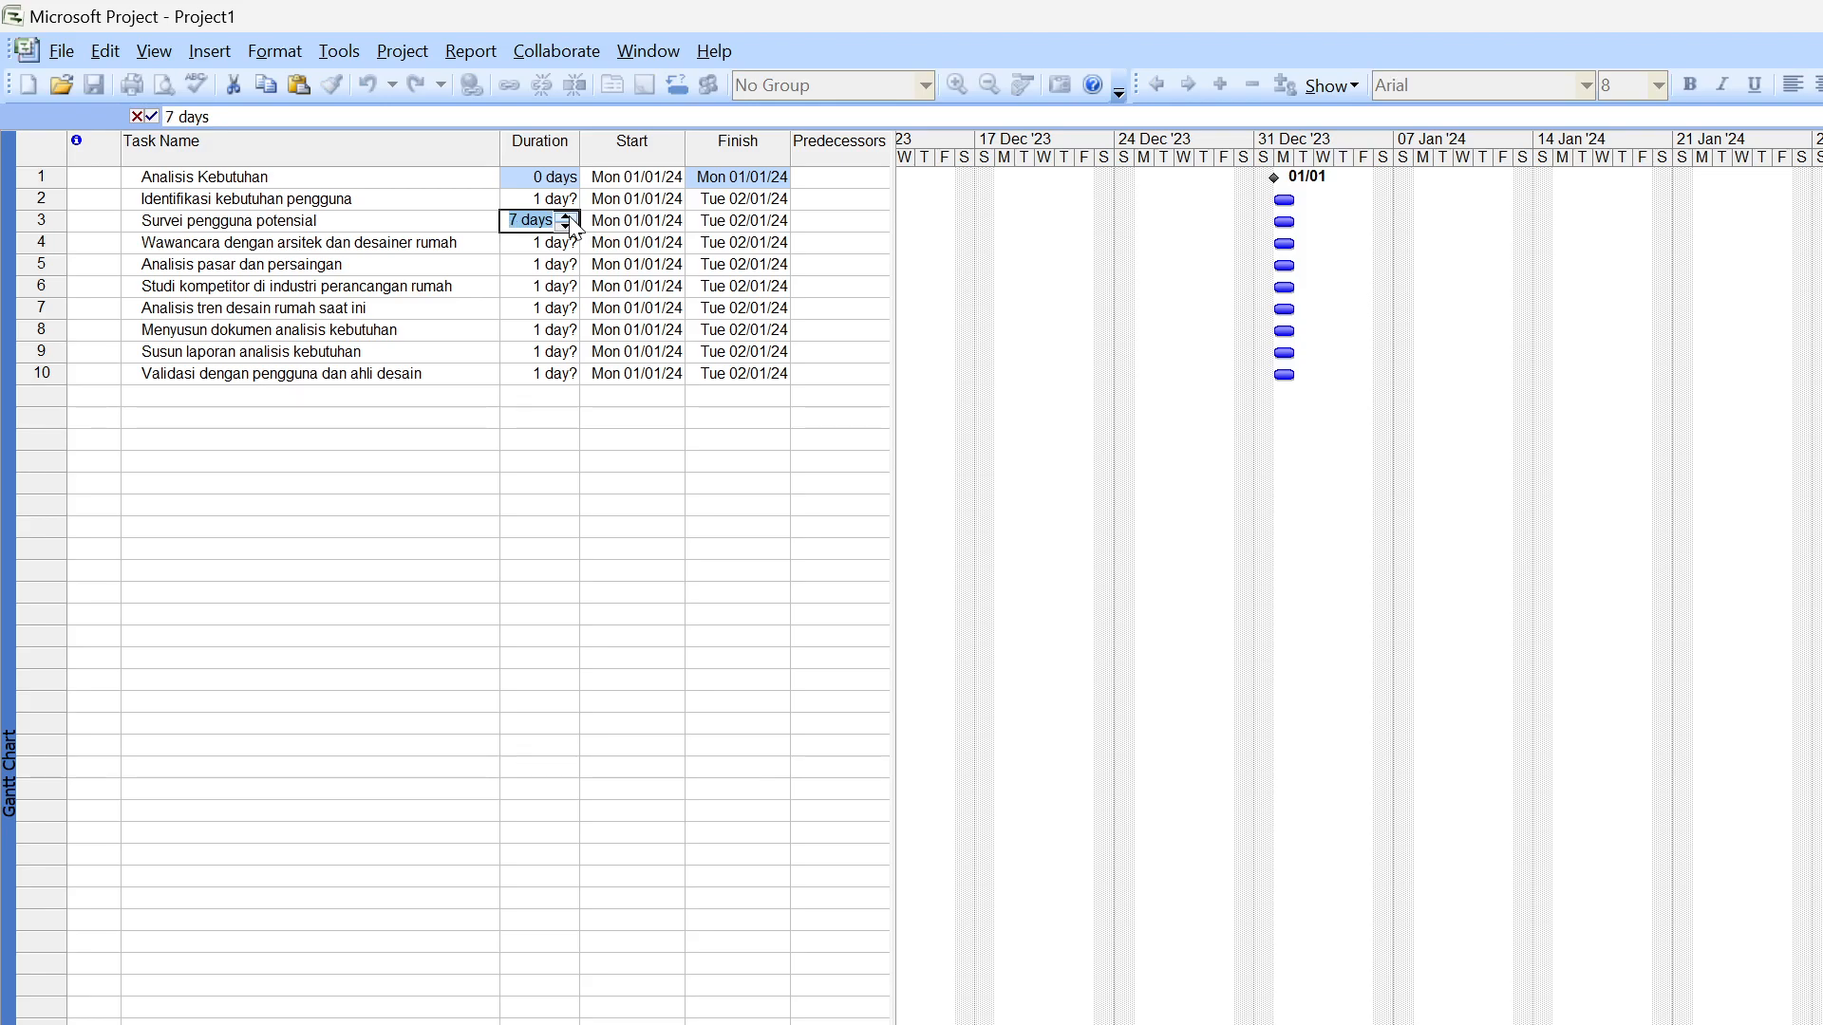
click(568, 218)
Set the duration of the Wawancara dengan arsitek dan desainer rumah task to 10 days
click(573, 246)
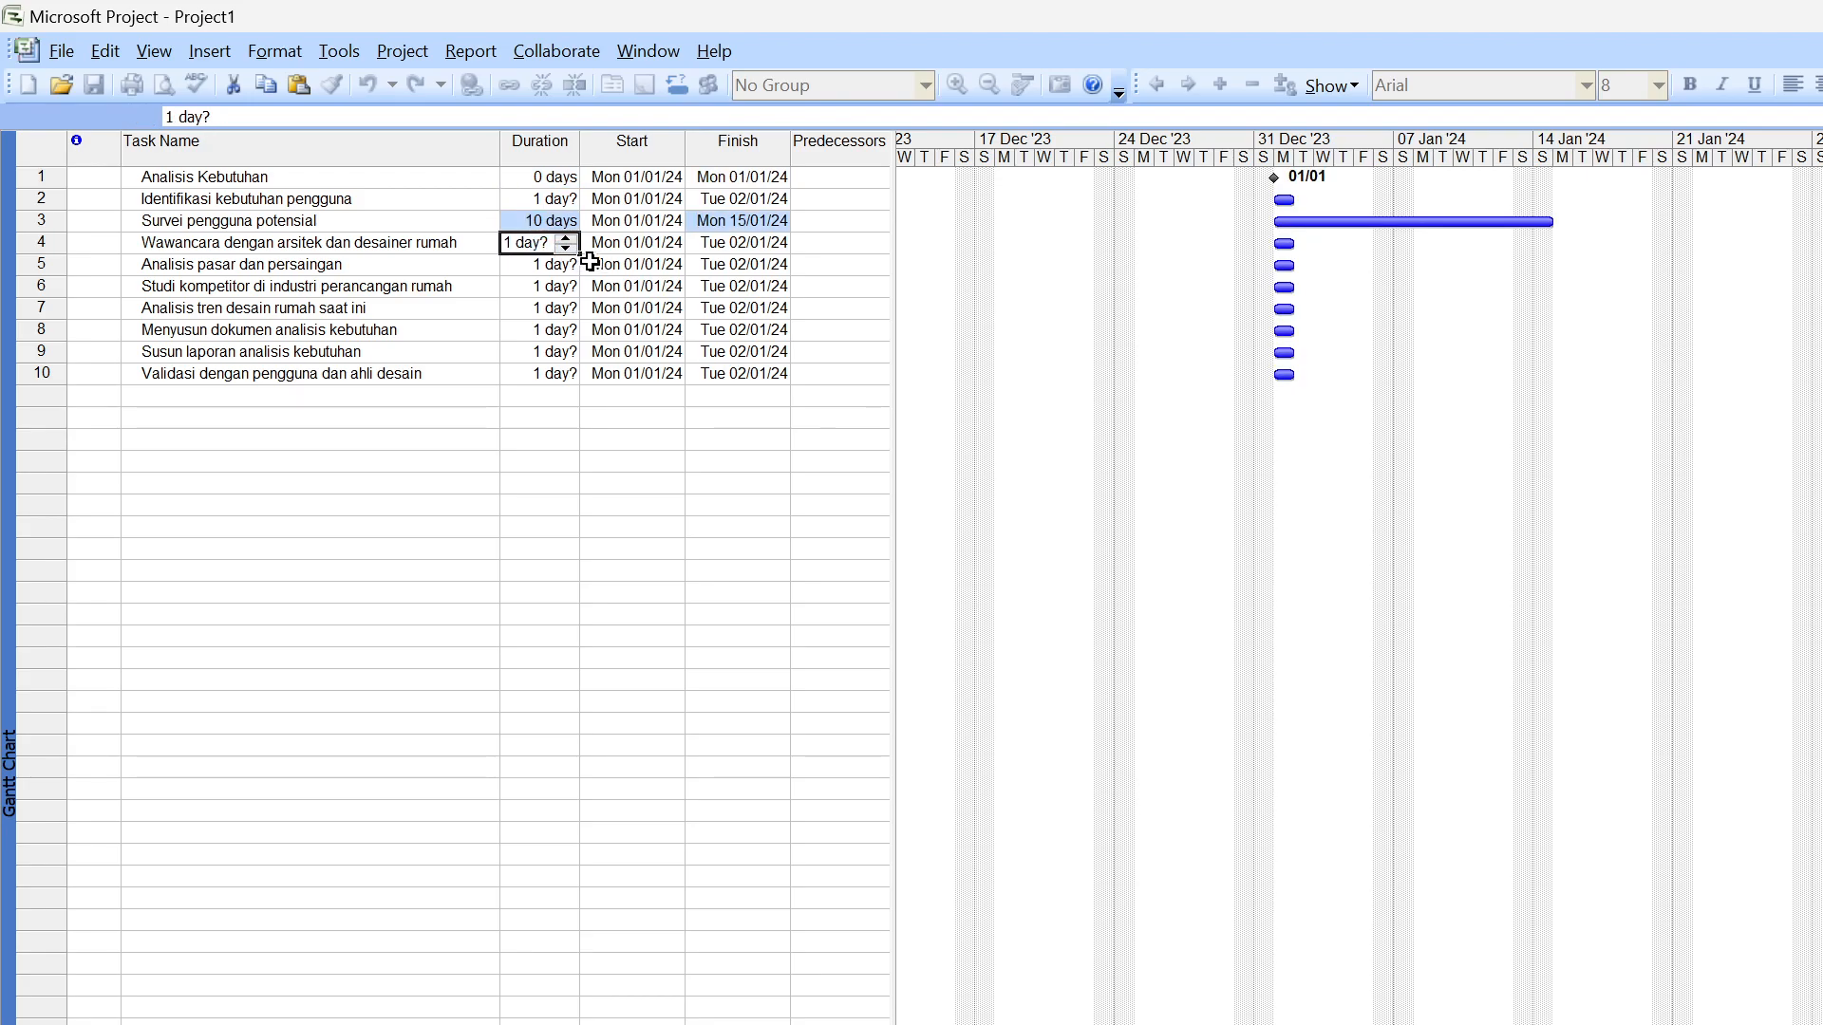
click(567, 238)
click(567, 239)
click(567, 238)
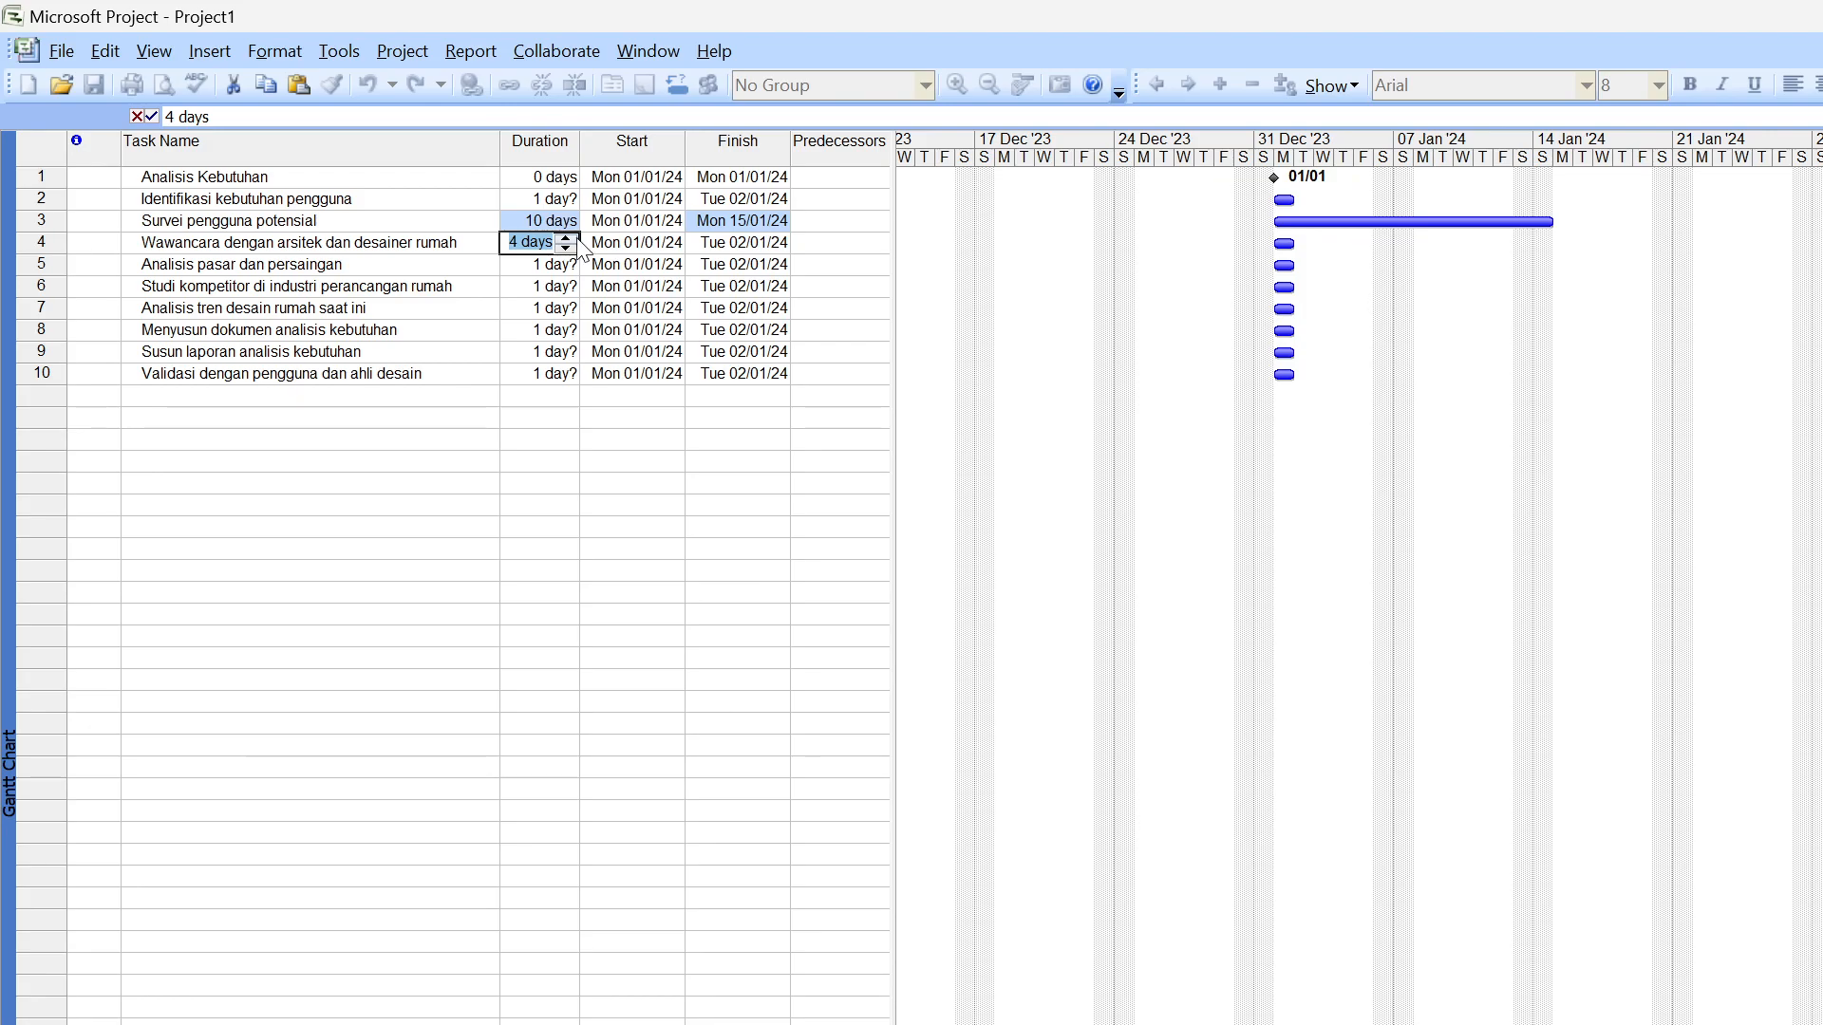
click(567, 238)
click(567, 239)
Set the duration of the Analisis pasar dan persaingan task to 10 days and dismiss the Planning Wizard tip
click(556, 266)
click(567, 260)
click(566, 261)
click(567, 261)
click(567, 260)
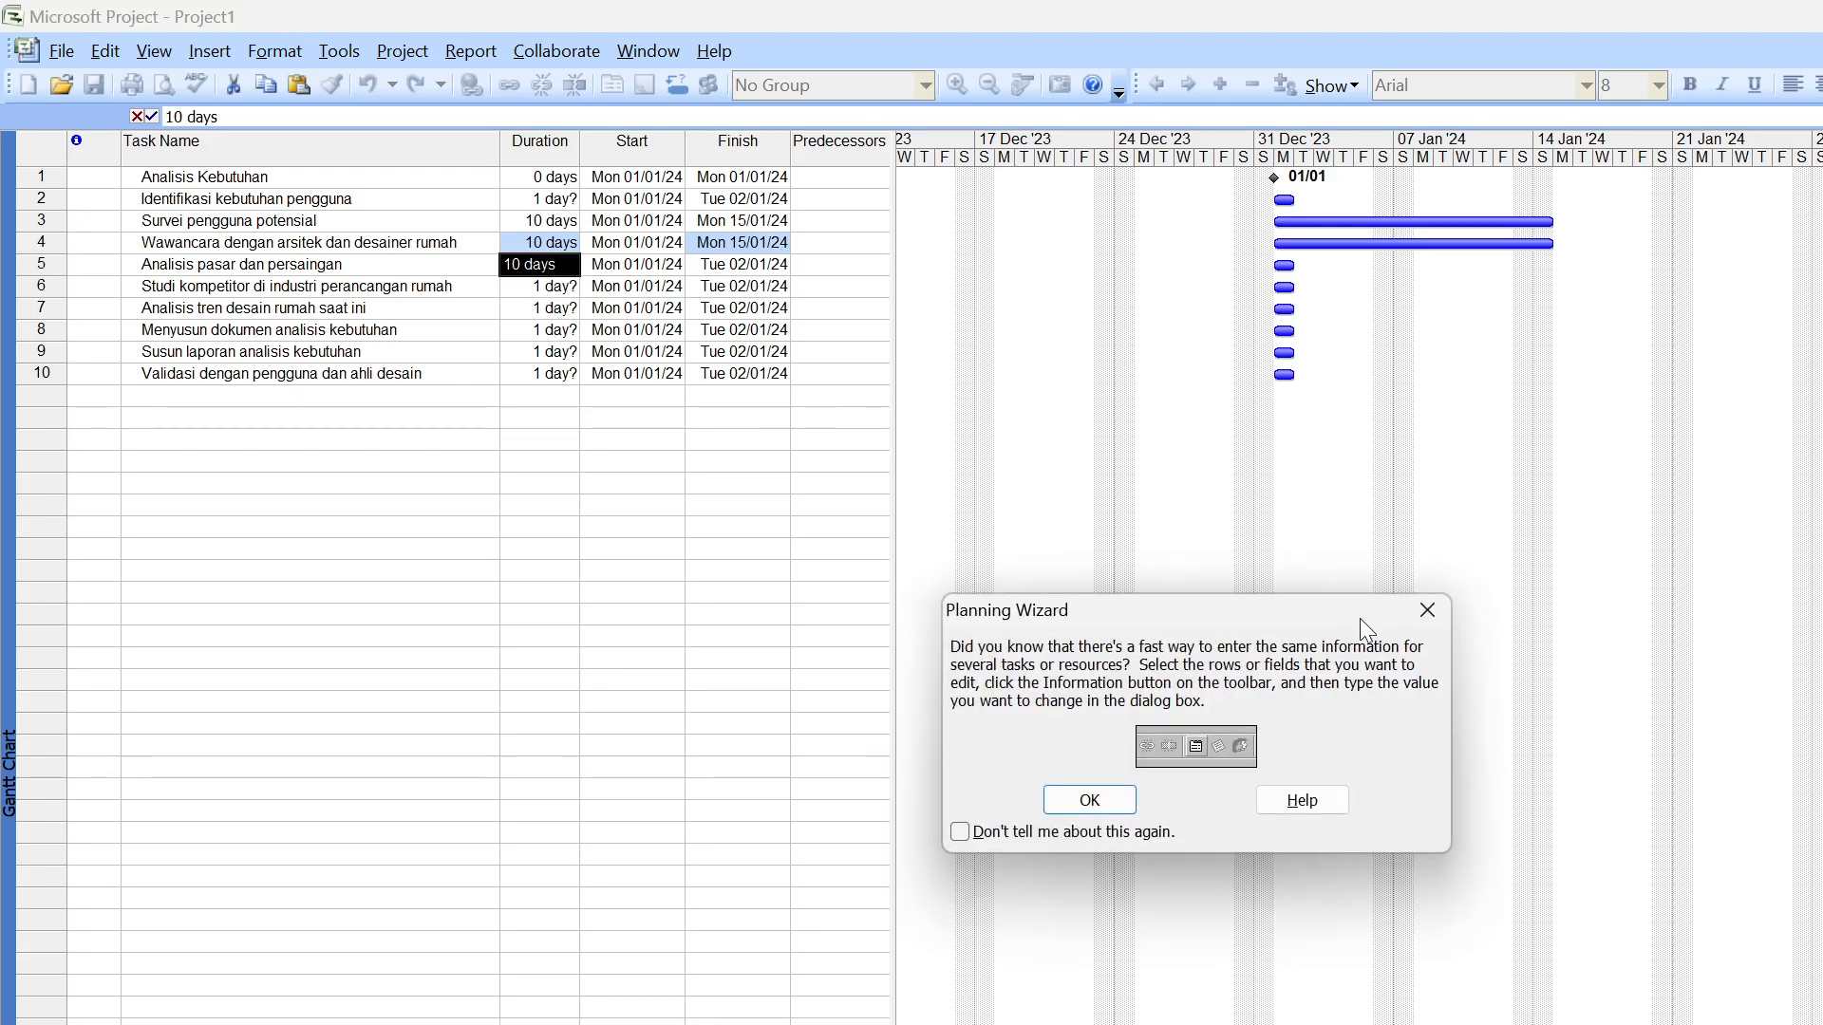
click(1422, 612)
Set the duration of the Studi kompetitor di industri perancangan rumah task to 10 days
click(567, 282)
click(567, 282)
click(566, 282)
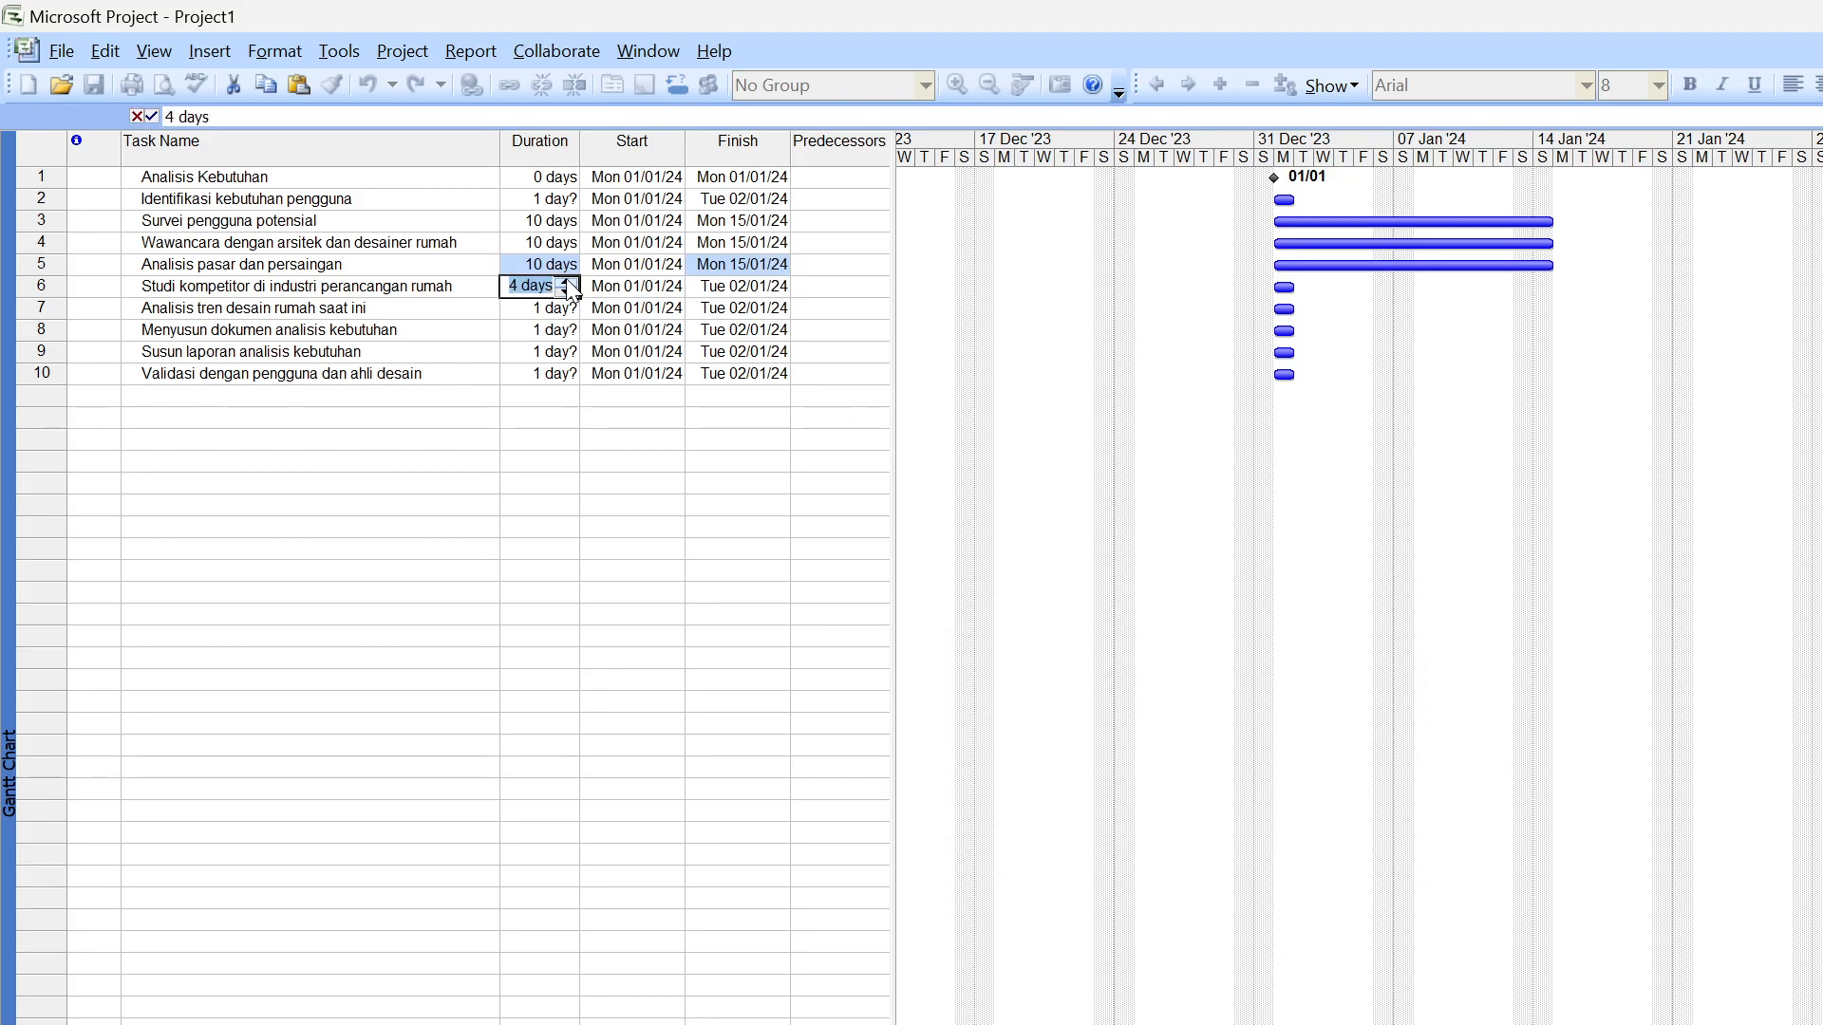
click(567, 282)
click(555, 307)
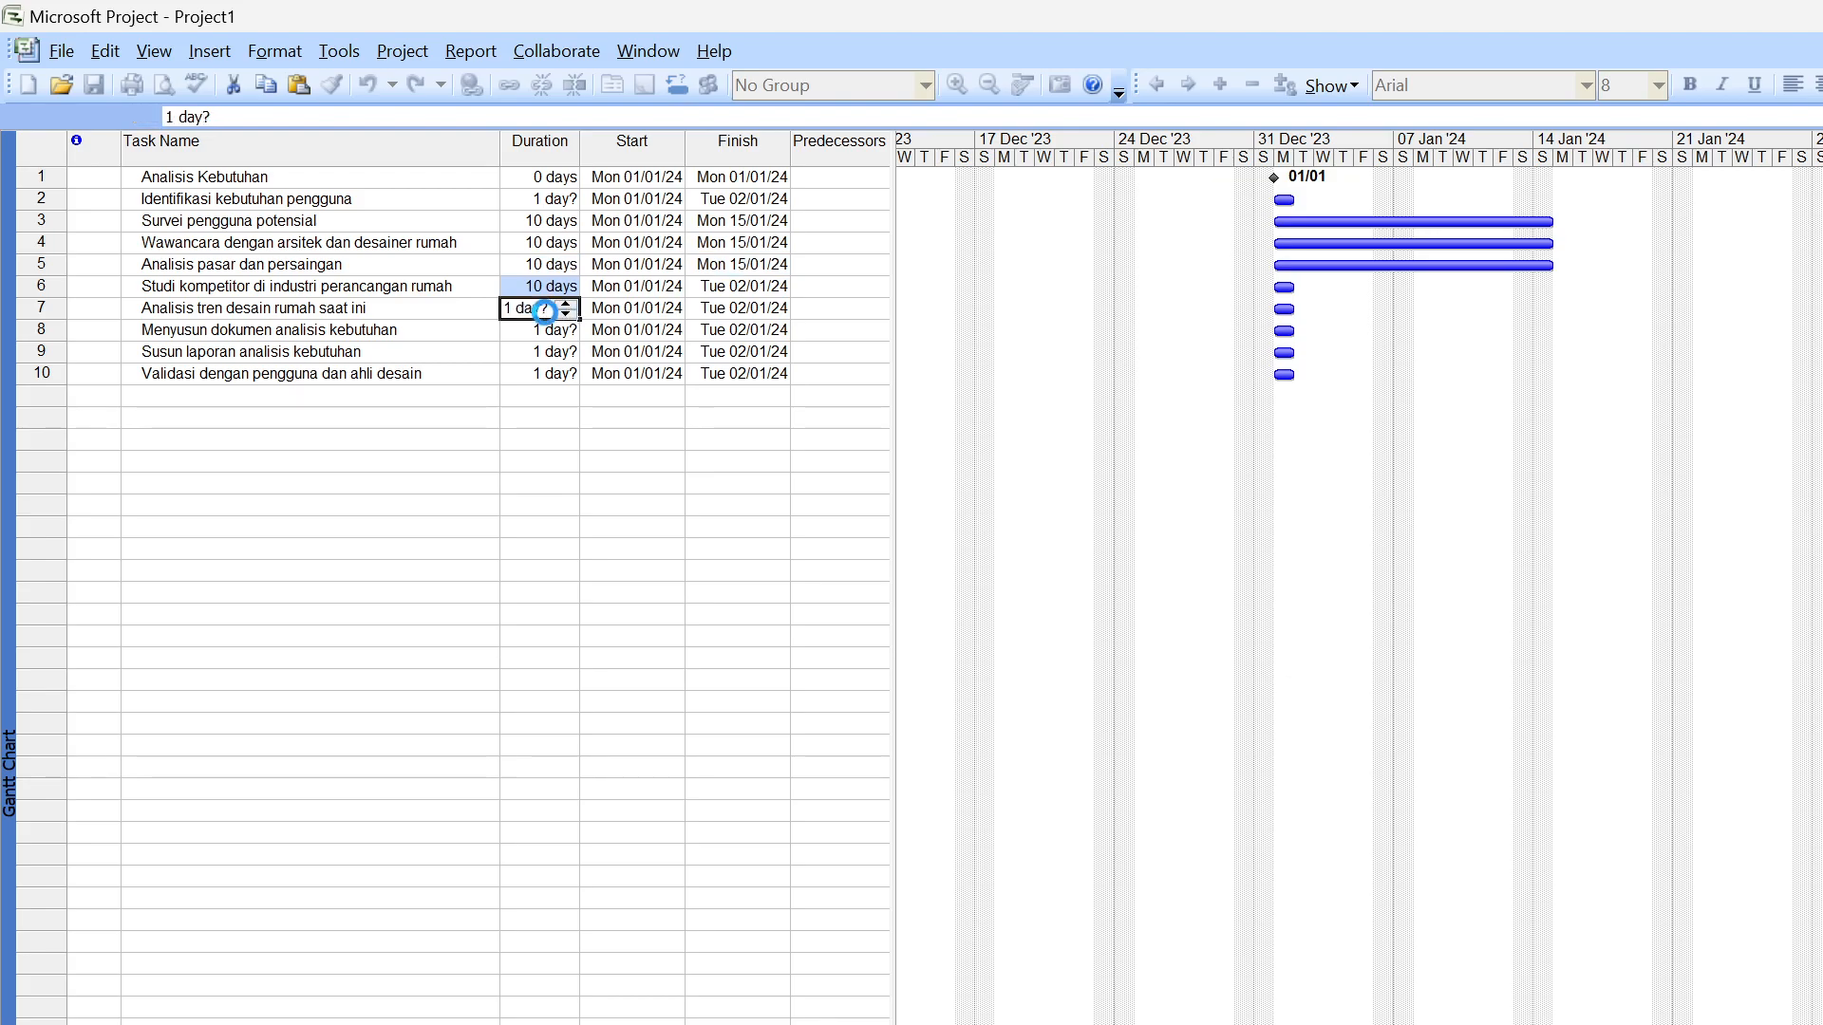
Set the duration of the Analisis tren desain rumah saat ini task to 10 days
double_click(567, 303)
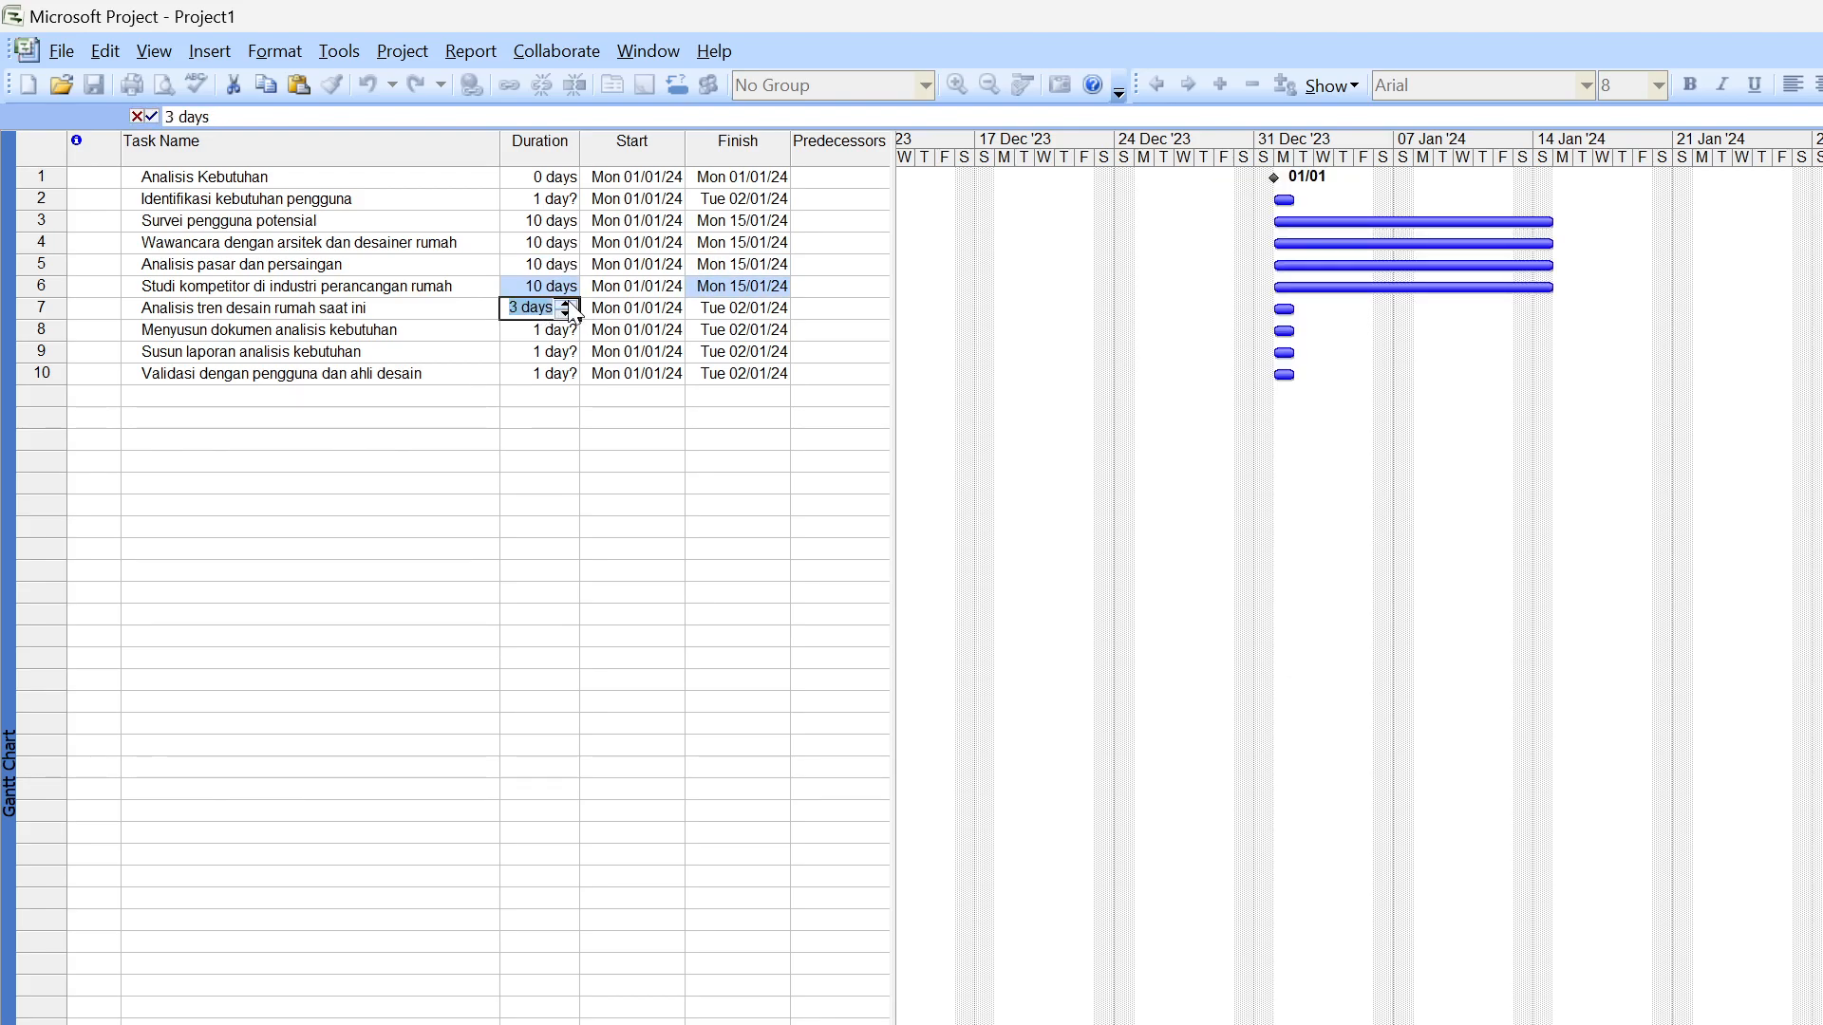
click(564, 302)
Set the duration of the Menyusun dokumen analisis kebutuhan task to 5 days, closing the Task Information dialog
click(560, 329)
double_click(570, 329)
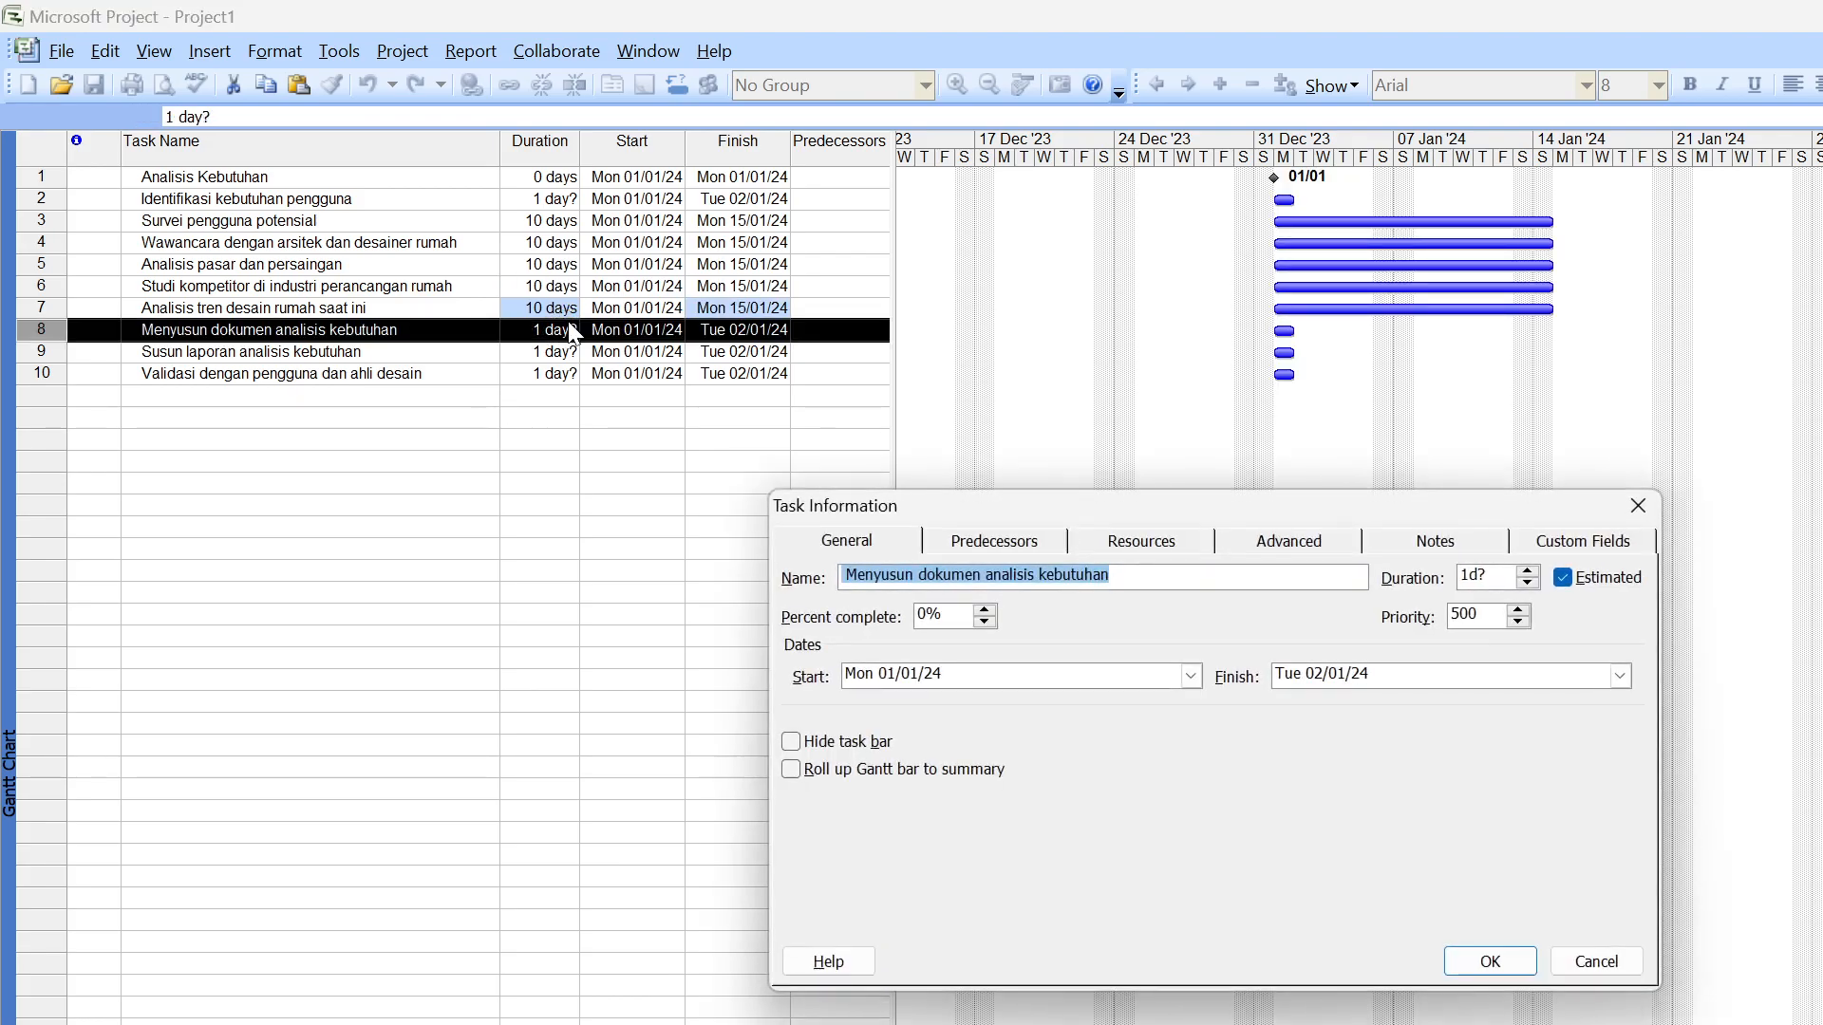
click(1638, 506)
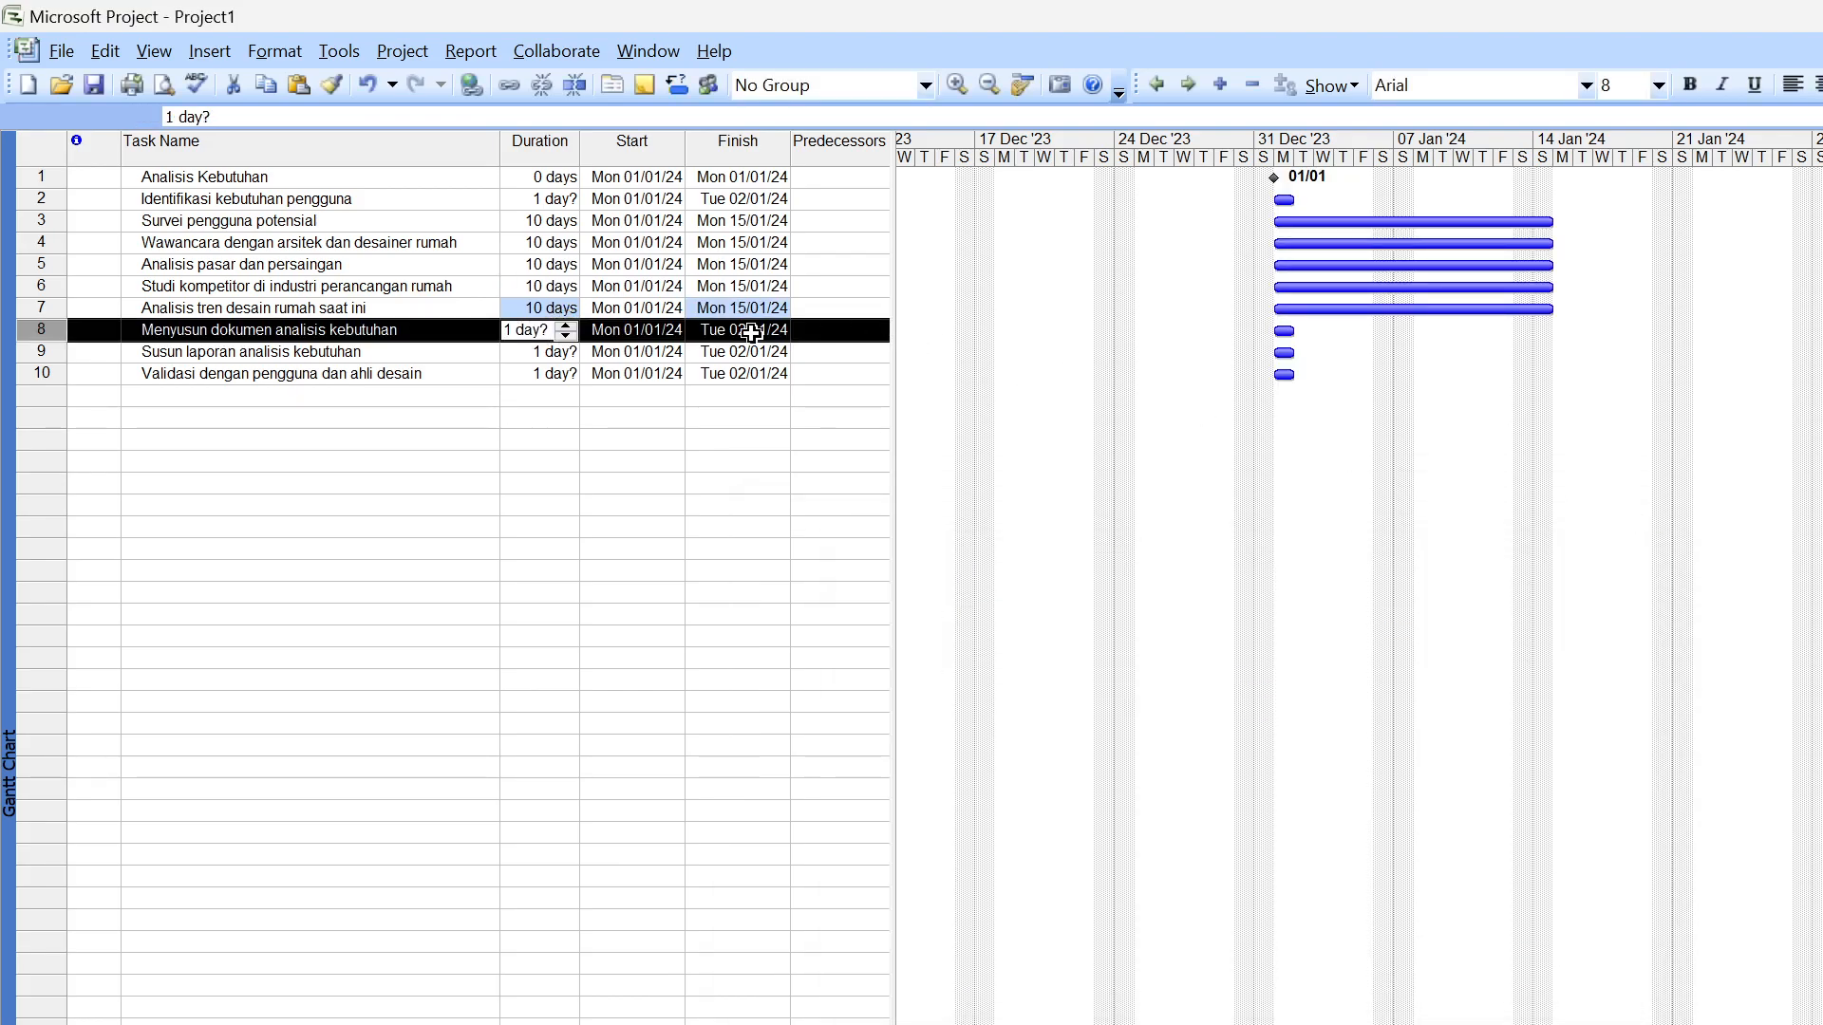
click(566, 326)
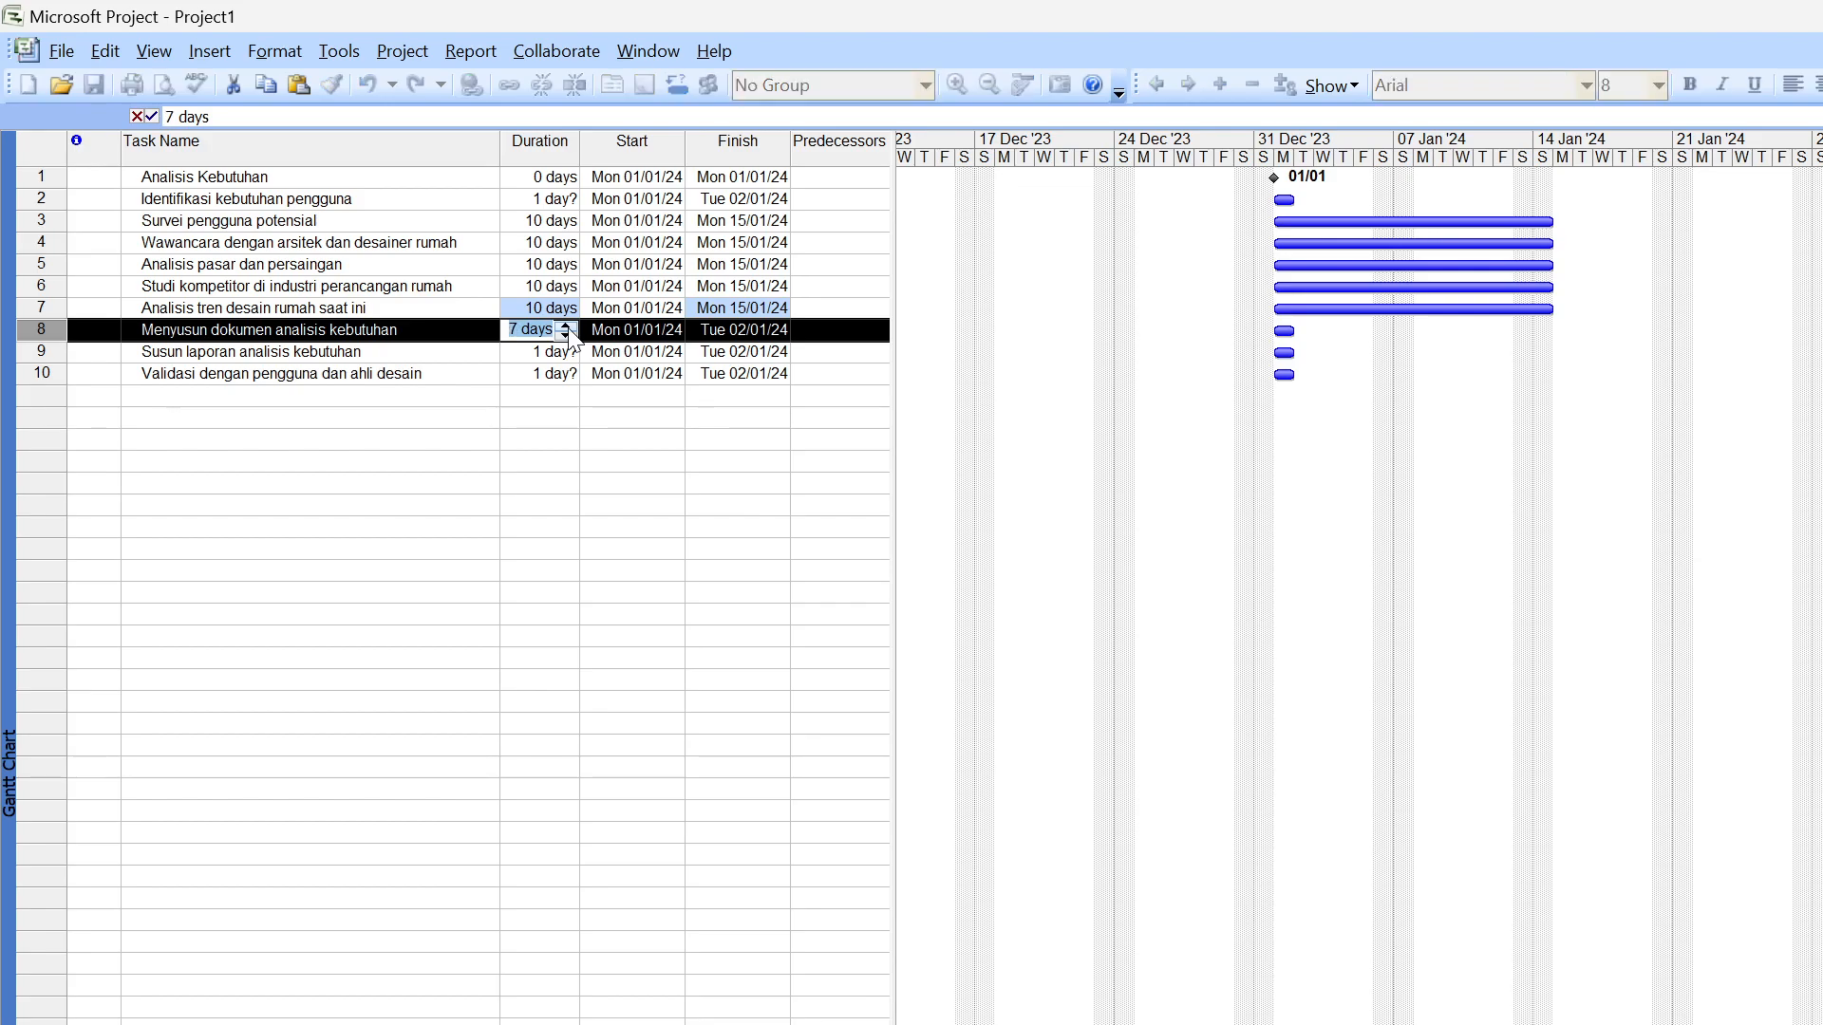
click(567, 334)
click(567, 314)
click(568, 329)
click(574, 328)
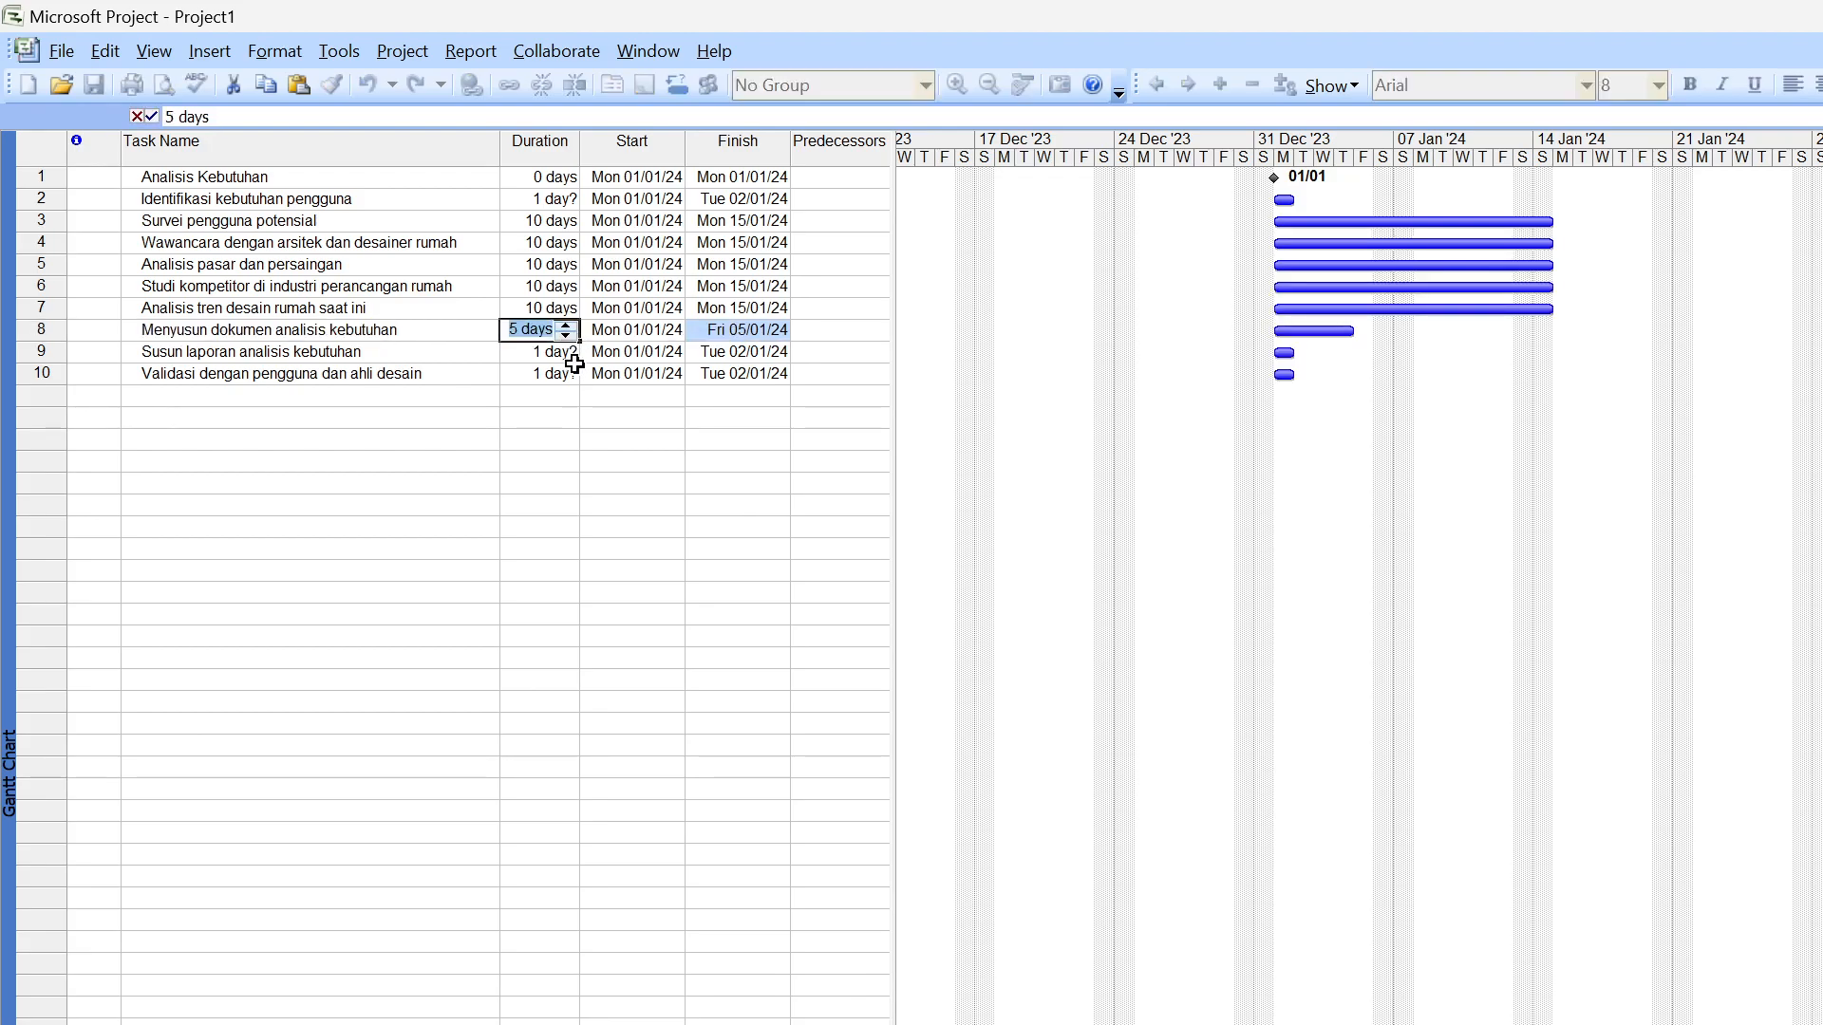
Set the duration of the Susun laporan analisis kebutuhan task to 5 days
click(570, 351)
click(567, 347)
click(566, 346)
click(567, 347)
click(566, 346)
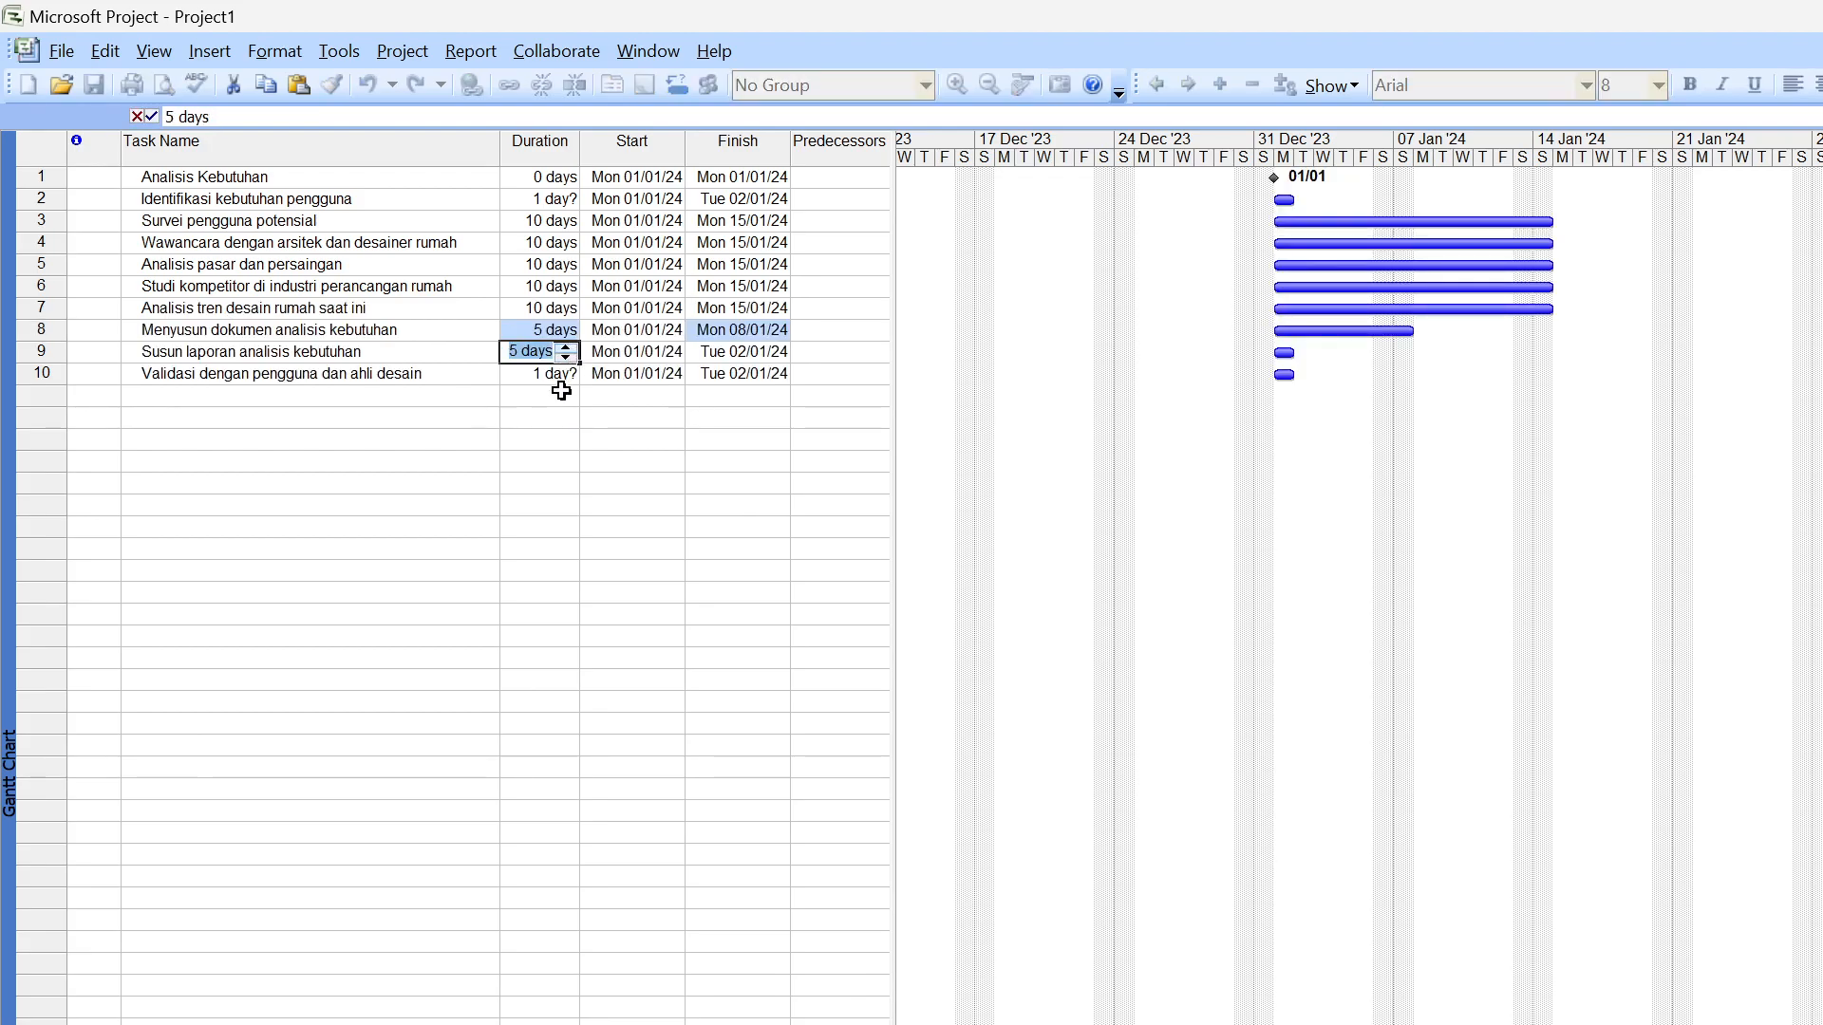
Set the duration of the Validasi dengan pengguna dan ahli desain task to 5 days and dismiss the Planning Wizard tip
click(567, 373)
click(567, 369)
click(567, 368)
click(567, 379)
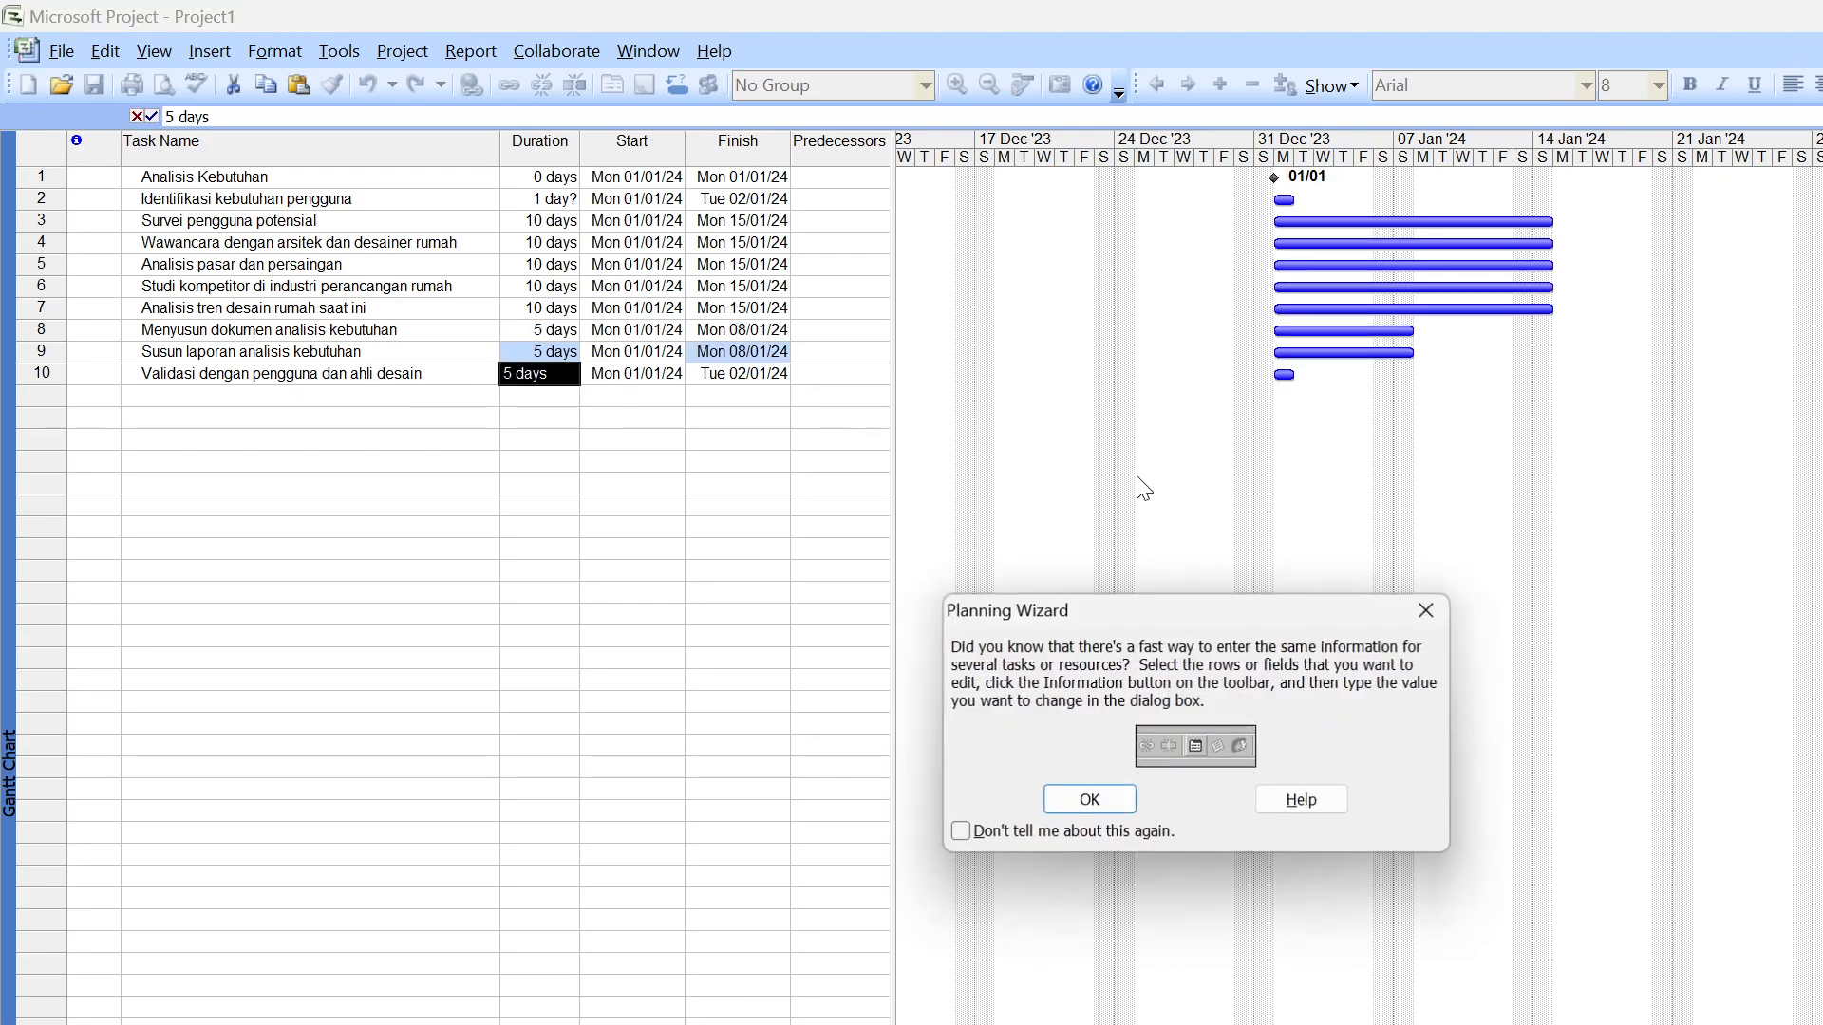
click(1427, 611)
Switch to the Analisis Kebutuhan notes in Notepad and copy the whole Perencanaan Software section
click(655, 506)
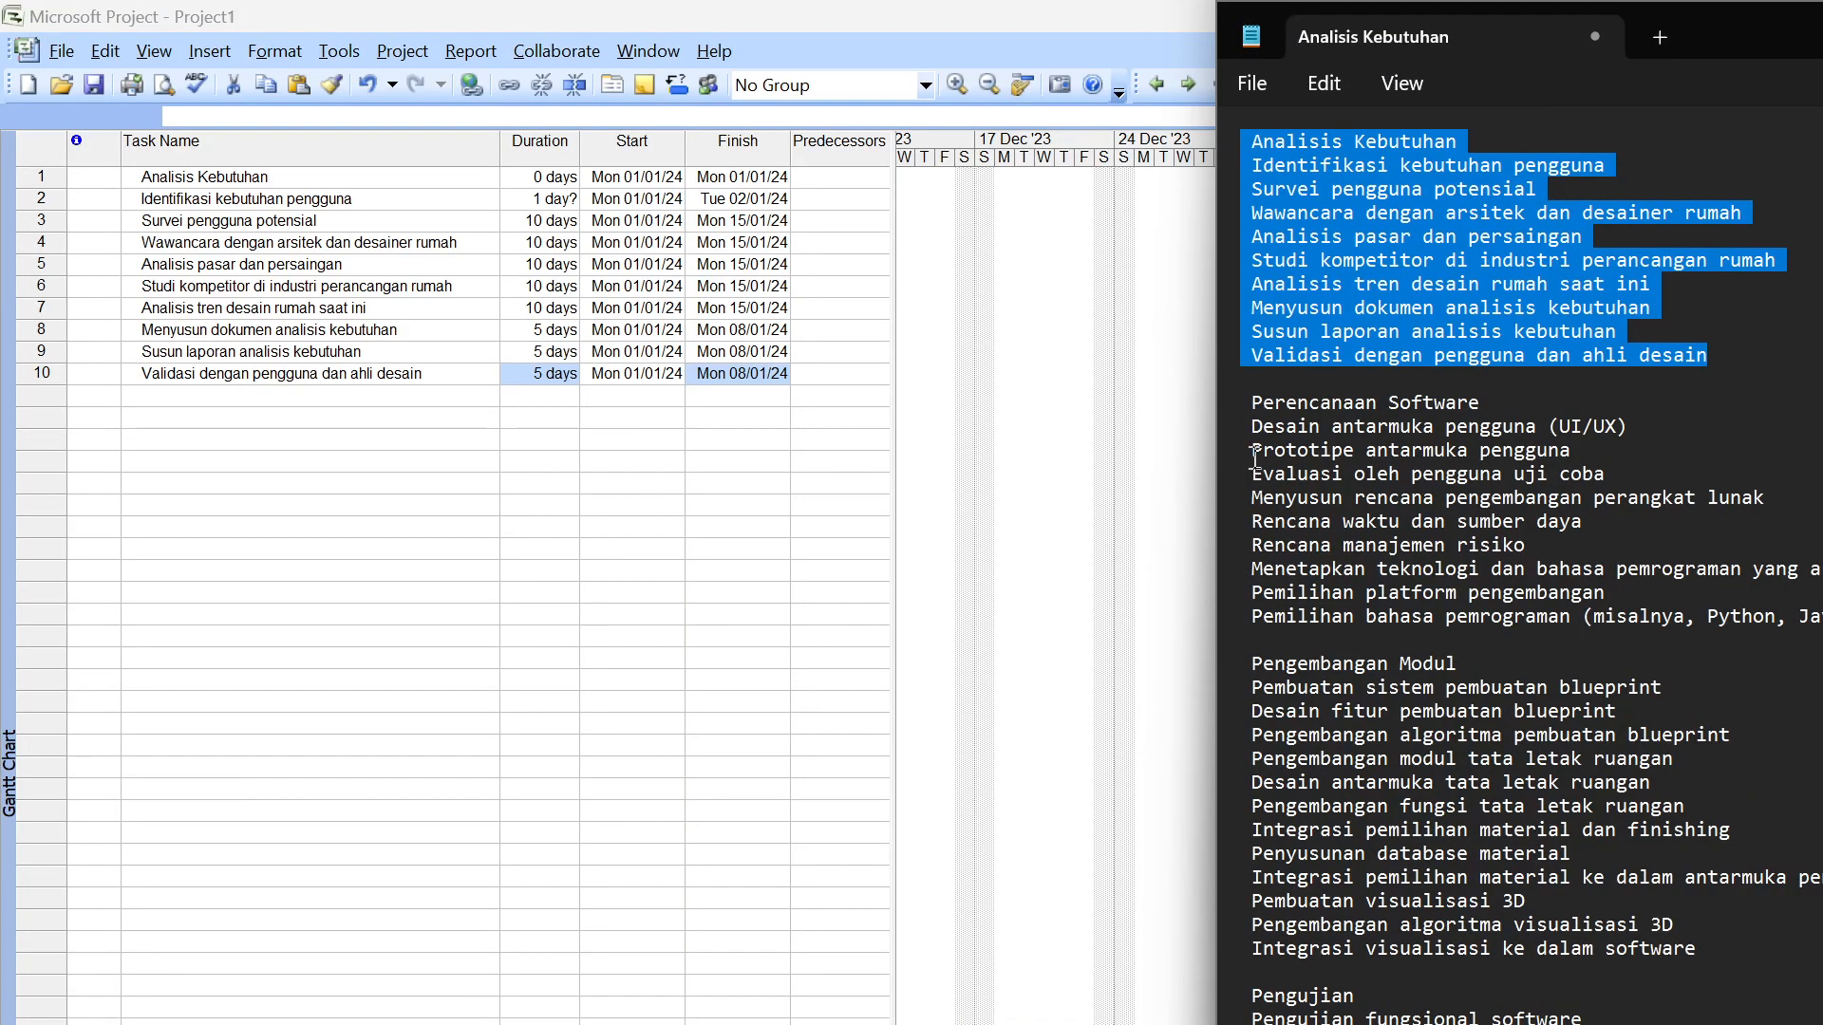
drag(1253, 406, 1818, 617)
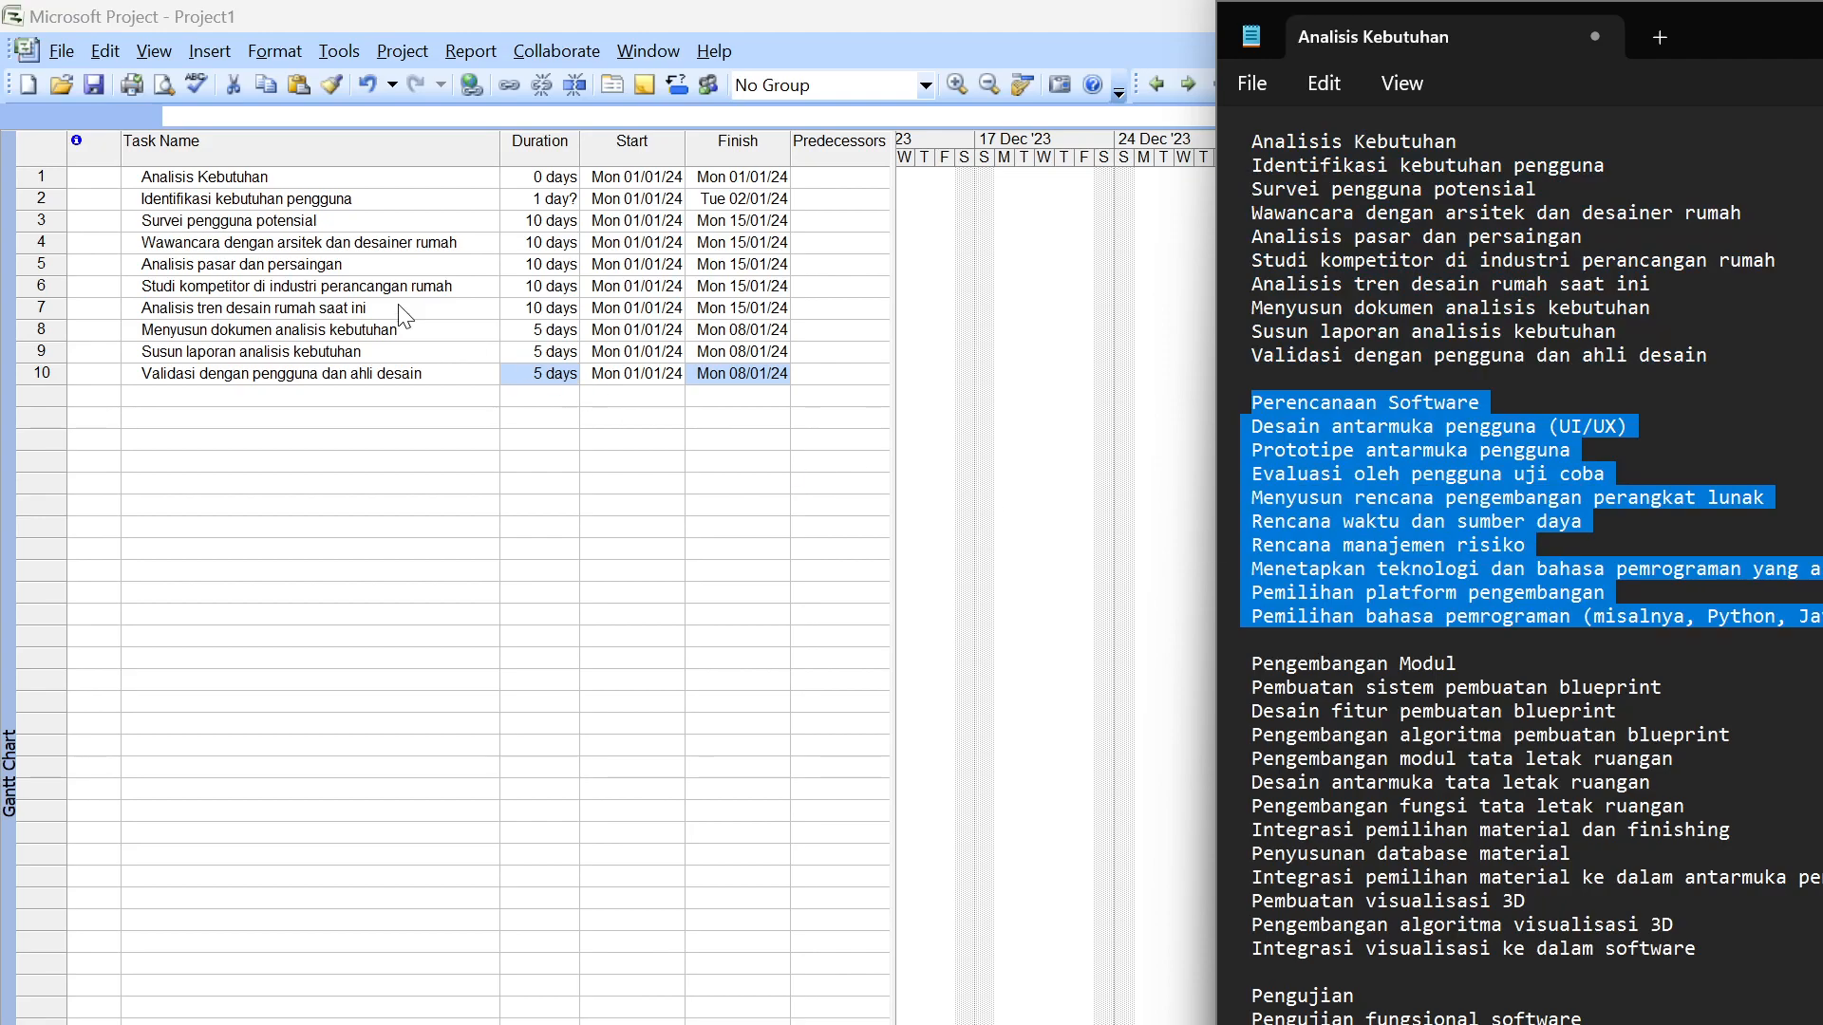
Try to paste the copied Perencanaan Software section over a selection of empty rows below task 10
click(47, 385)
drag(47, 395, 73, 776)
key(ctrl+v)
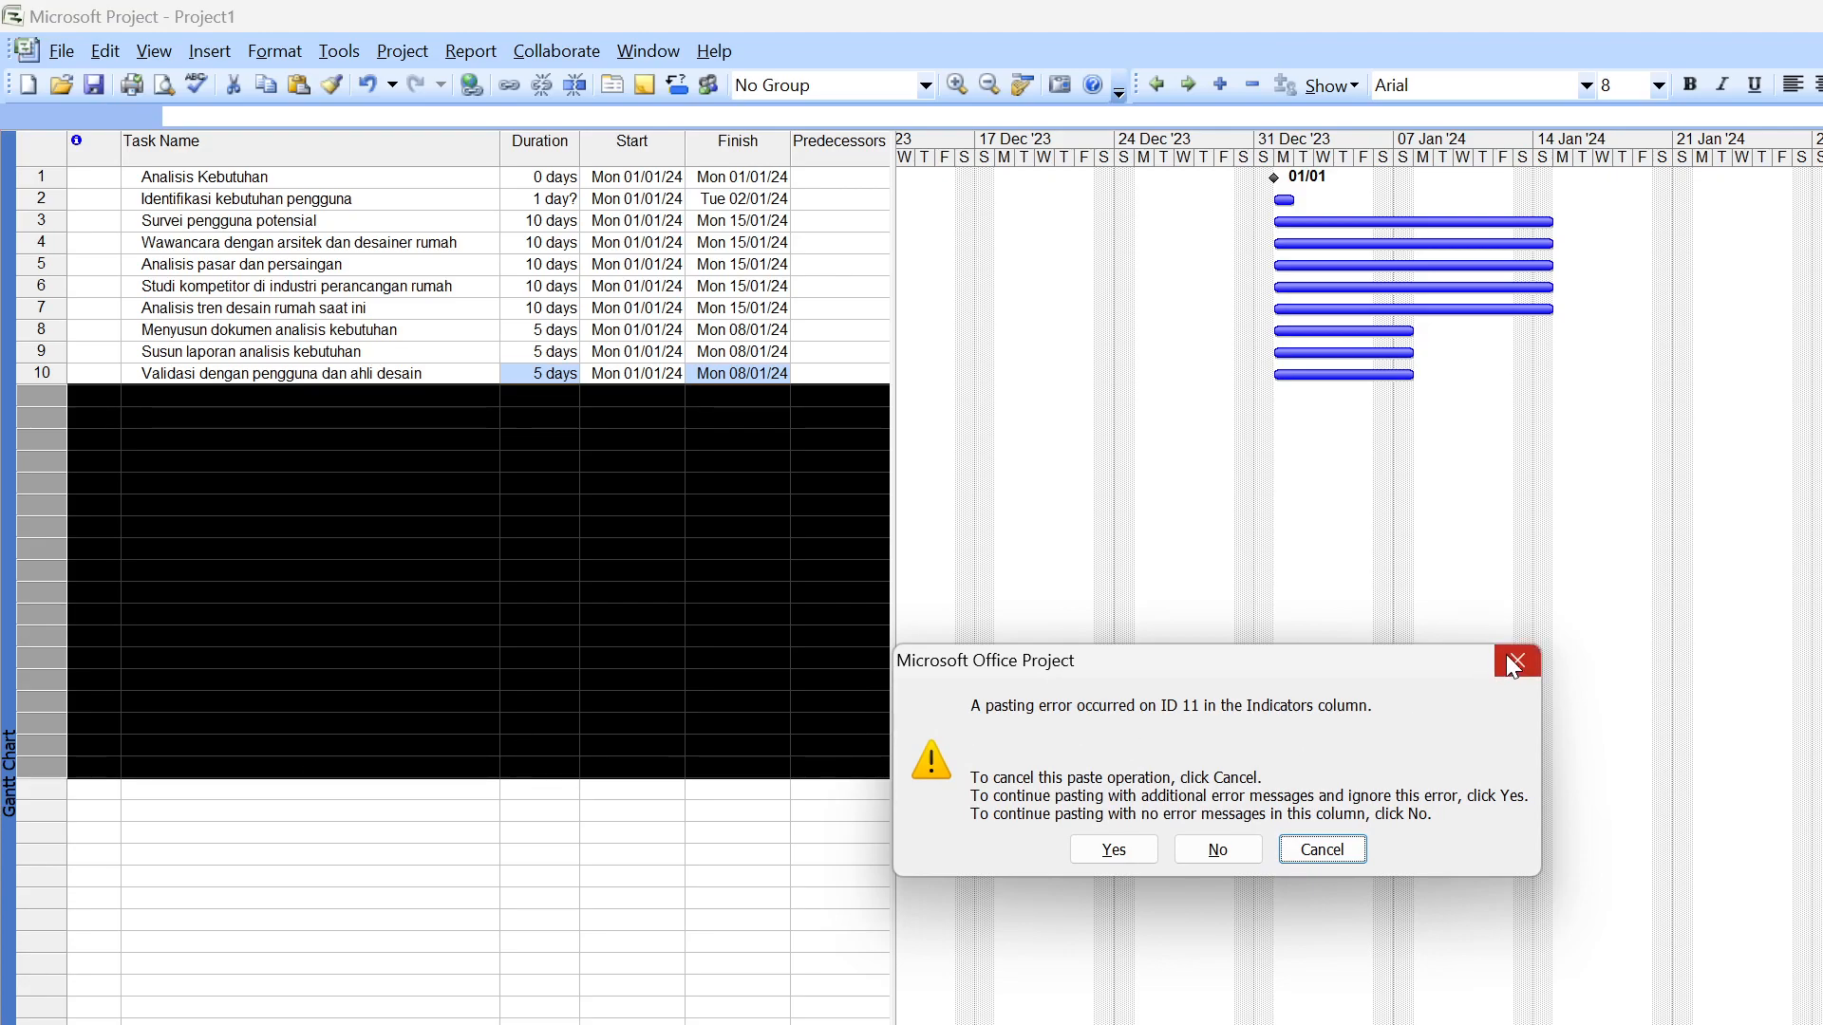
click(1133, 855)
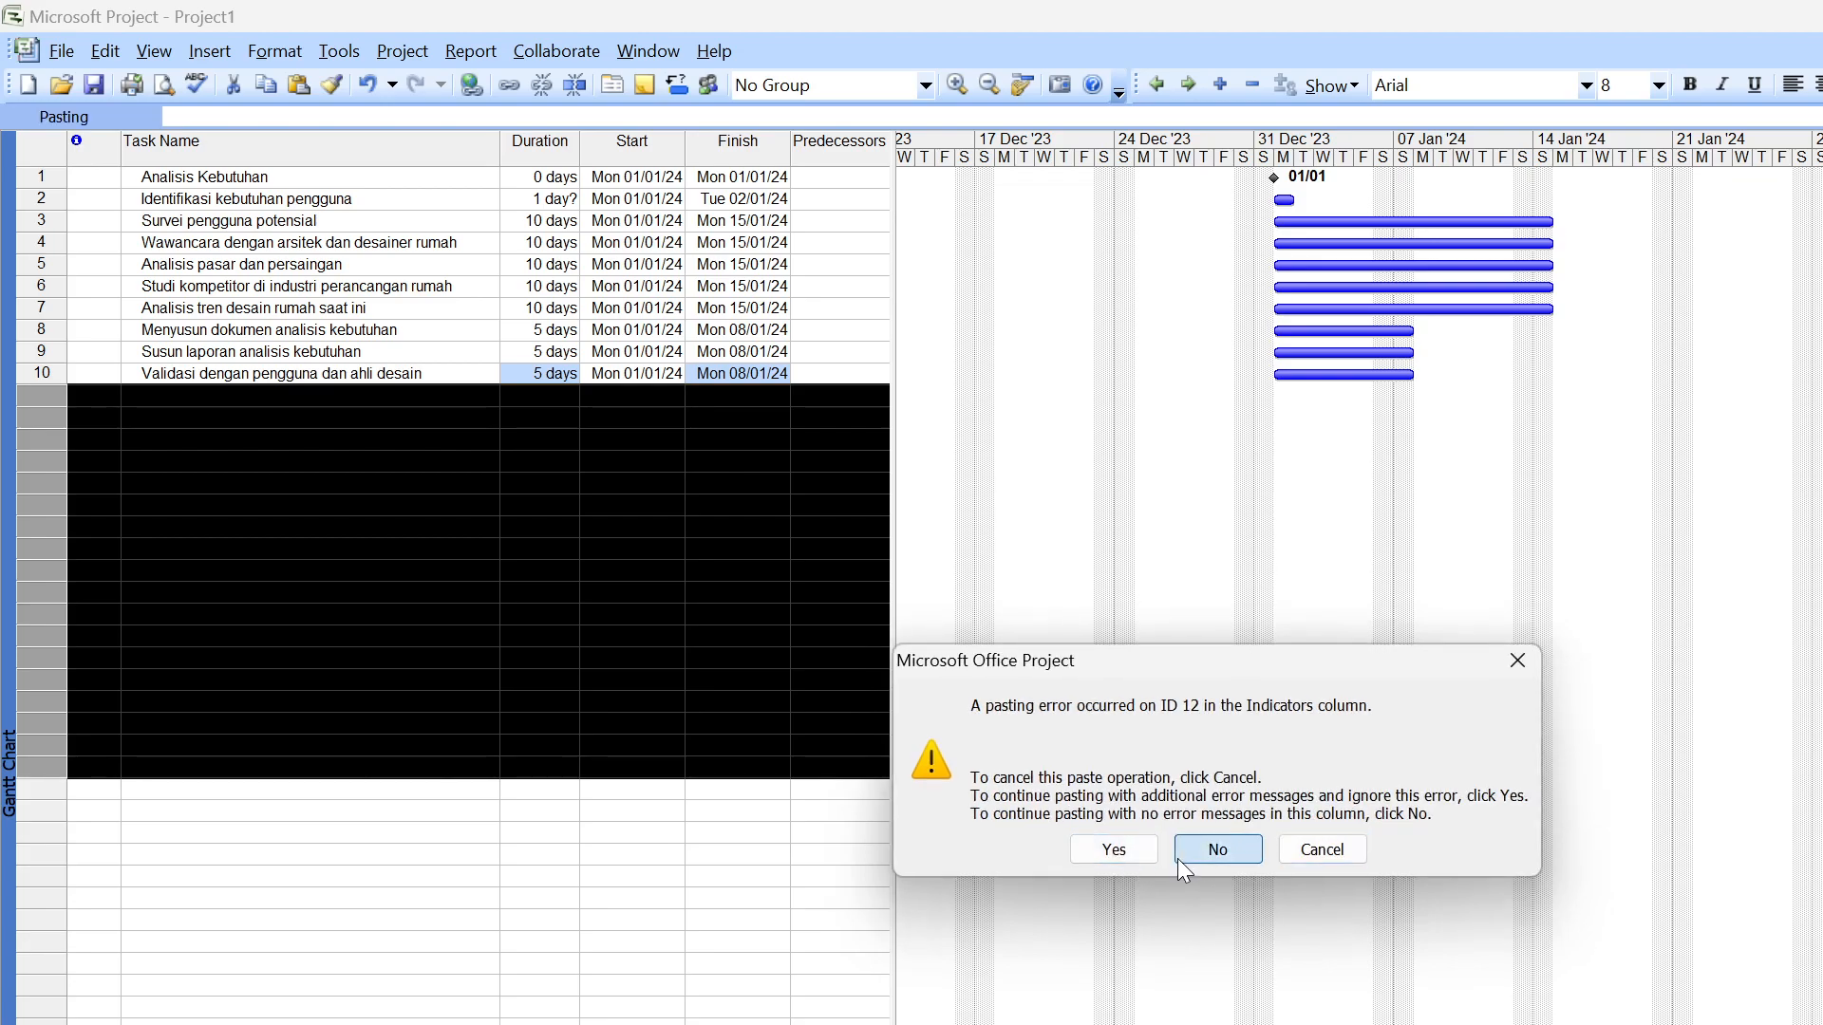
click(1218, 850)
drag(102, 395, 390, 760)
key(ctrl+v)
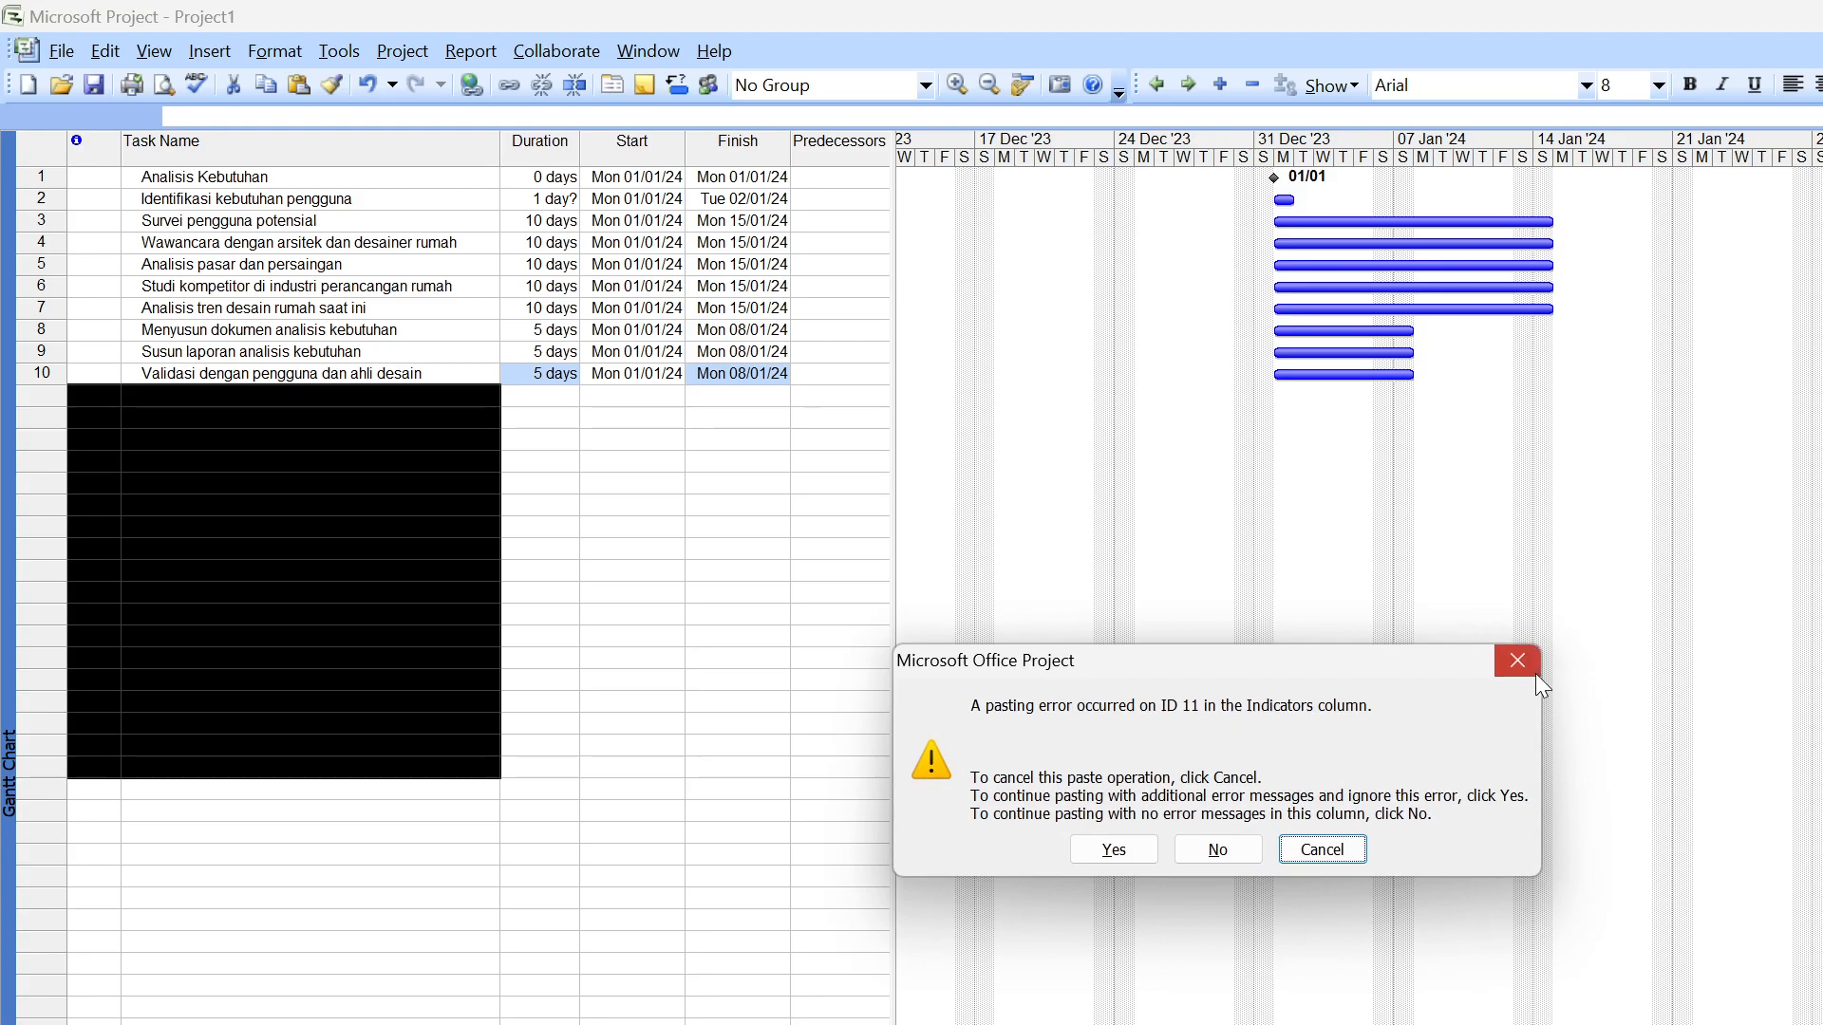
click(1535, 671)
Paste the copied Perencanaan Software section into the Task Name column starting at row 11
click(773, 440)
click(100, 393)
click(144, 400)
key(ctrl+v)
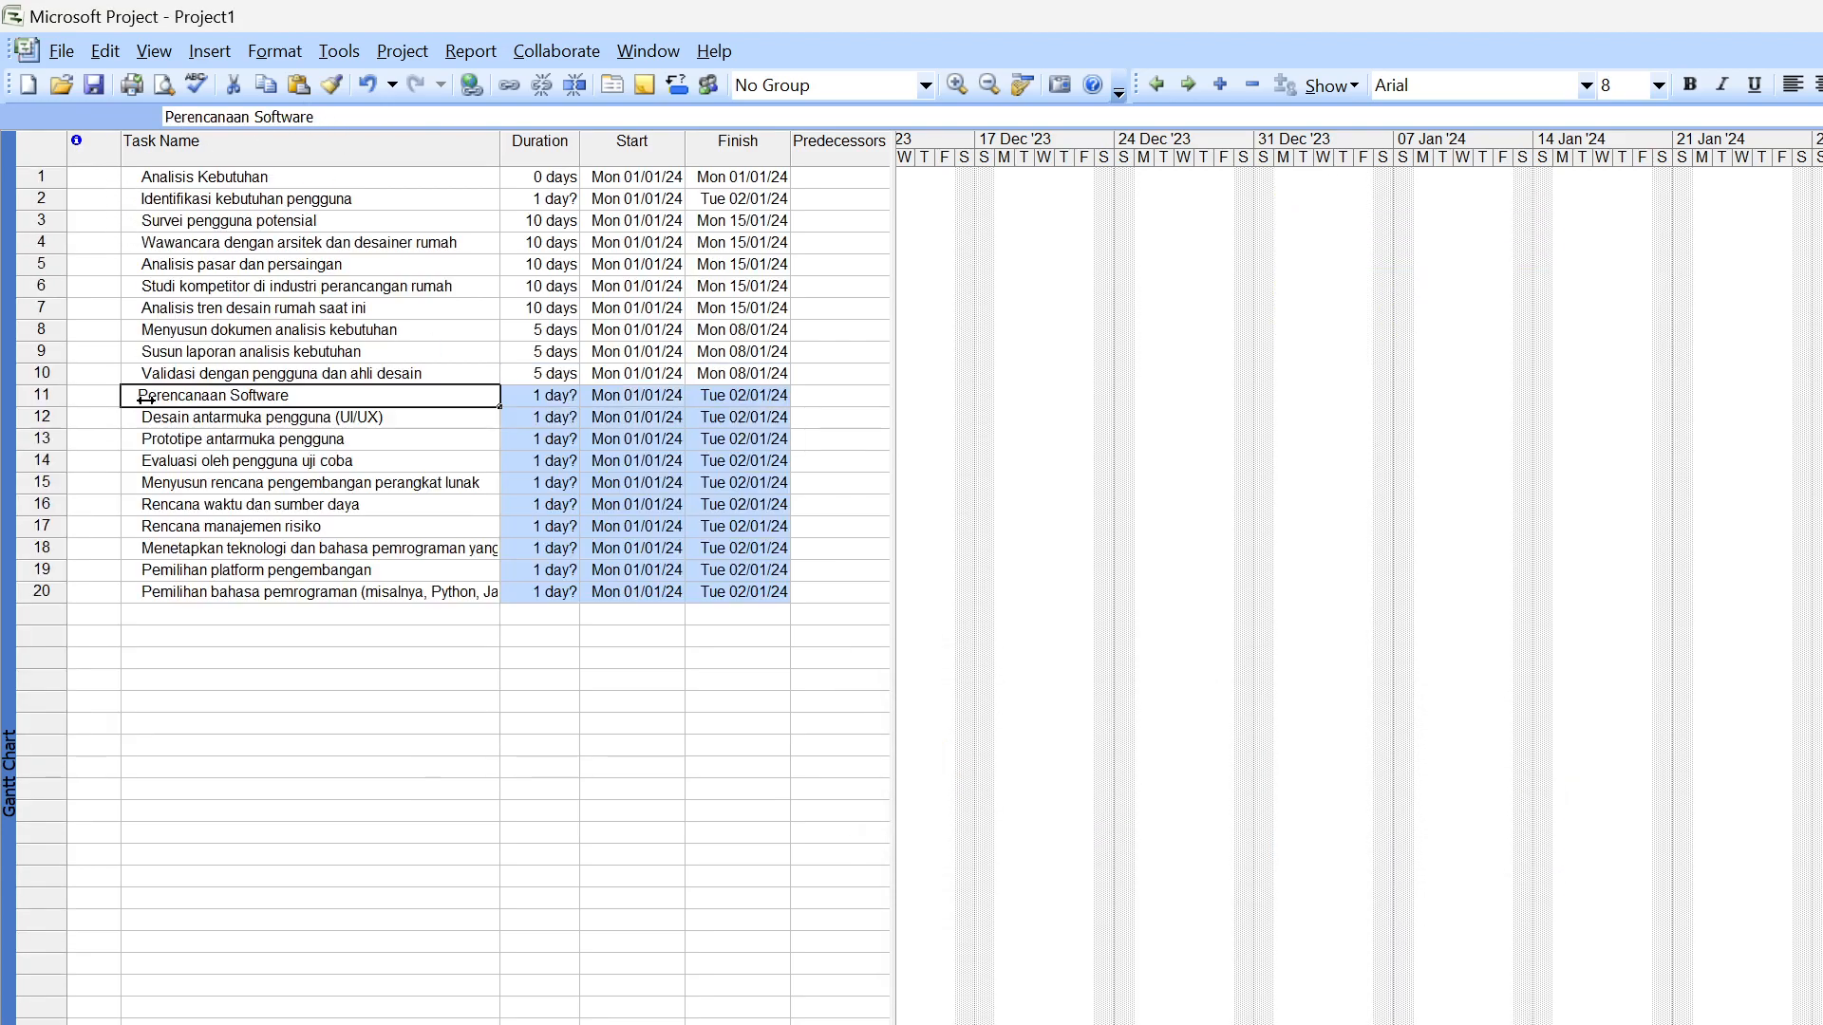
click(350, 699)
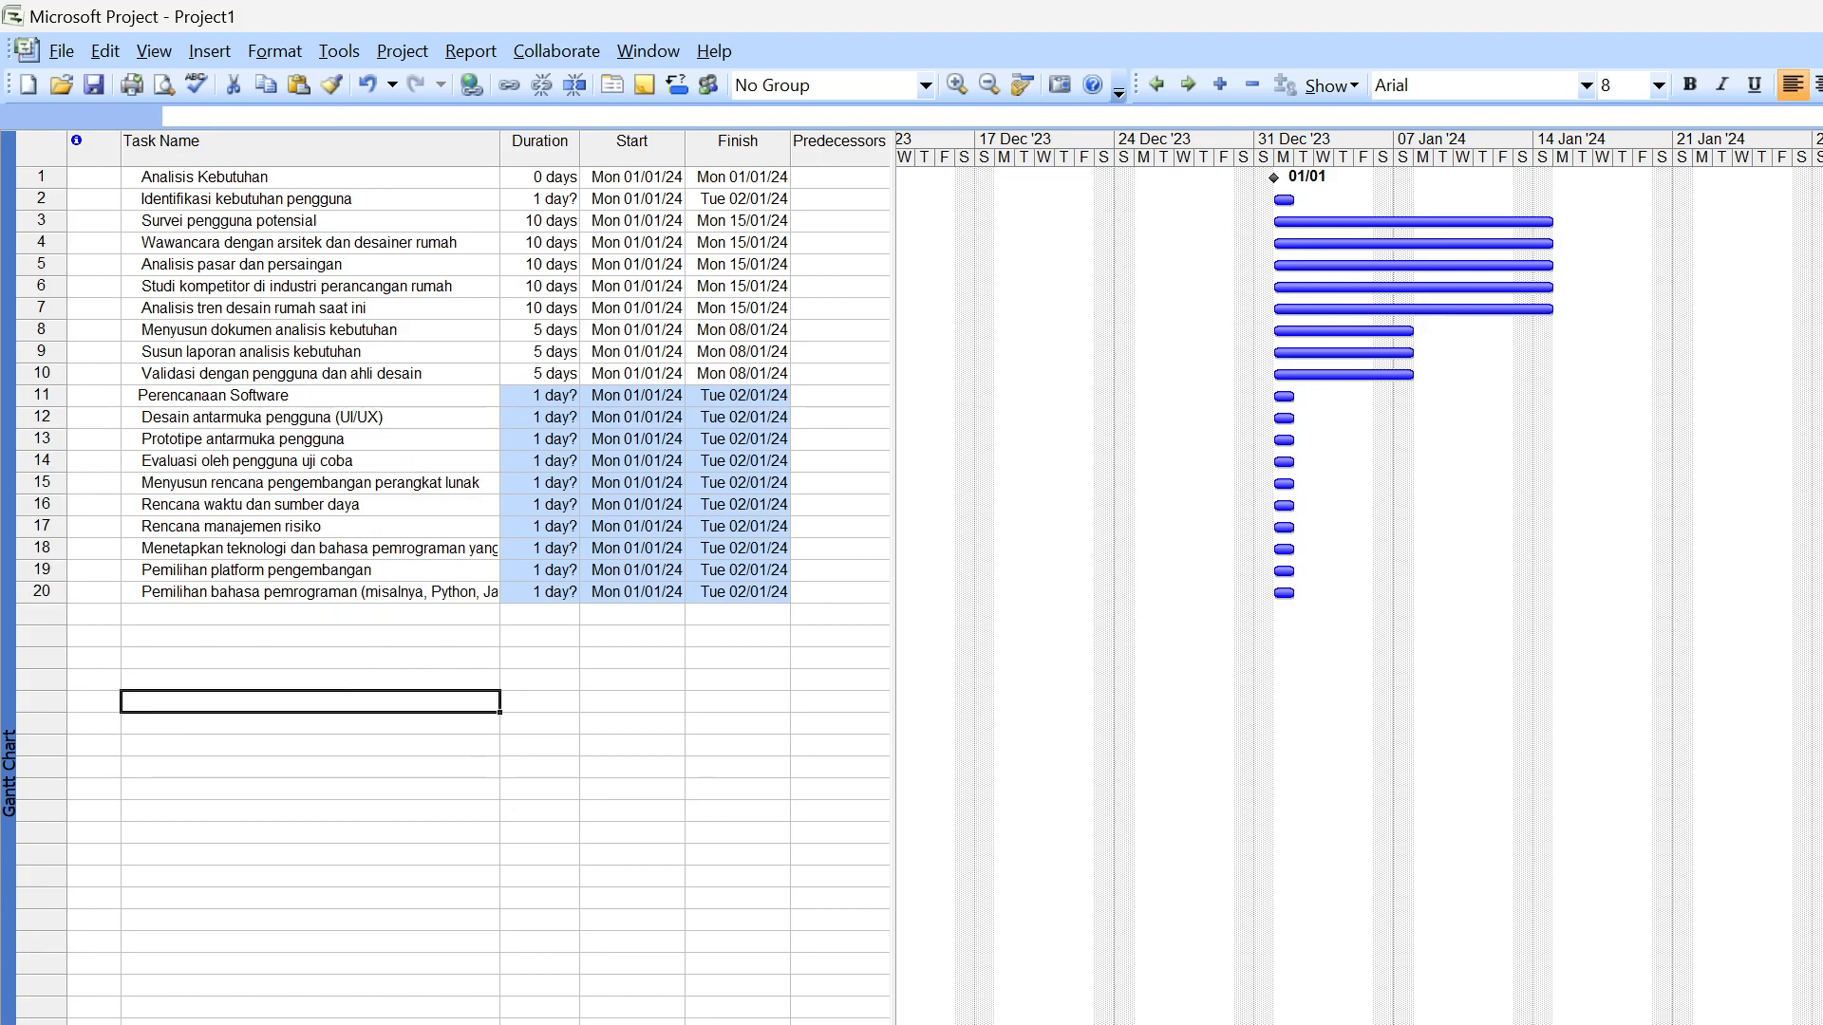
Copy the Pengujian section from the Analisis Kebutuhan notes in Notepad and paste it as tasks in Microsoft Project starting at row 21
key(alt+Tab)
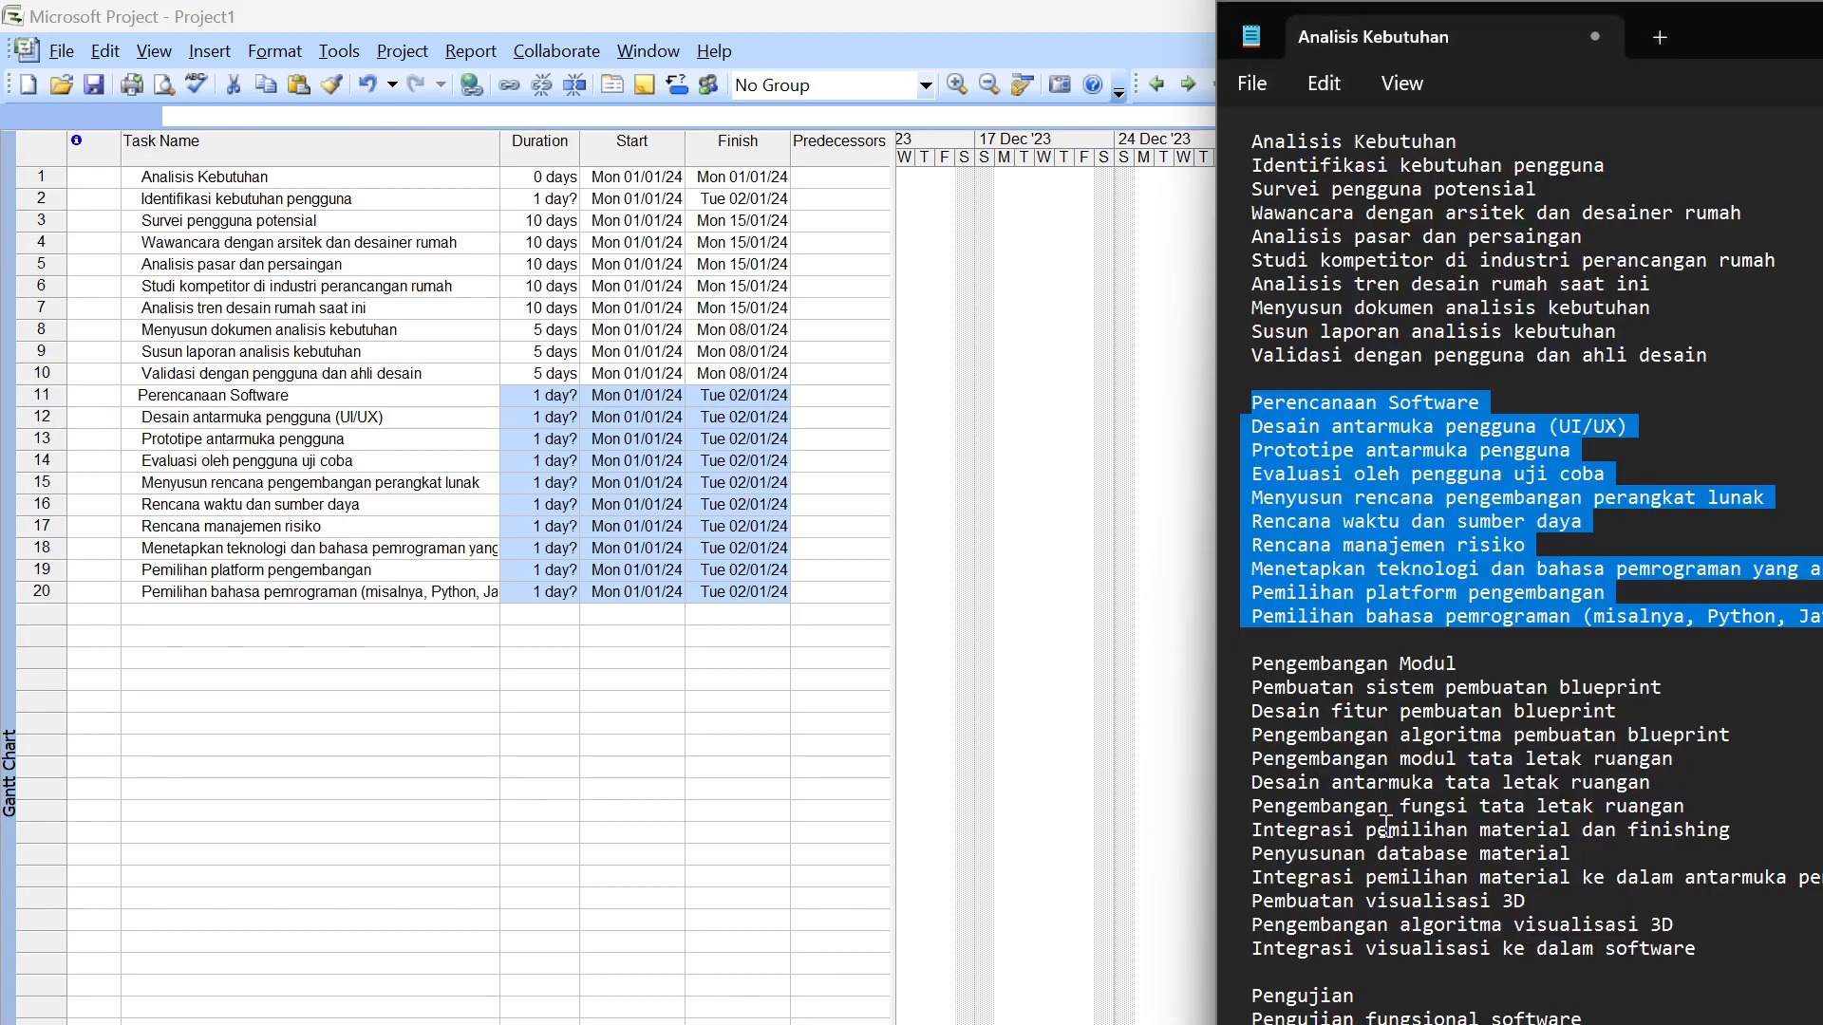
scroll(1747, 961, down, 4)
scroll(1772, 949, up, 1)
scroll(1772, 949, up, 3)
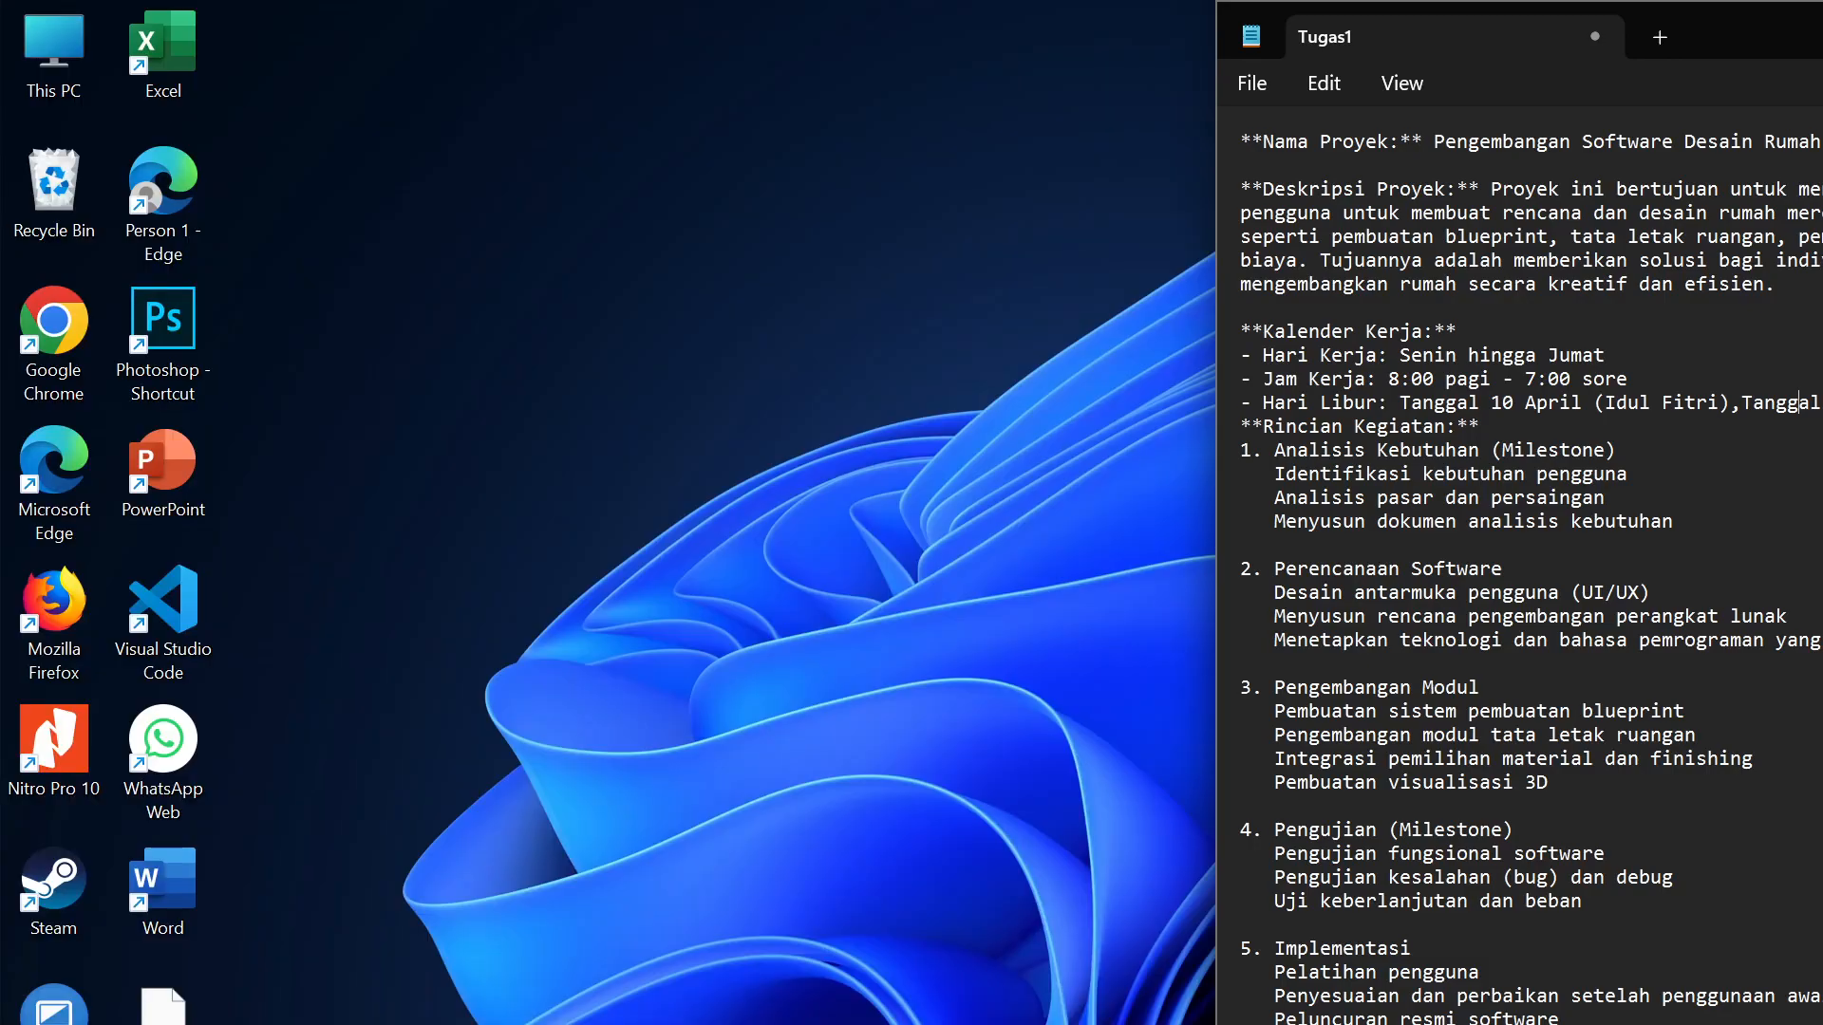
key(alt+Tab)
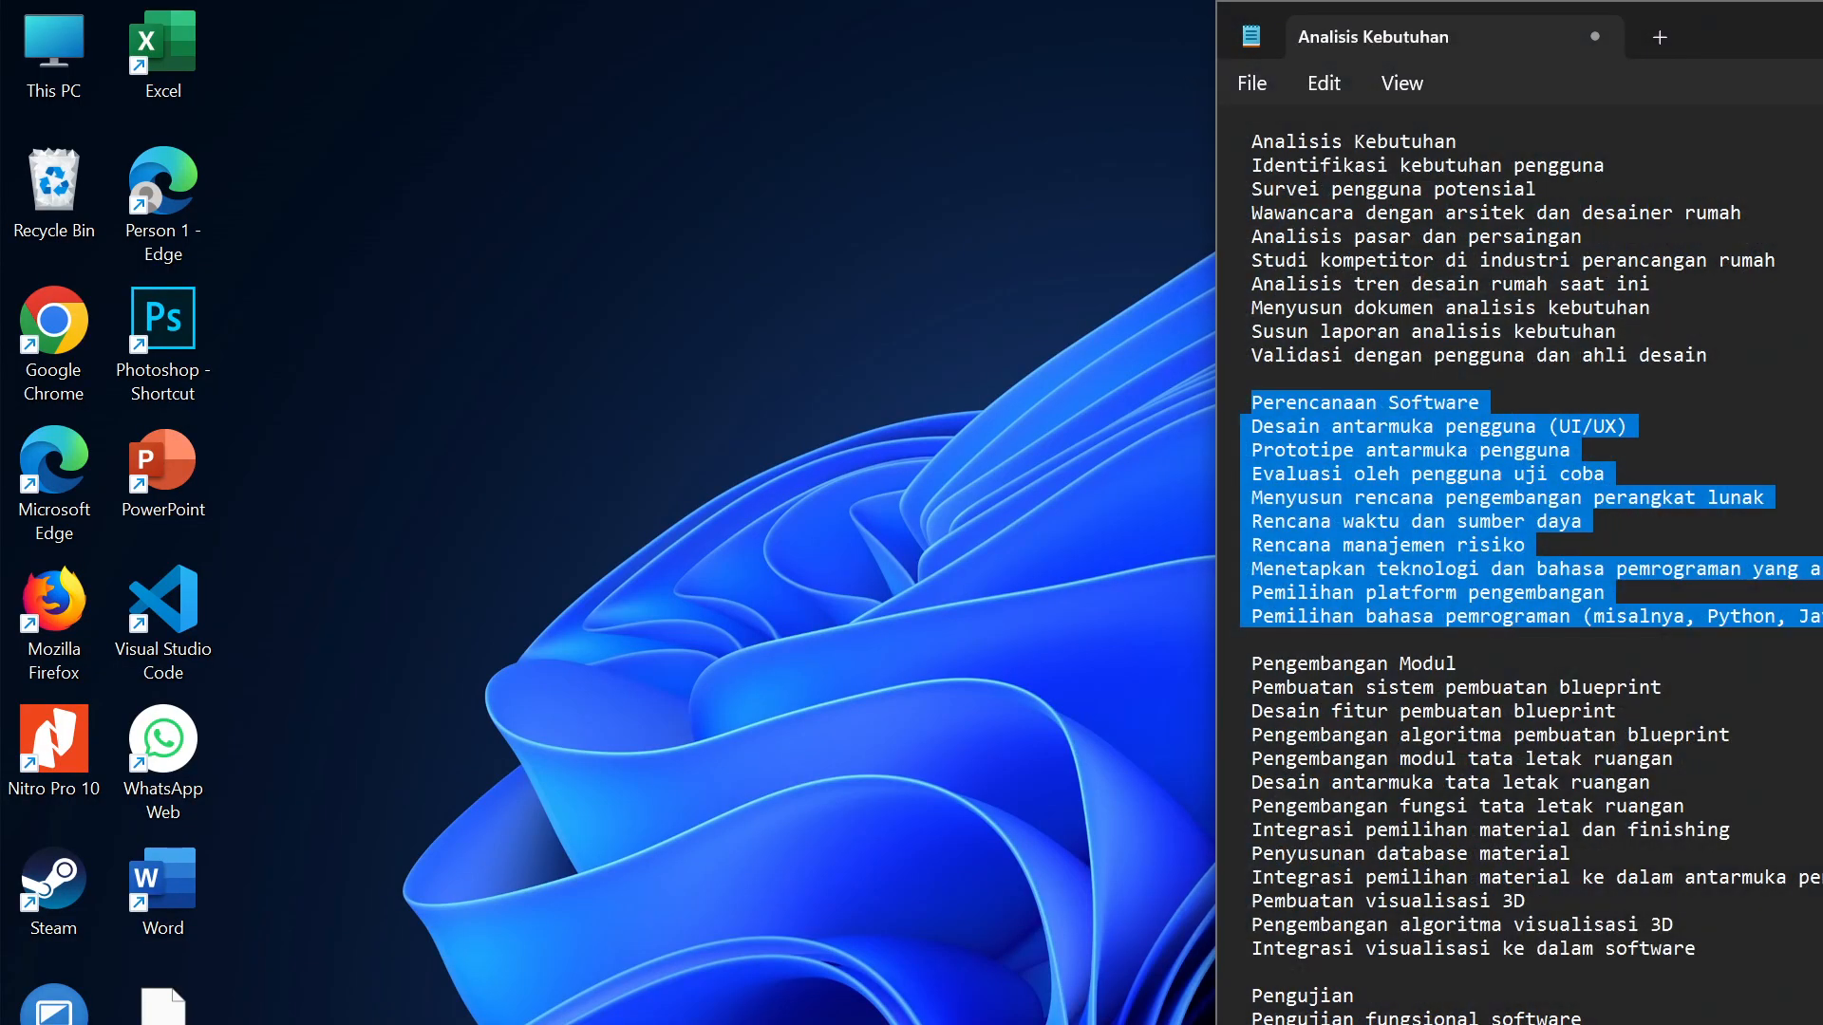
scroll(1492, 902, down, 4)
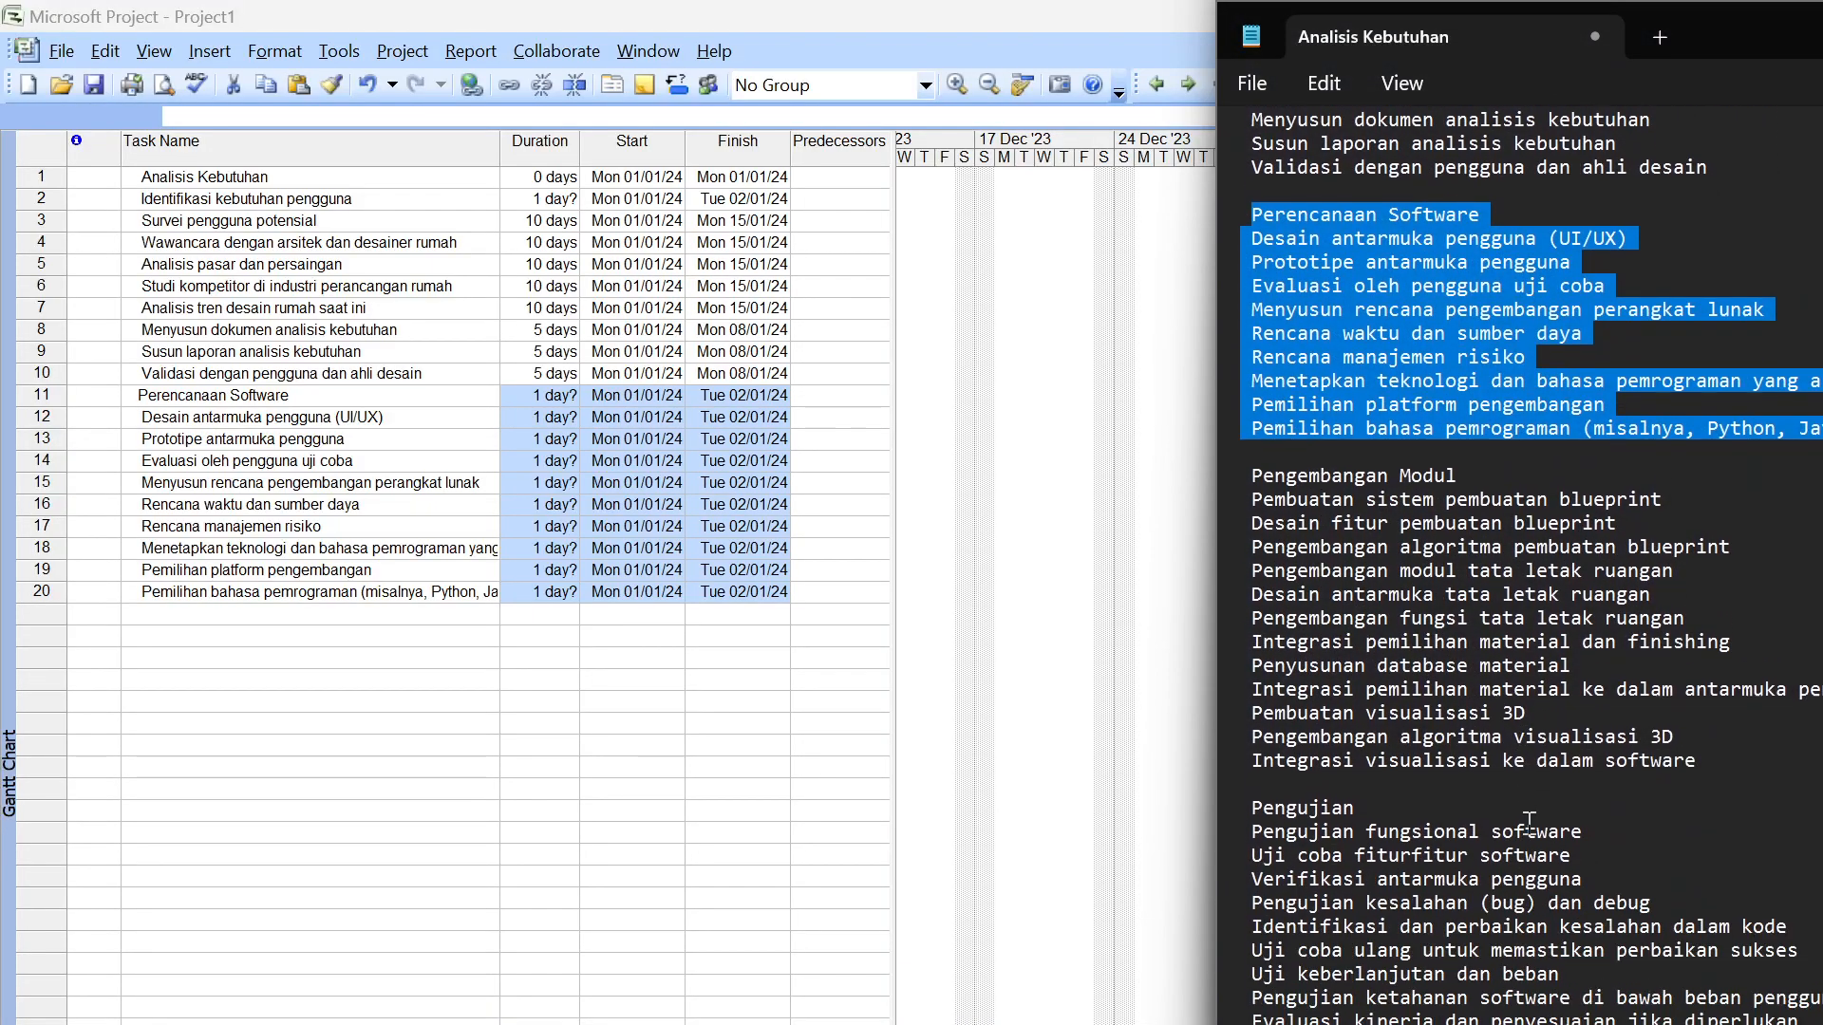
drag(1799, 953, 1246, 738)
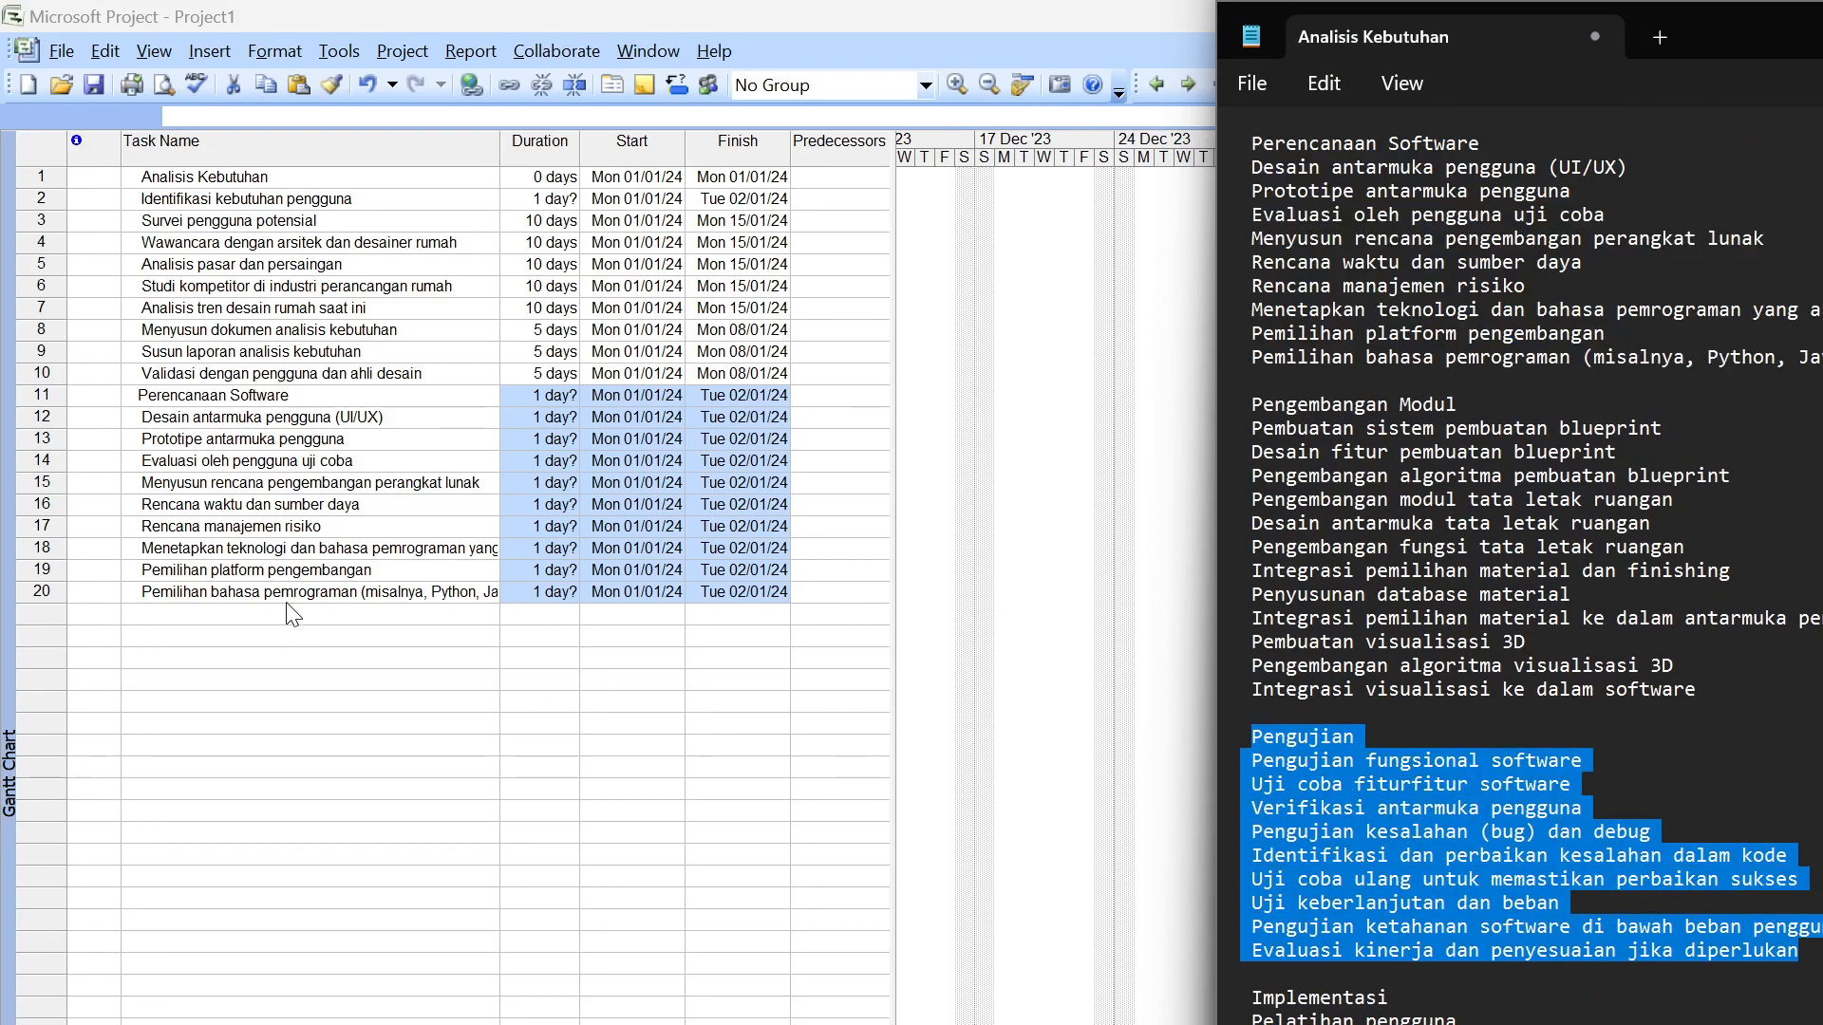
click(221, 613)
text(Pengujian Pengujian fungsional software Uji coba fiturfitur software Verifikasi antarmuka pengguna Pengujian kesalahan (bug) dan debug Identifikasi dan perbaikan kesalahan dalam kode Uji coba ulang untuk memastikan perbaikan sukses Uji keberlanjutan dan beban Pengujian ketahanan software di bawah beban pengguna Evaluasi kinerja dan penyesuaian jika diperlukan)
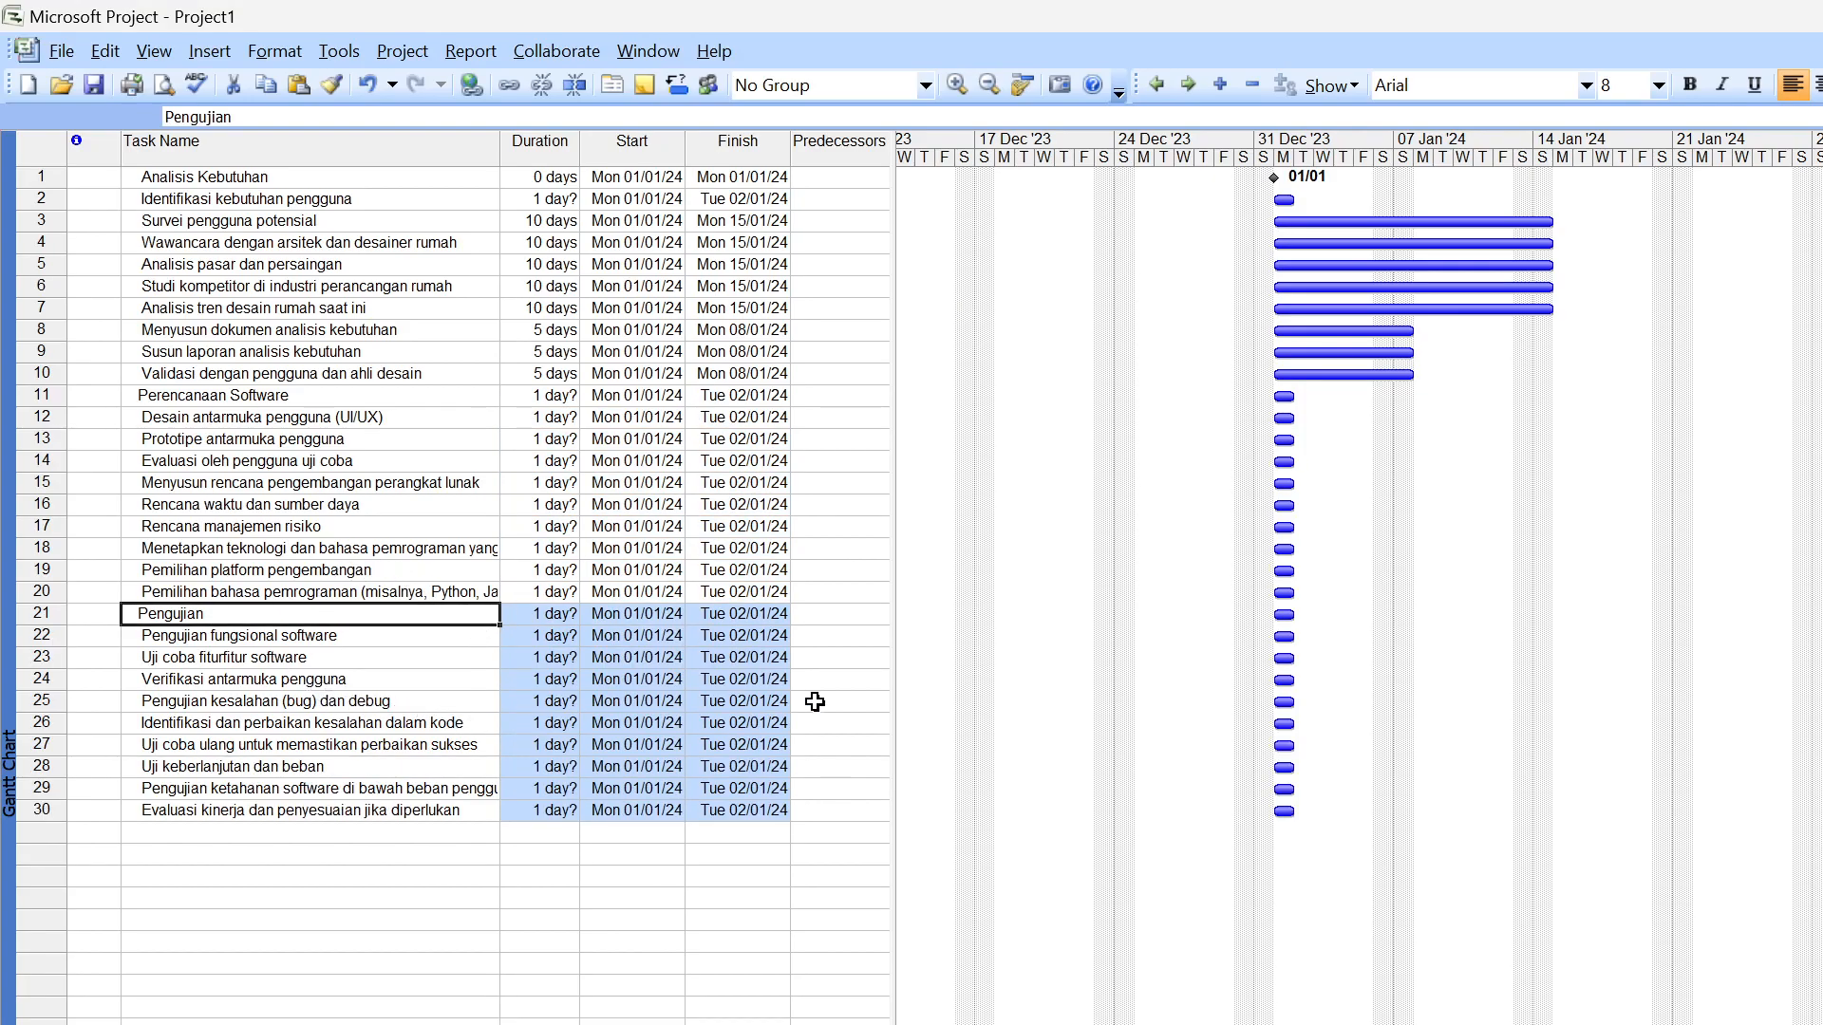
Set the duration of the Perencanaan Software task to 5 days
click(547, 395)
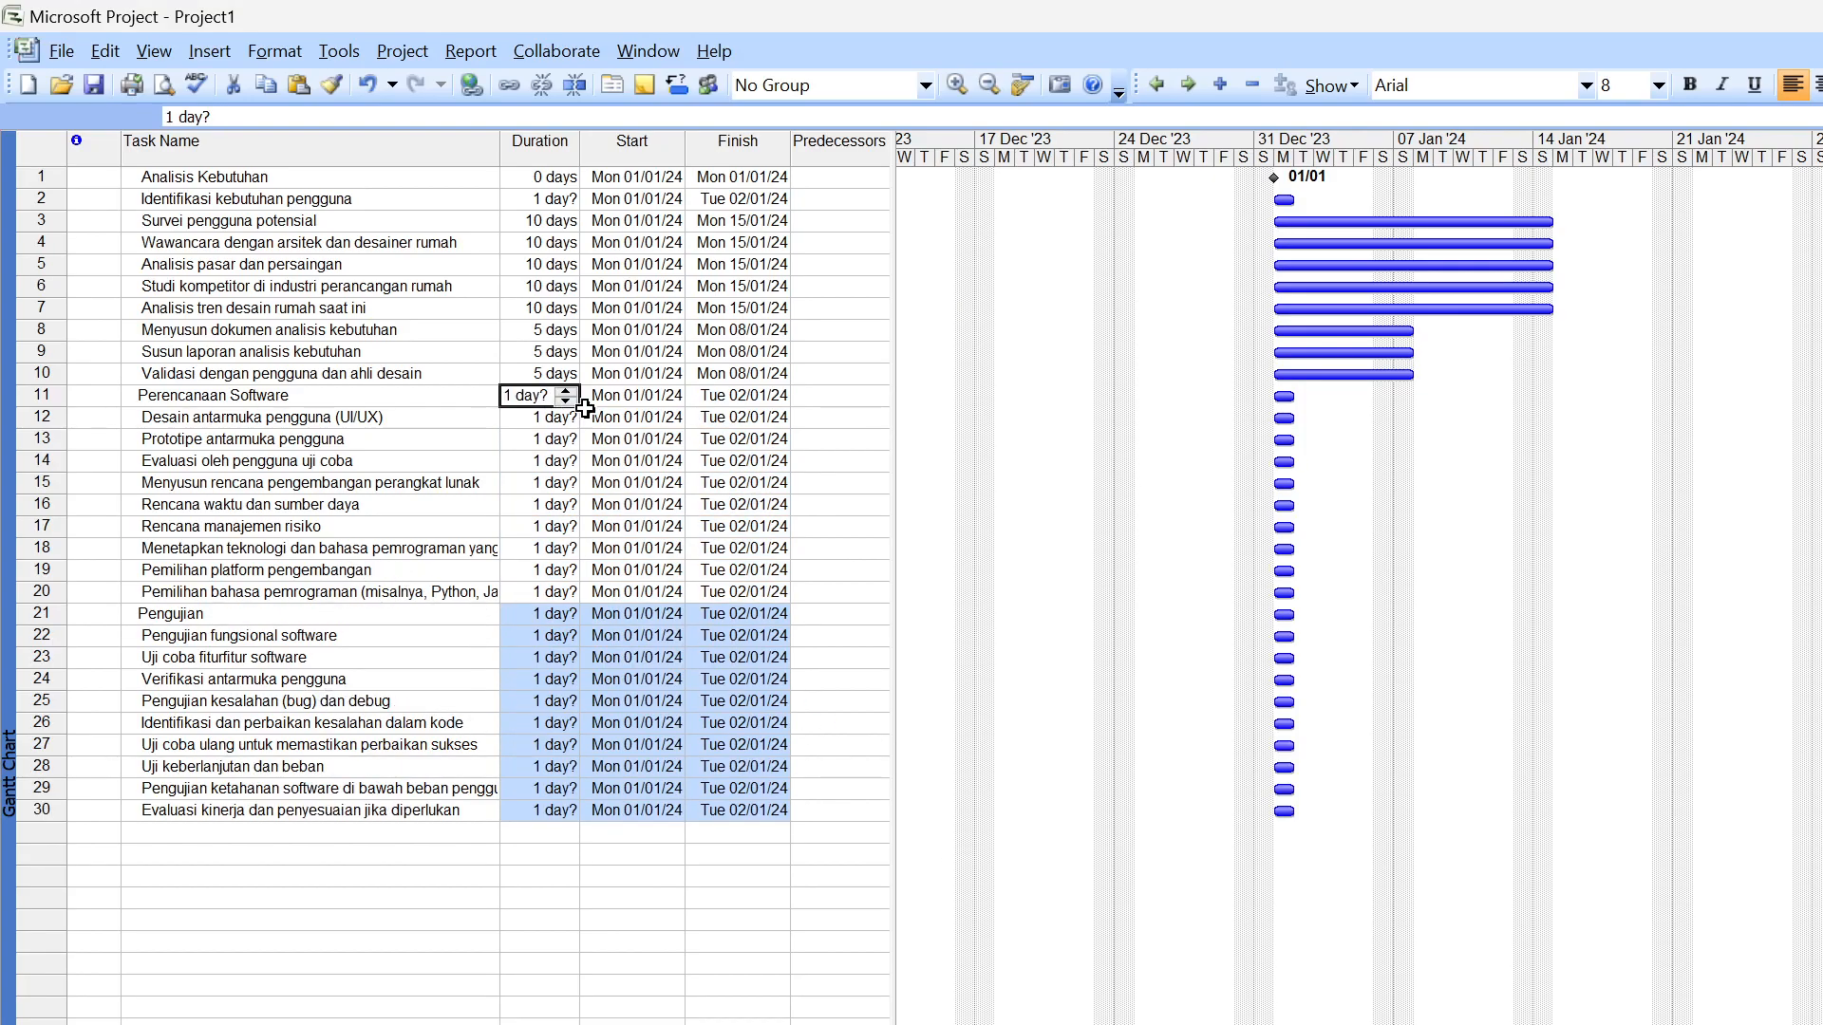
click(566, 390)
click(566, 390)
click(566, 391)
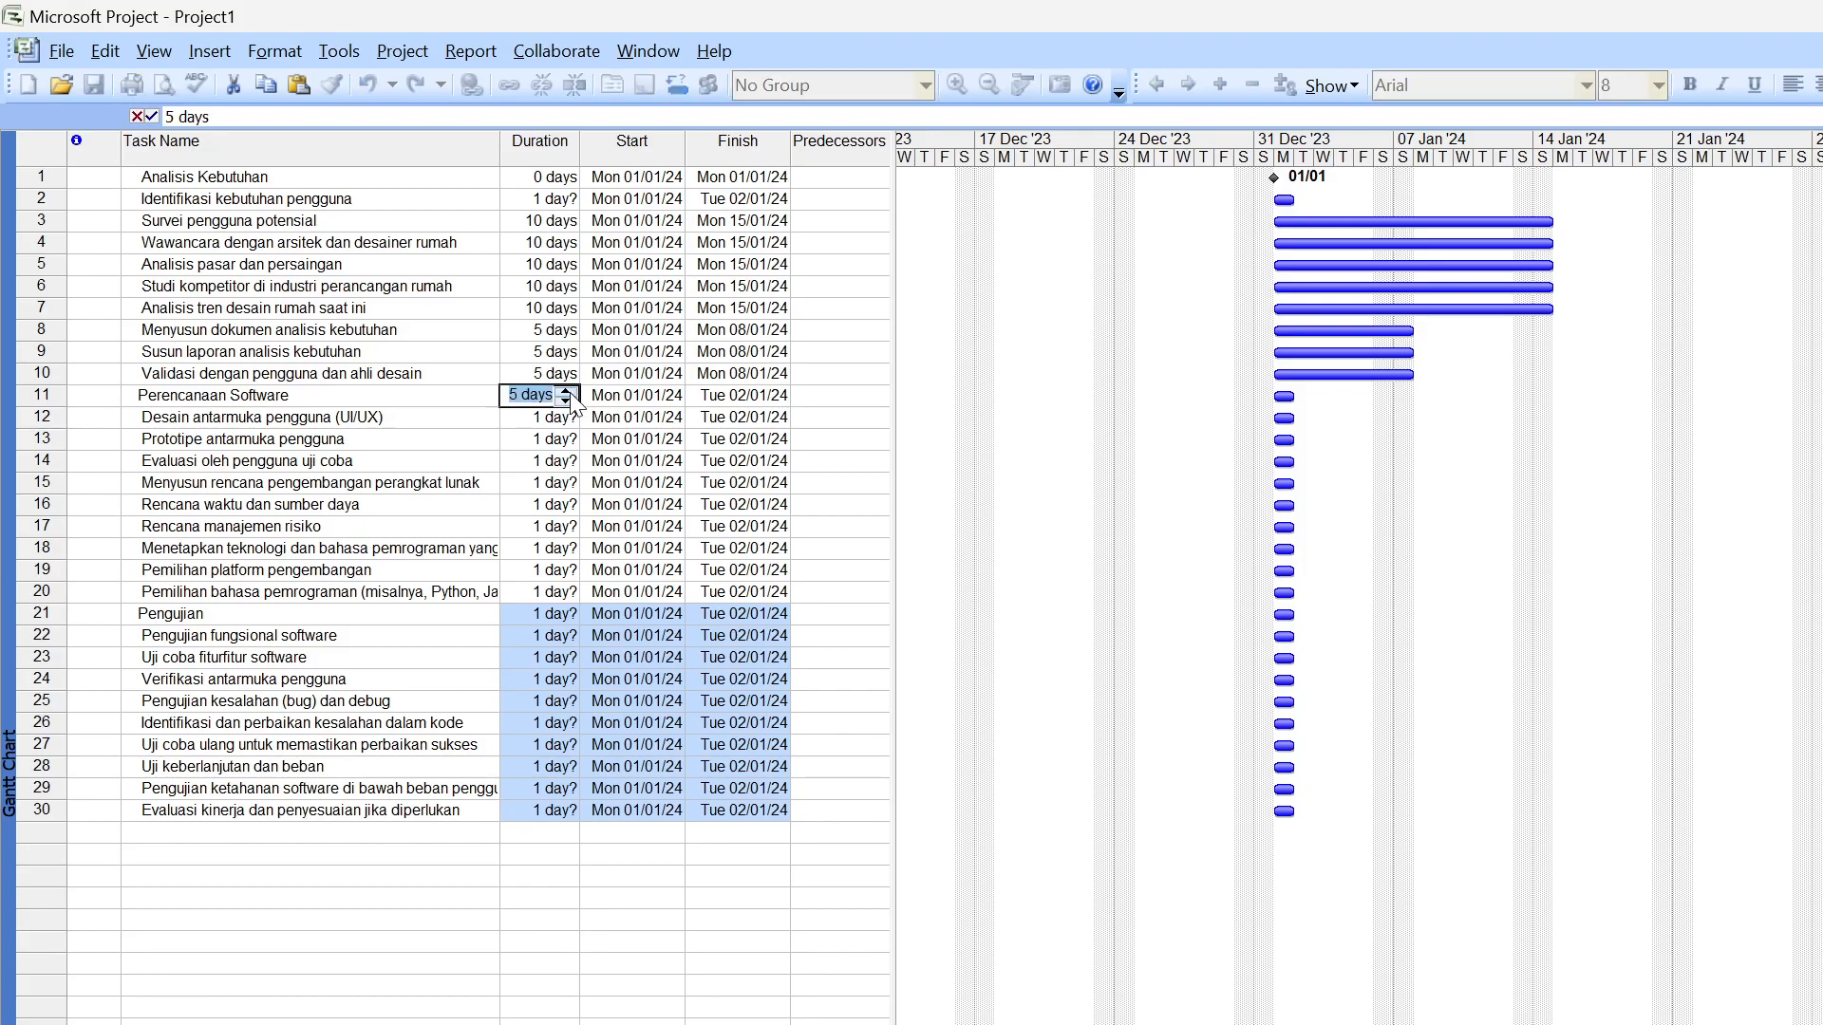
Set the duration of the Desain antarmuka pengguna (UI/UX) task to 5 days
click(567, 416)
click(565, 412)
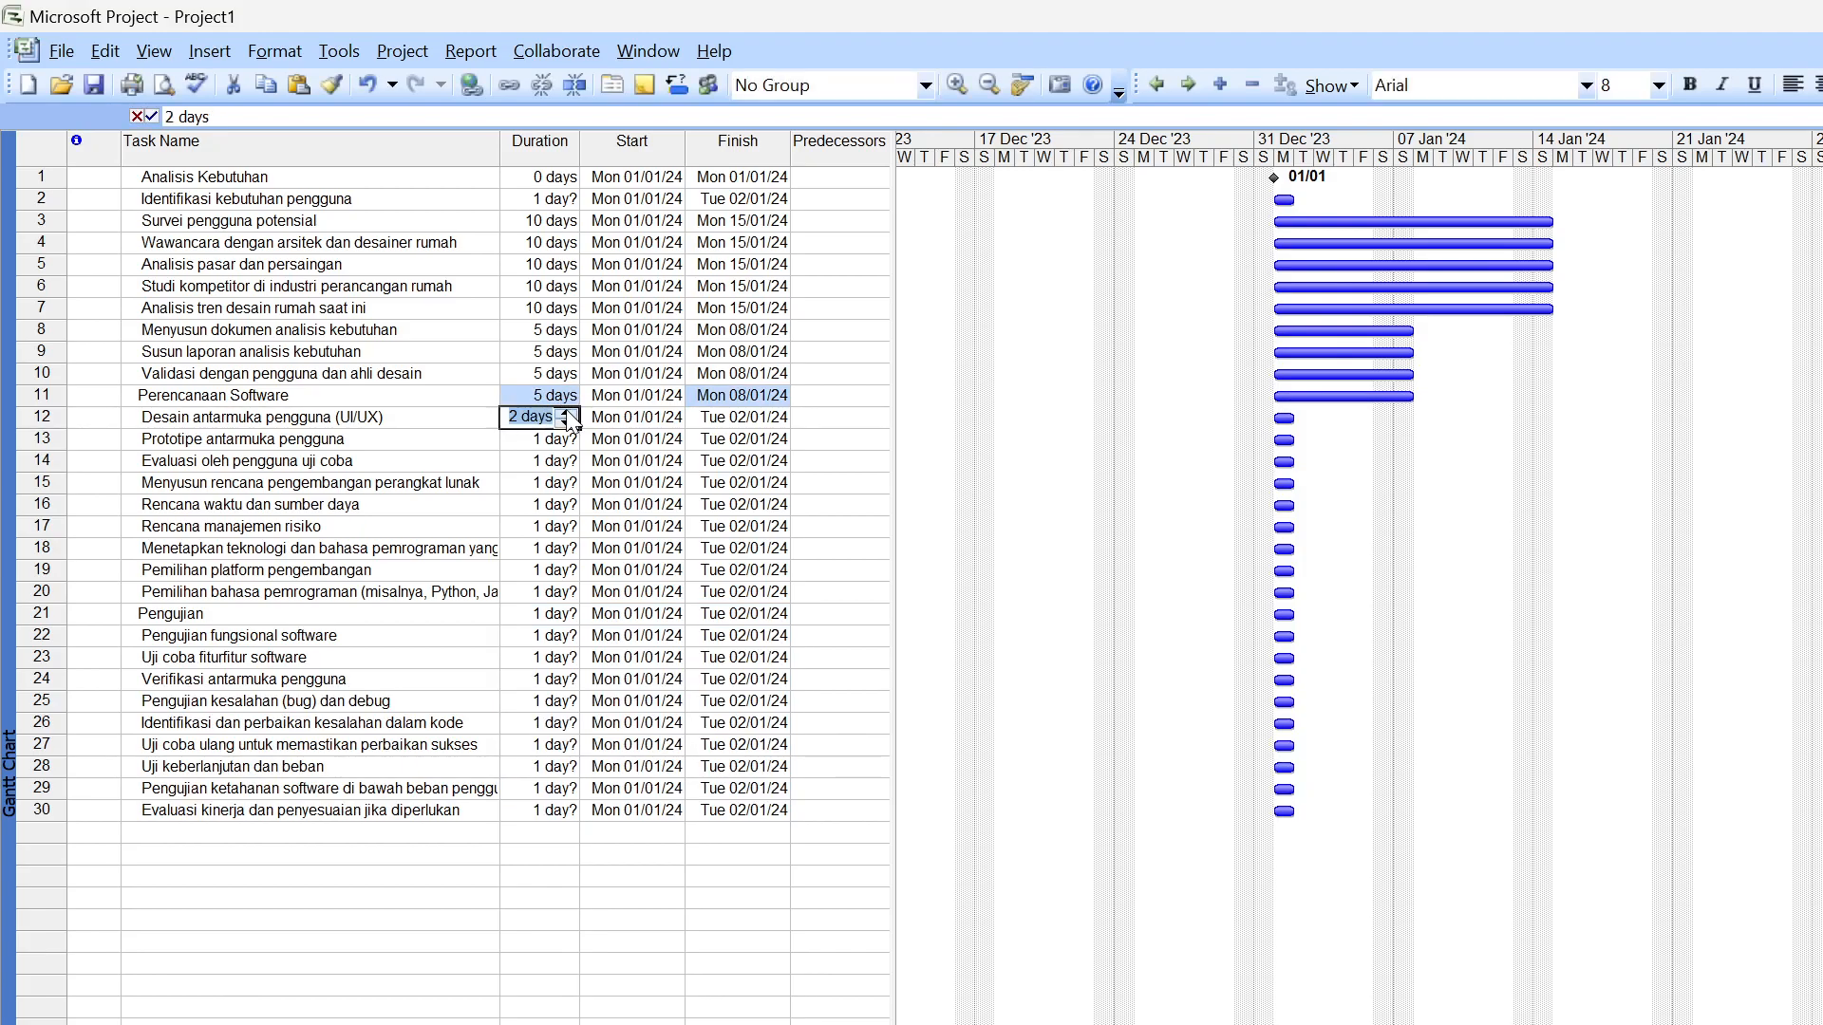
click(566, 412)
click(565, 413)
click(566, 412)
Set the duration of the Prototipe antarmuka pengguna task to 5 days and dismiss the Planning Wizard tip
click(568, 439)
click(566, 434)
click(565, 433)
click(565, 434)
click(566, 434)
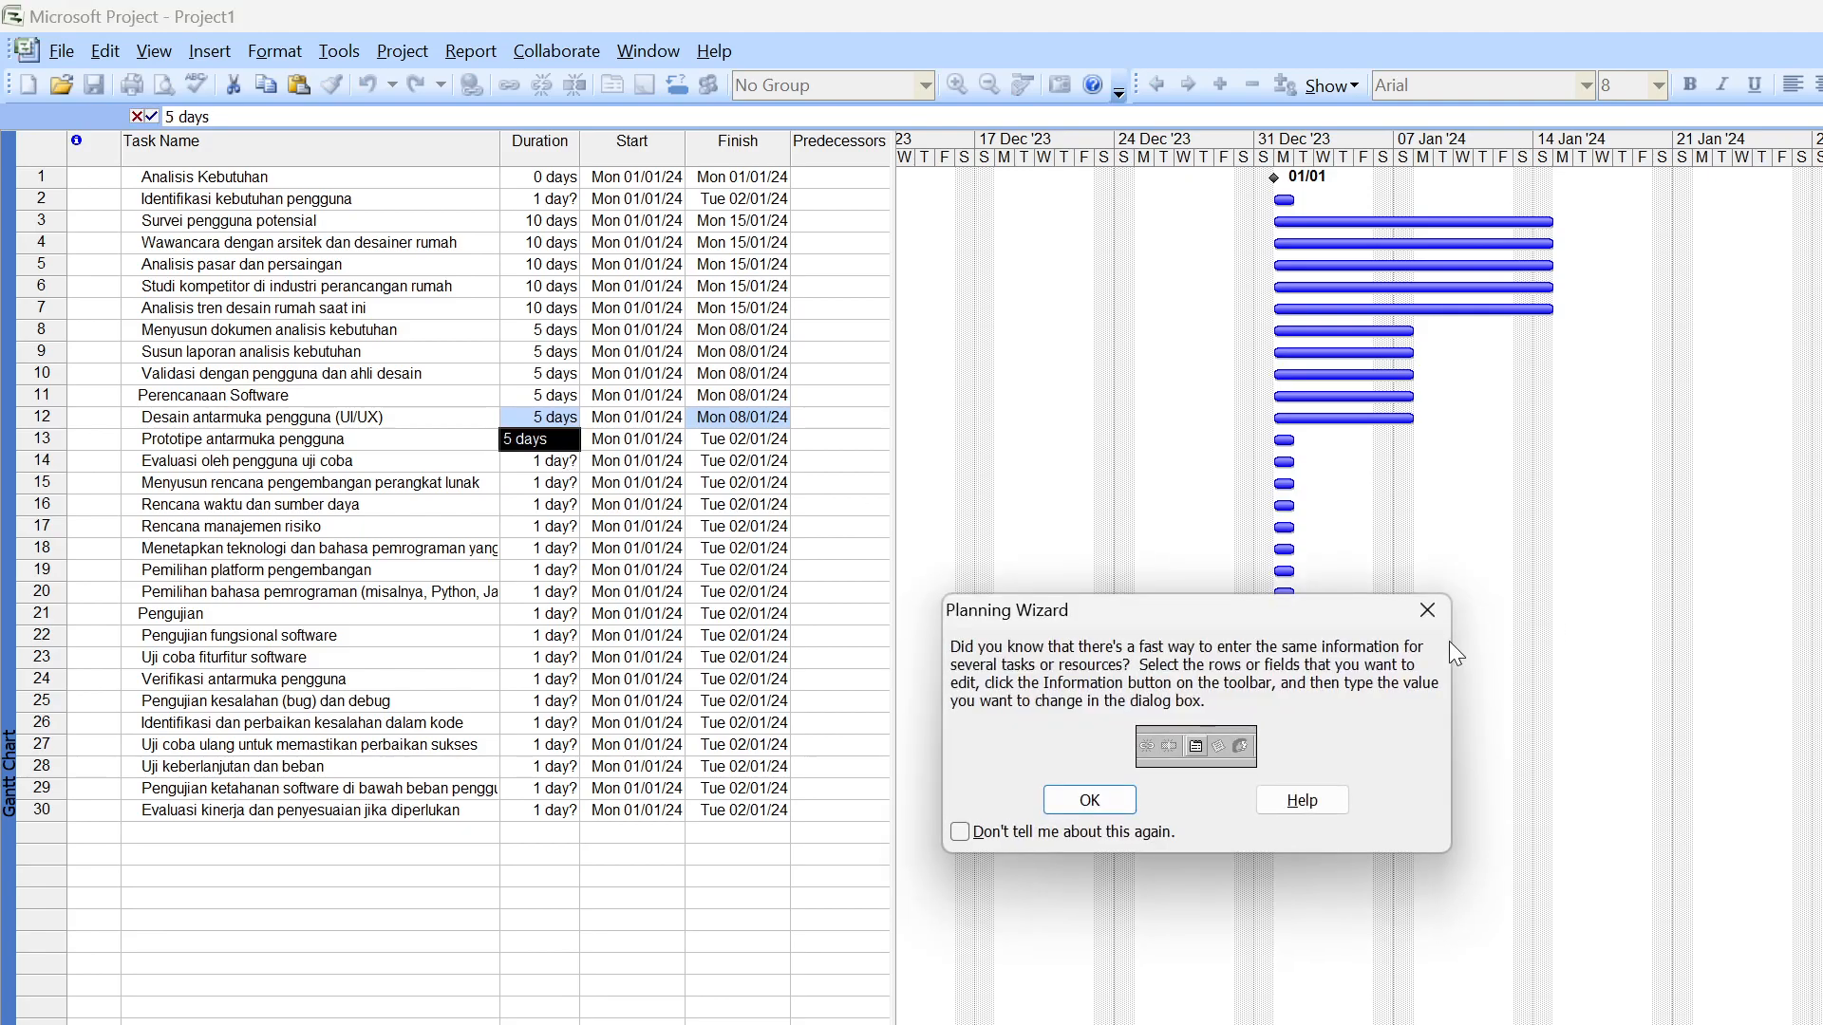
click(1427, 610)
Set the duration of the Evaluasi oleh pengguna uji coba task to 7 days
click(568, 462)
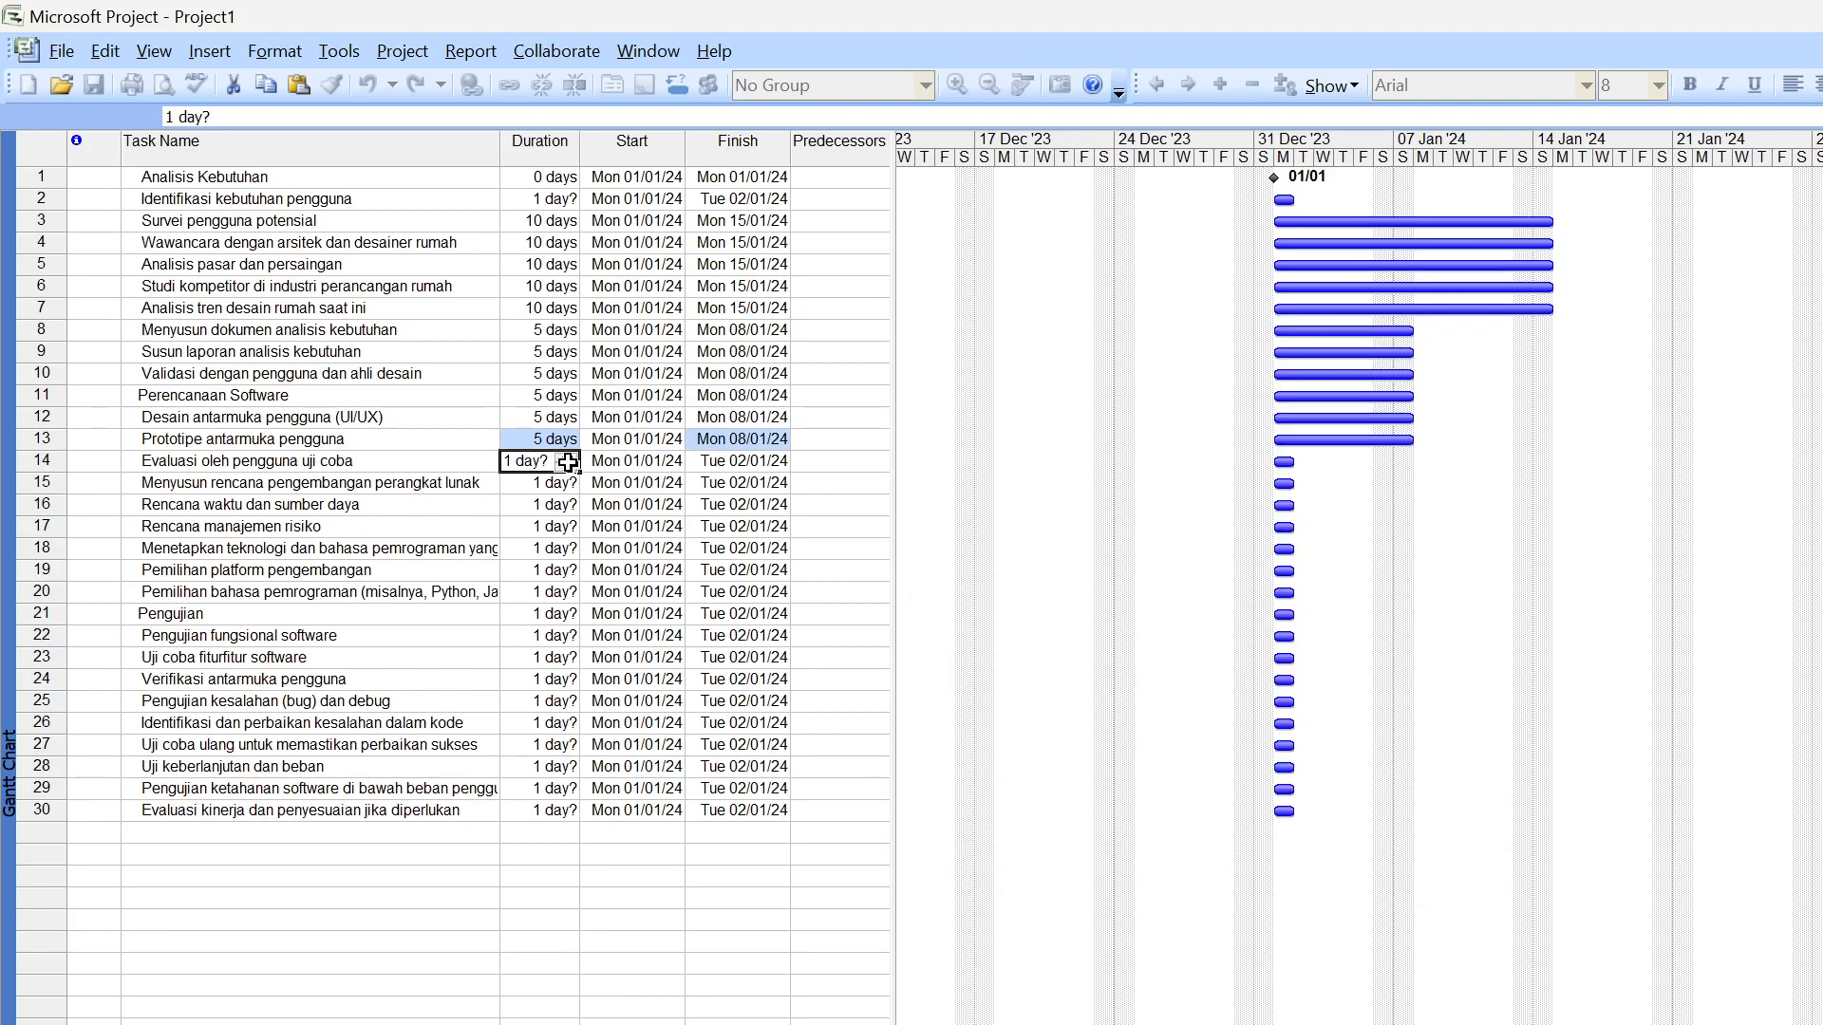
click(566, 456)
click(566, 456)
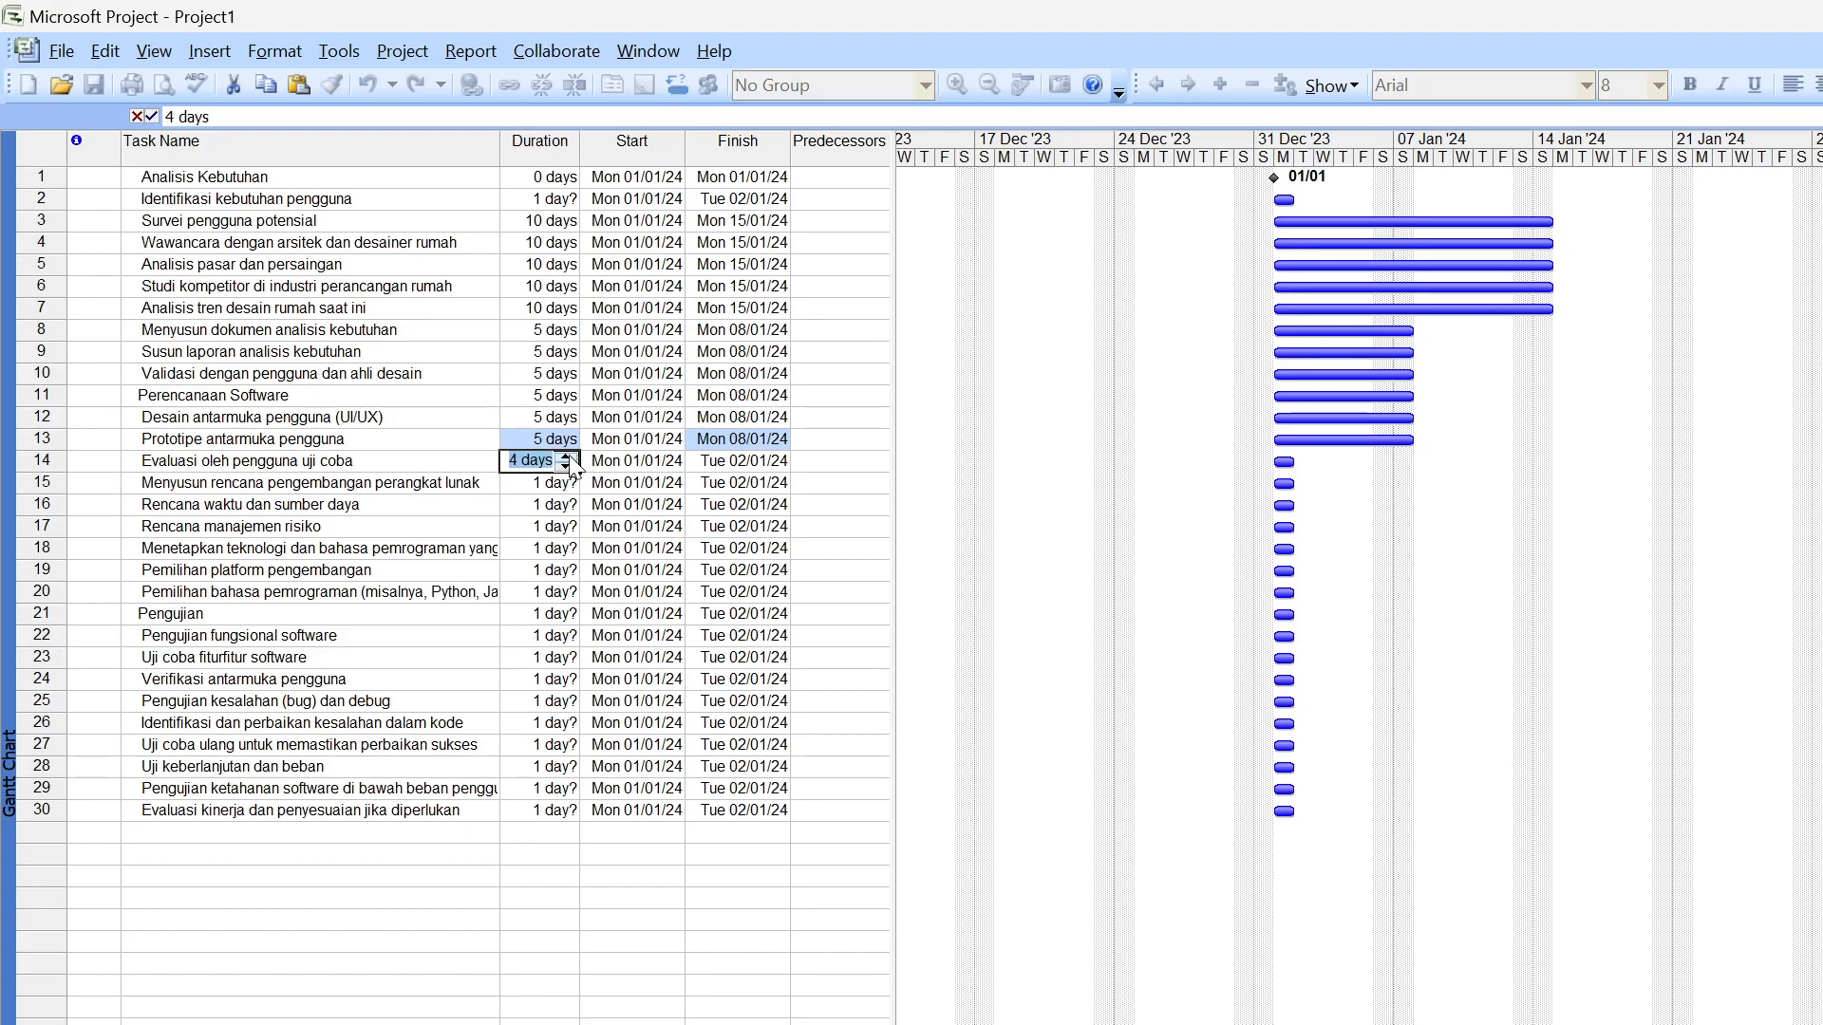
Set the duration of the Menyusun rencana pengembangan perangkat lunak task to 7 days
click(549, 484)
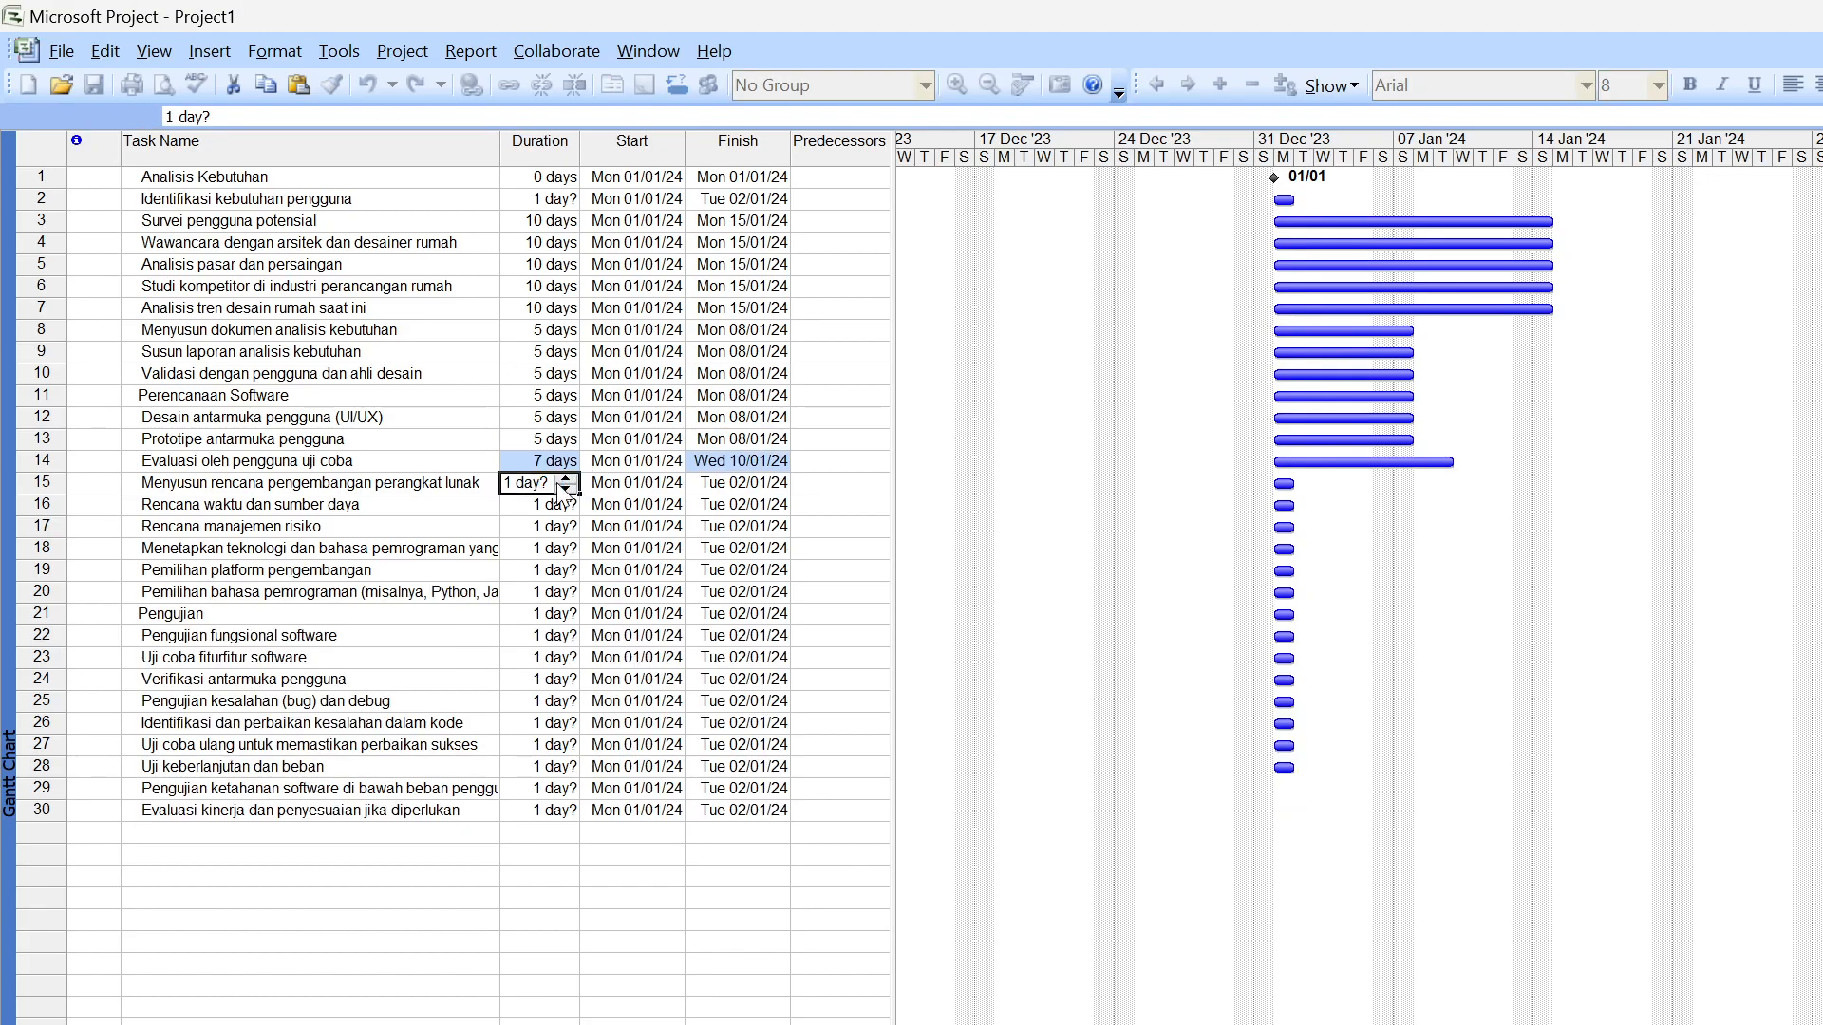
click(567, 479)
click(567, 479)
click(567, 478)
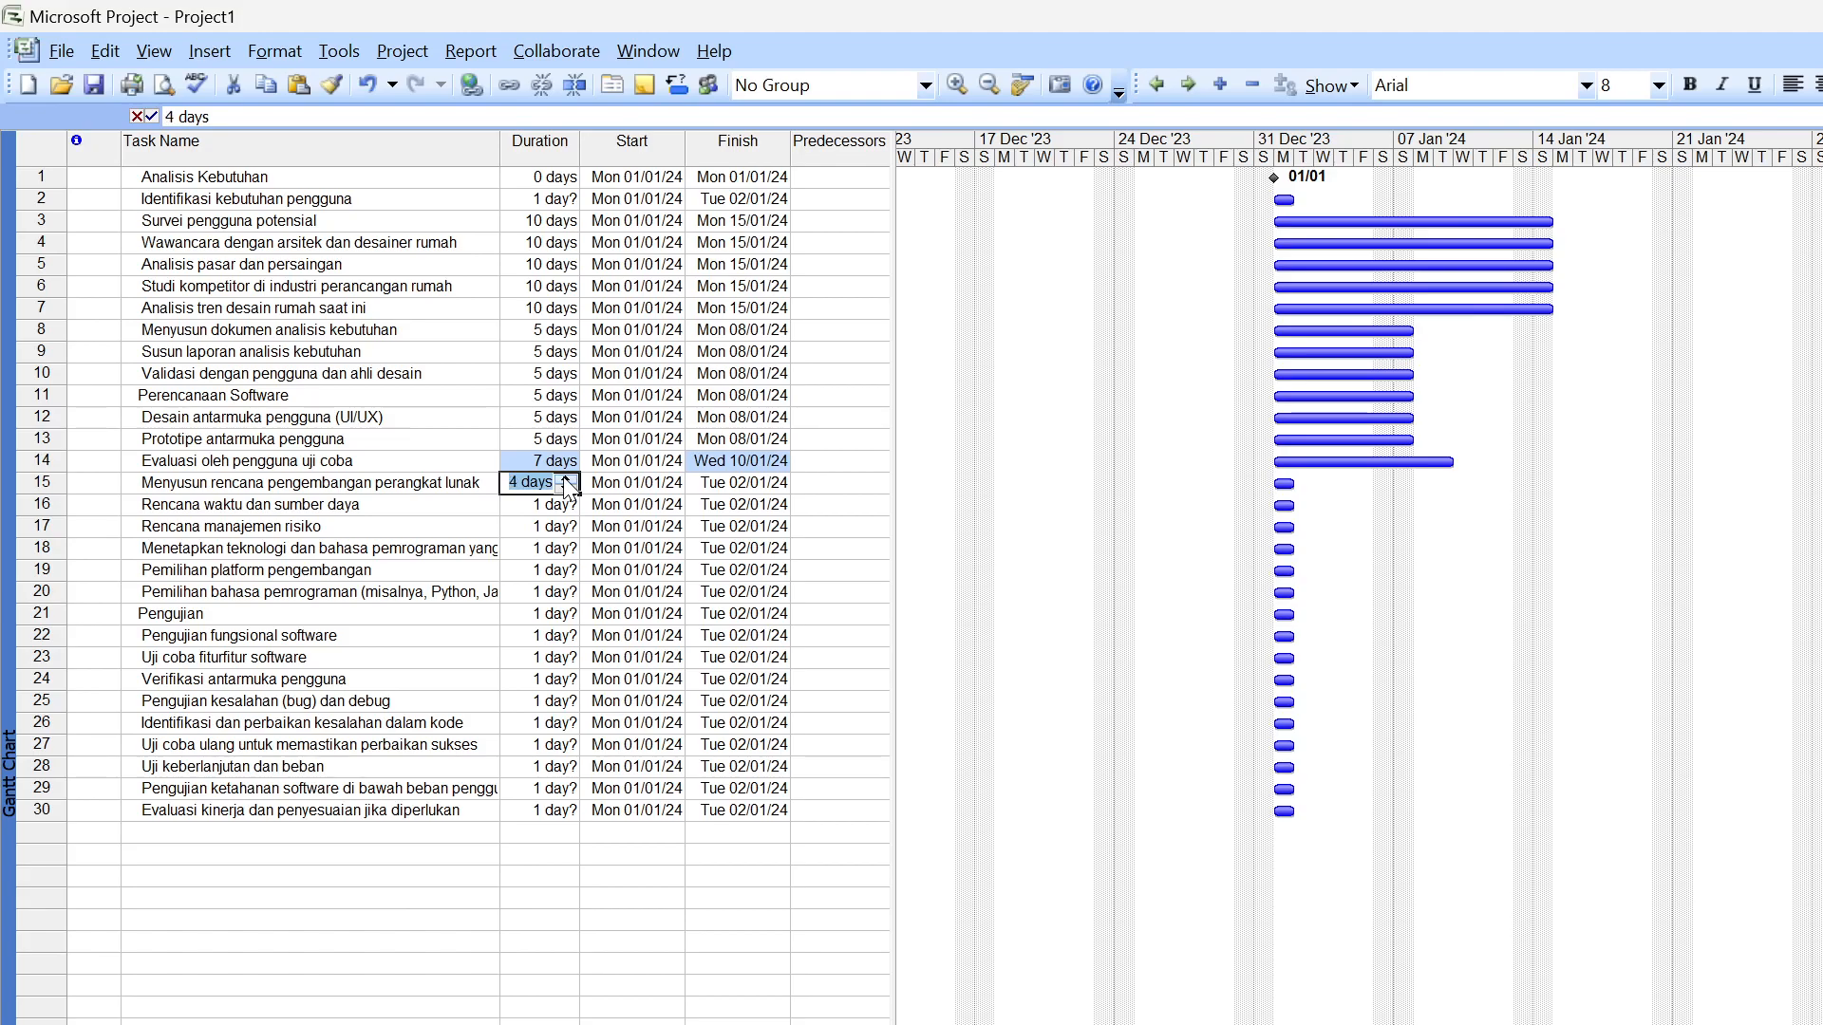
click(567, 478)
click(567, 478)
Set the duration of the Rencana waktu dan sumber daya task to 7 days
click(555, 506)
click(567, 500)
click(567, 501)
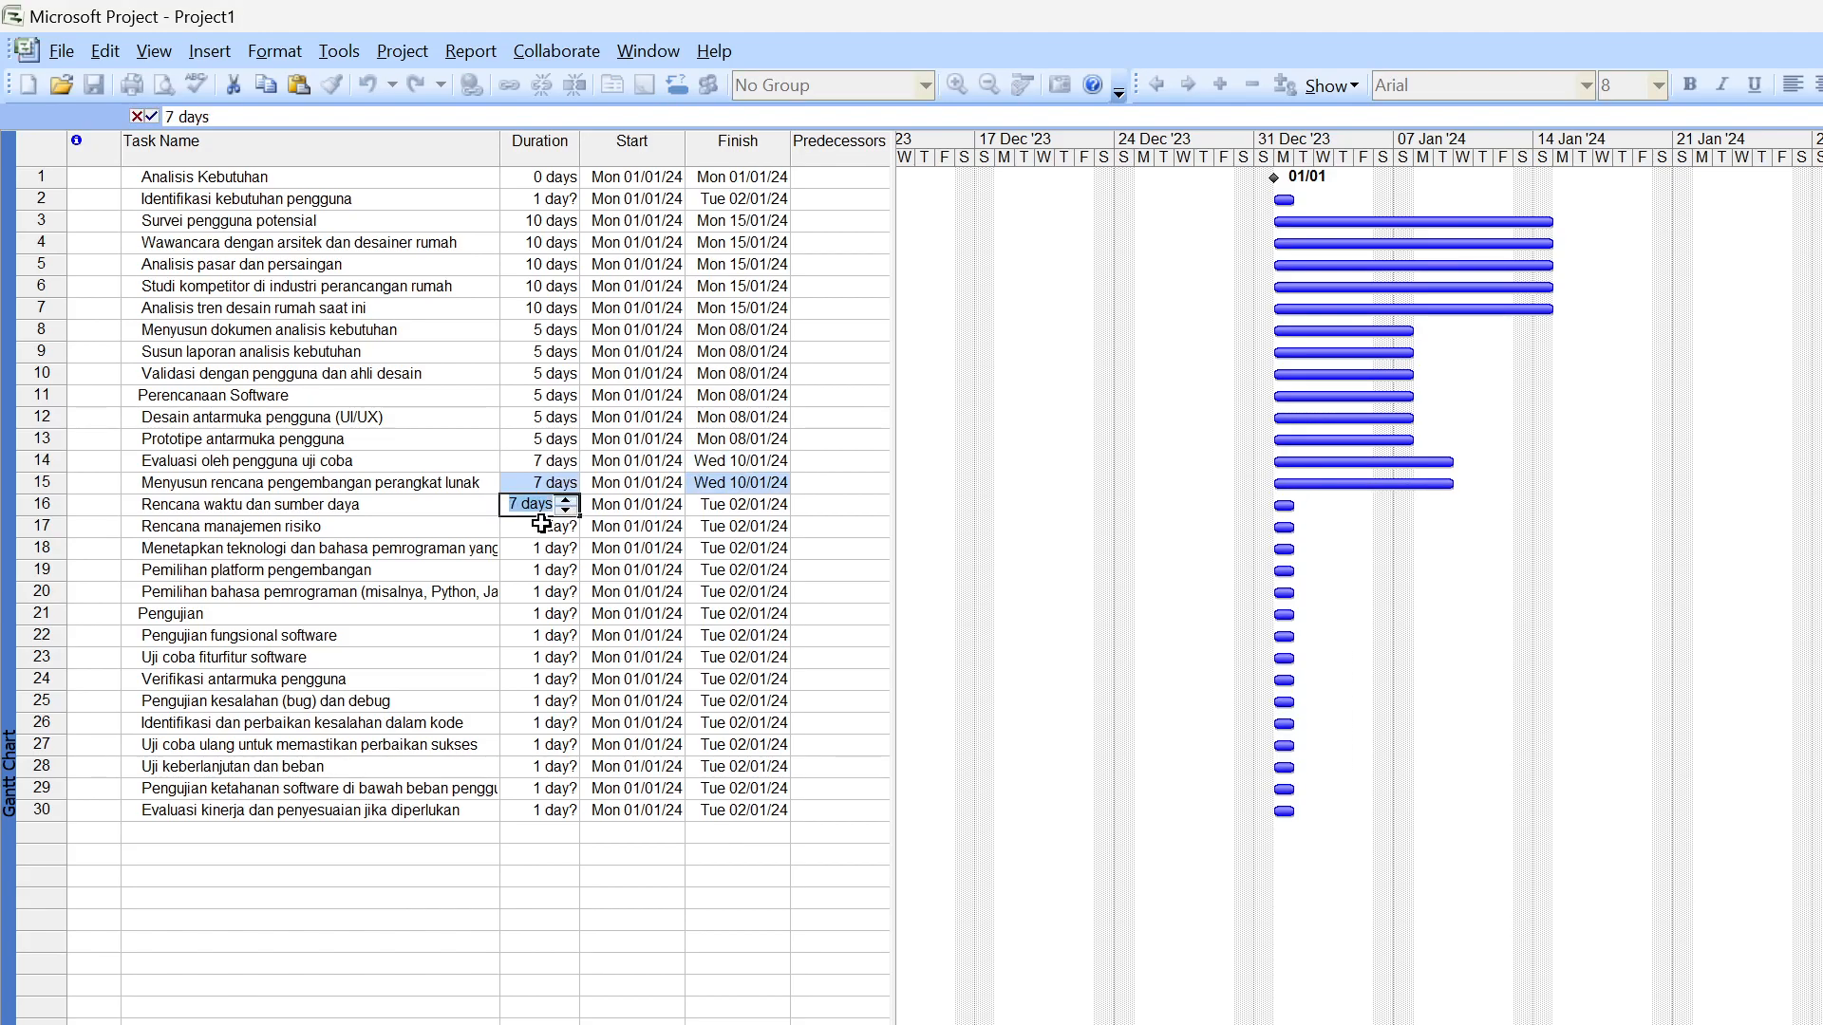
Set the duration of the Rencana manajemen risiko task to 7 days
click(558, 525)
click(1457, 594)
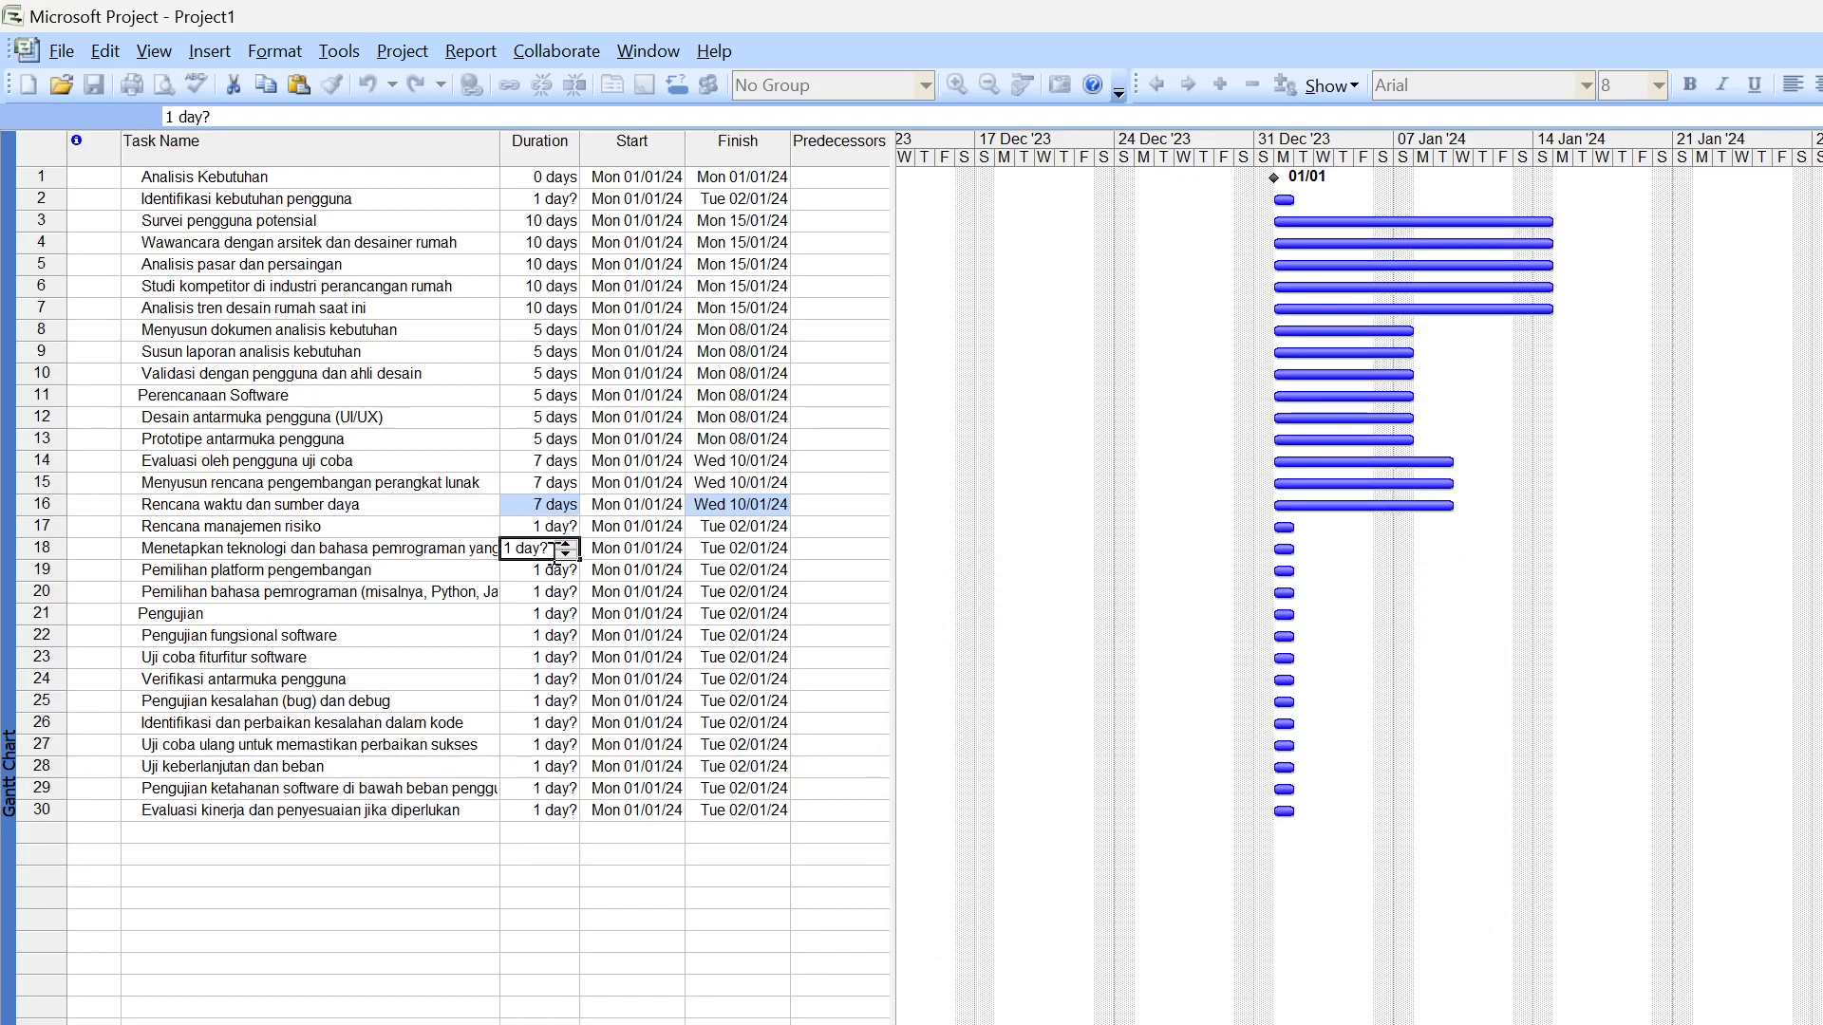
click(567, 522)
click(567, 522)
click(567, 522)
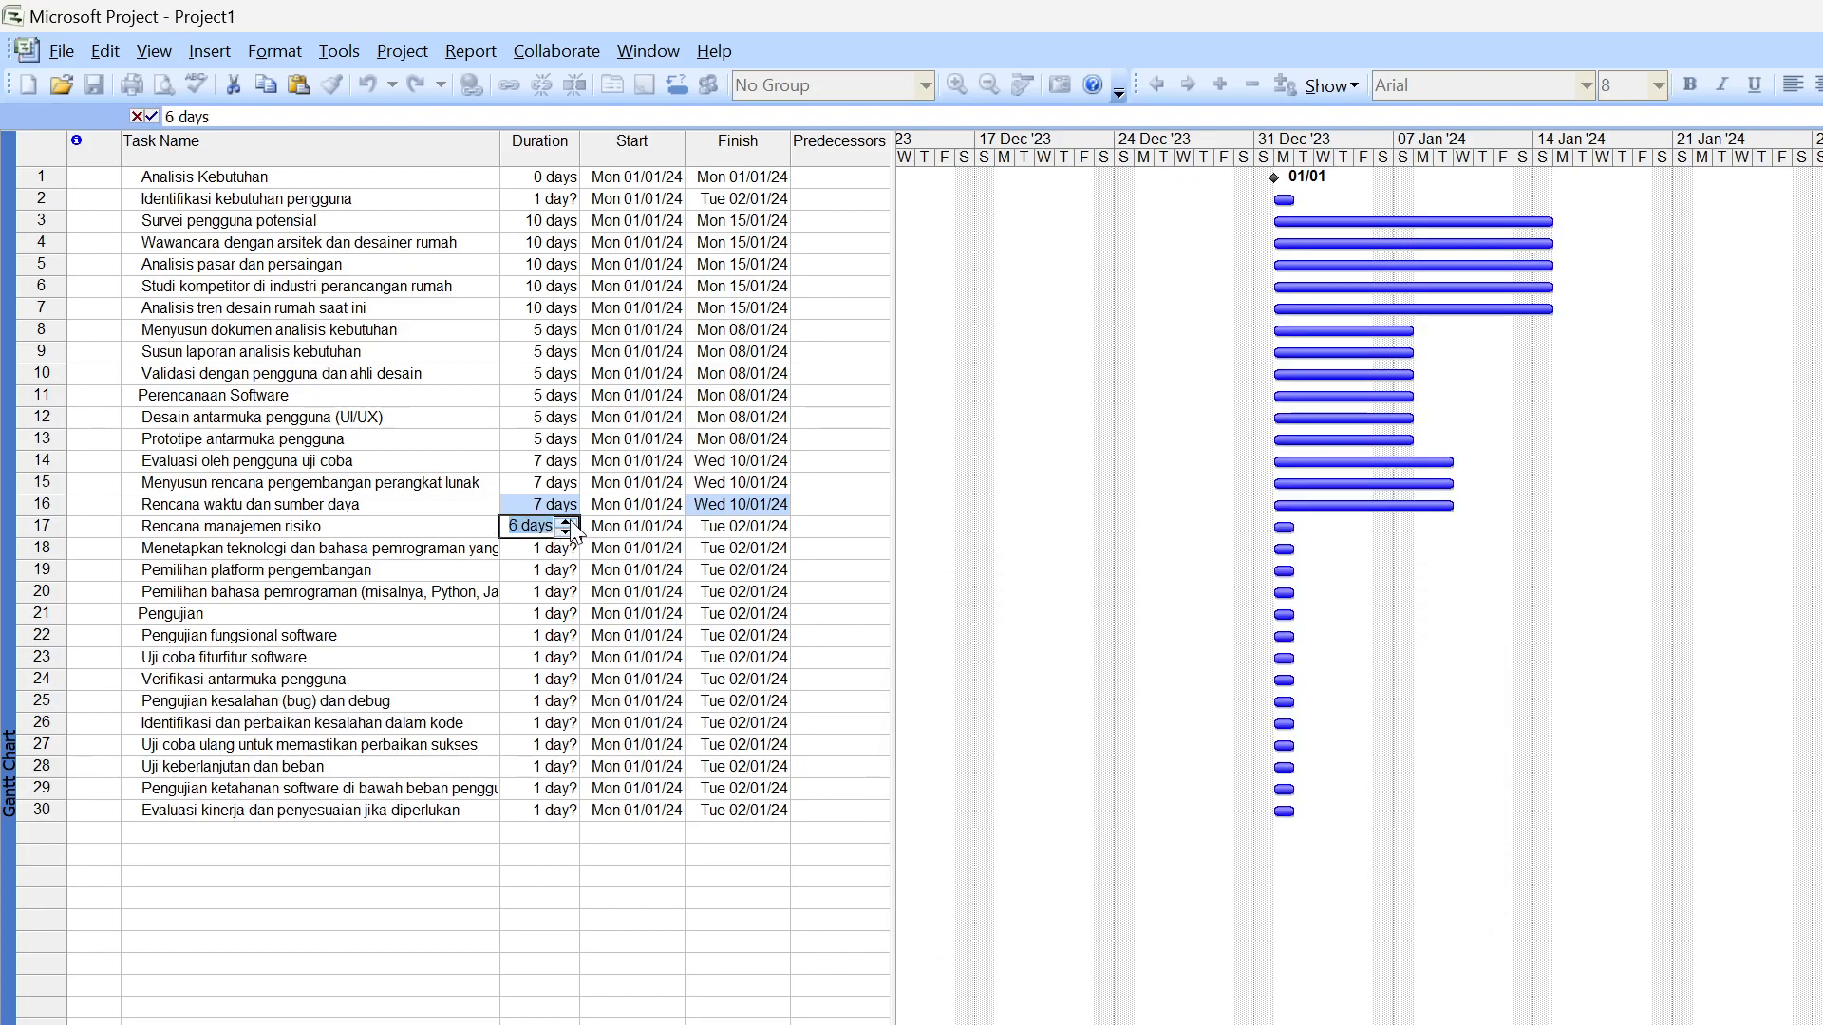
Set the duration of the Menetapkan teknologi dan bahasa pemrograman task in row 18 to 7 days
click(558, 548)
click(567, 544)
click(567, 544)
click(566, 544)
click(567, 544)
Set the duration of the Pemilihan platform pengembangan task to 6 days
click(560, 569)
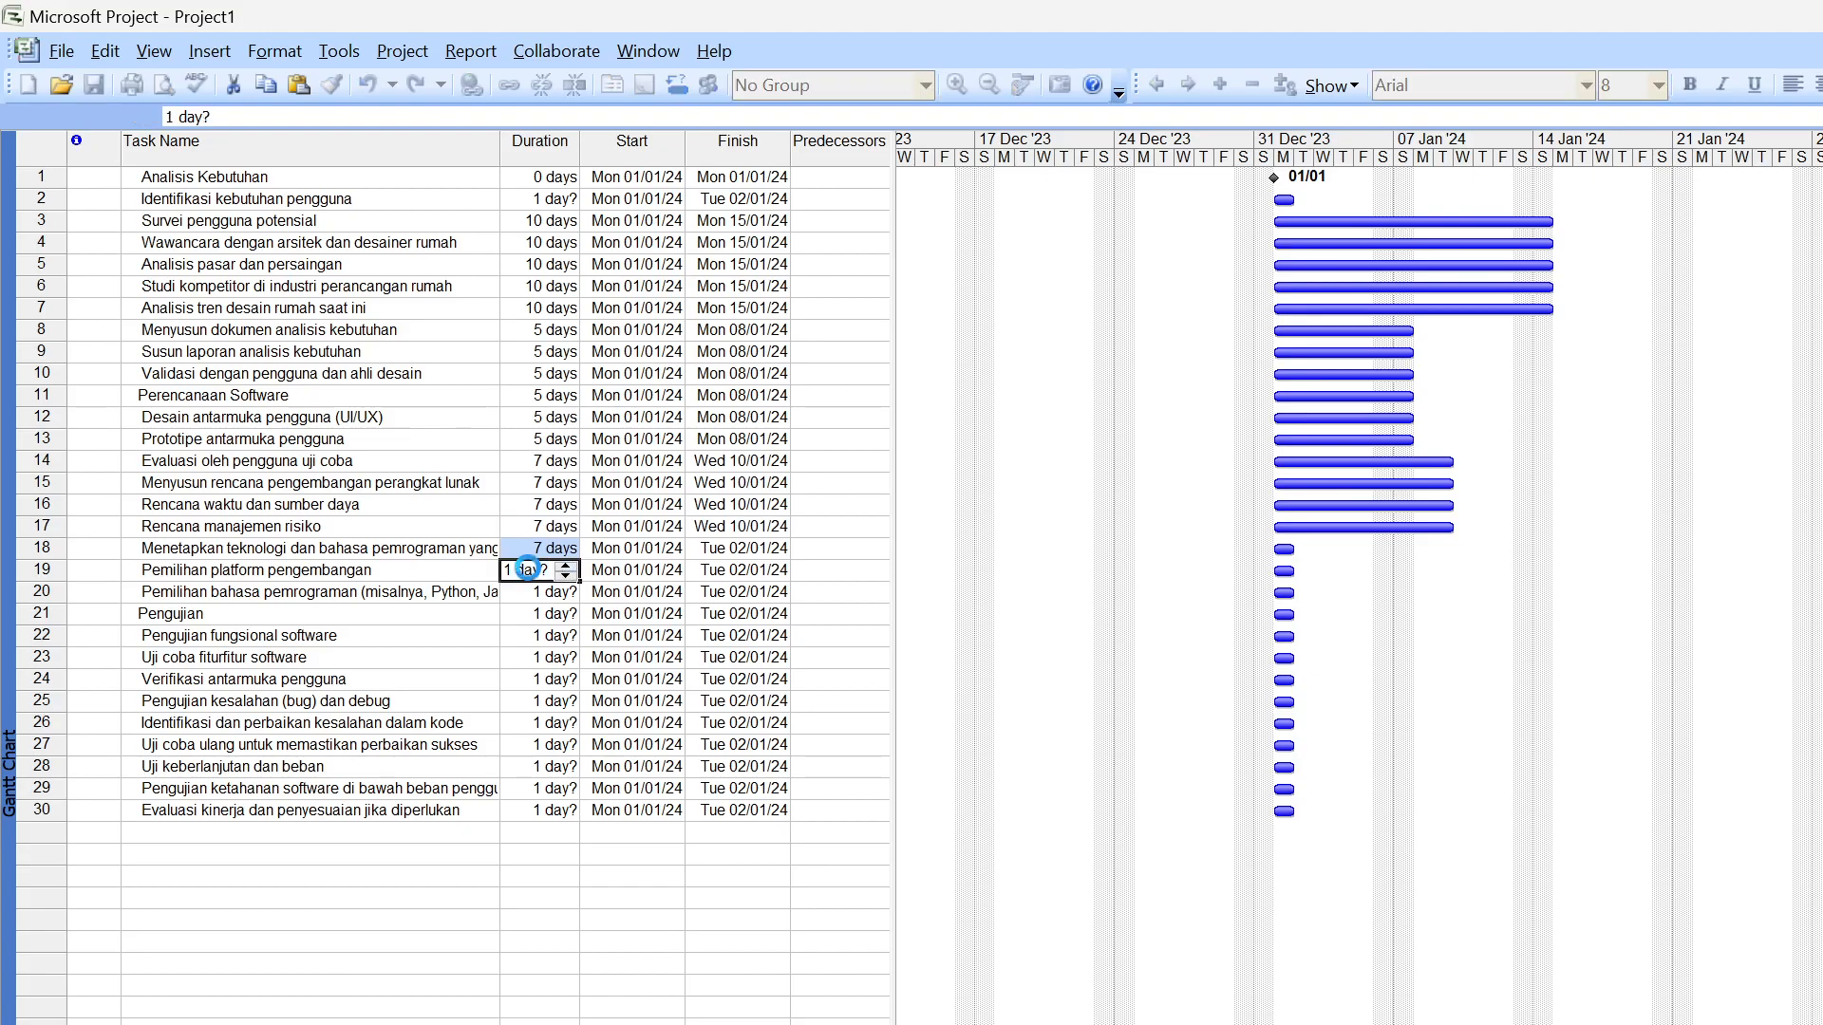
click(565, 566)
click(565, 566)
click(566, 566)
click(566, 566)
click(566, 566)
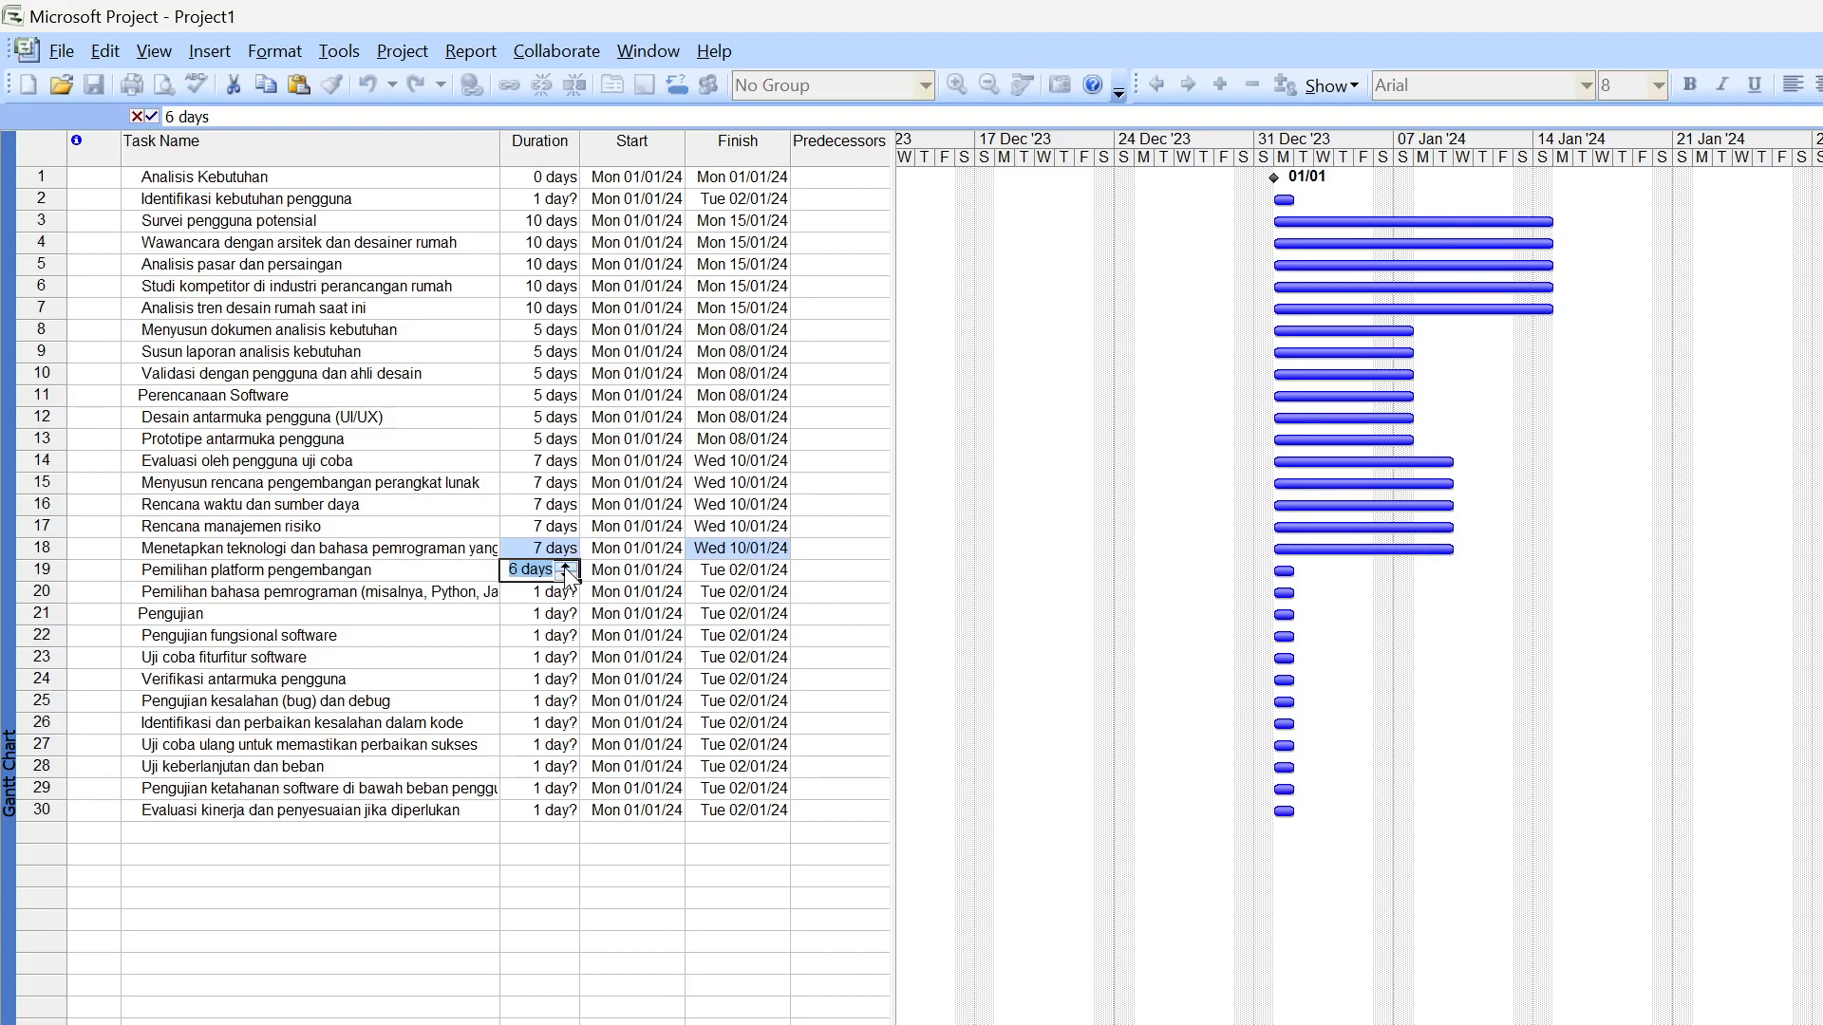
Set the duration of the Pemilihan bahasa pemrograman task in row 20 to 6 days
click(543, 592)
click(567, 586)
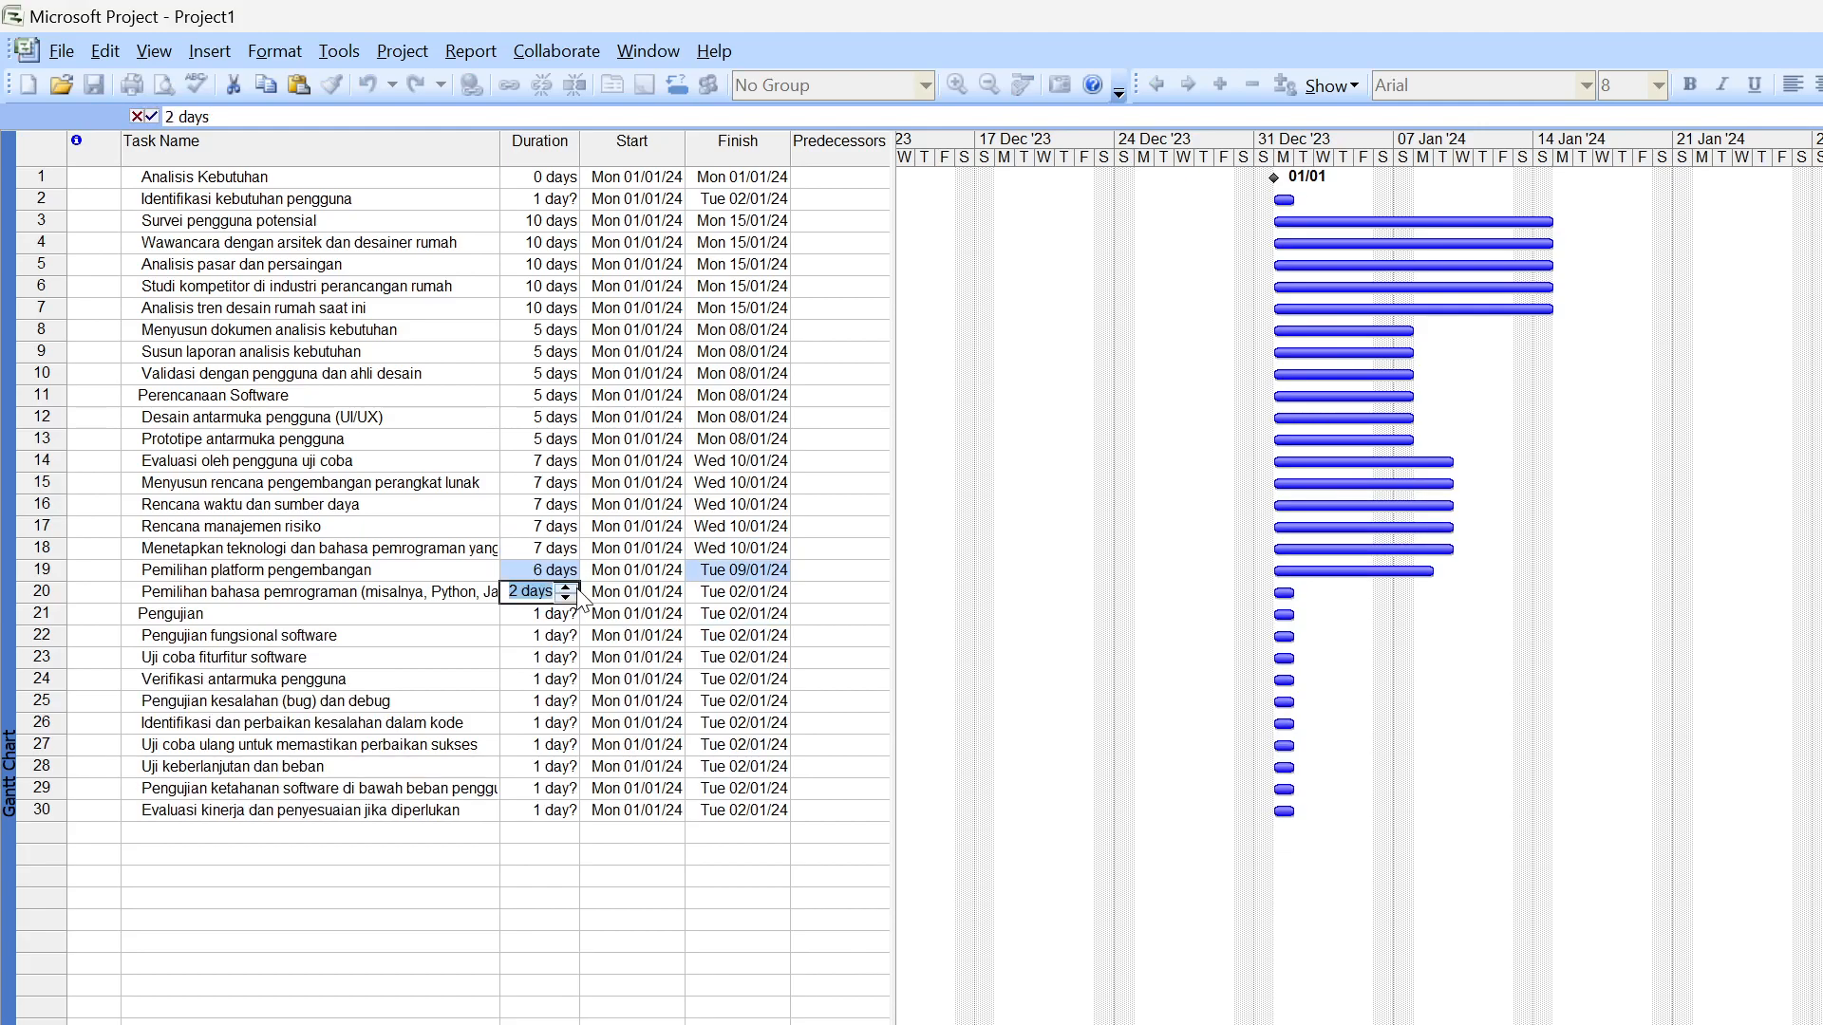
click(566, 586)
Set the duration of the Pengujian task in row 21 to 6 days
click(568, 613)
click(566, 608)
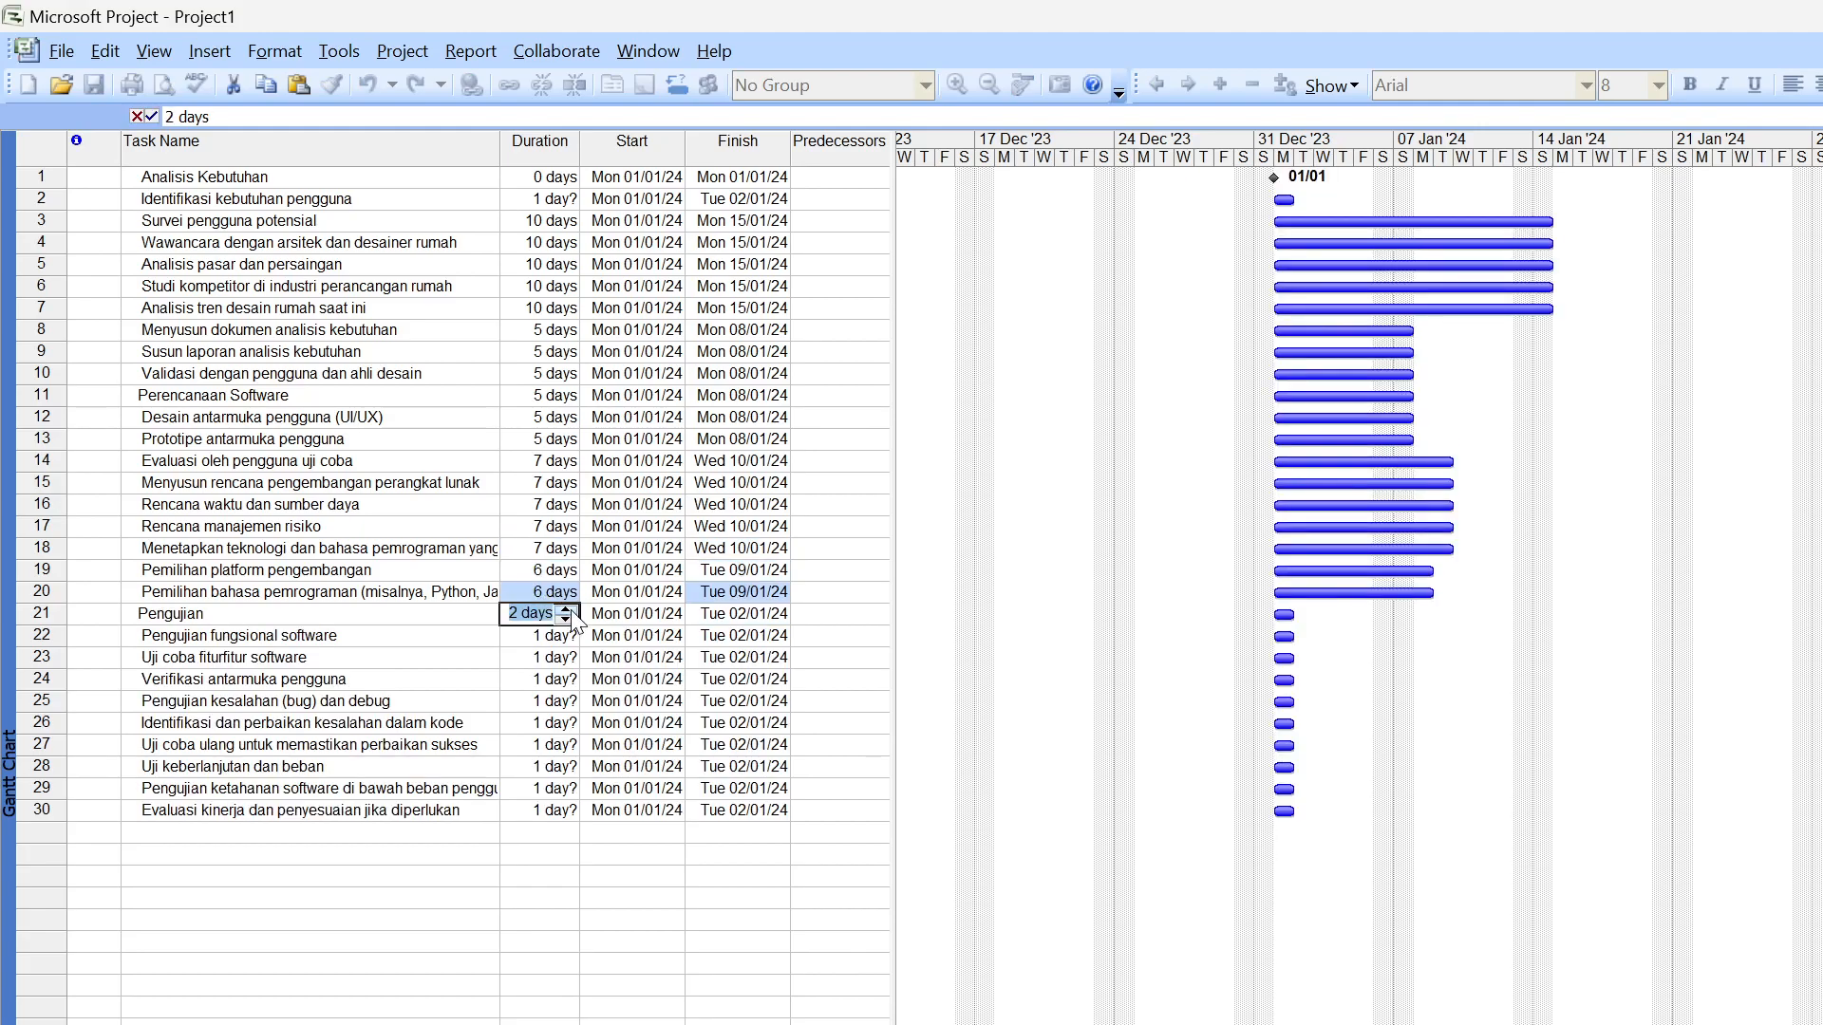
click(543, 638)
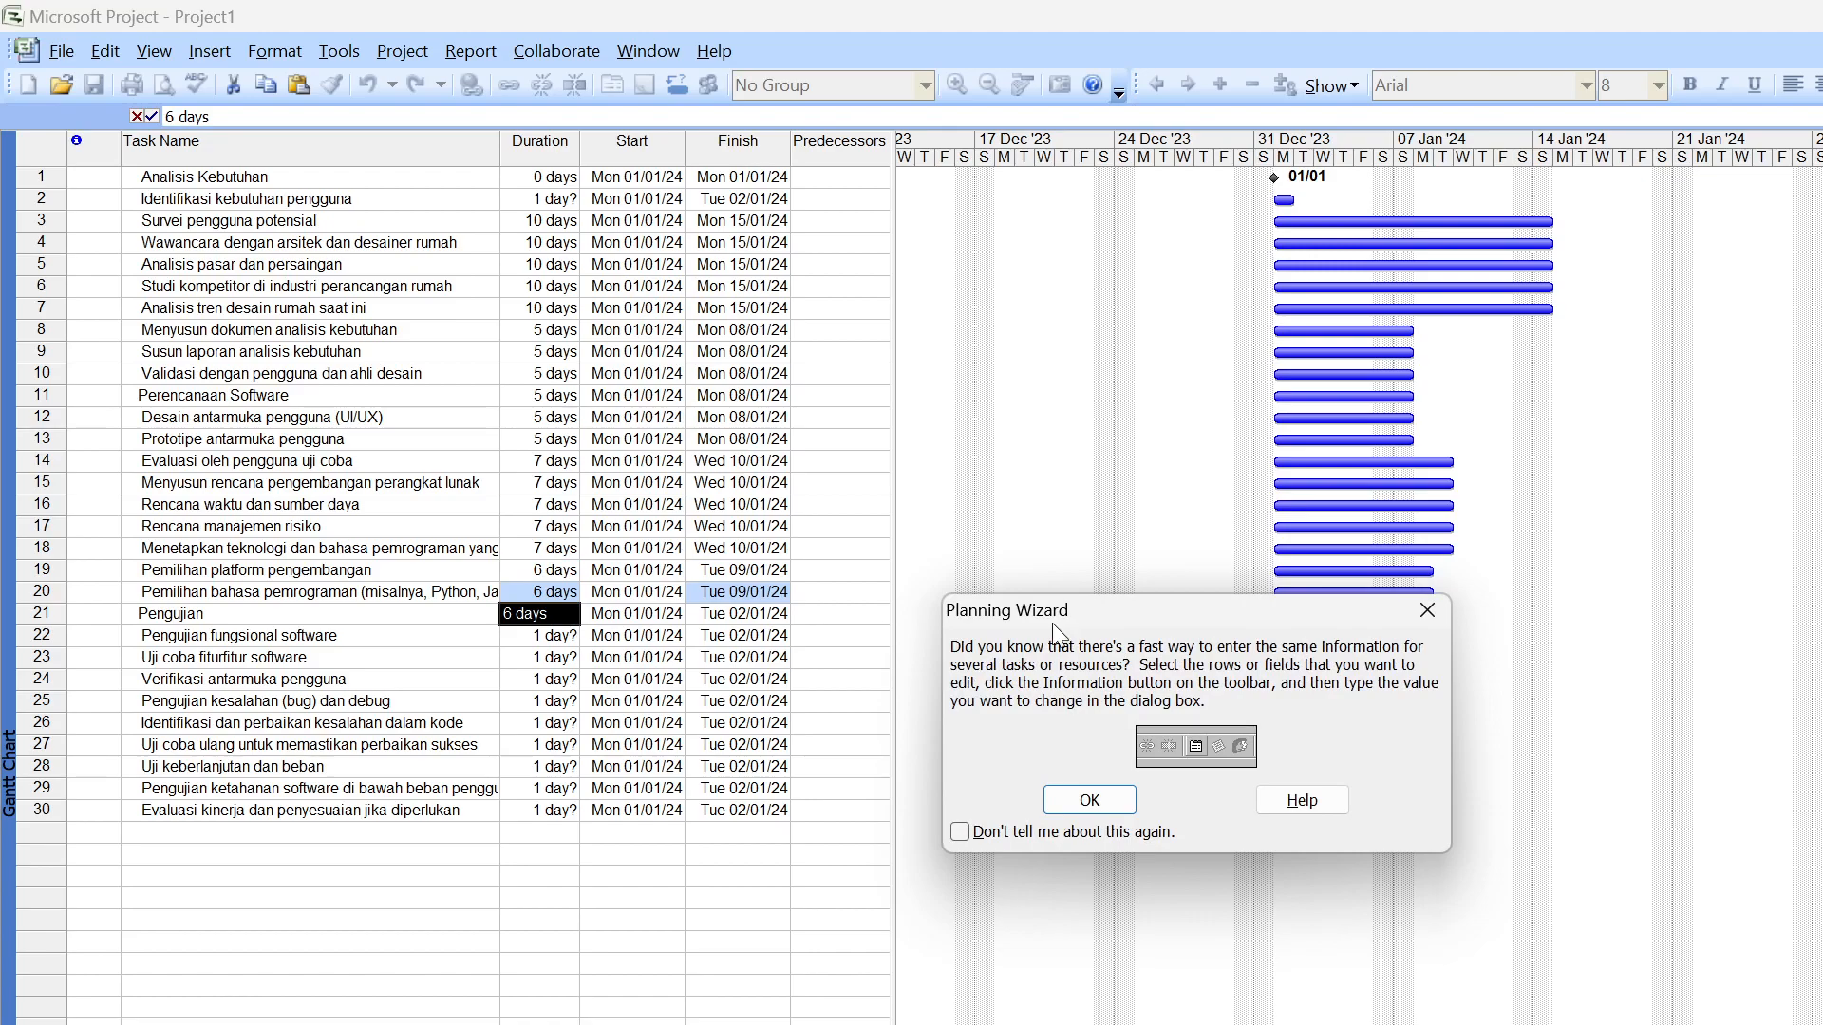
click(1441, 595)
Set the durations of the Pengujian fungsional software and Uji coba fiturfitur software tasks to 6 days each
click(565, 631)
click(564, 630)
click(565, 631)
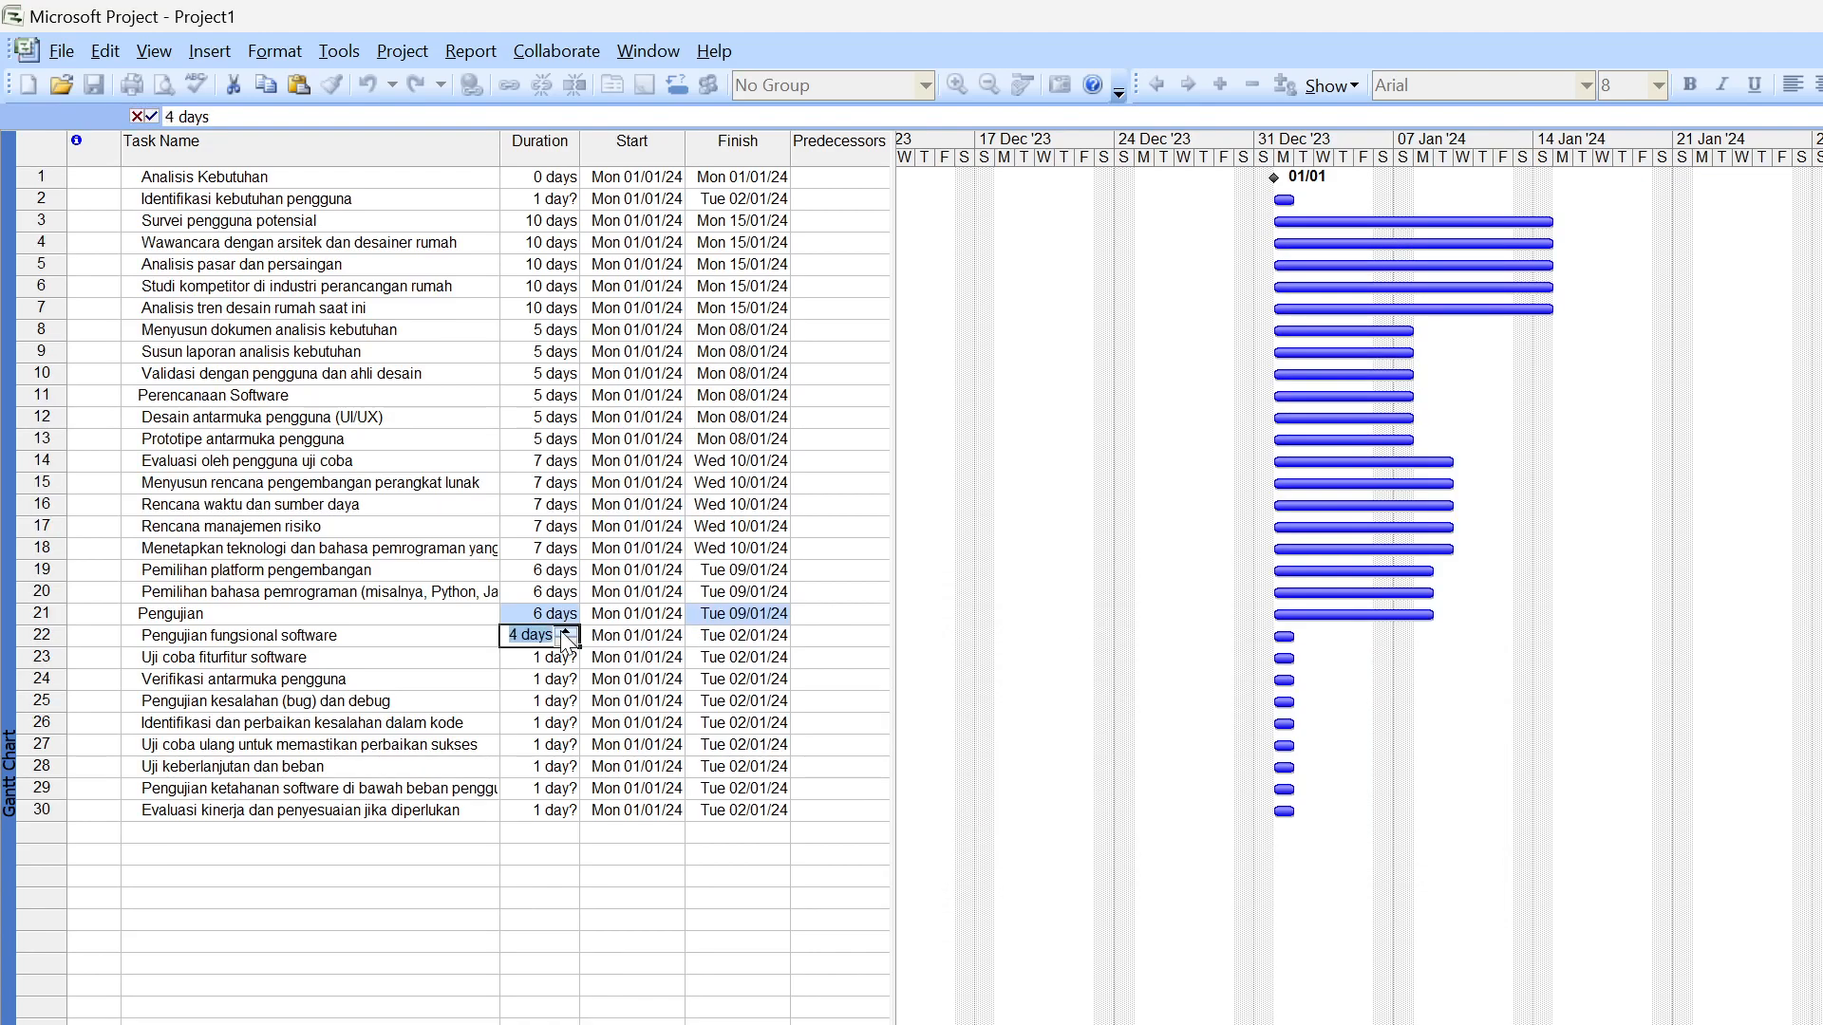
click(565, 641)
click(567, 657)
click(565, 652)
click(565, 653)
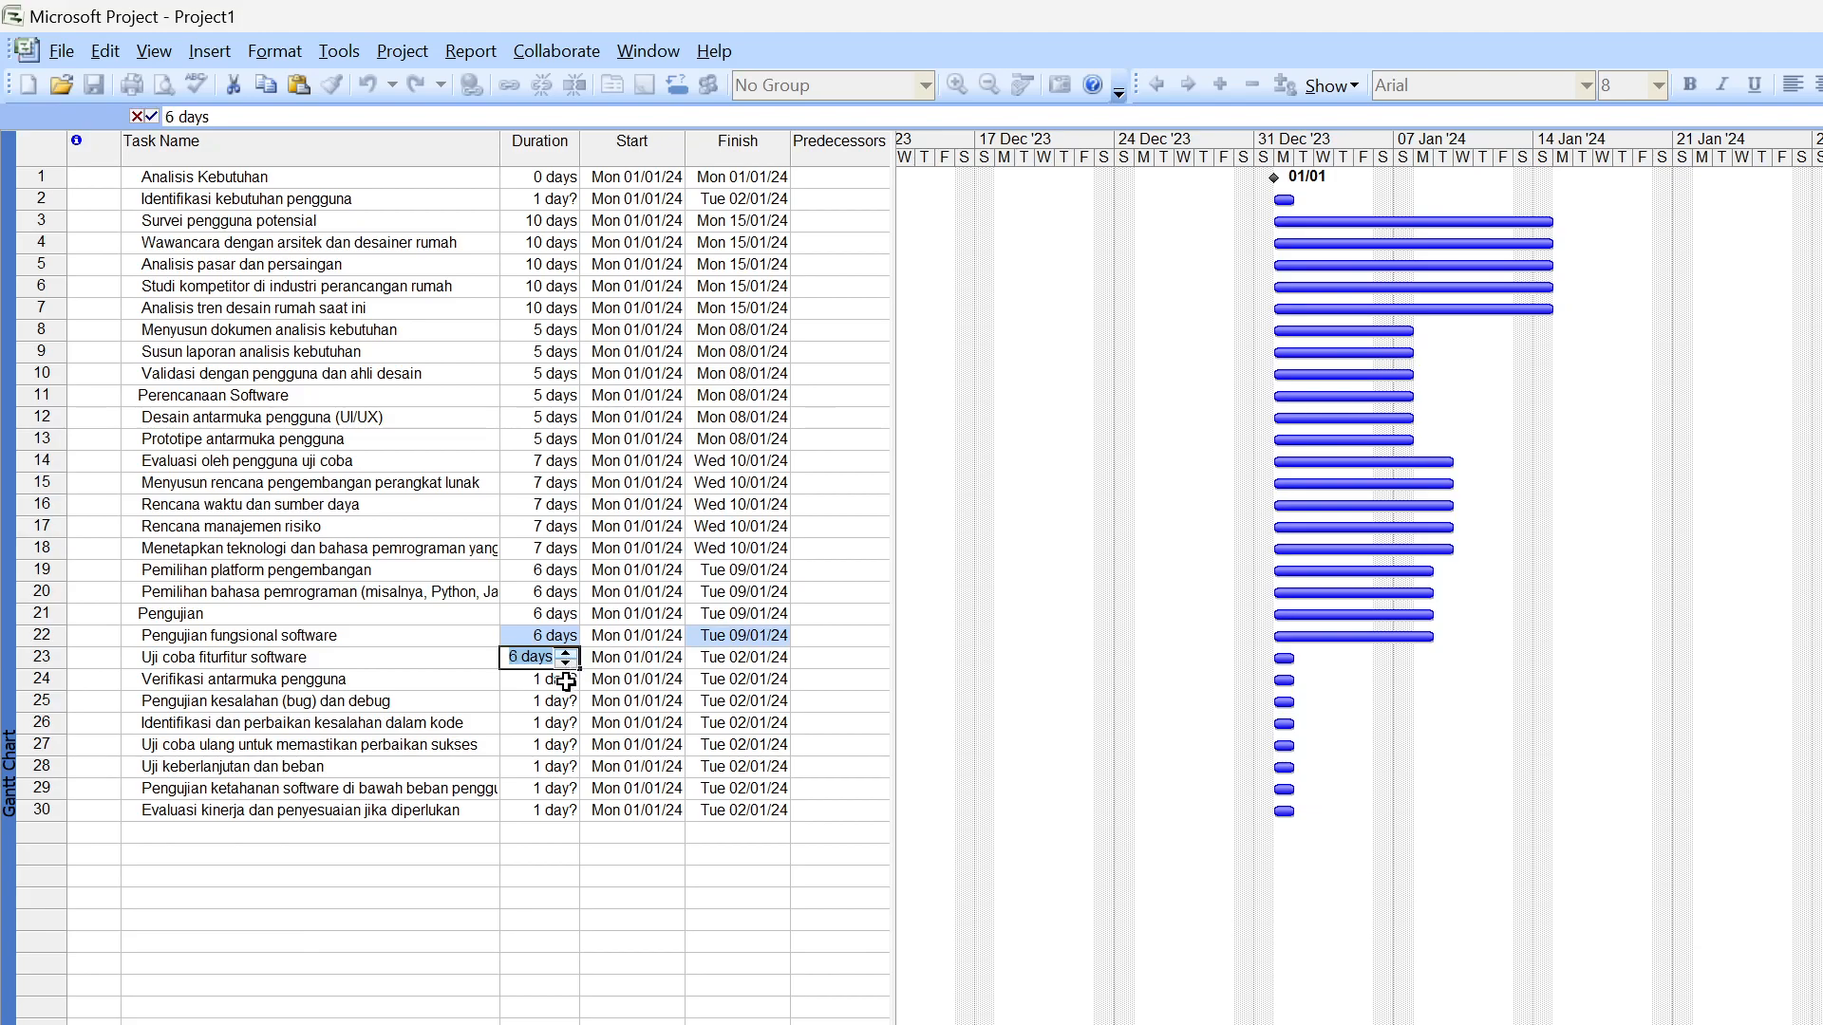
Set the duration of the Verifikasi antarmuka pengguna task to 6 days and dismiss the Planning Wizard tip
click(568, 677)
click(565, 675)
click(565, 674)
click(565, 674)
click(564, 675)
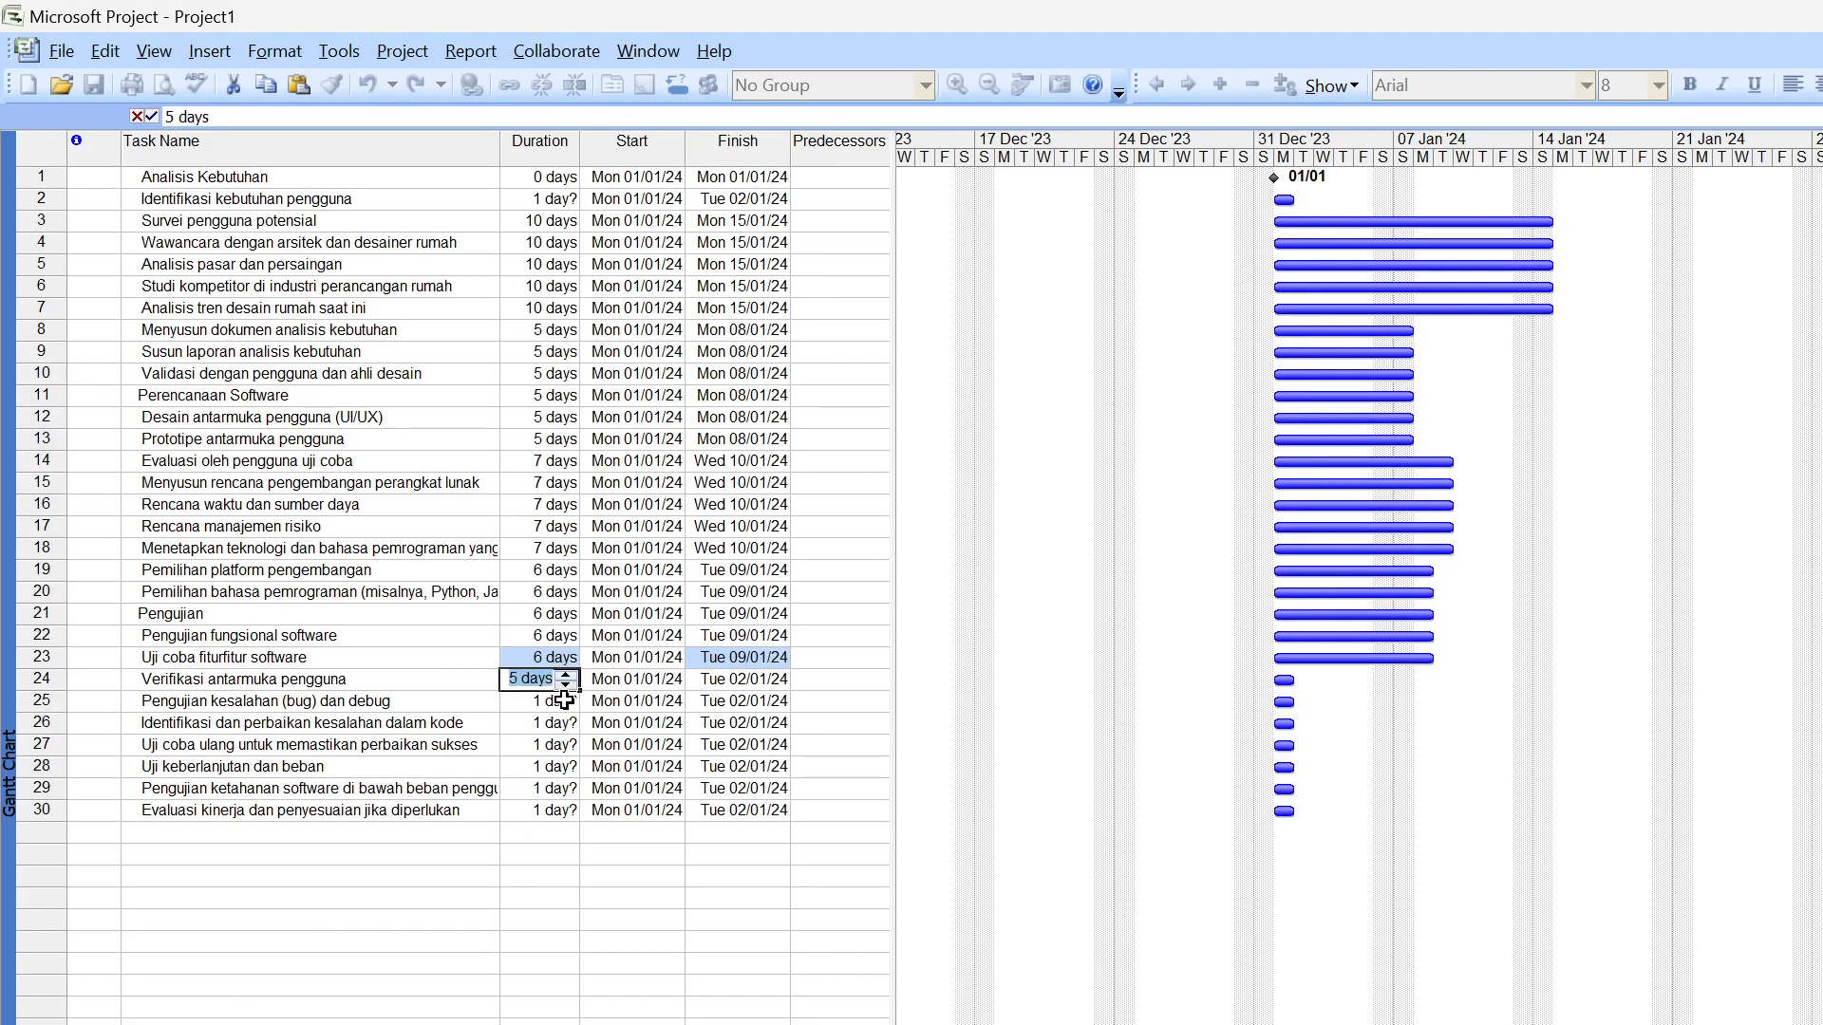
click(565, 675)
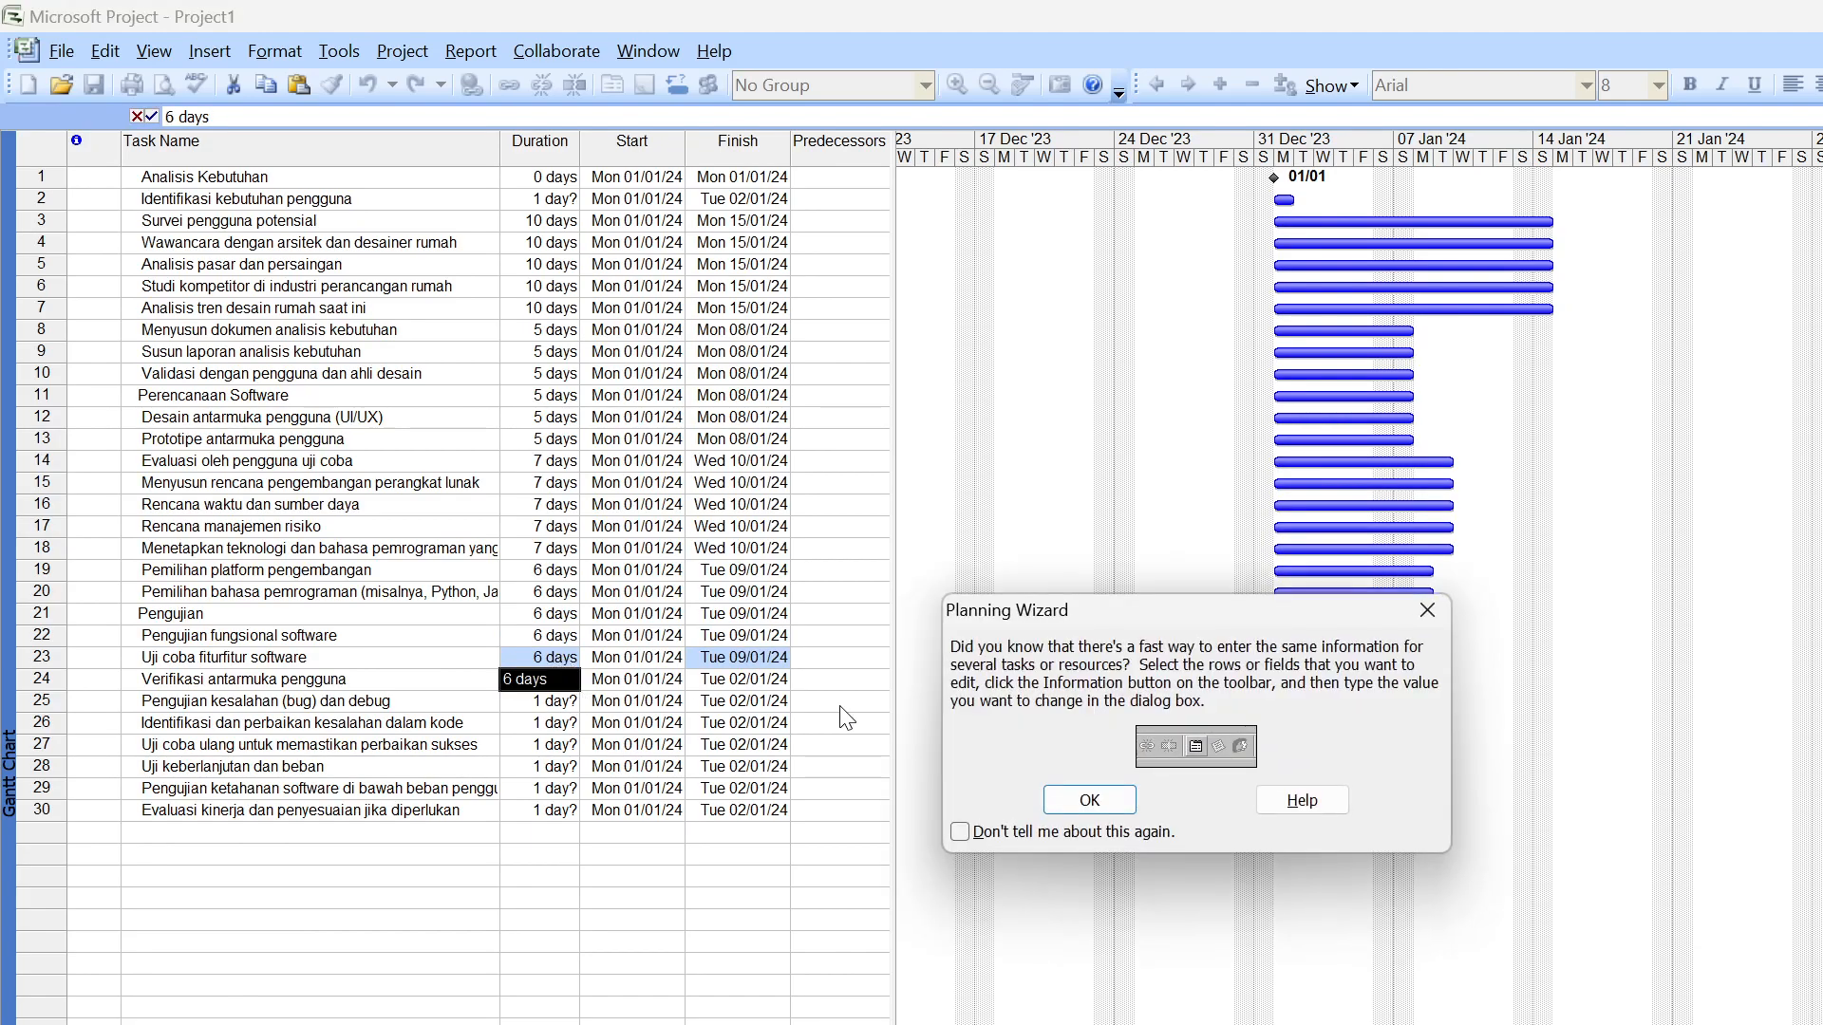
click(1427, 609)
Set the duration of the Pengujian kesalahan (bug) dan debug task to 4 days
click(567, 701)
click(566, 697)
click(566, 697)
click(566, 697)
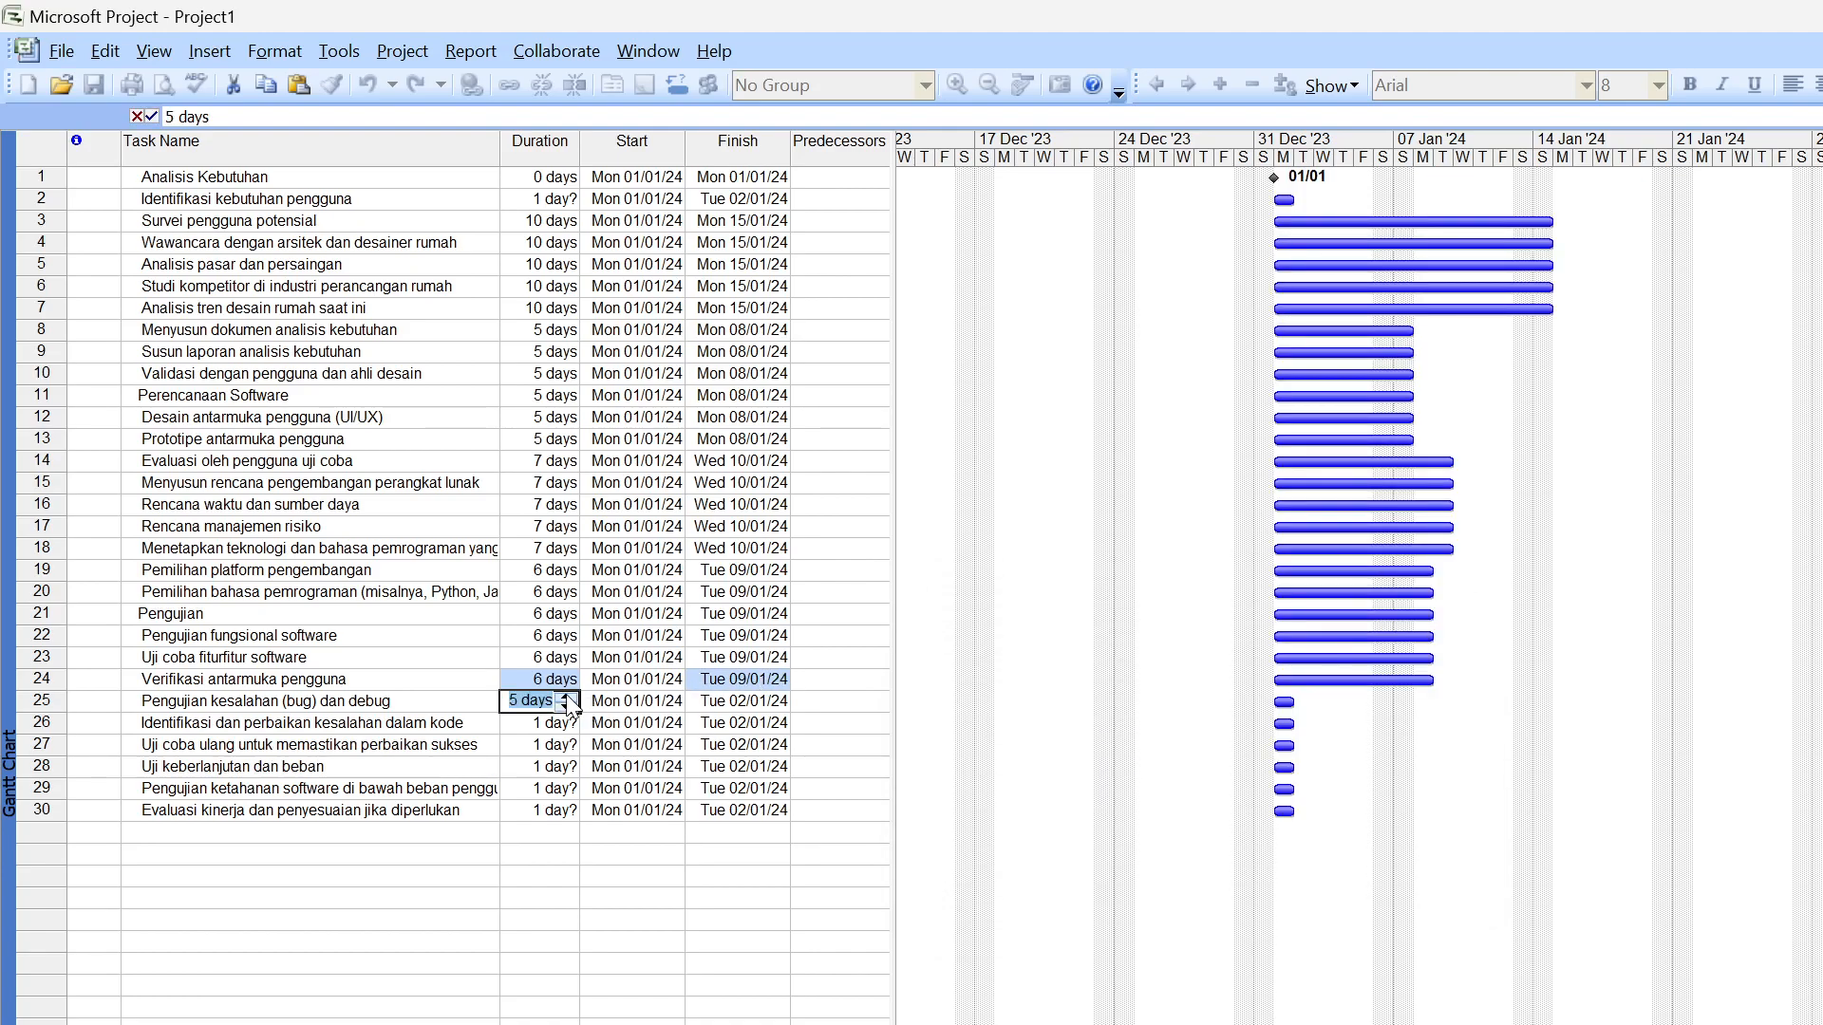
click(566, 706)
key(Return)
Set the durations of the Identifikasi dan perbaikan kesalahan and Uji coba ulang tasks in rows 26 and 27 to 4 days each
click(570, 719)
click(570, 719)
click(570, 718)
click(570, 719)
click(533, 747)
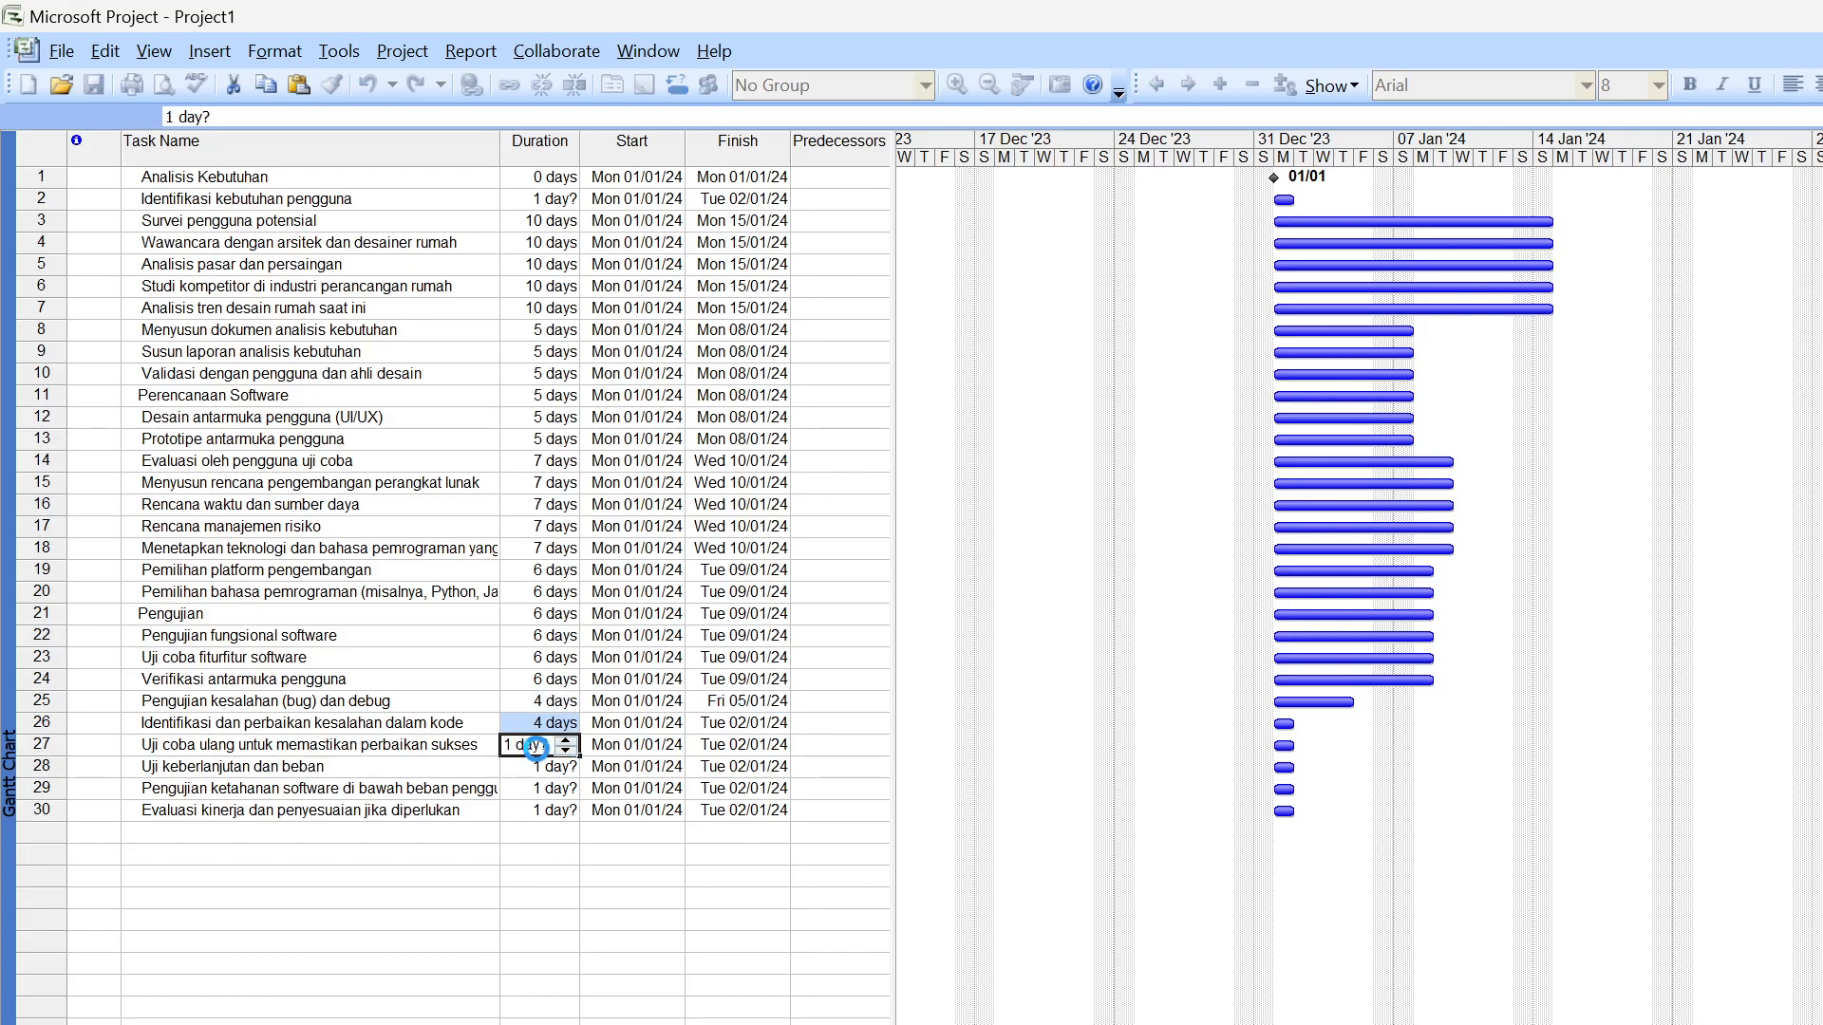
click(565, 742)
click(565, 741)
click(566, 741)
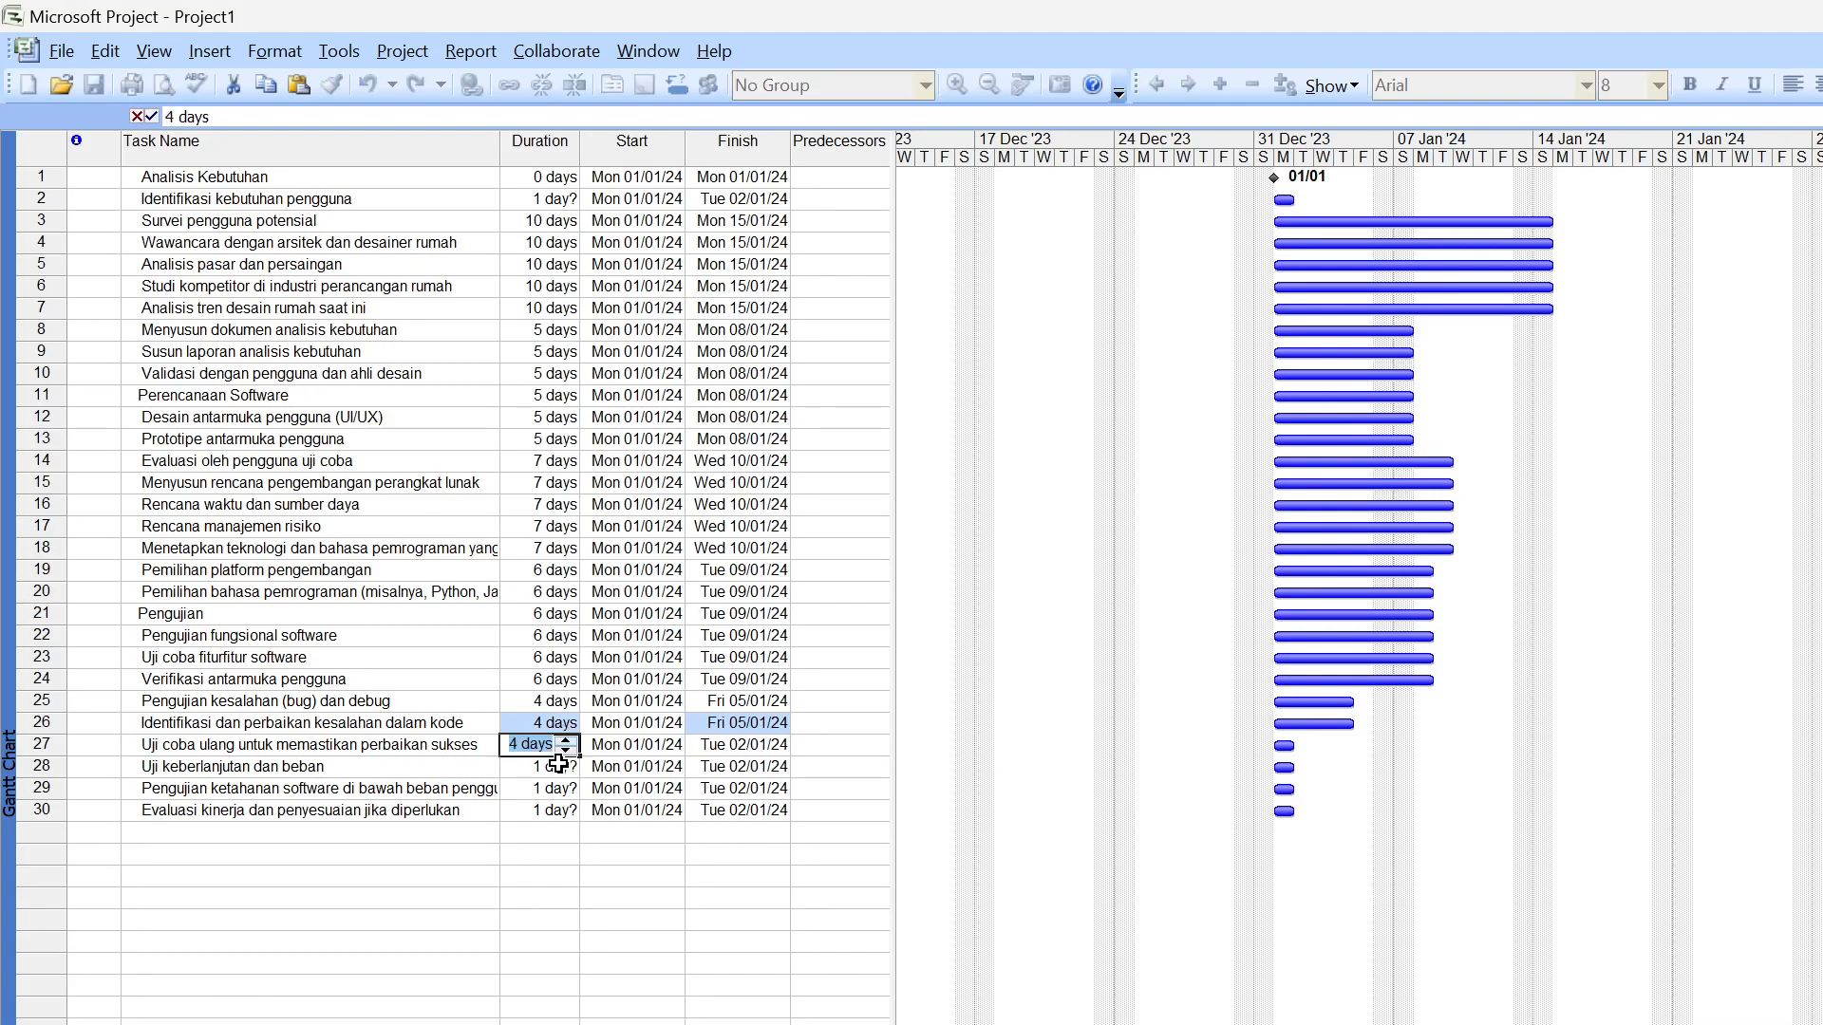
Set the durations of the Uji keberlanjutan dan beban and Pengujian ketahanan software tasks in rows 28 and 29 to 4 days each
click(562, 769)
key(Return)
click(566, 762)
click(565, 762)
click(566, 762)
click(568, 790)
click(566, 785)
click(567, 785)
click(567, 785)
Set the duration of the Evaluasi kinerja dan penyesuaian task in row 30 to 4 days and dismiss the Planning Wizard tip
click(567, 810)
click(566, 806)
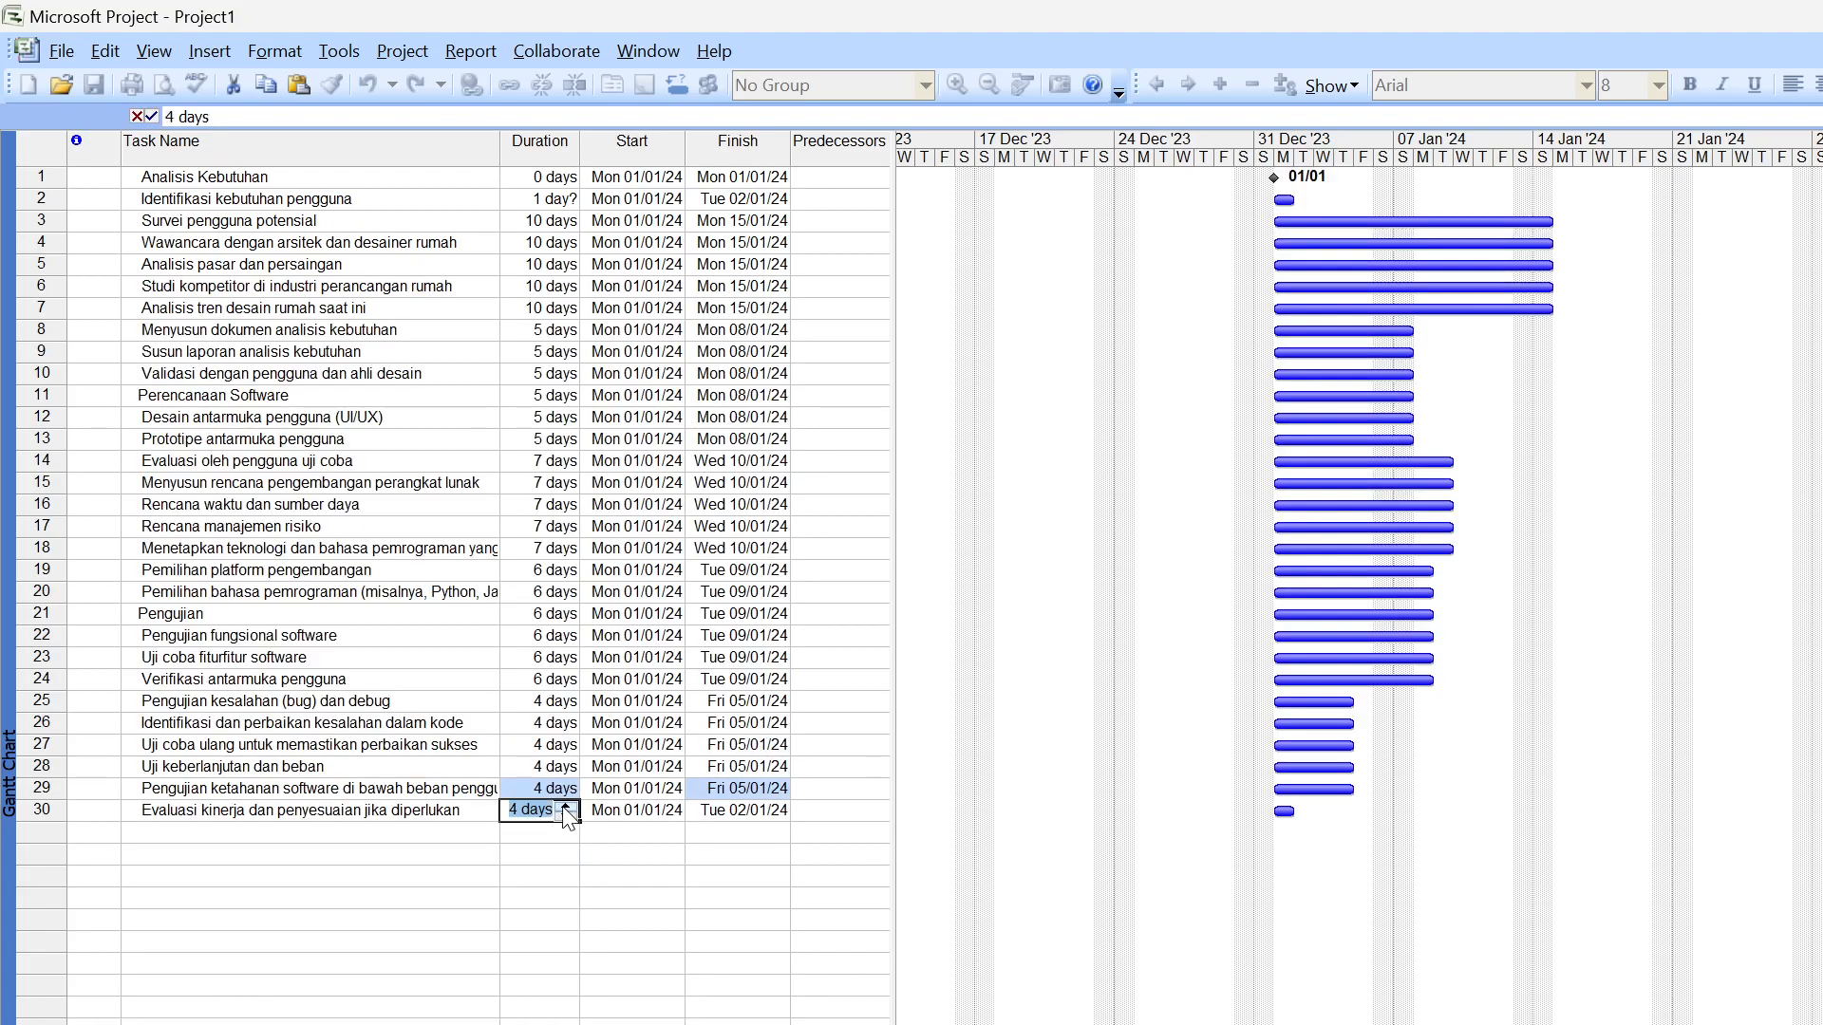
click(1383, 806)
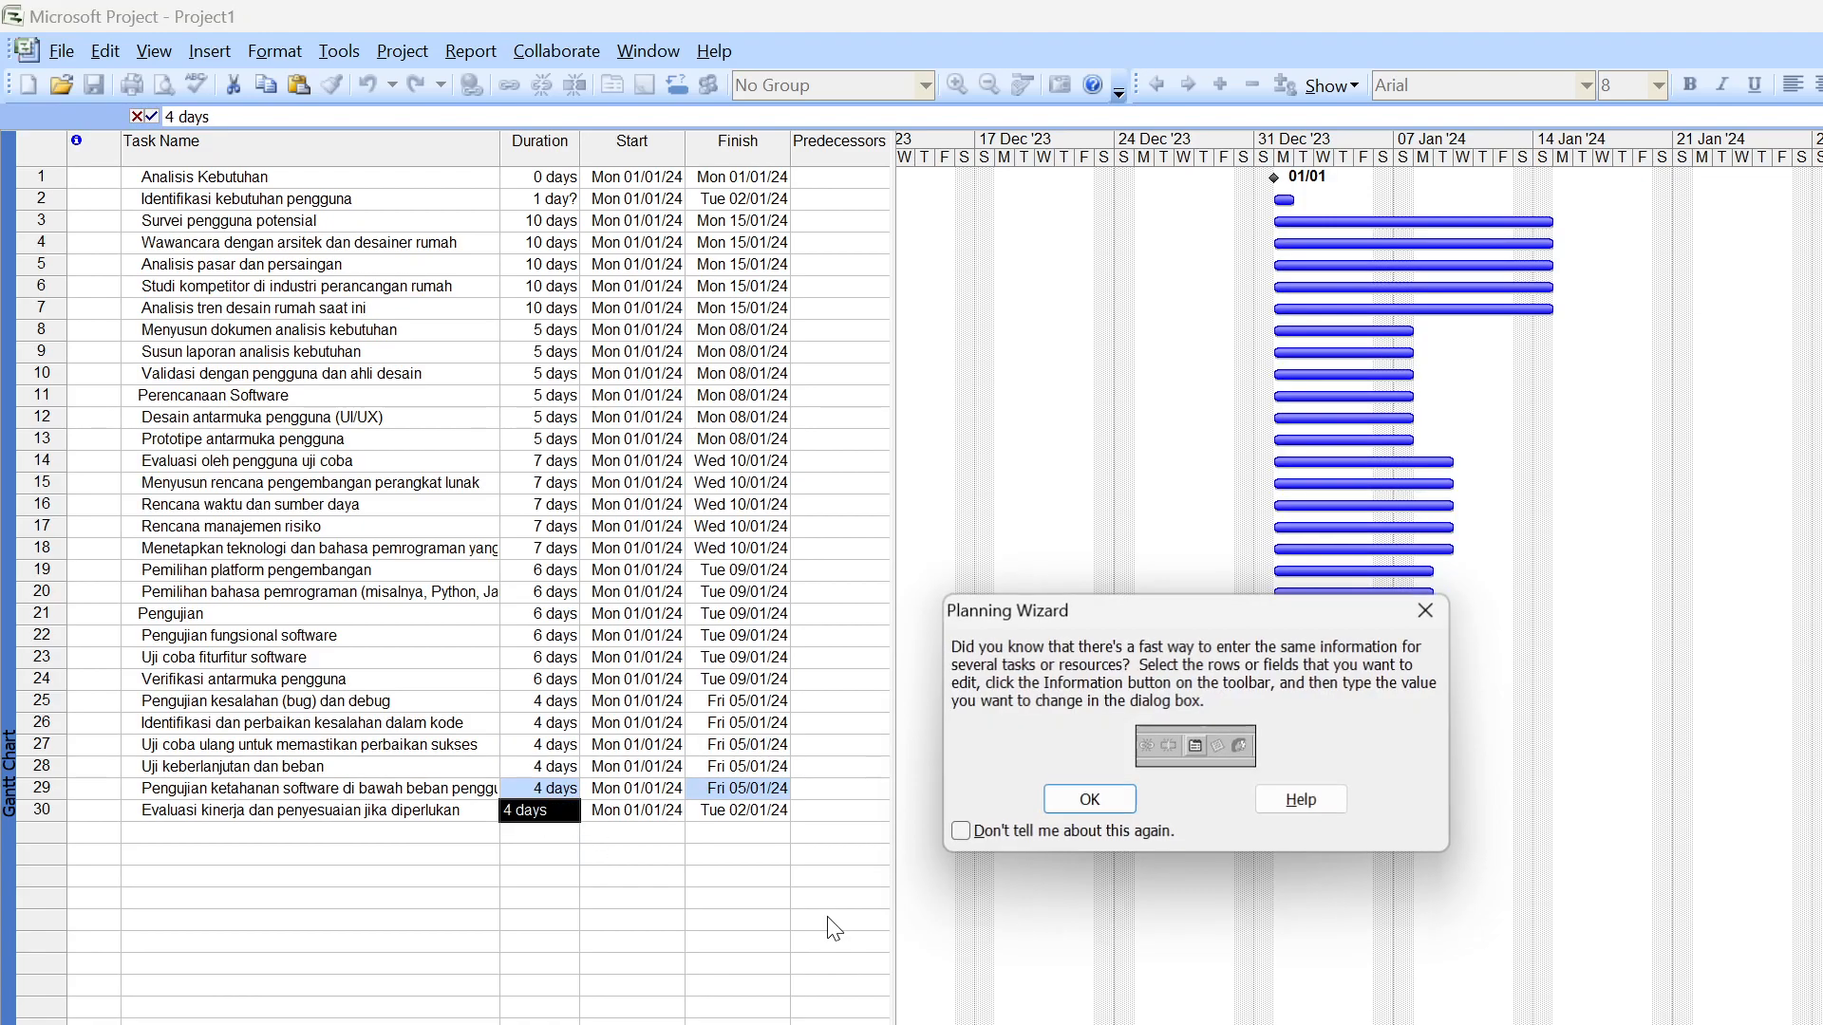
click(1425, 612)
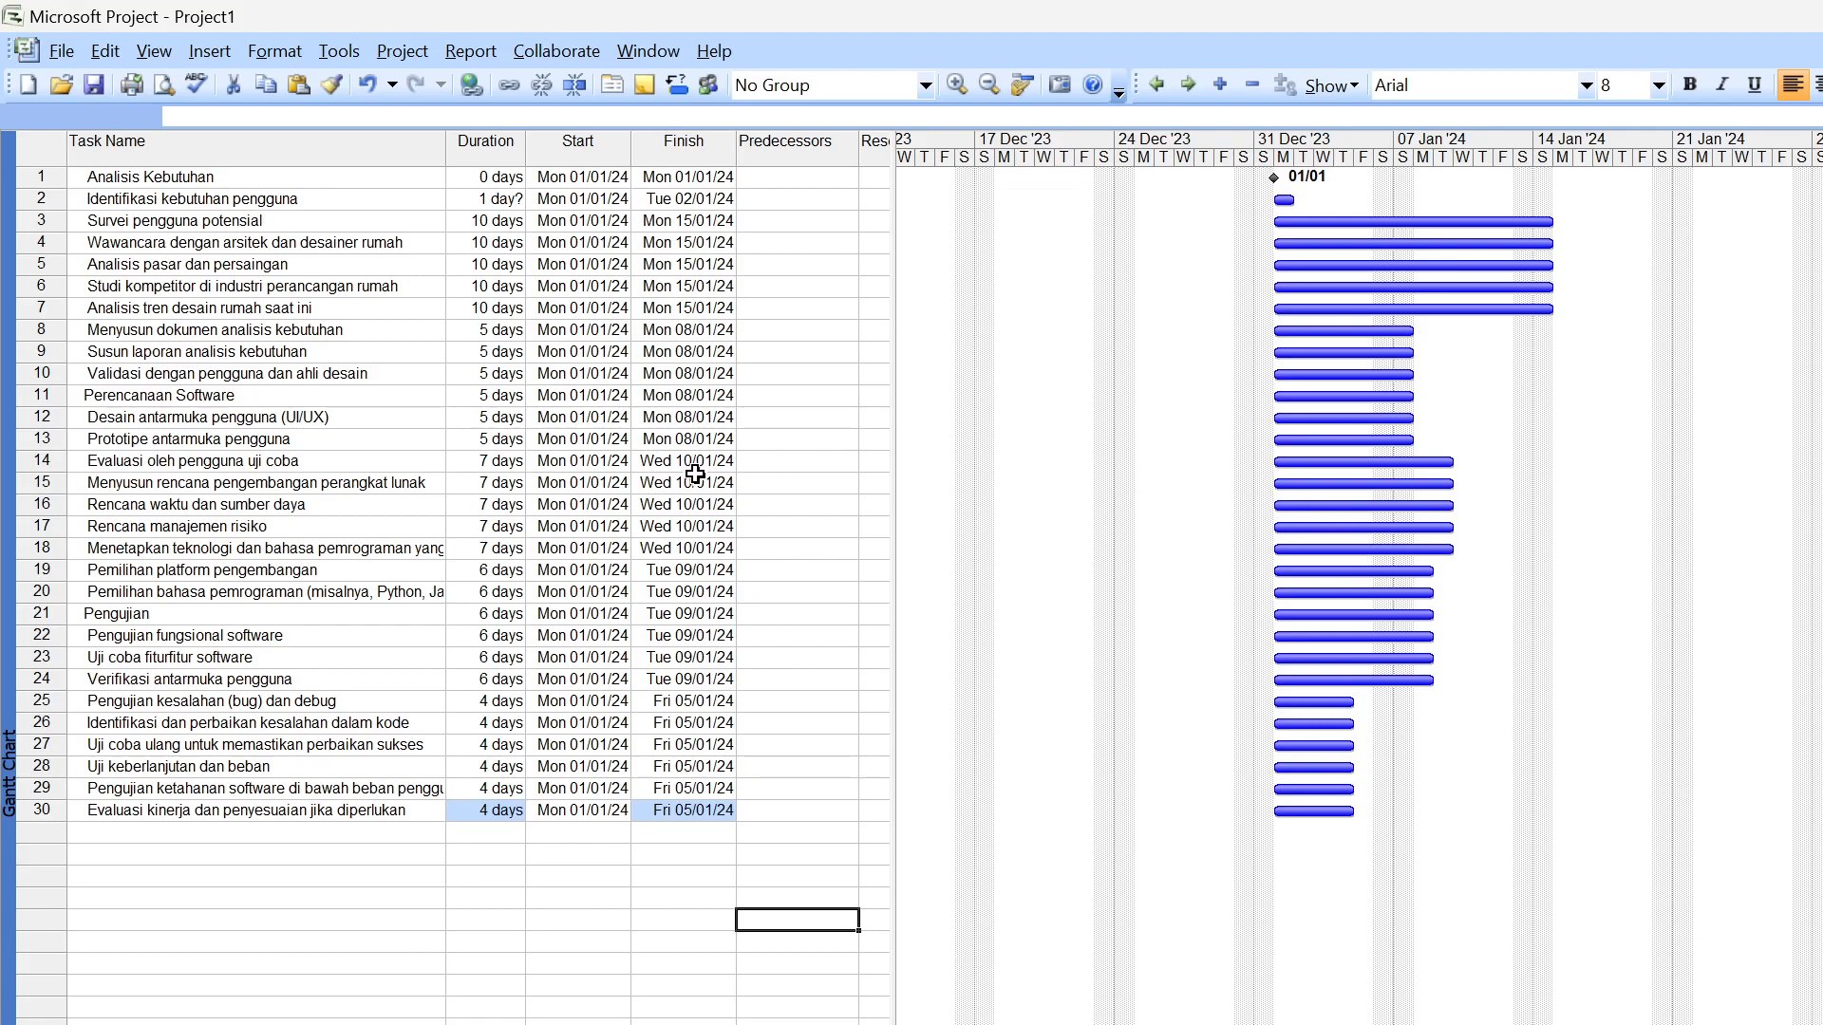
Set the duration of the Identifikasi kebutuhan pengguna task in row 2 to 10 days
click(506, 204)
click(512, 193)
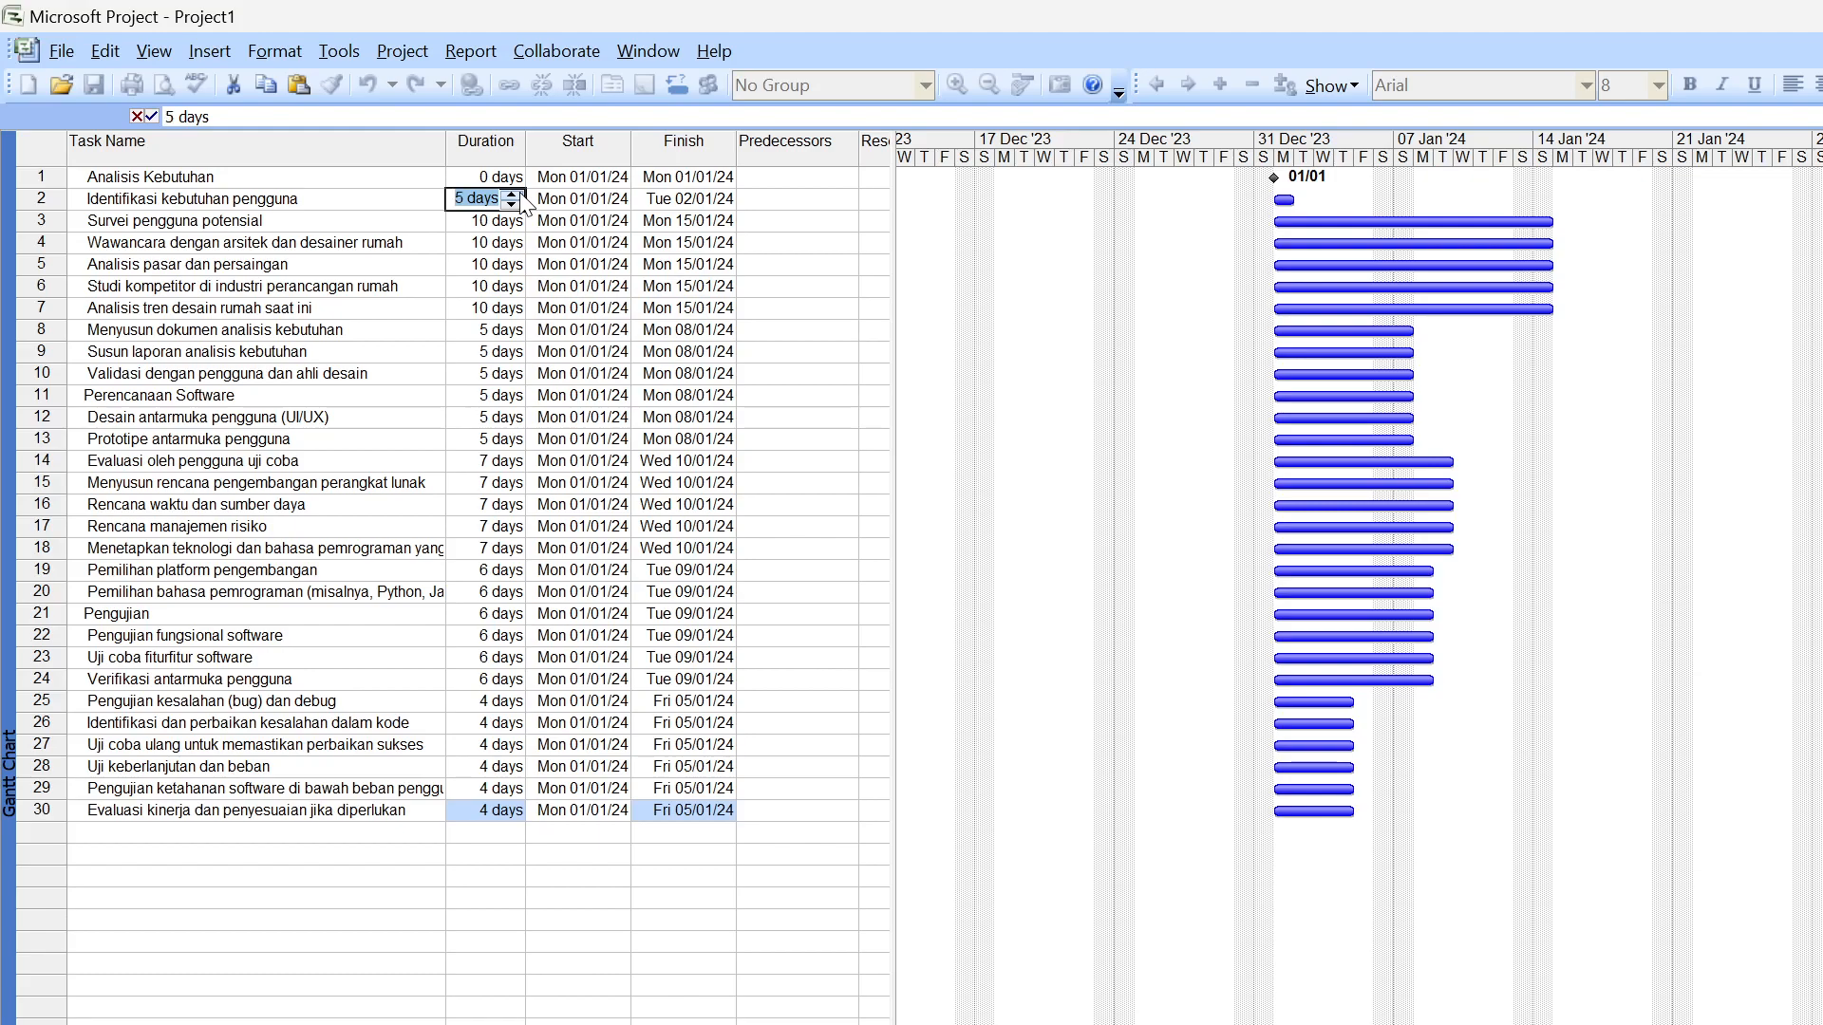
click(513, 194)
click(513, 194)
click(1756, 472)
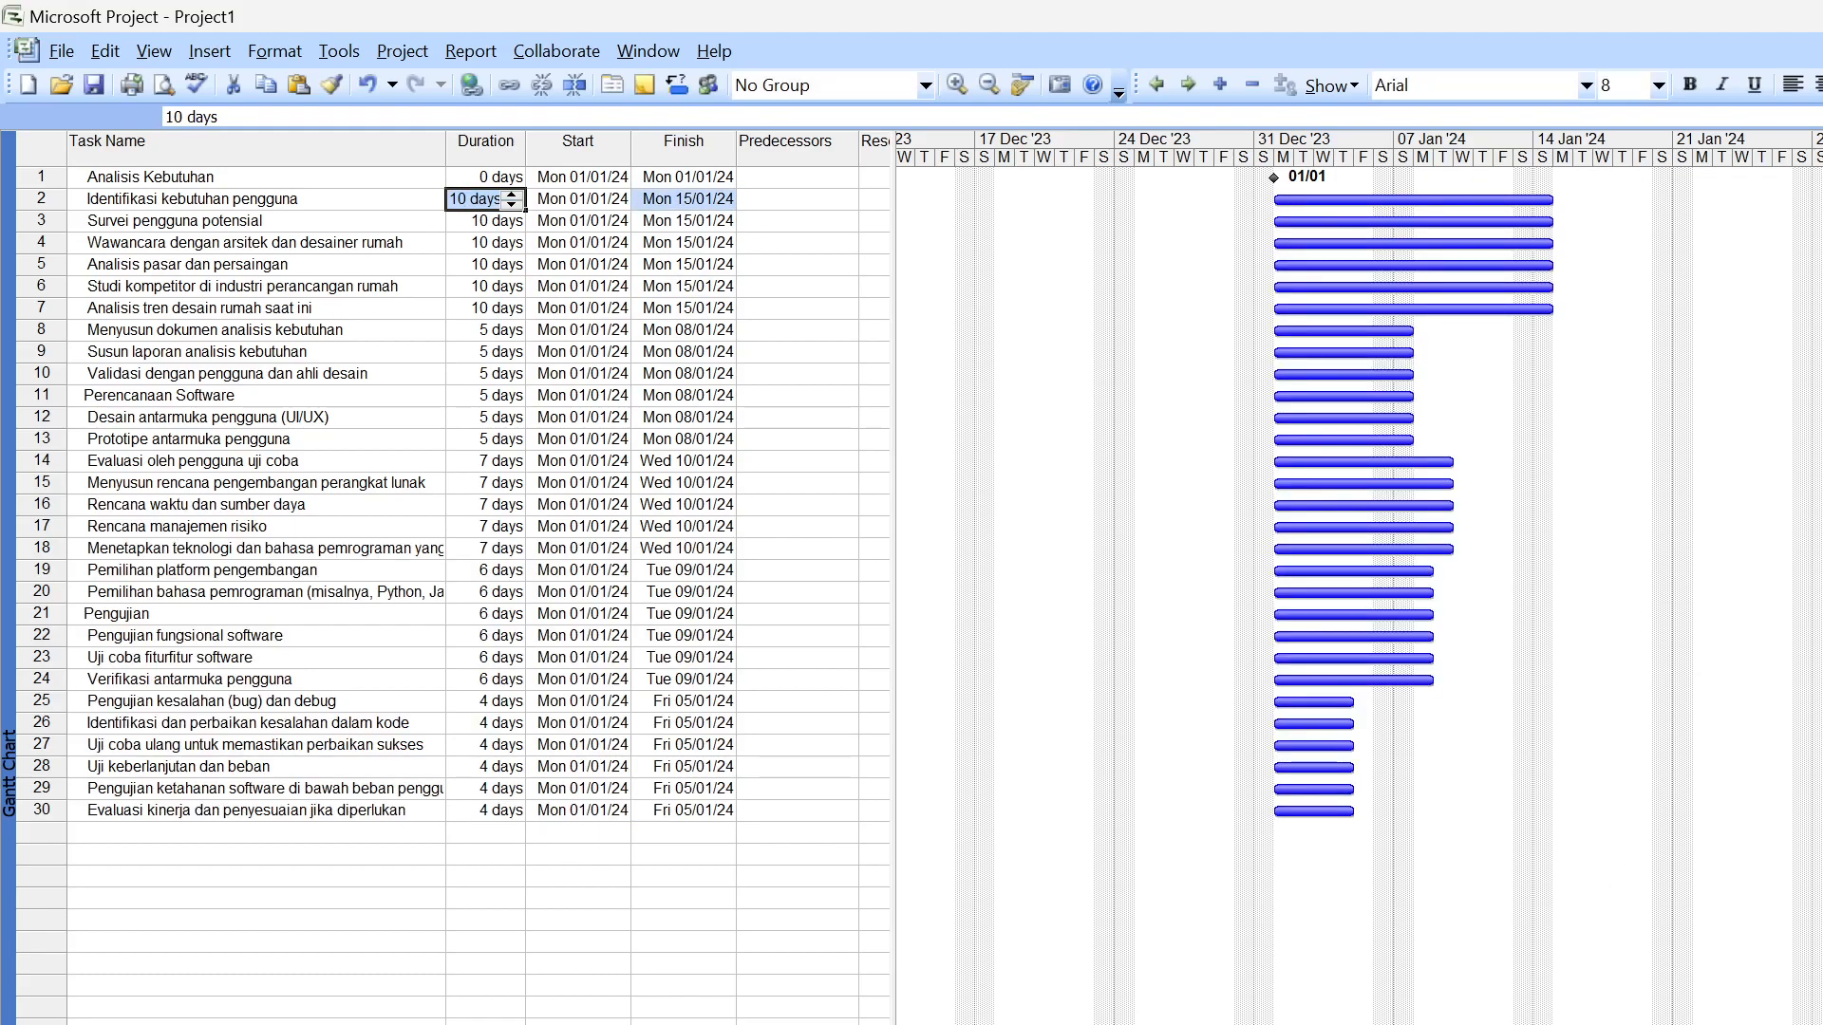
key(alt+Tab)
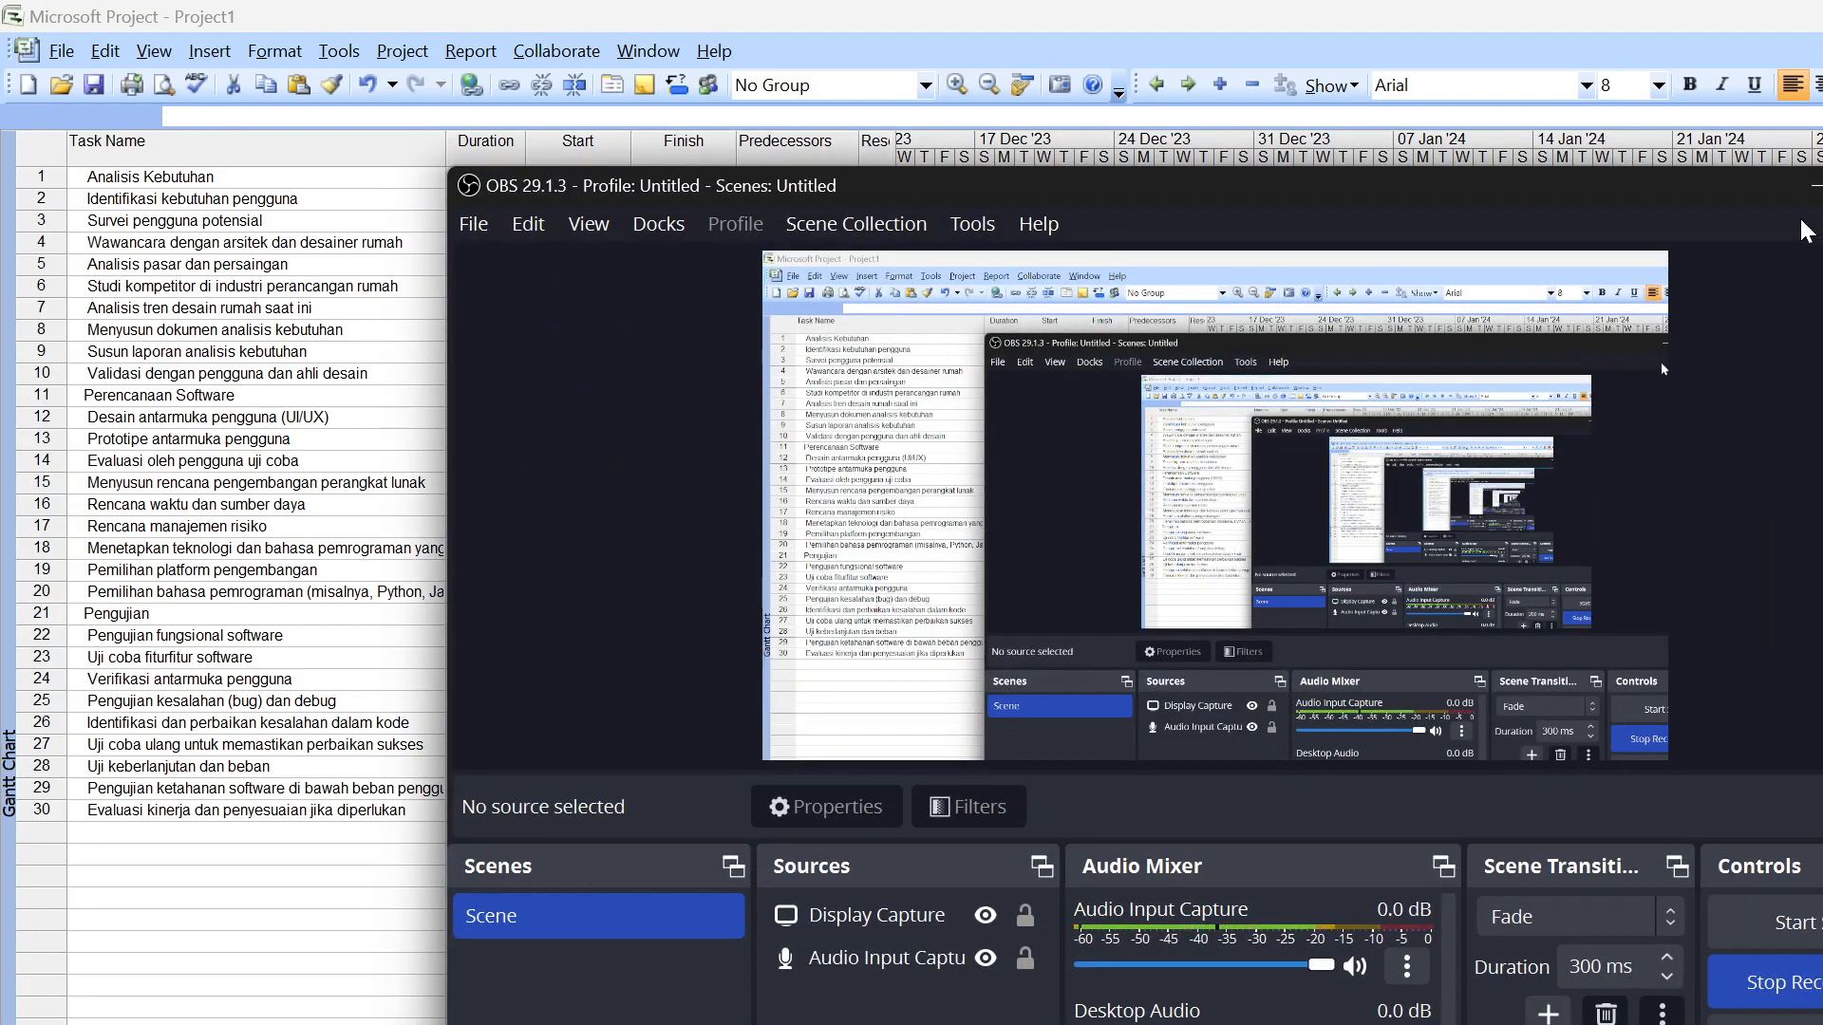
click(1808, 190)
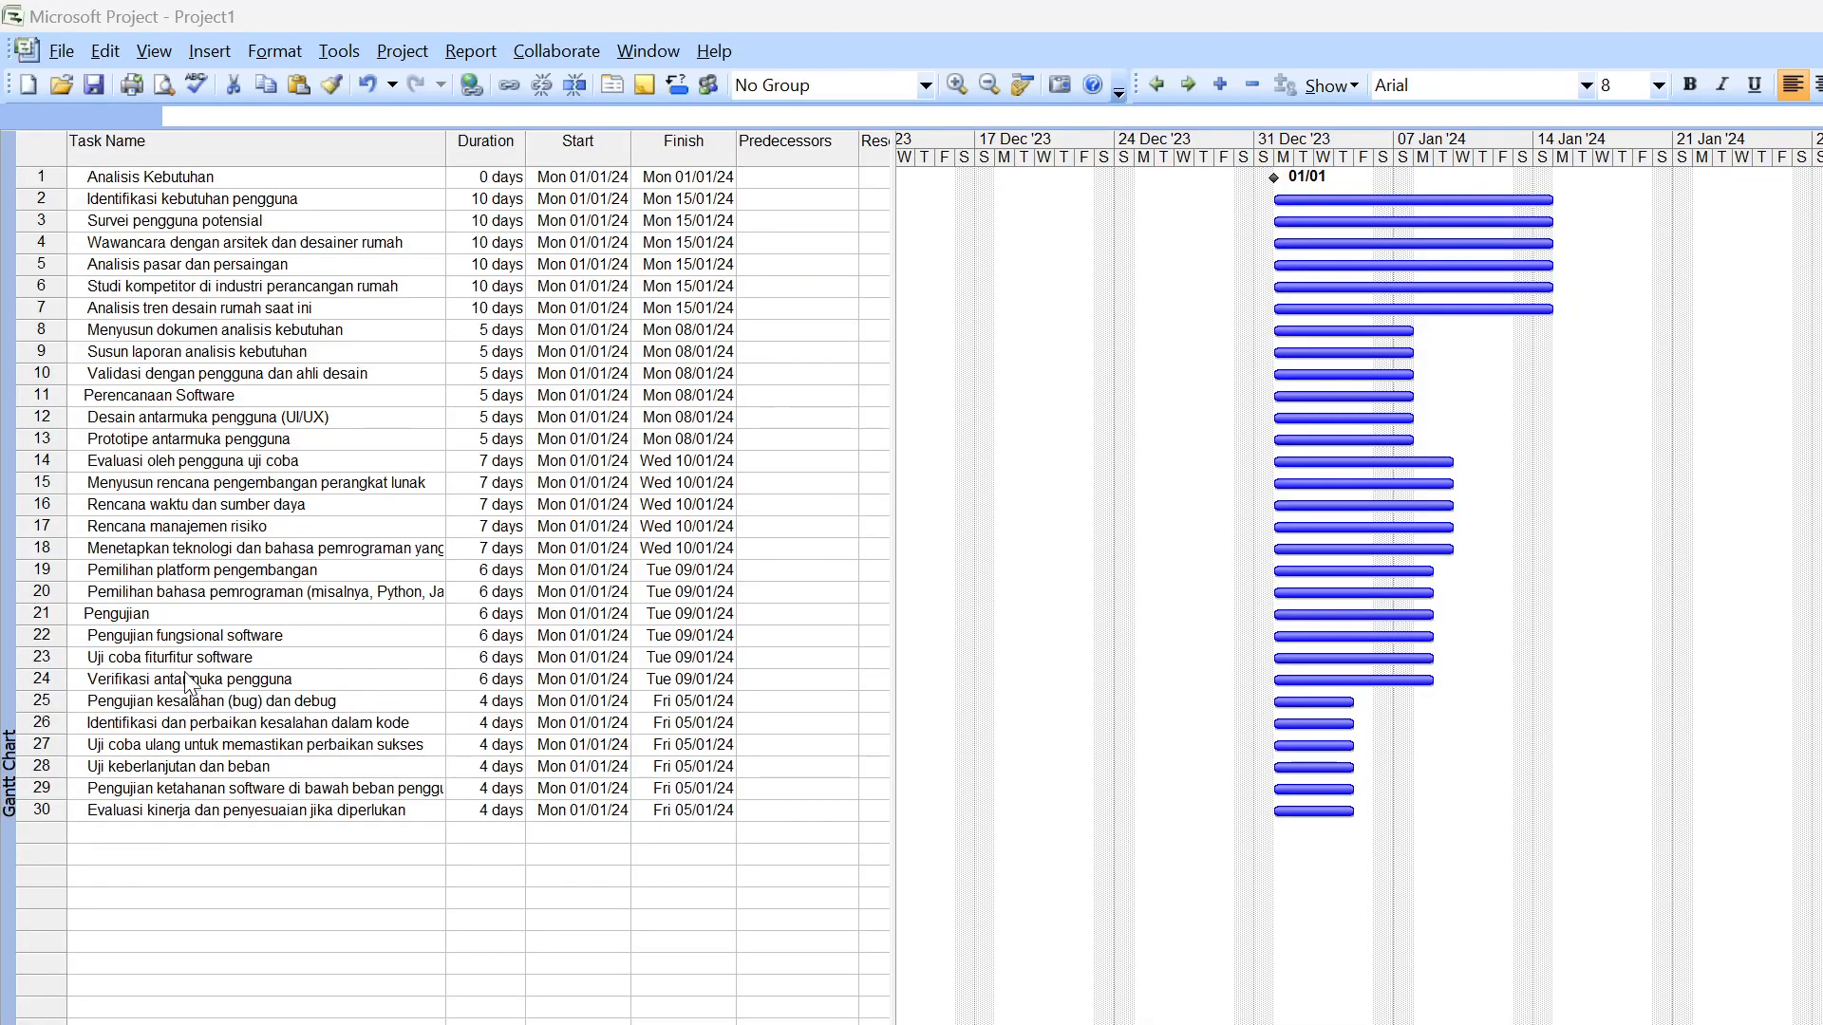
Turn the Pengujian task in row 21 into a milestone by setting its duration to 0 days
click(187, 615)
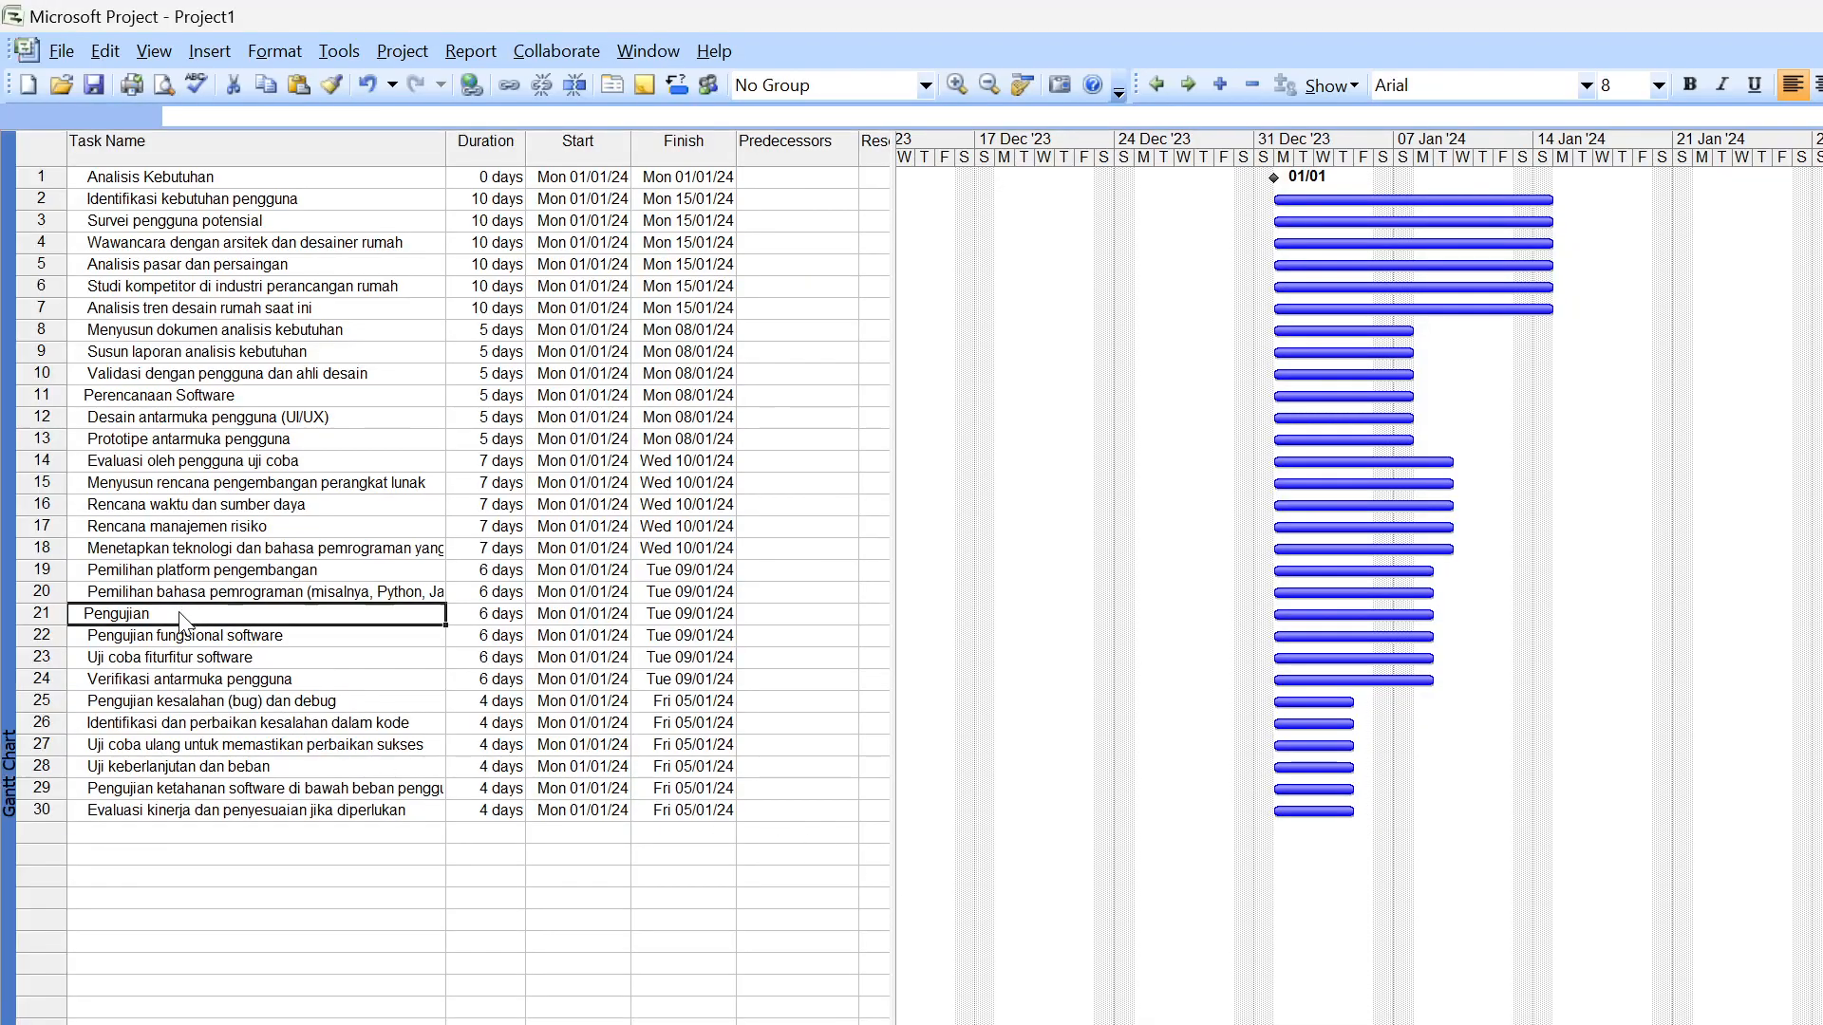
click(489, 613)
click(511, 619)
text(0)
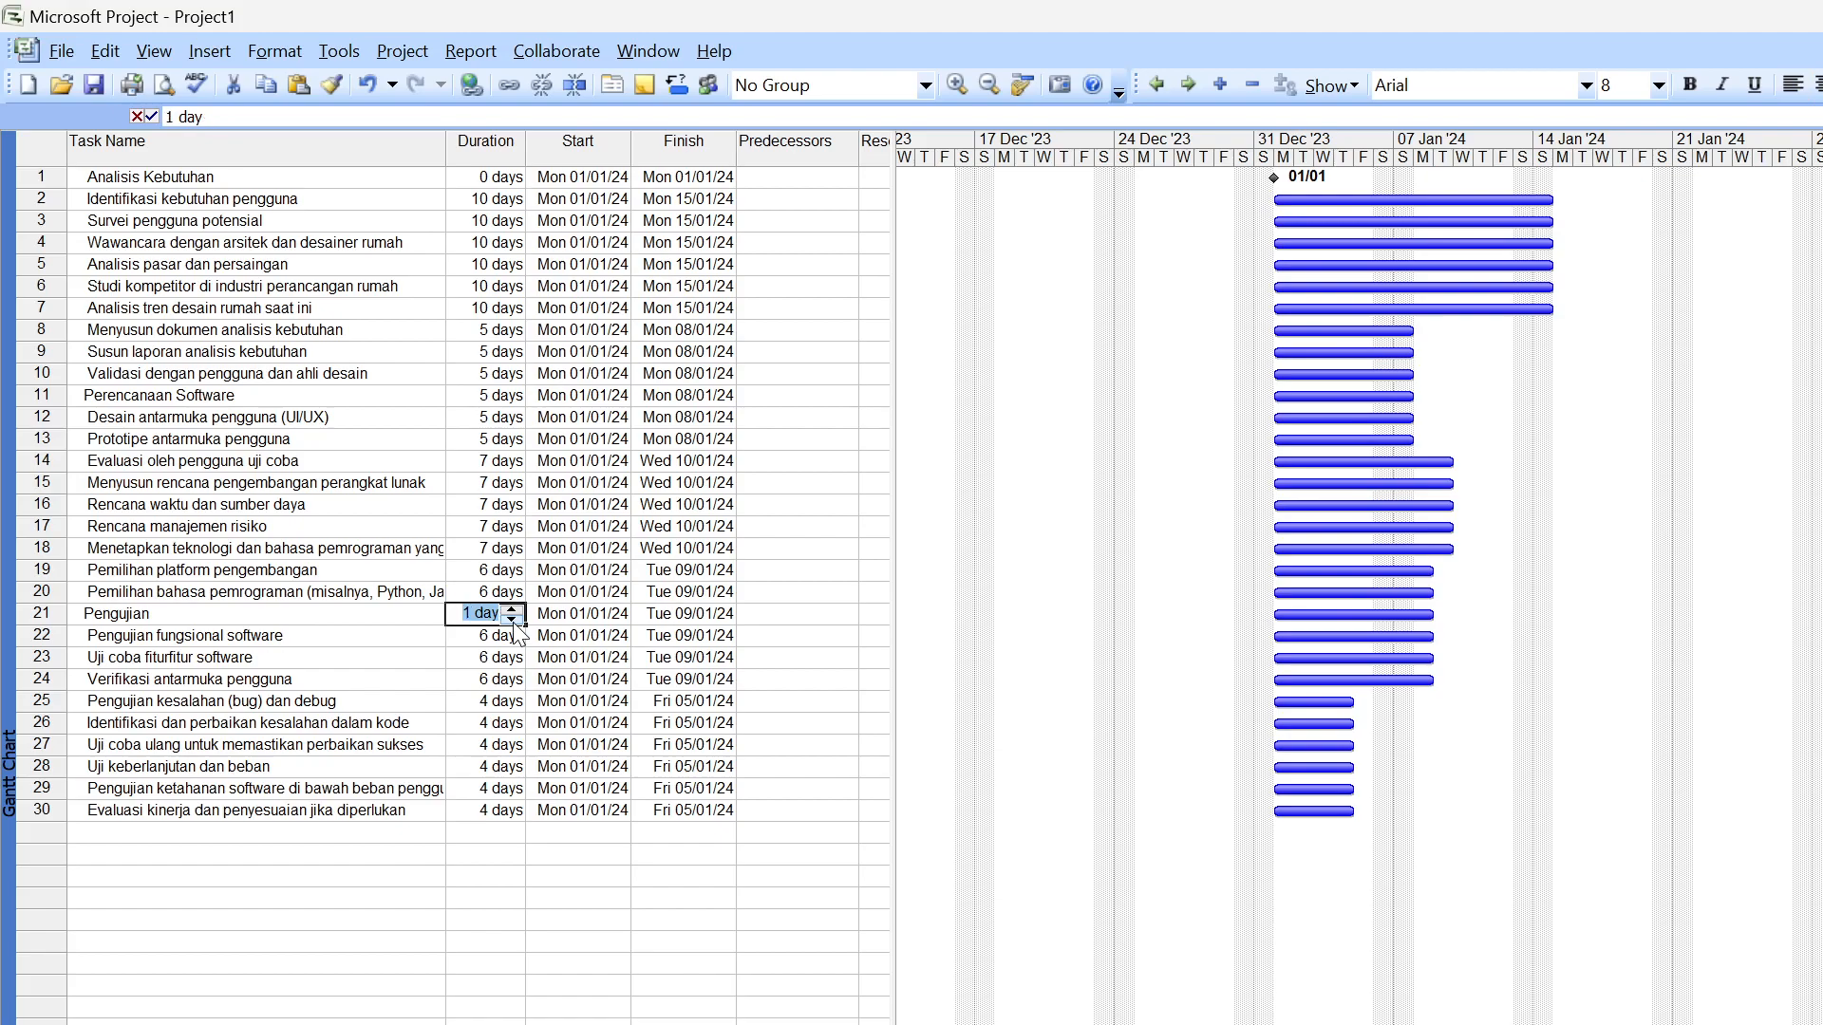
click(1236, 898)
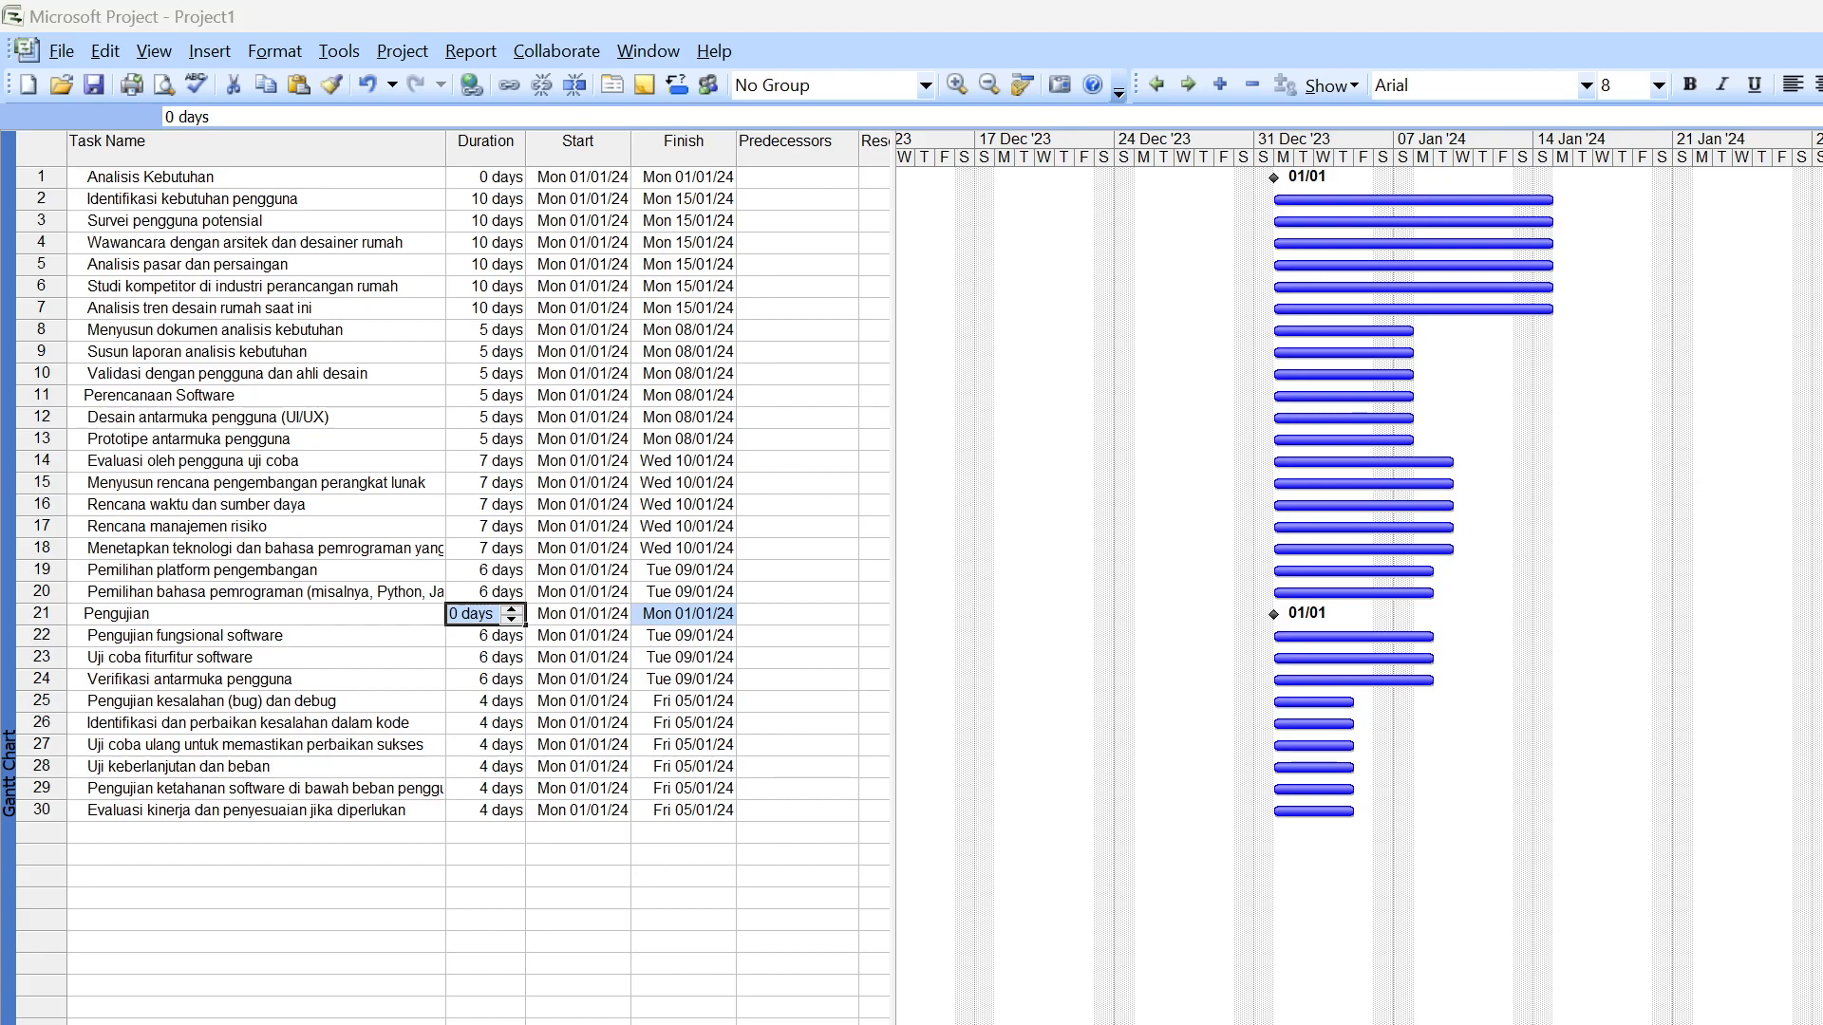
Restore the project window to a smaller size and show the Struktur Sub Kegiatan section of the Tugas1 notes beside it
key(alt+Tab)
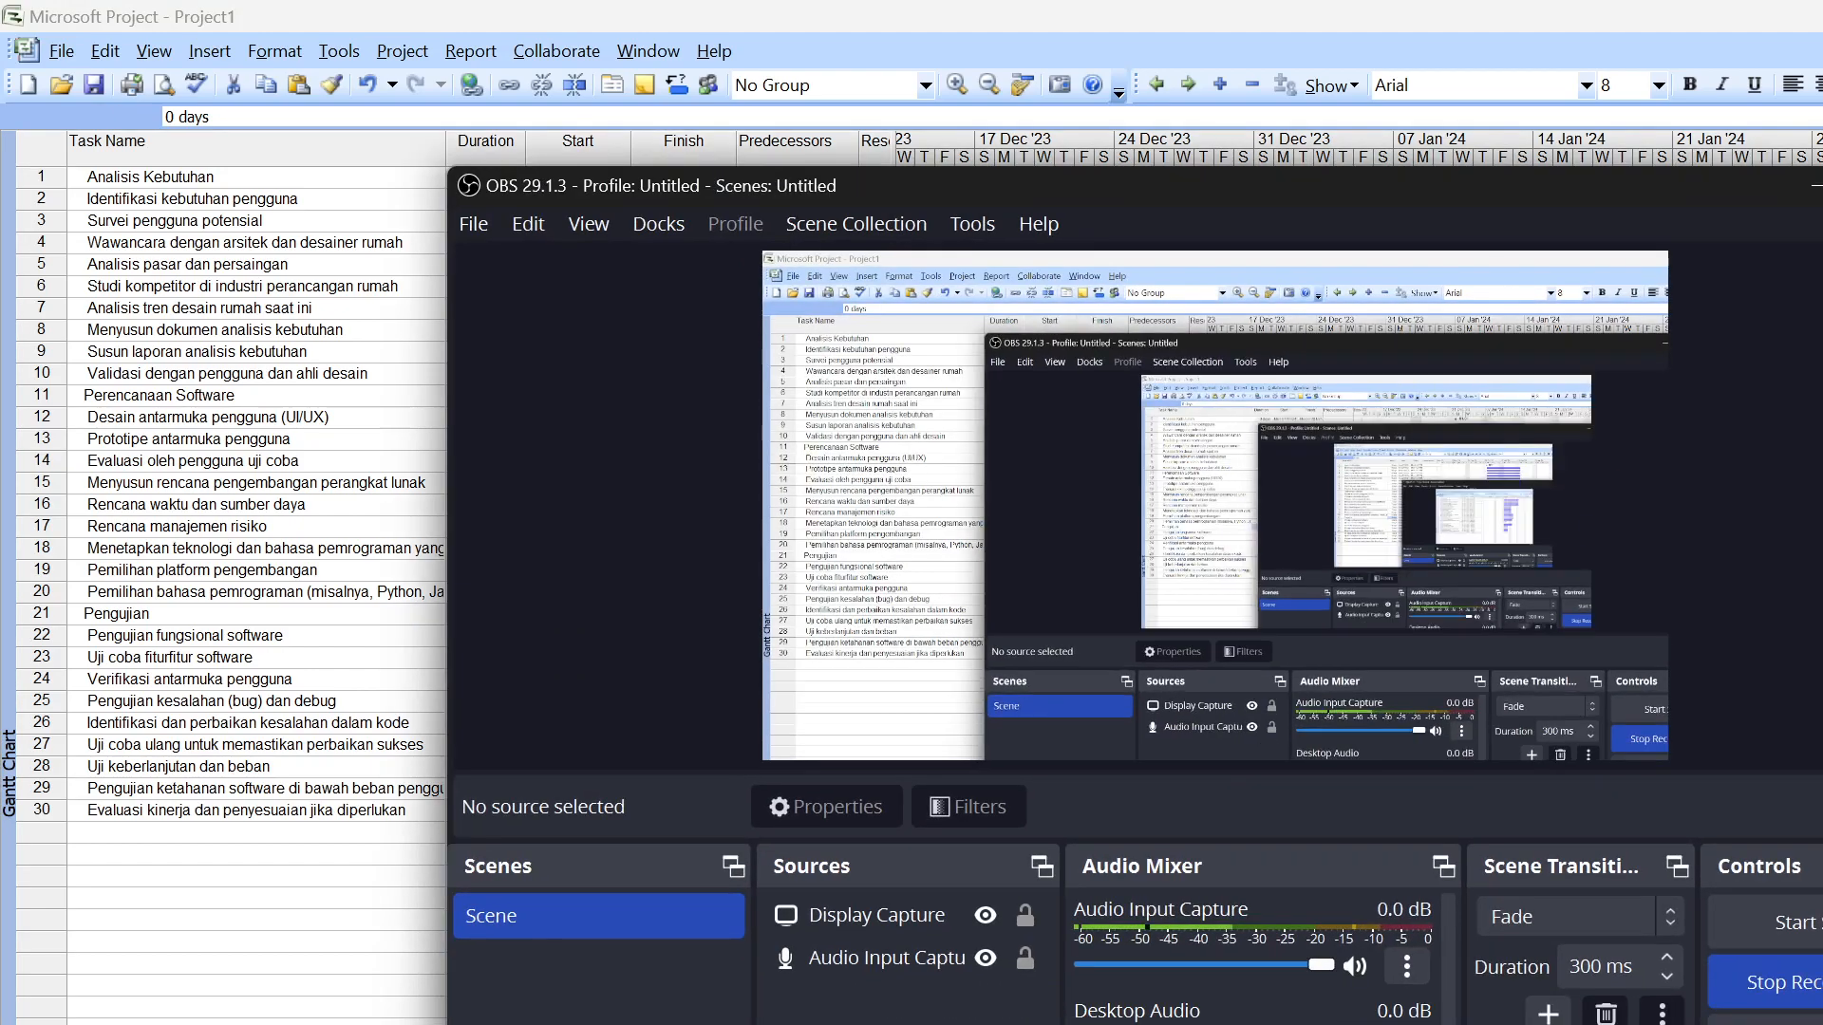
key(alt+Tab)
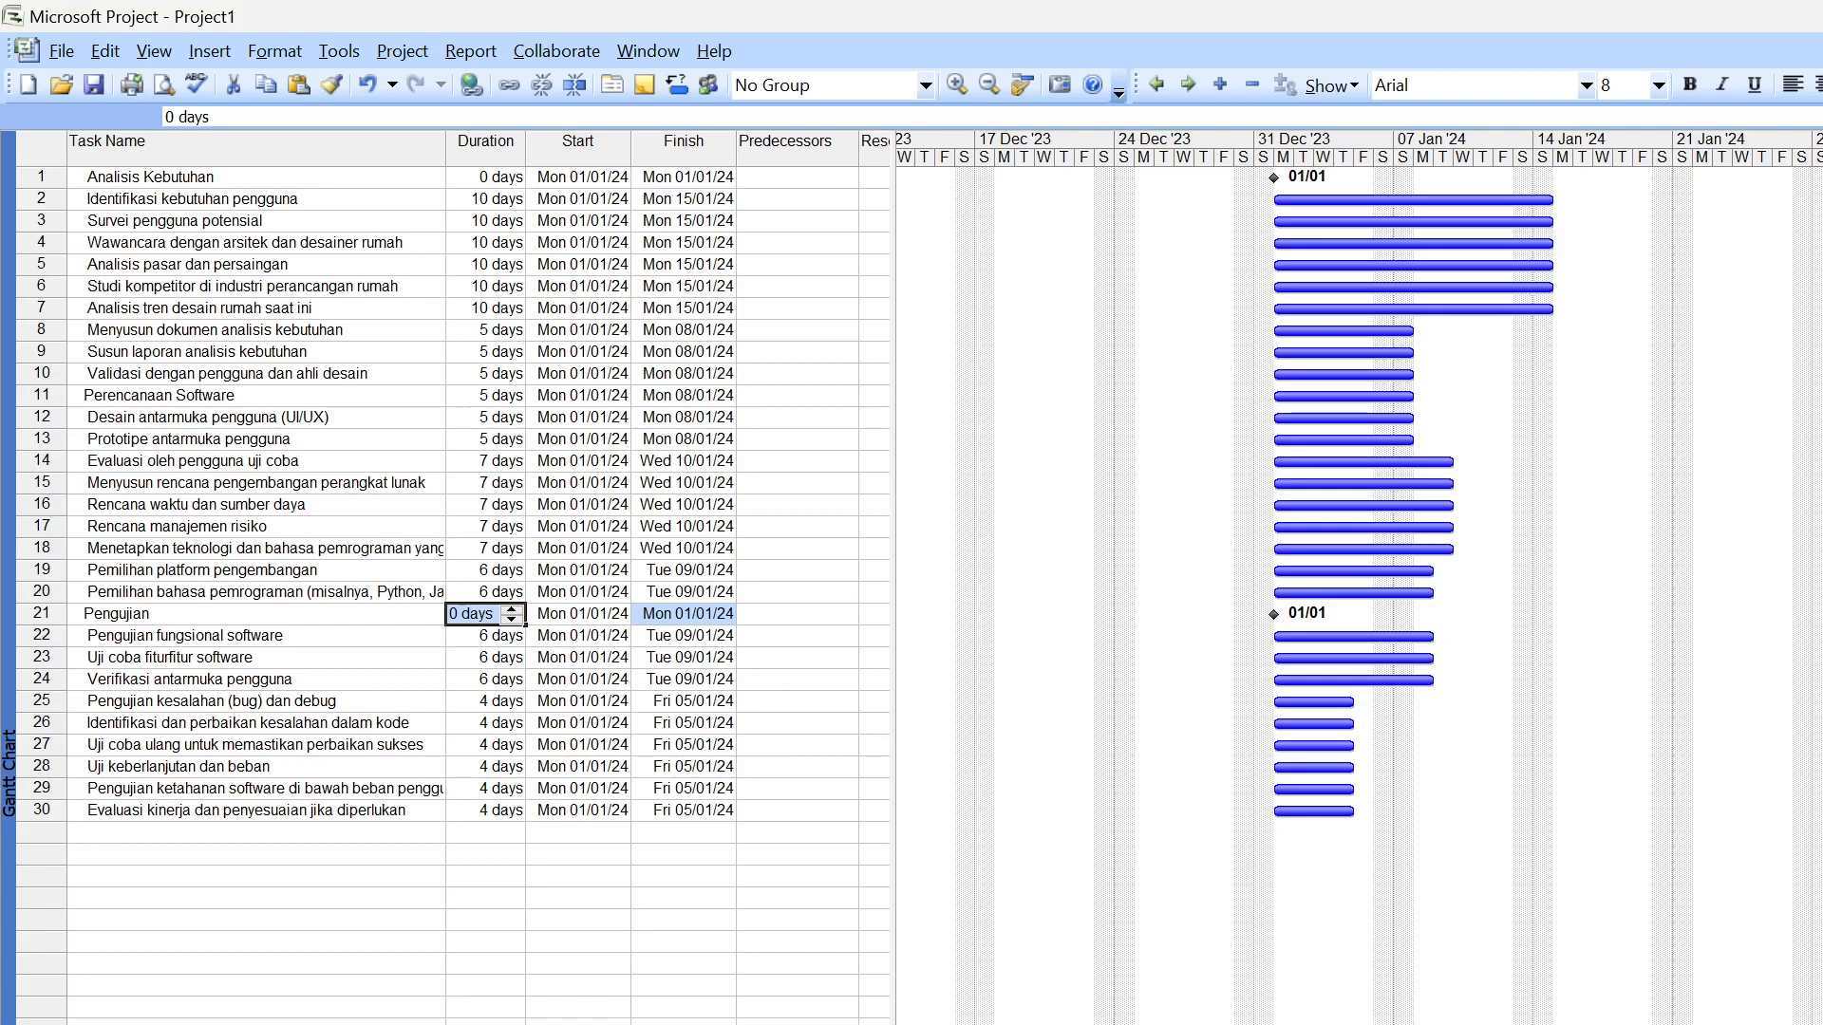
key(super+Down)
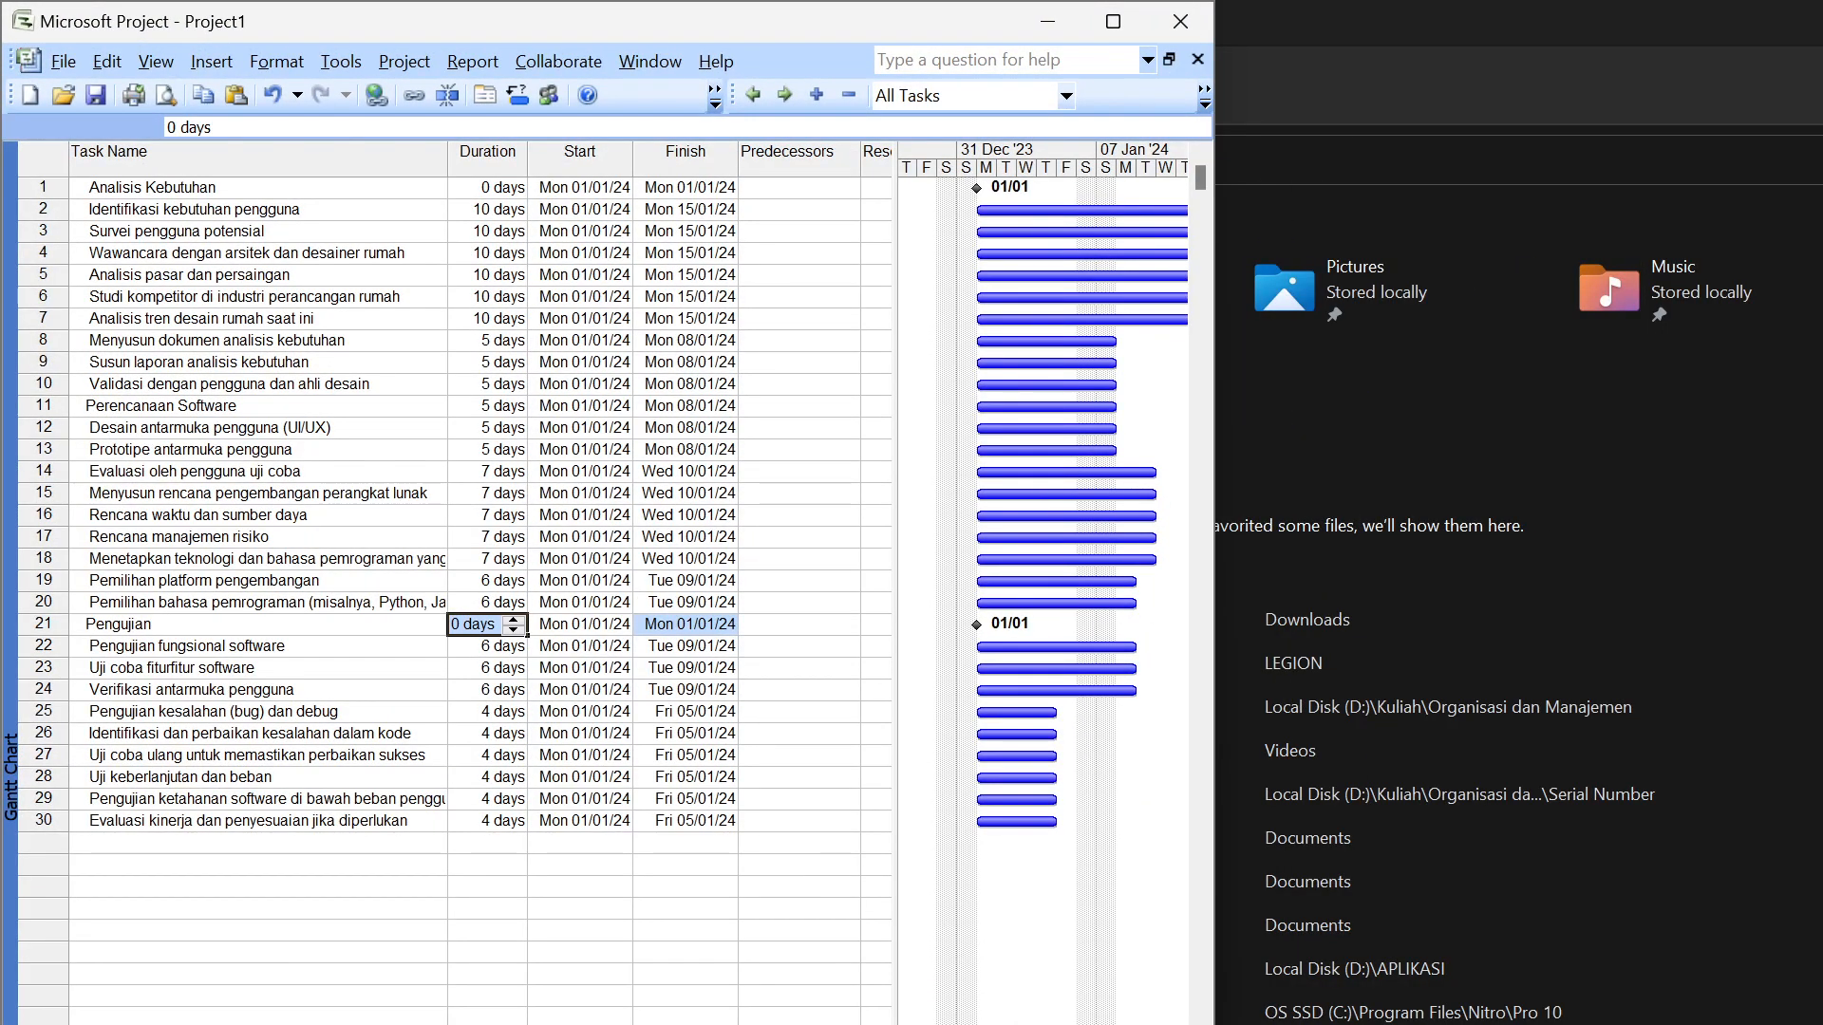
key(alt+Tab)
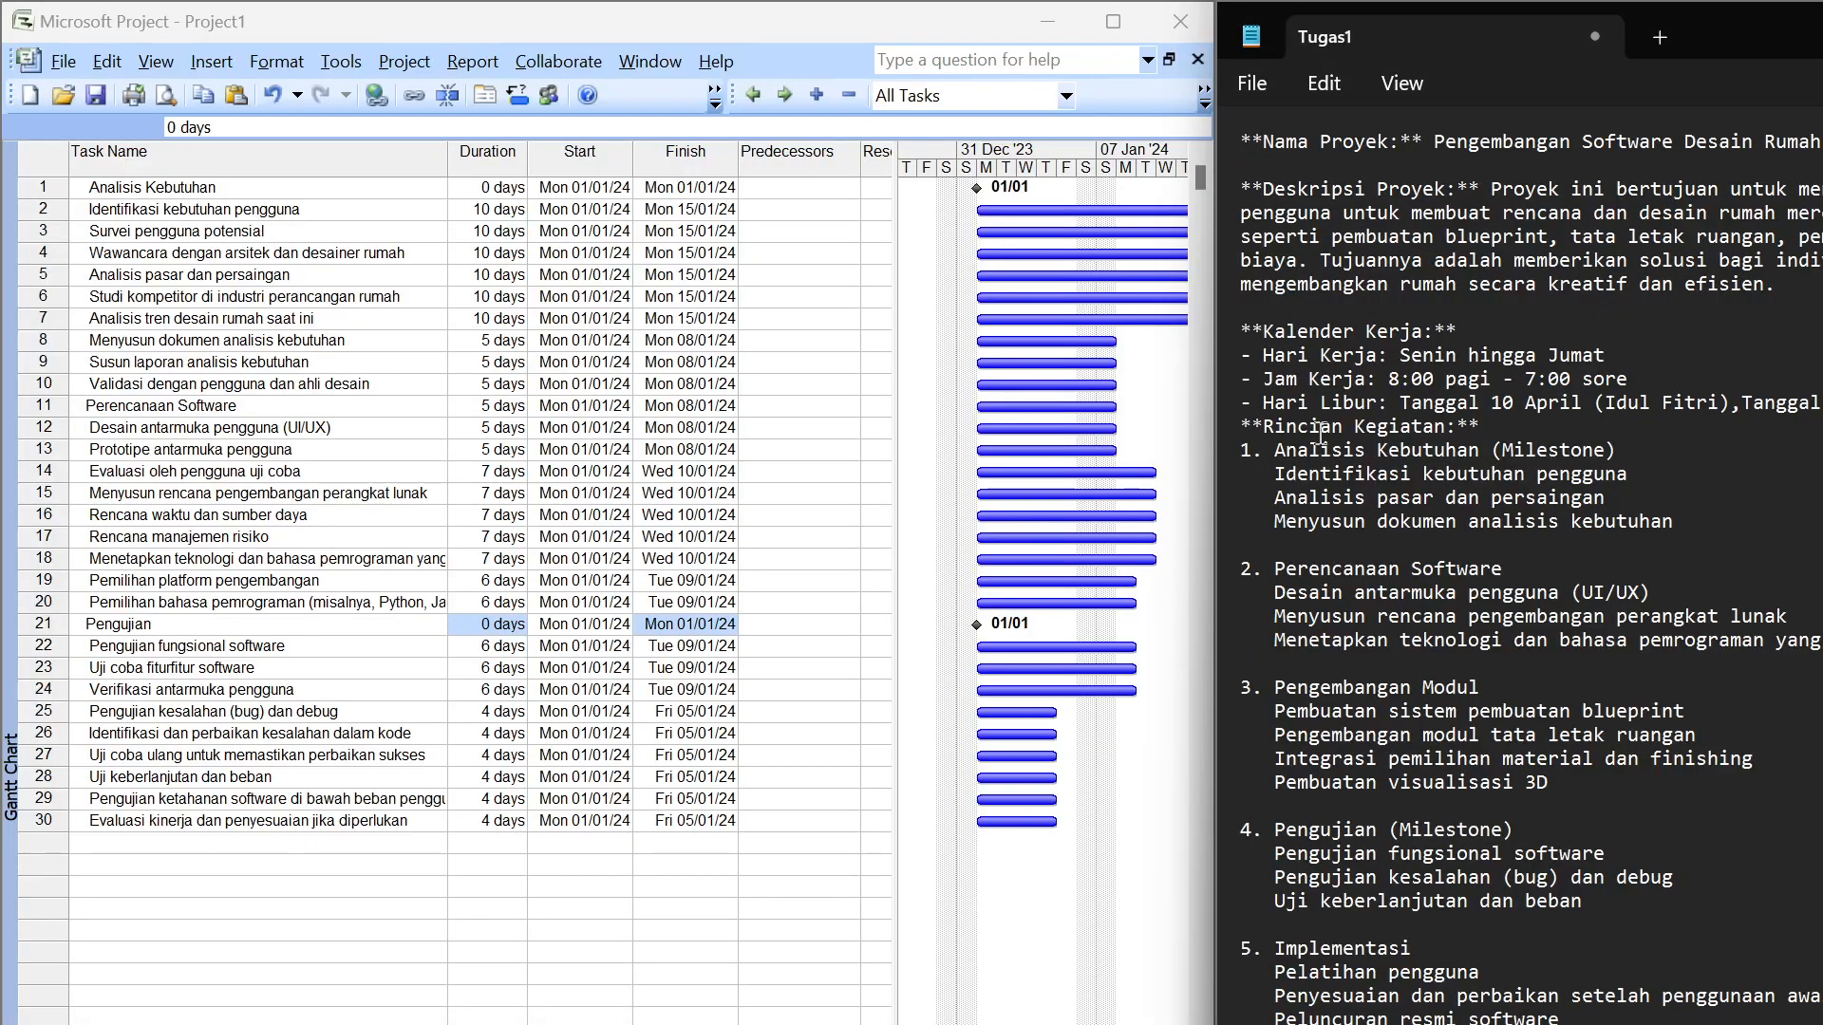
scroll(1347, 462, down, 10)
scroll(1393, 631, down, 1)
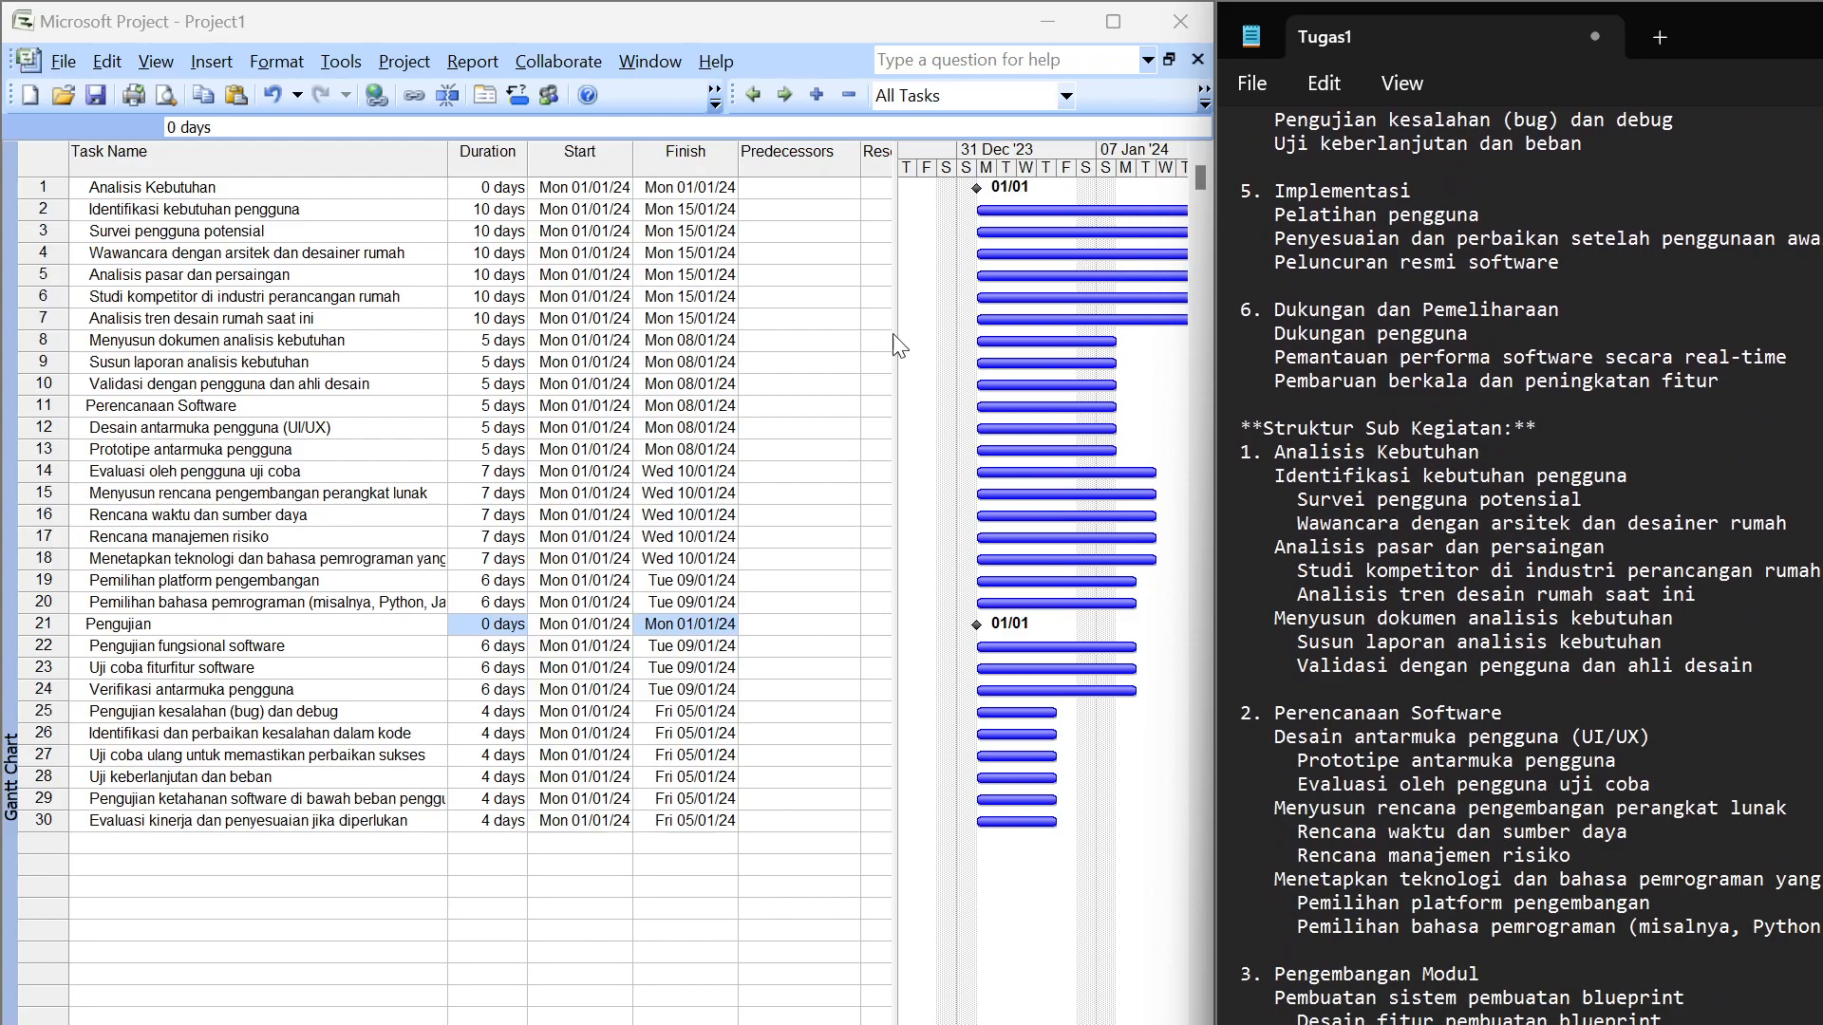
Nest Identifikasi kebutuhan pengguna under Analisis Kebutuhan, with Survei pengguna potensial and Wawancara dengan arsitek dan desainer rumah as its subtasks
click(145, 205)
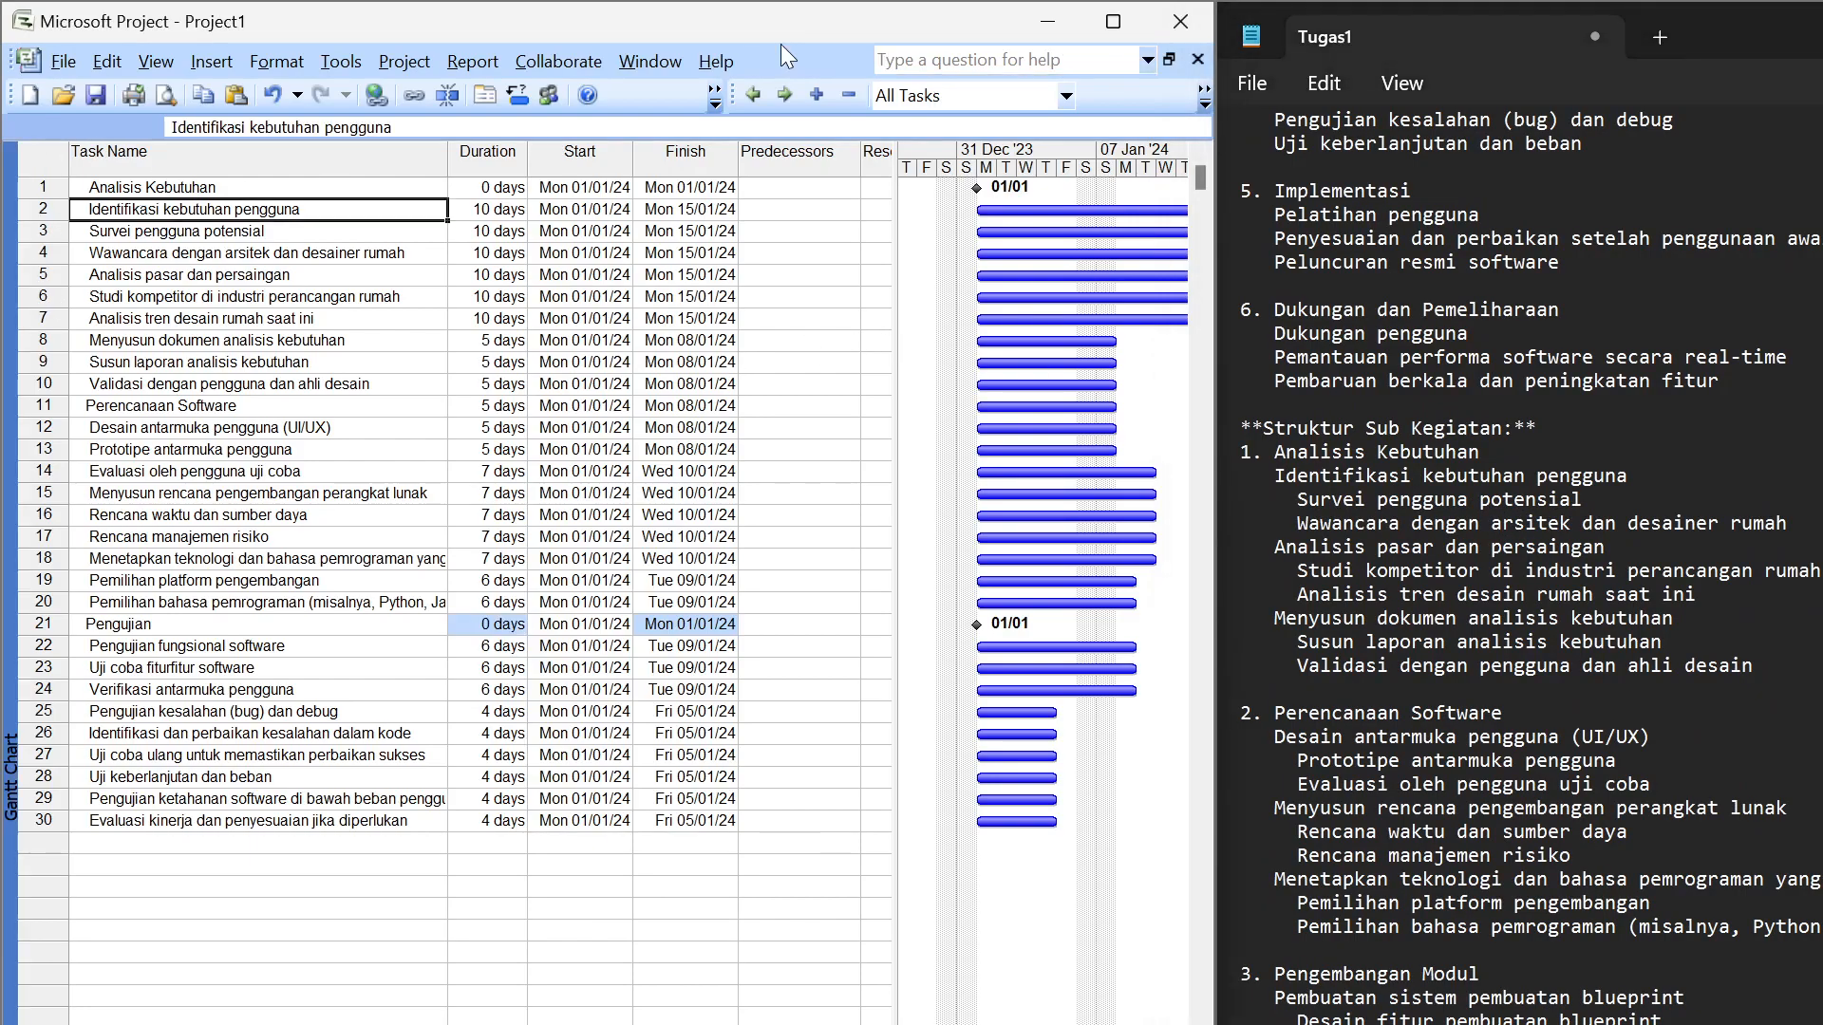
click(792, 94)
click(211, 233)
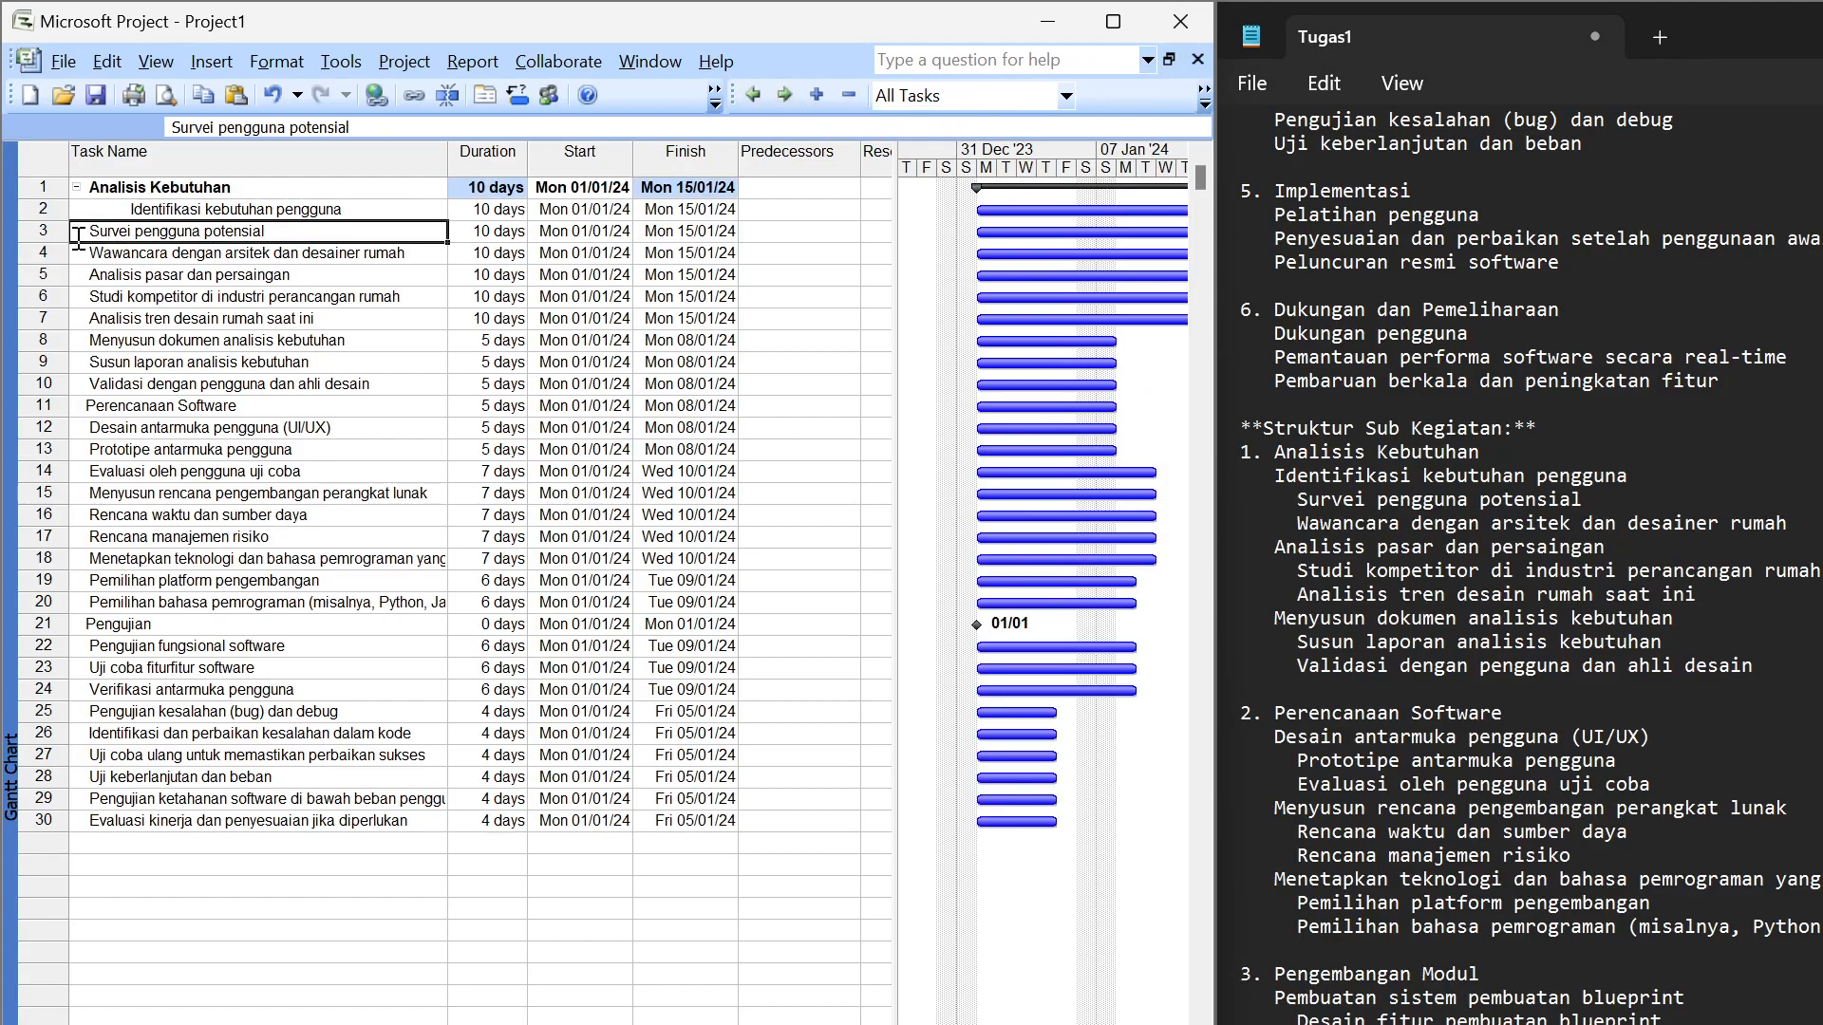
drag(38, 228, 52, 251)
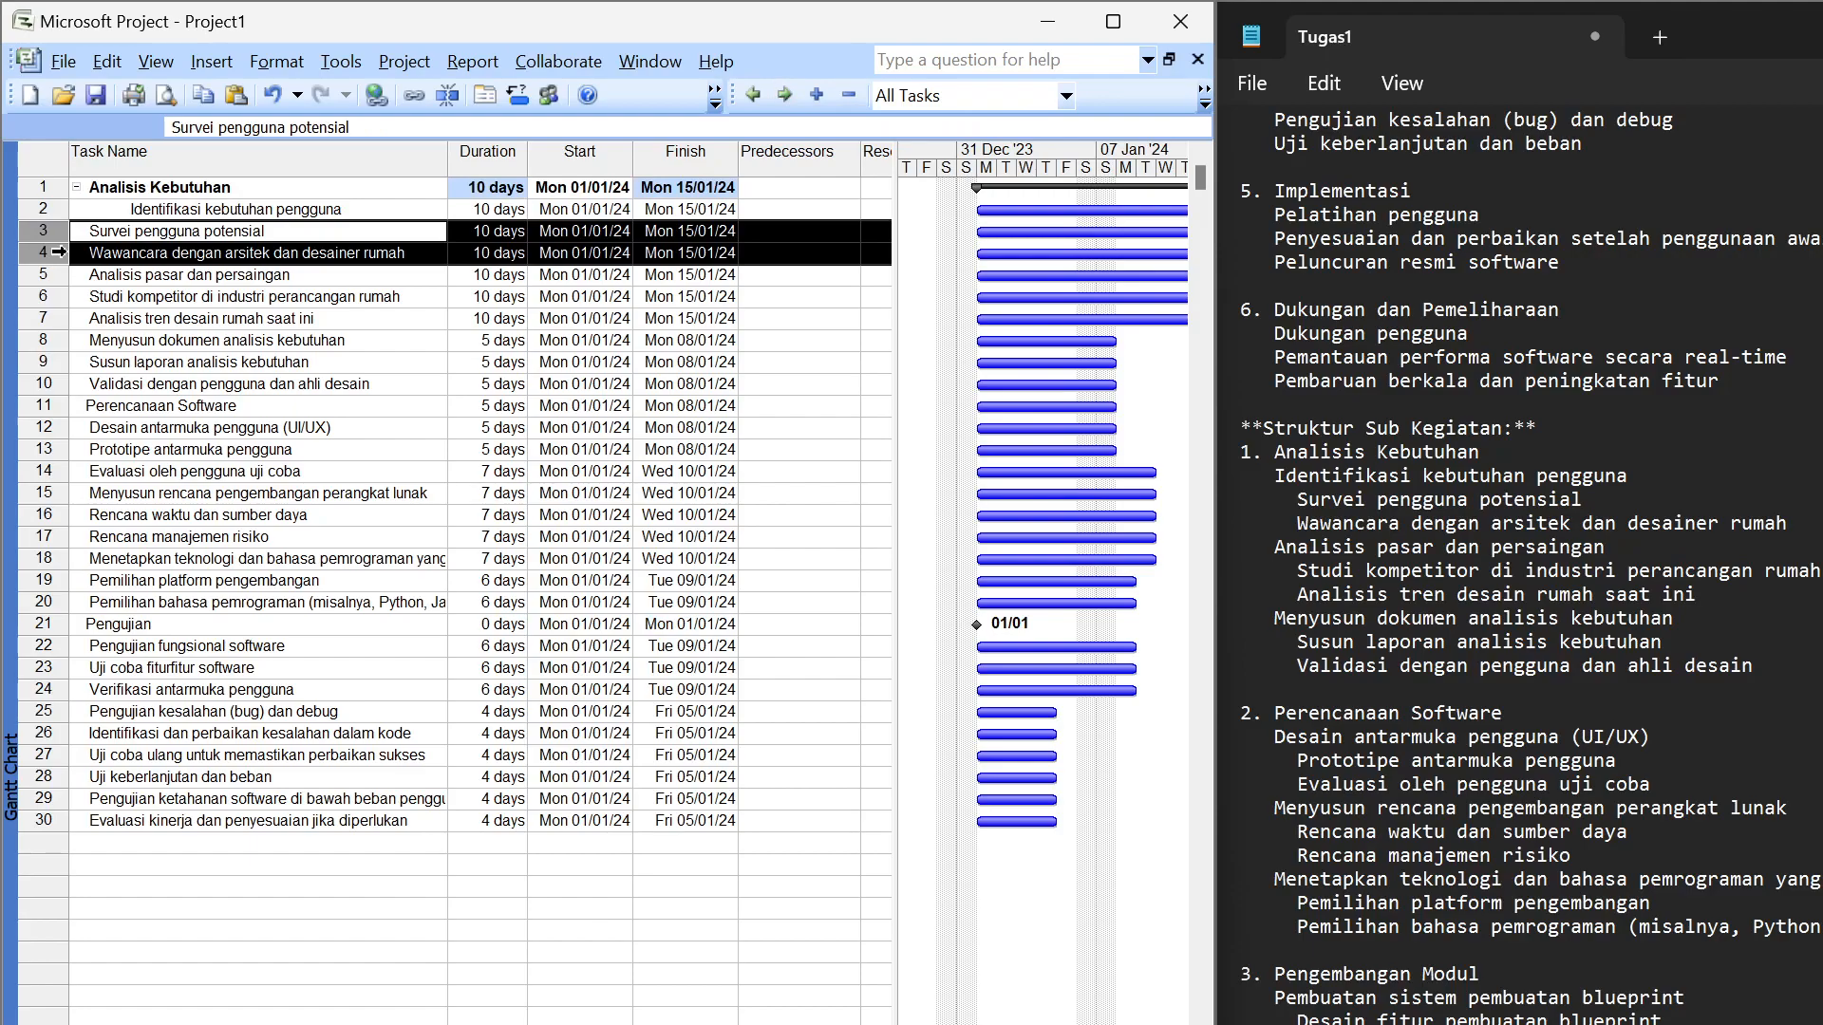
click(784, 95)
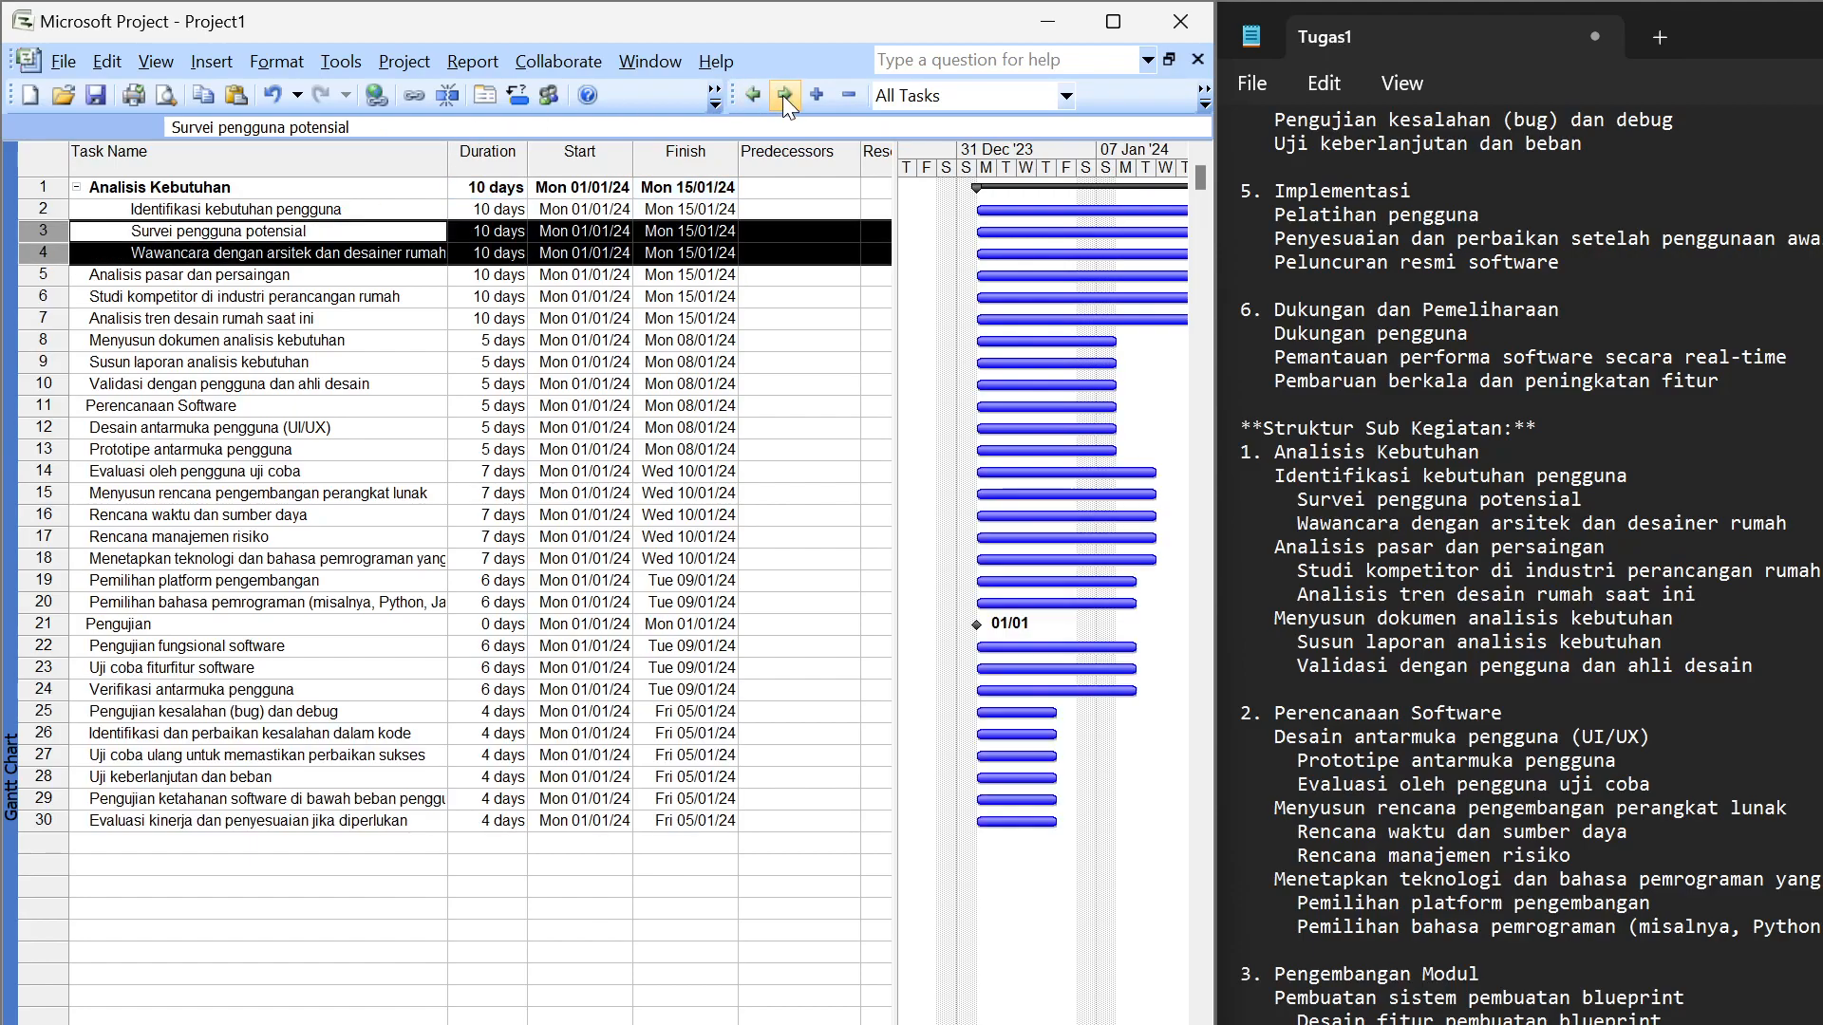
click(784, 95)
click(755, 93)
click(784, 95)
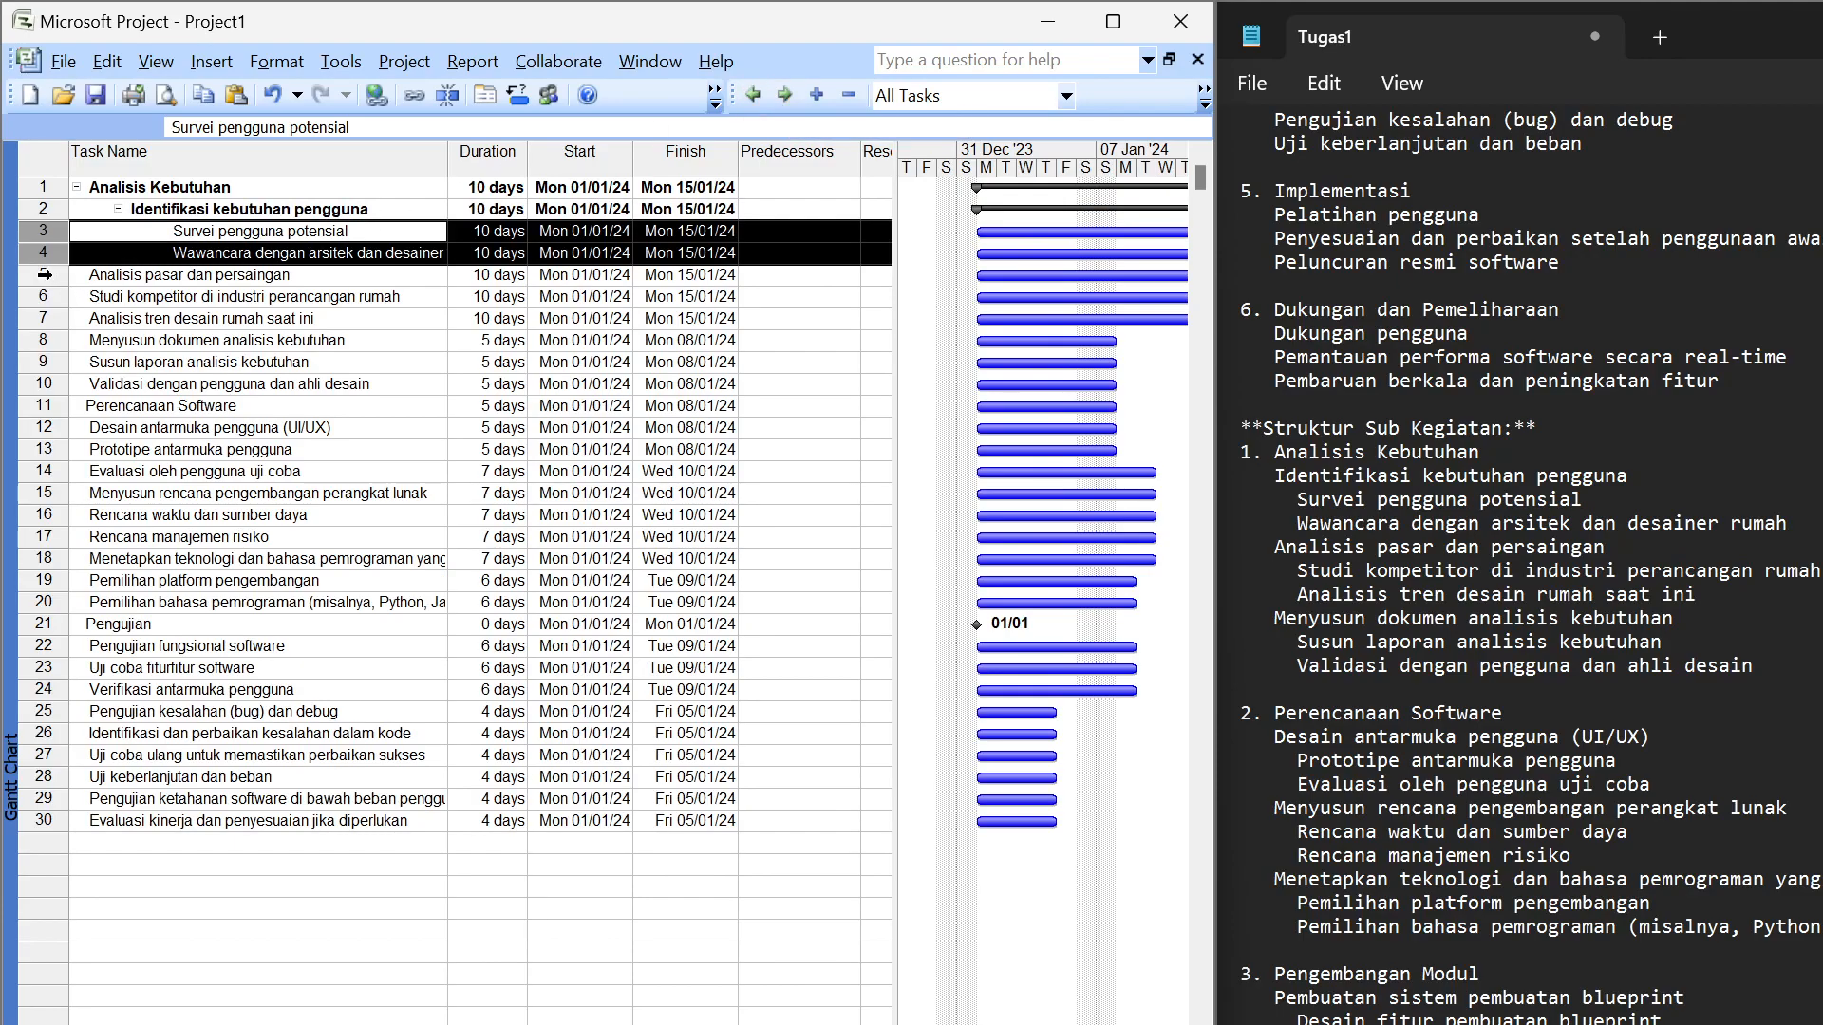
Nest Analisis pasar dan persaingan under Analisis Kebutuhan, with Studi kompetitor and Analisis tren desain rumah saat ini as its subtasks
click(43, 275)
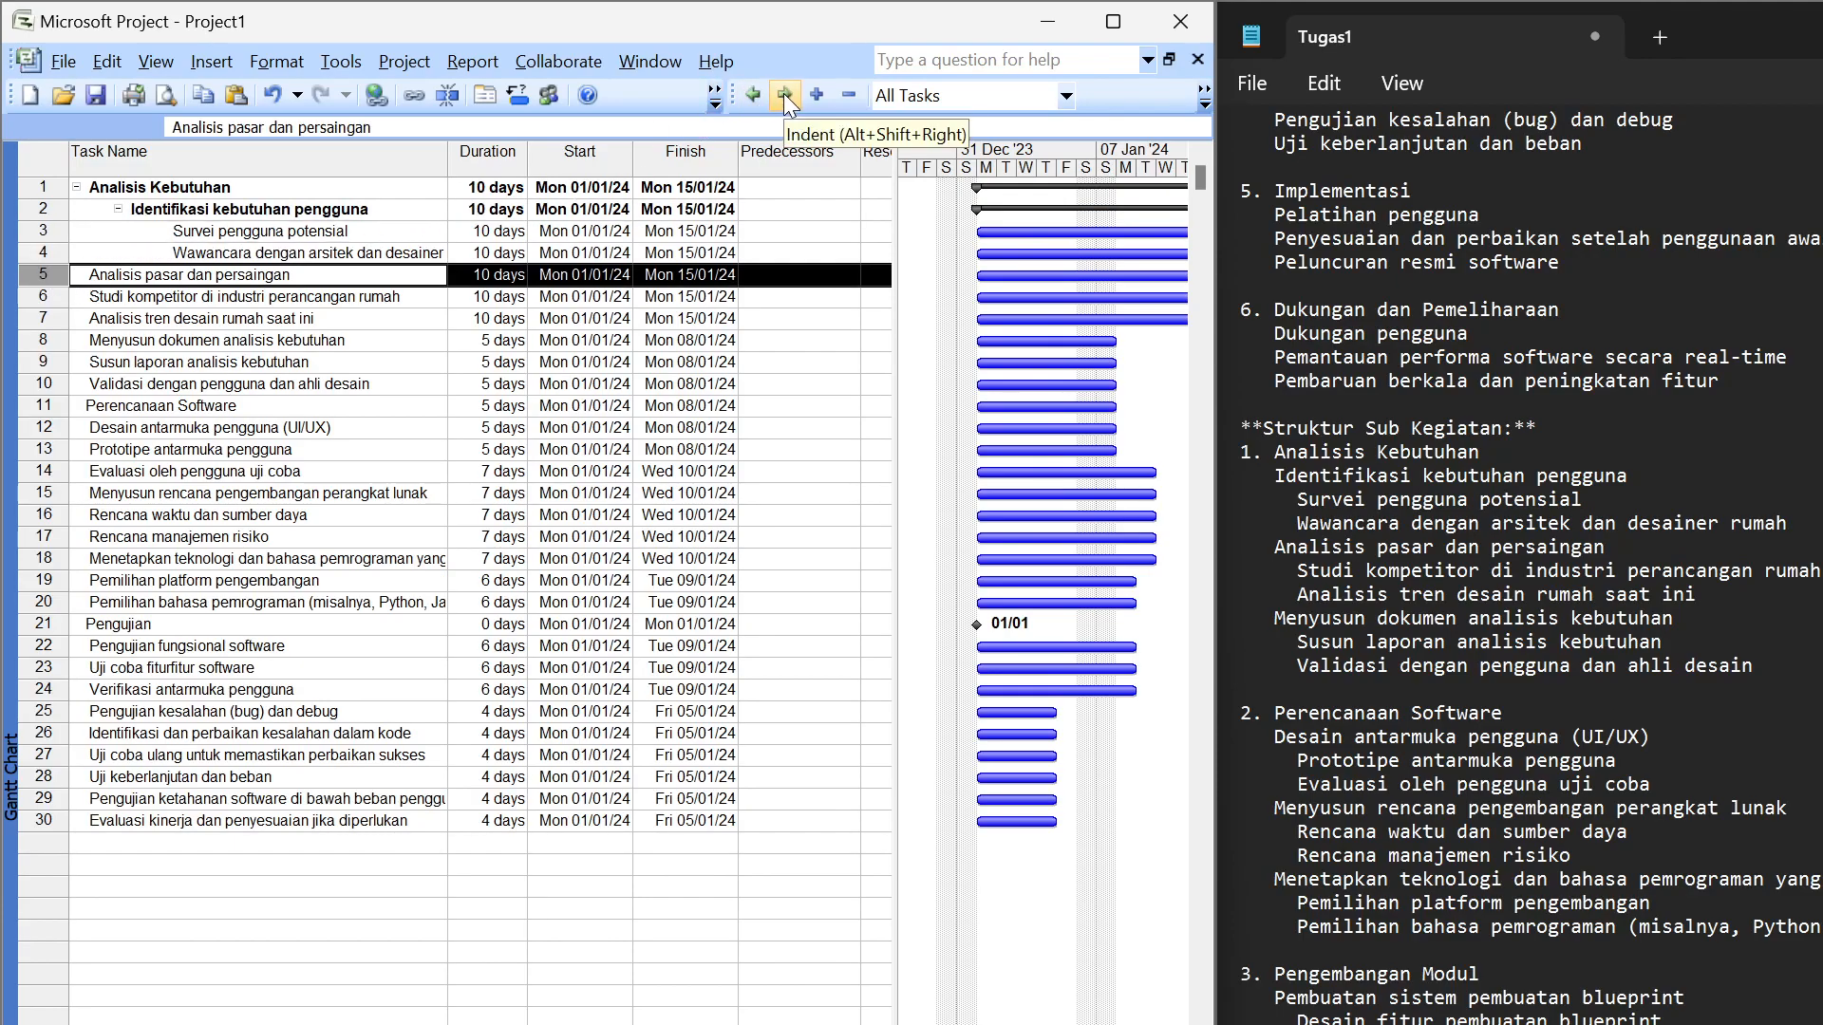
click(783, 93)
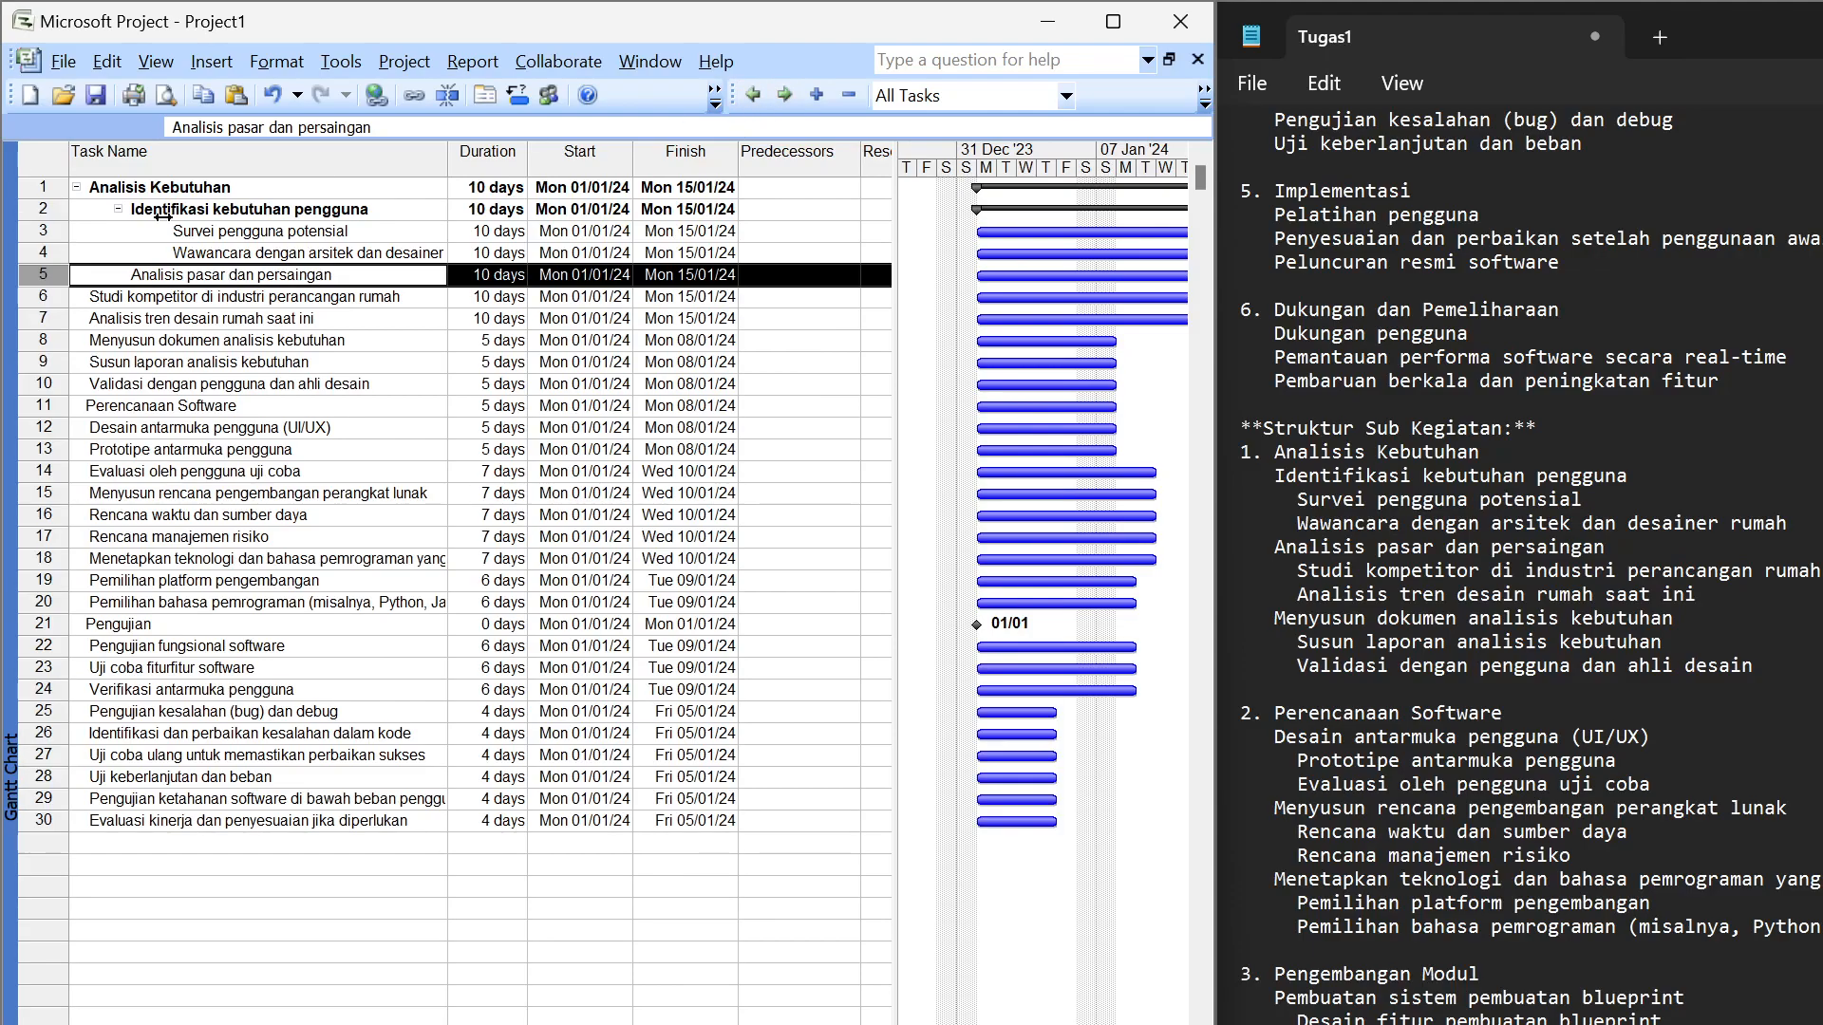
drag(43, 296, 43, 318)
click(780, 94)
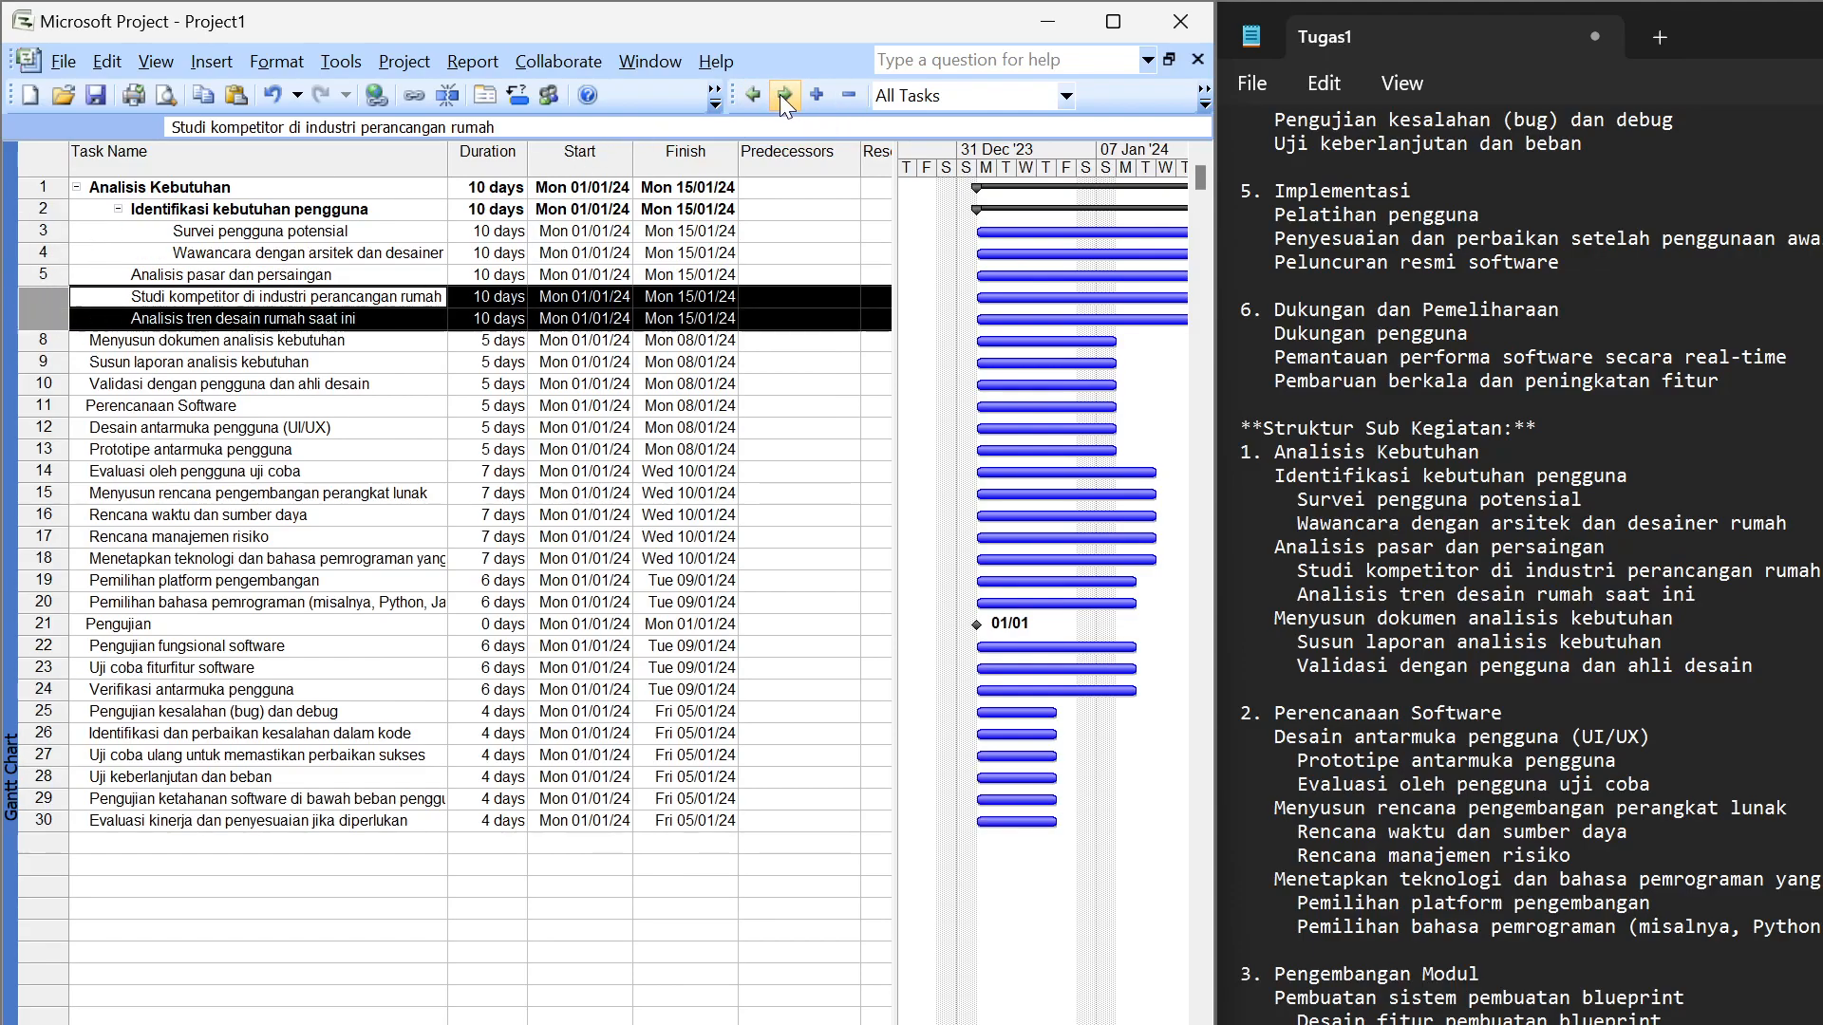
Nest Menyusun dokumen analisis kebutuhan under Analisis Kebutuhan, with Susun laporan analisis kebutuhan and Validasi dengan pengguna dan ahli desain as its subtasks
click(43, 340)
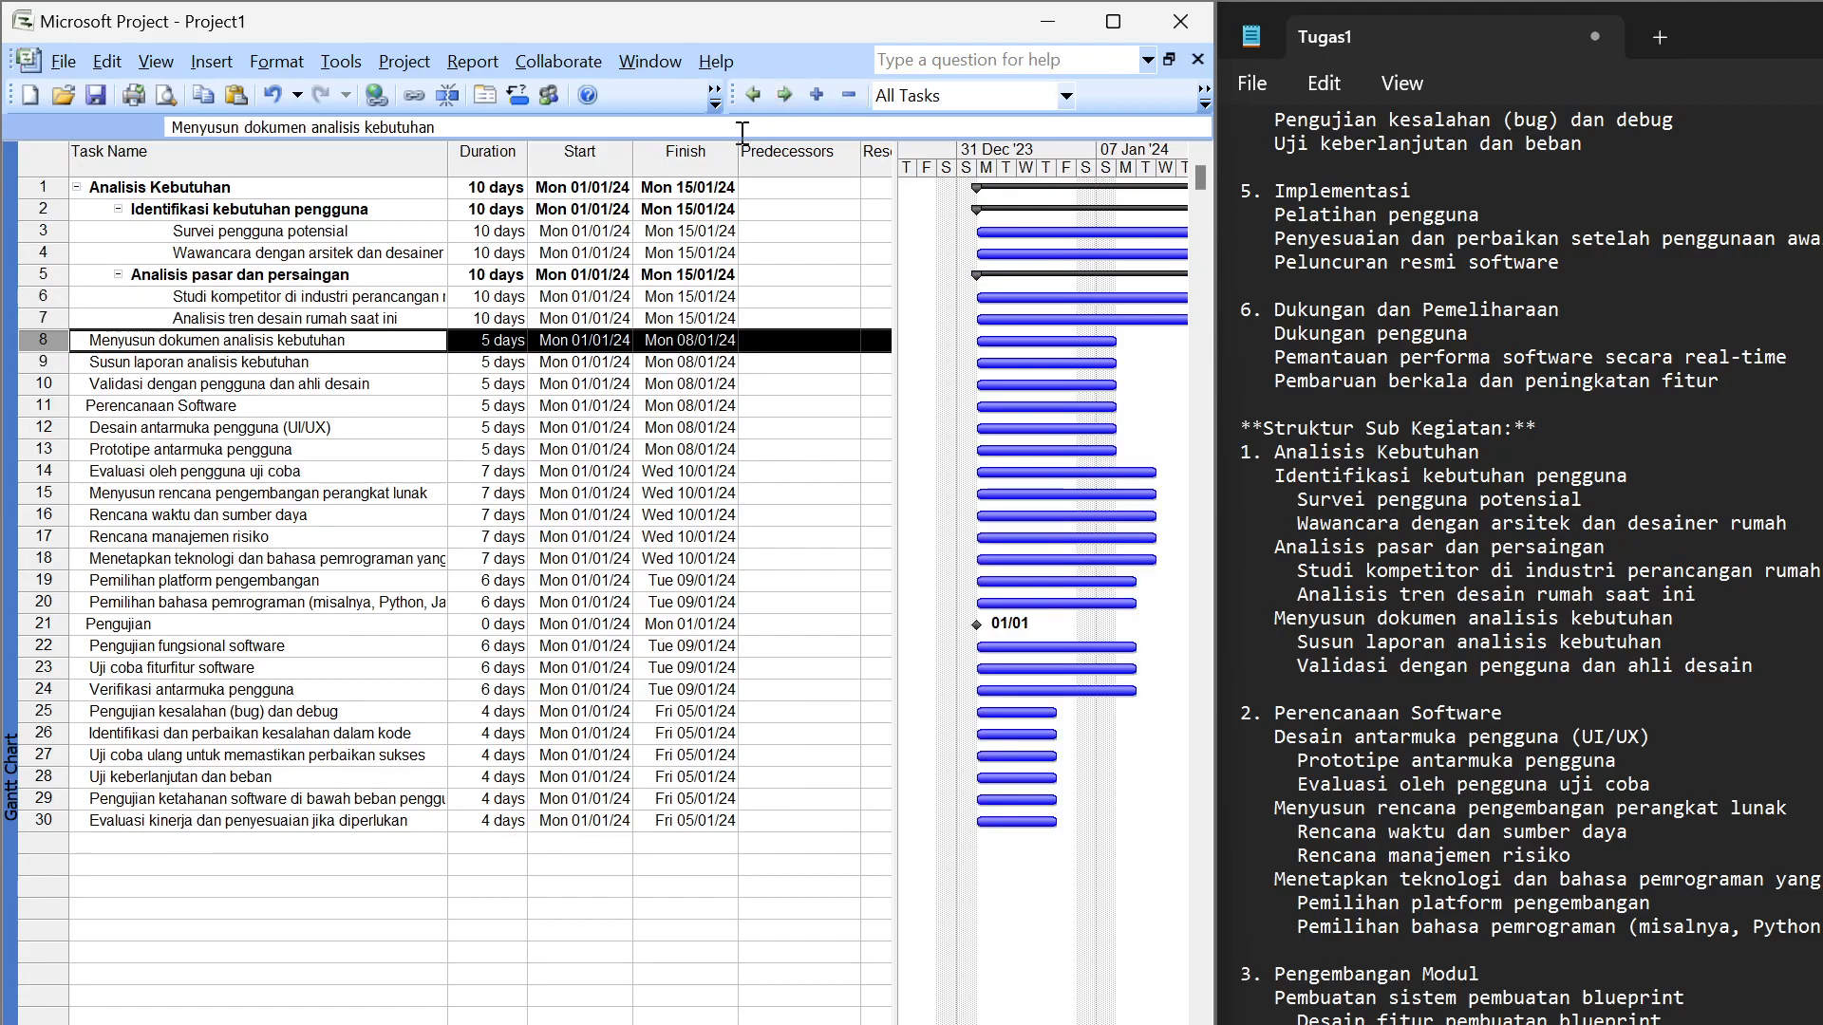
click(780, 95)
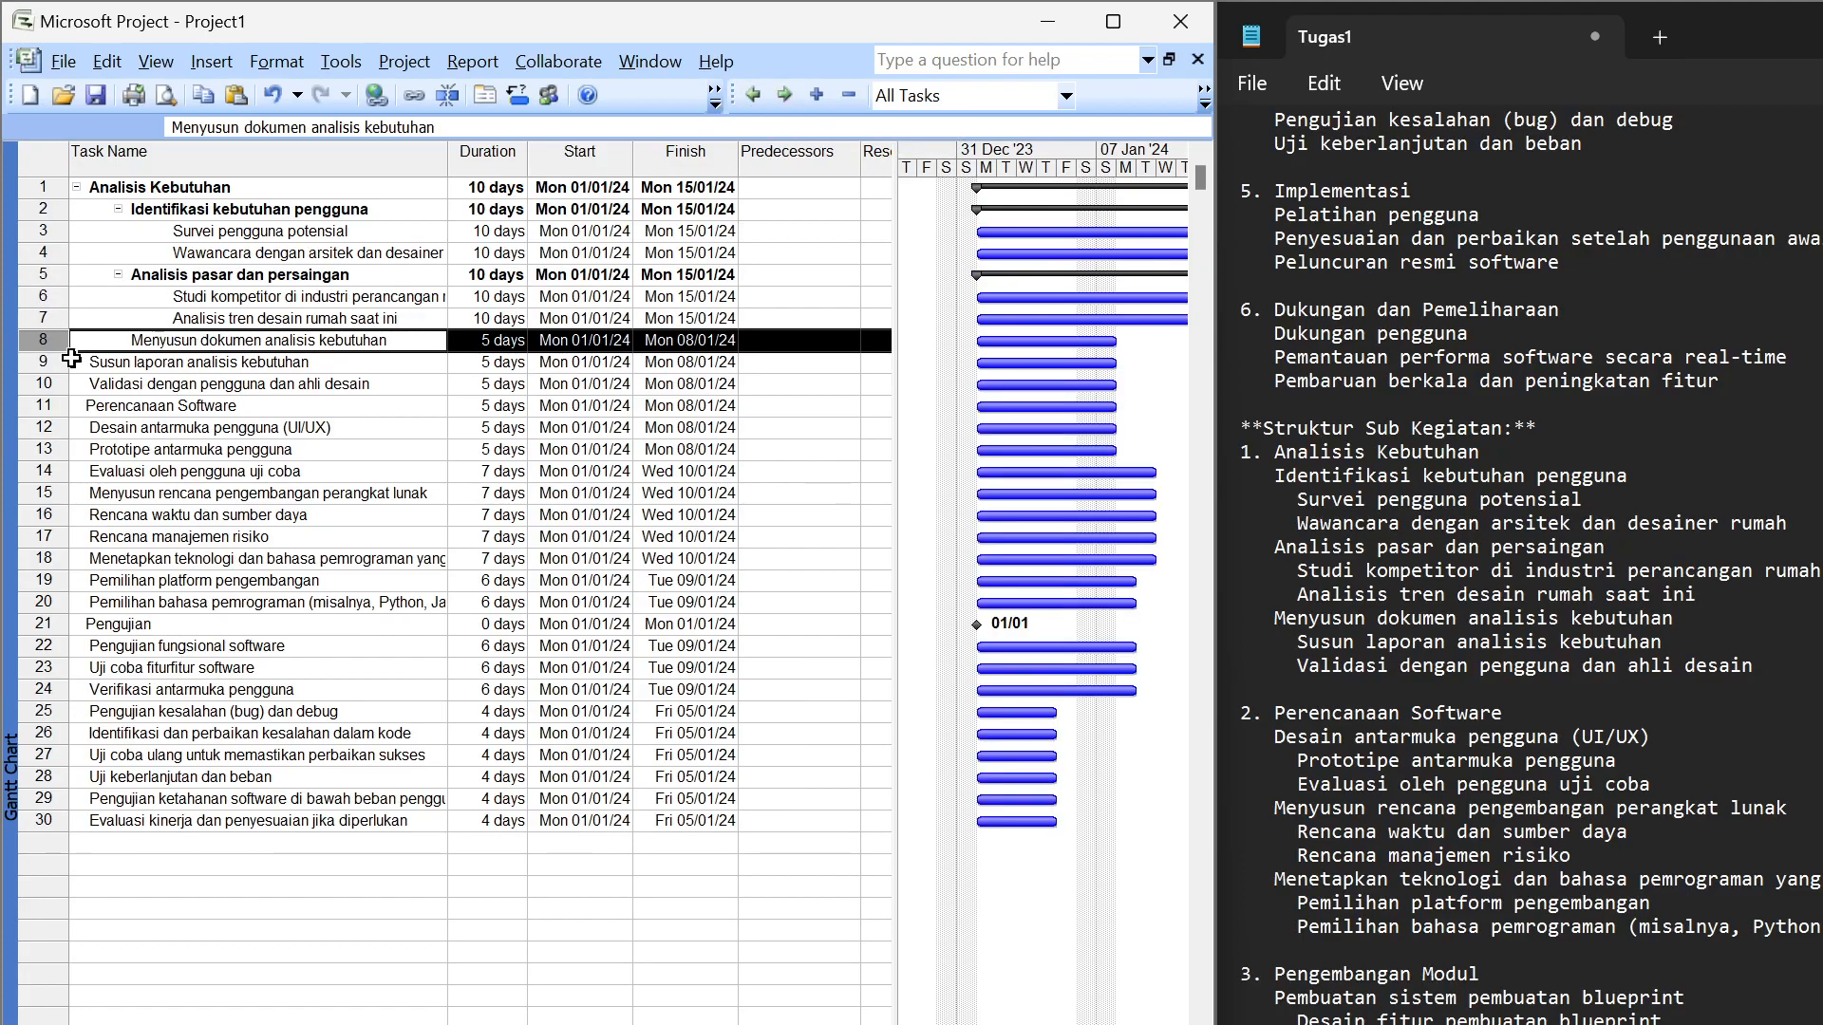
drag(40, 361, 42, 384)
click(780, 95)
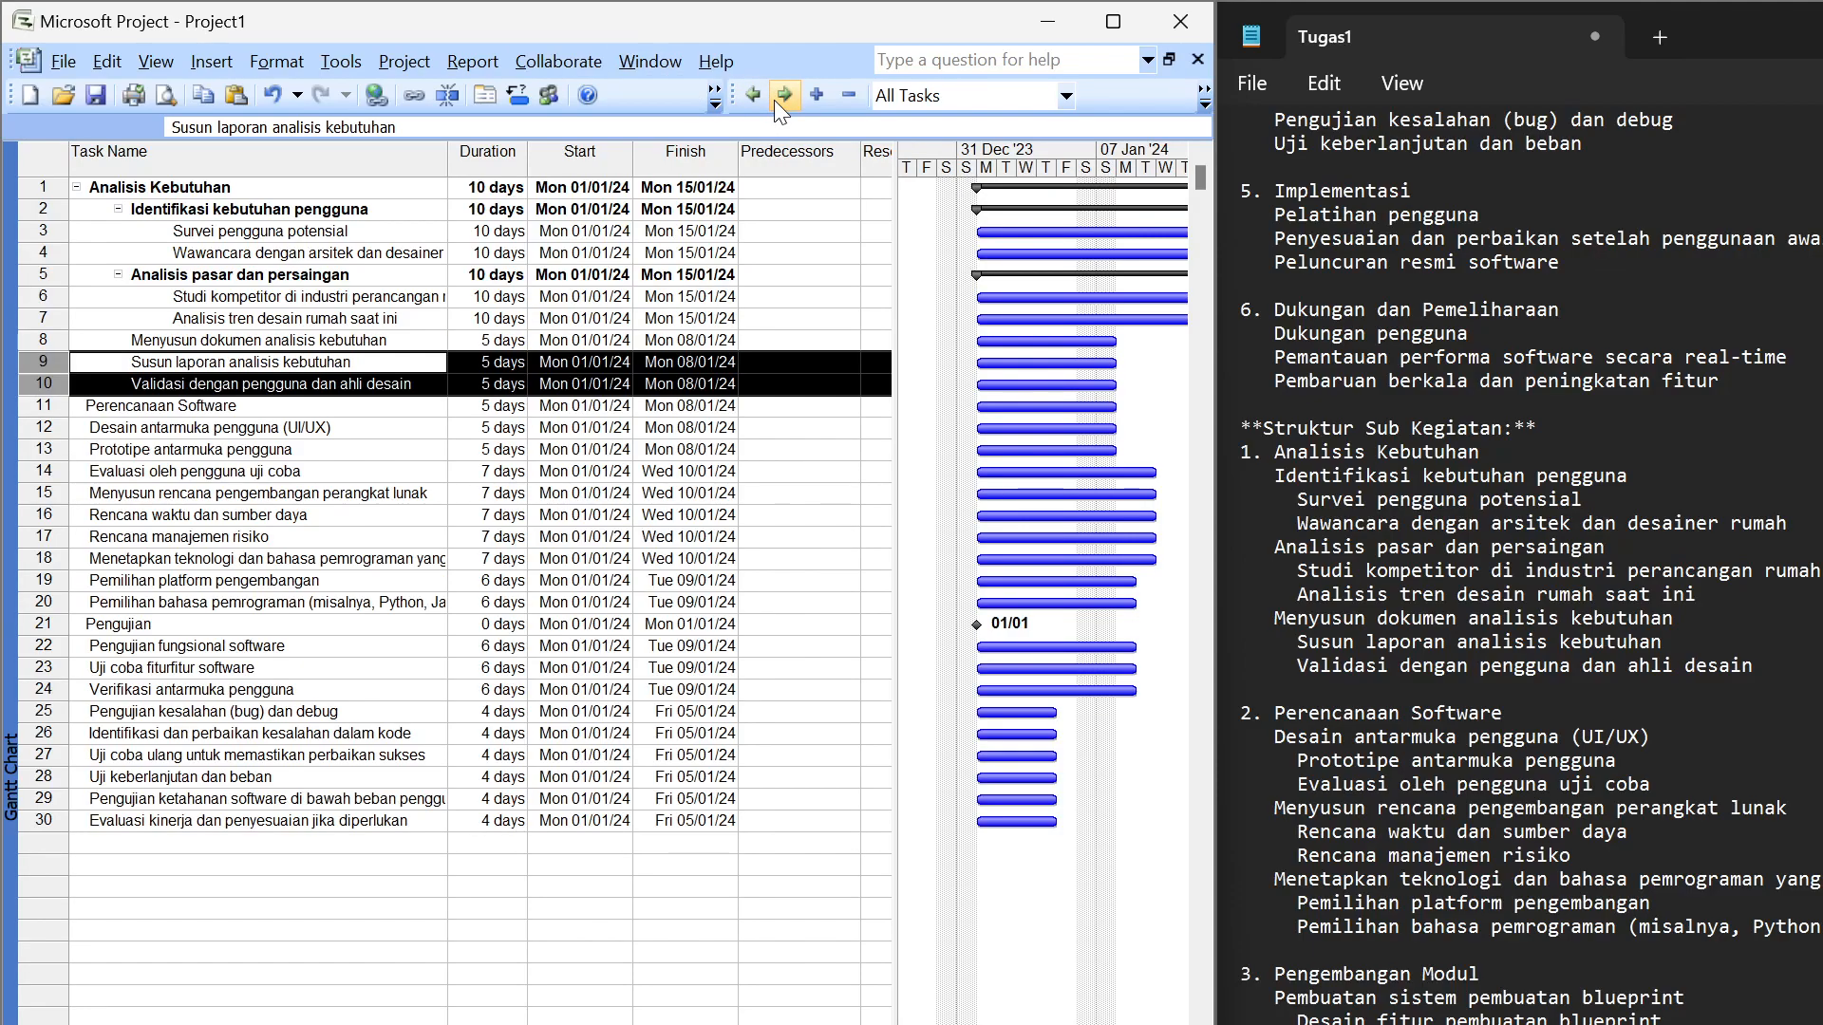
Nest Desain antarmuka pengguna (UI/UX) under Perencanaan Software, with Prototipe antarmuka pengguna and Evaluasi oleh pengguna uji coba as its subtasks
click(55, 408)
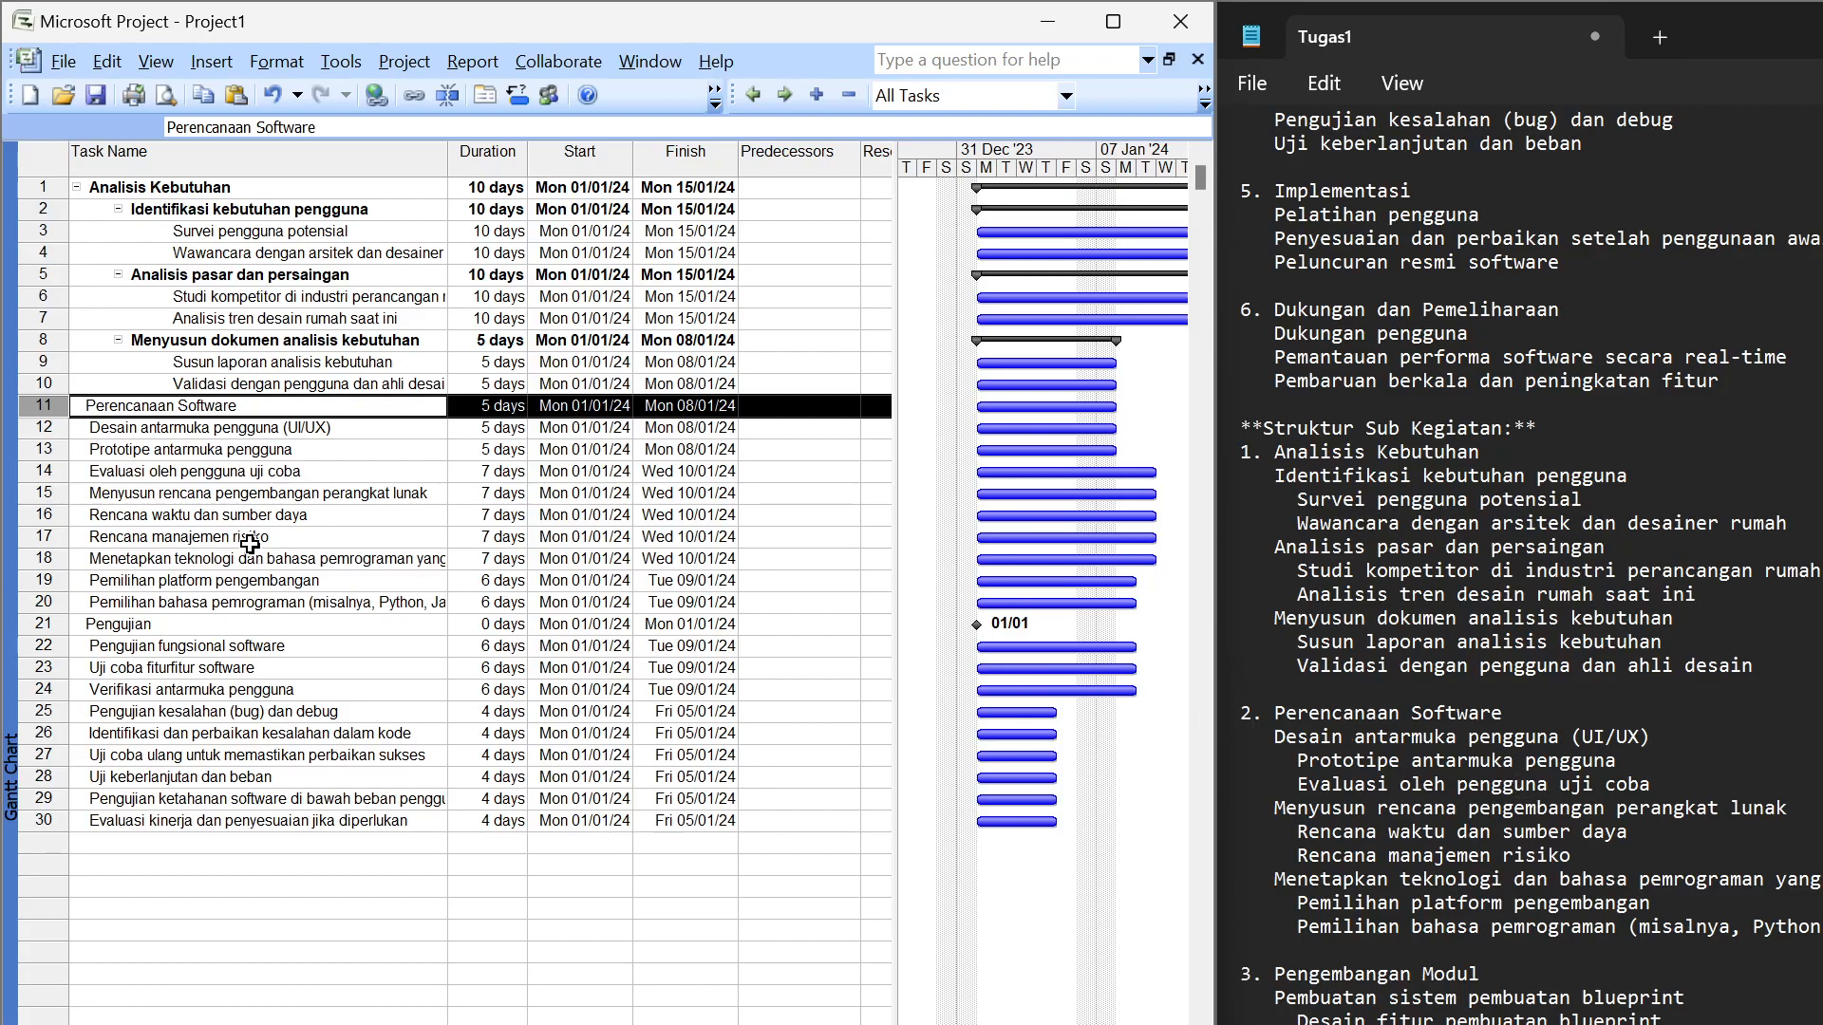
click(45, 430)
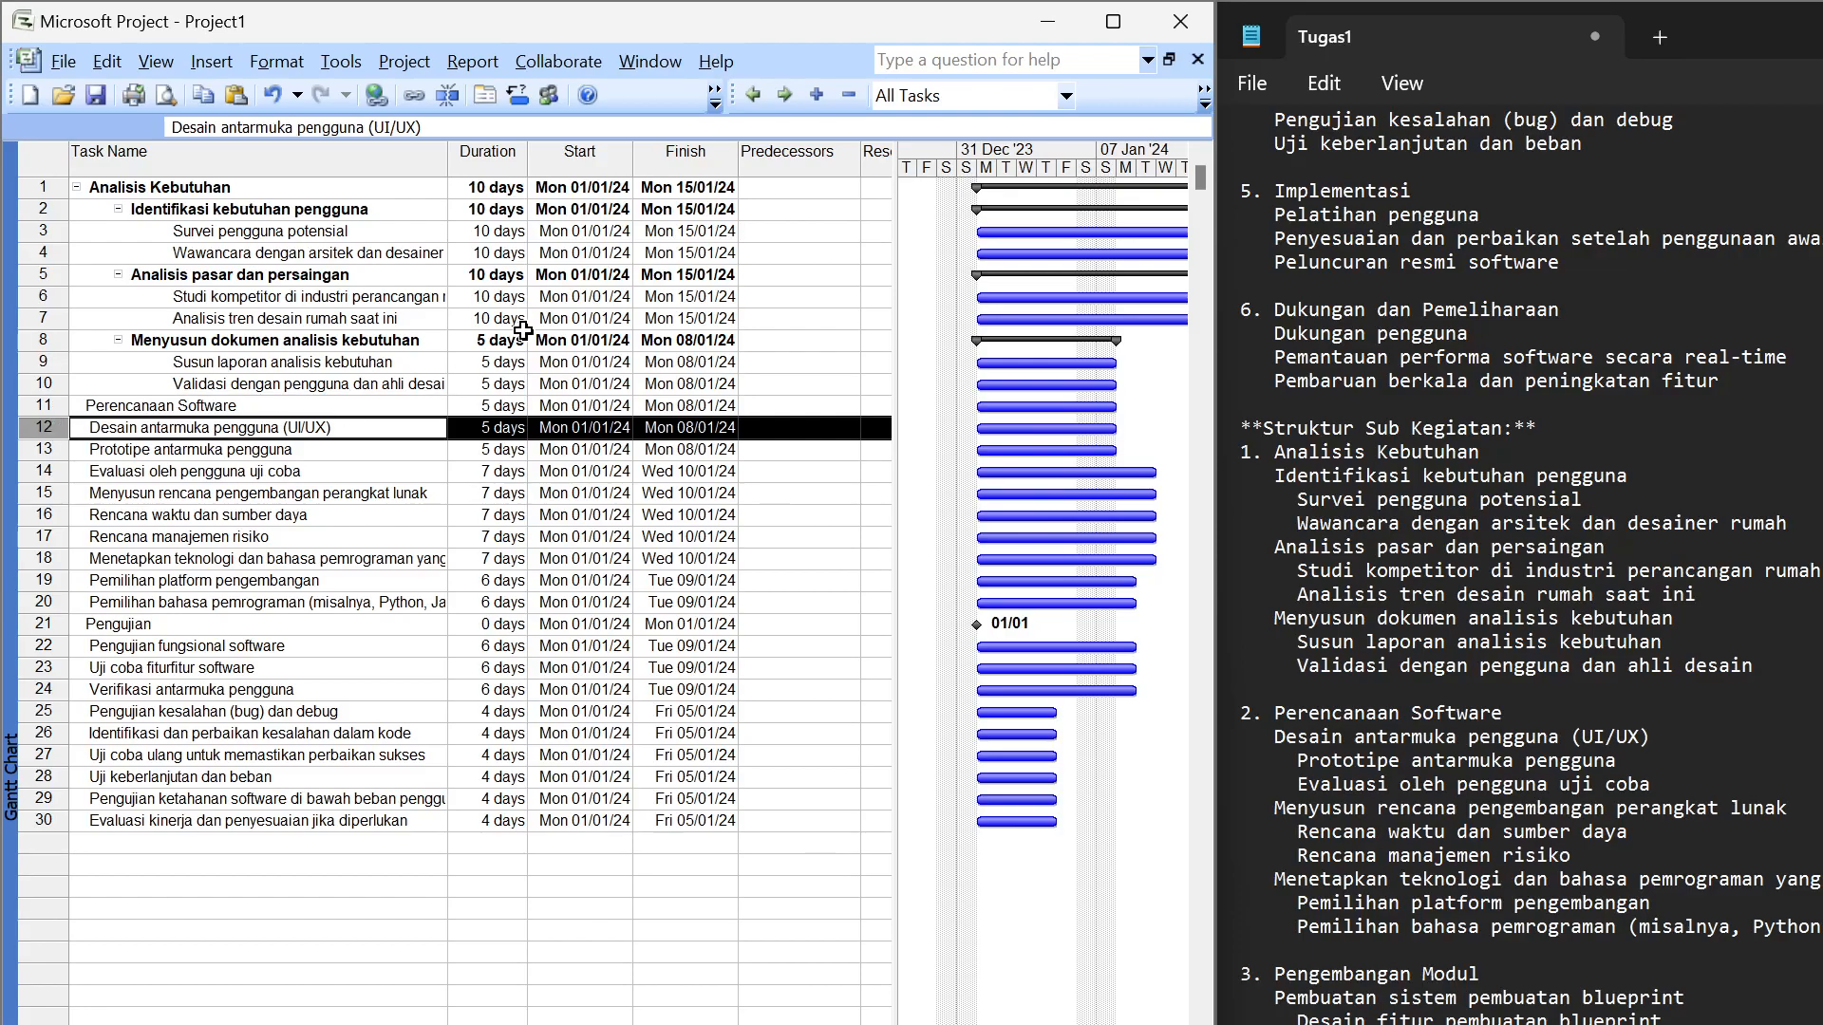
click(784, 95)
drag(44, 449, 47, 471)
click(784, 95)
click(784, 95)
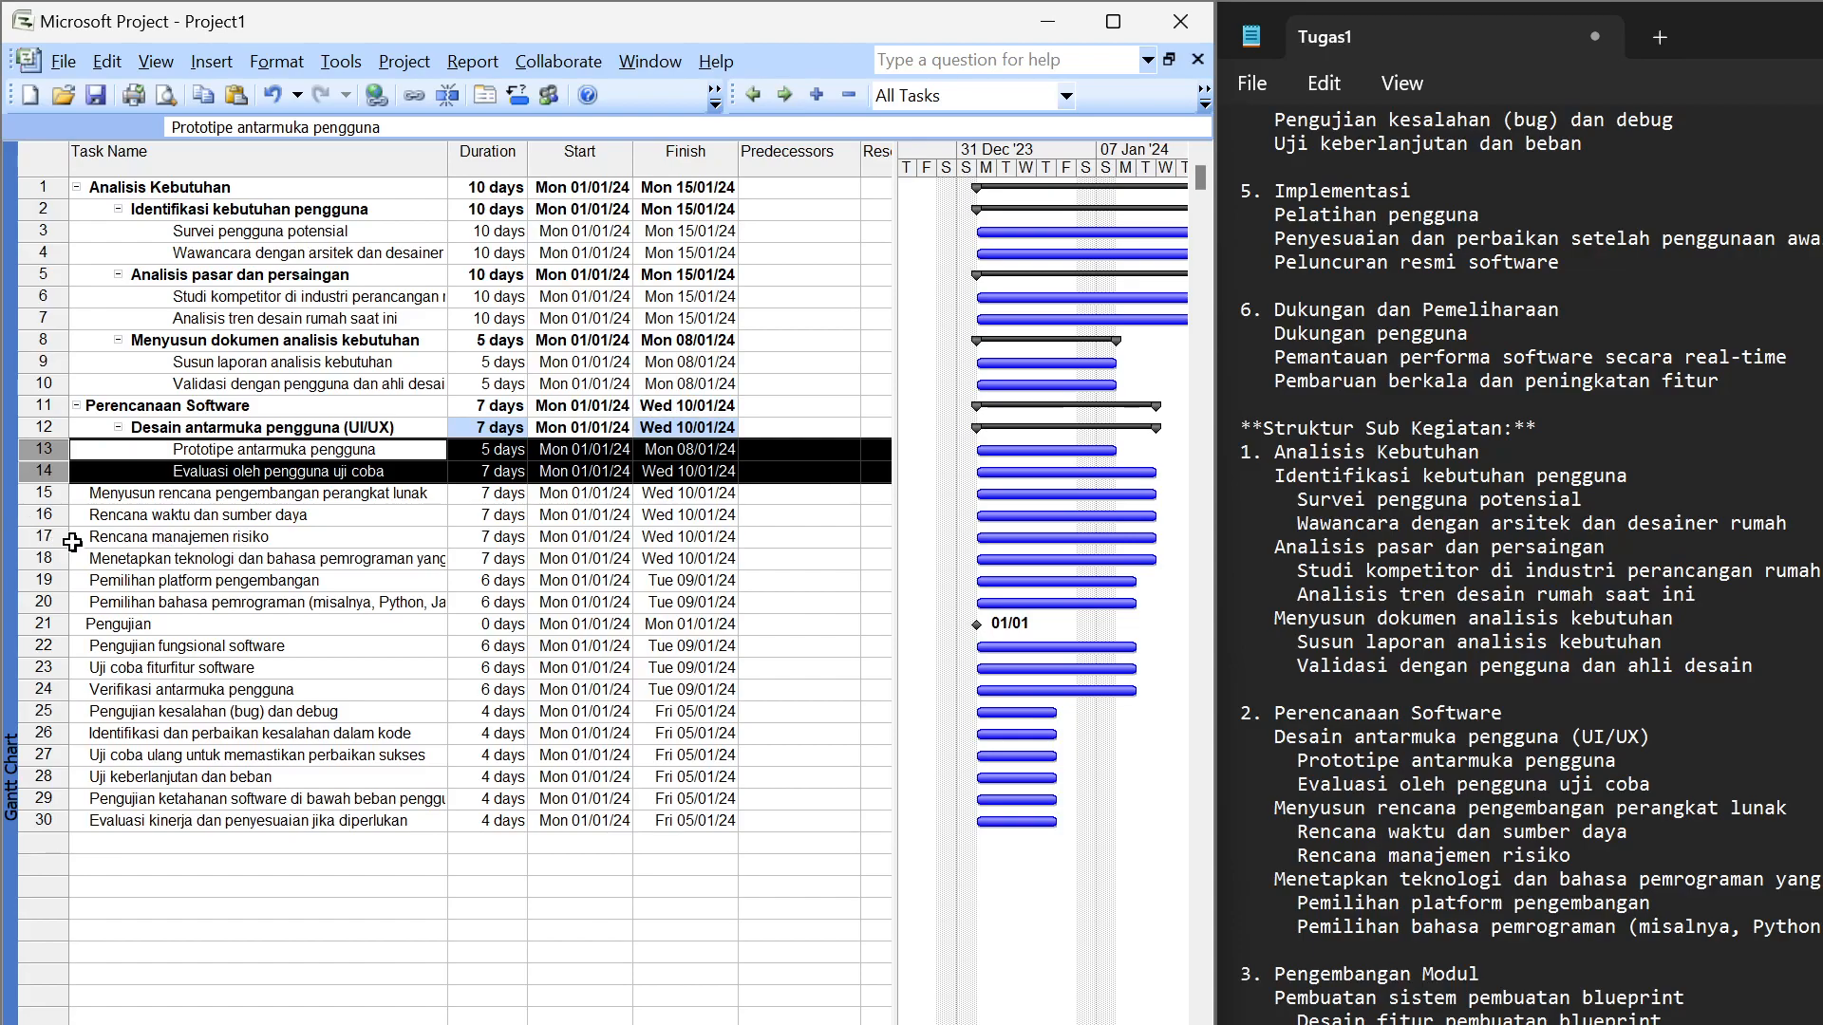
Nest Menyusun rencana pengembangan perangkat lunak under Perencanaan Software, with Rencana waktu dan sumber daya and Rencana manajemen risiko as its subtasks
click(43, 493)
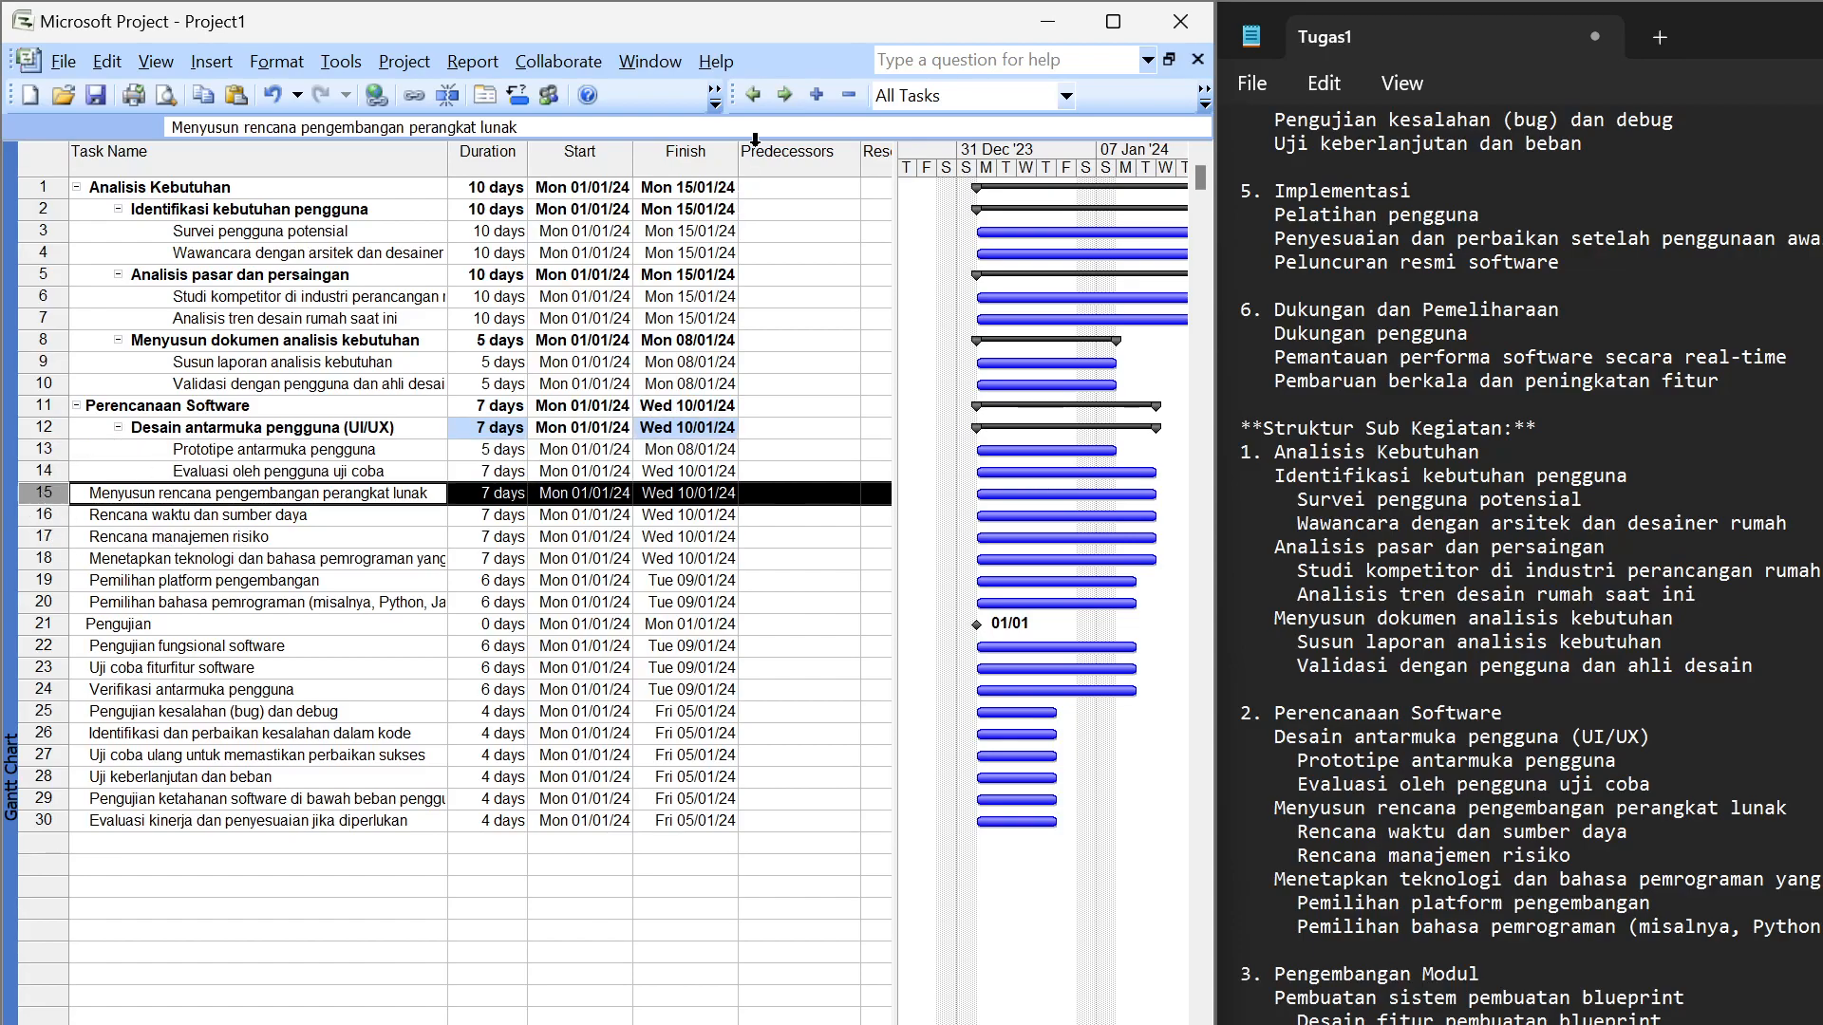
click(784, 95)
drag(43, 515, 43, 537)
click(784, 95)
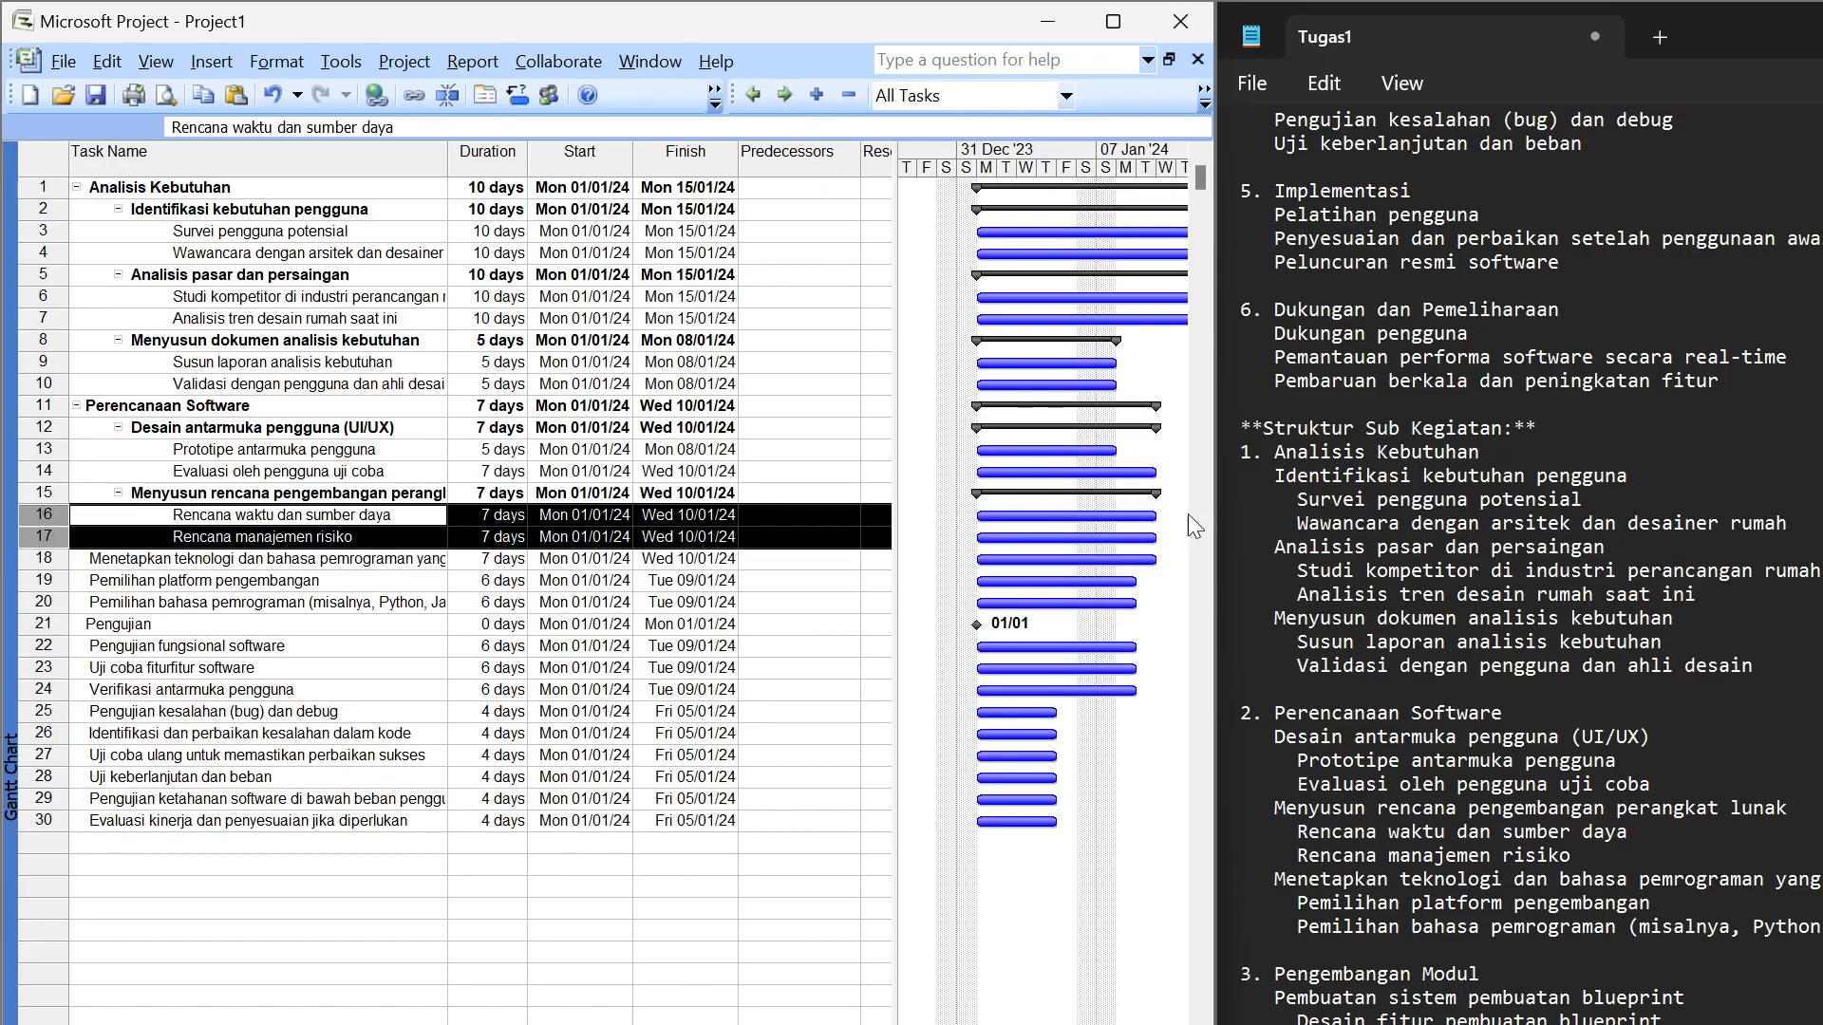
Nest Menetapkan teknologi dan bahasa pemrograman under Perencanaan Software, with Pemilihan platform pengembangan and Pemilihan bahasa pemrograman as its subtasks
click(50, 558)
click(784, 95)
drag(71, 580, 75, 600)
click(784, 95)
click(784, 95)
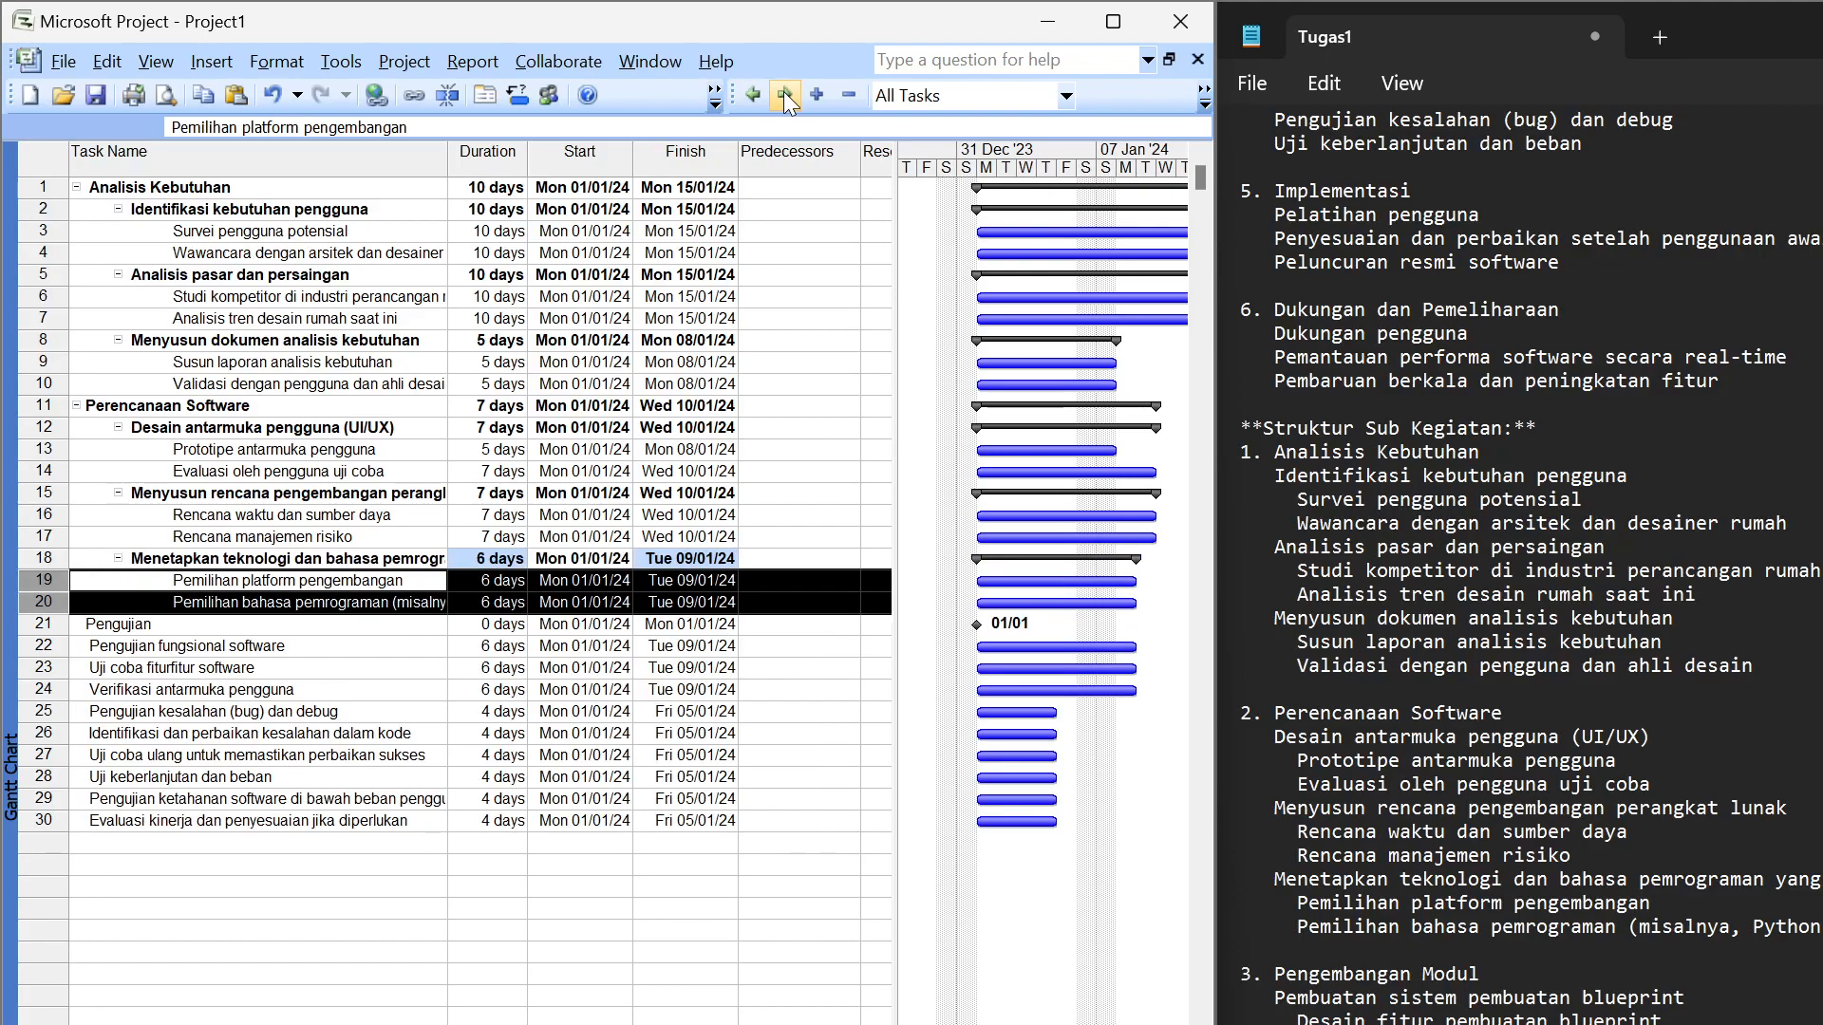
Nest Pengujian fungsional software under Pengujian, with Uji coba fiturfitur software and Verifikasi antarmuka pengguna as its subtasks
click(53, 626)
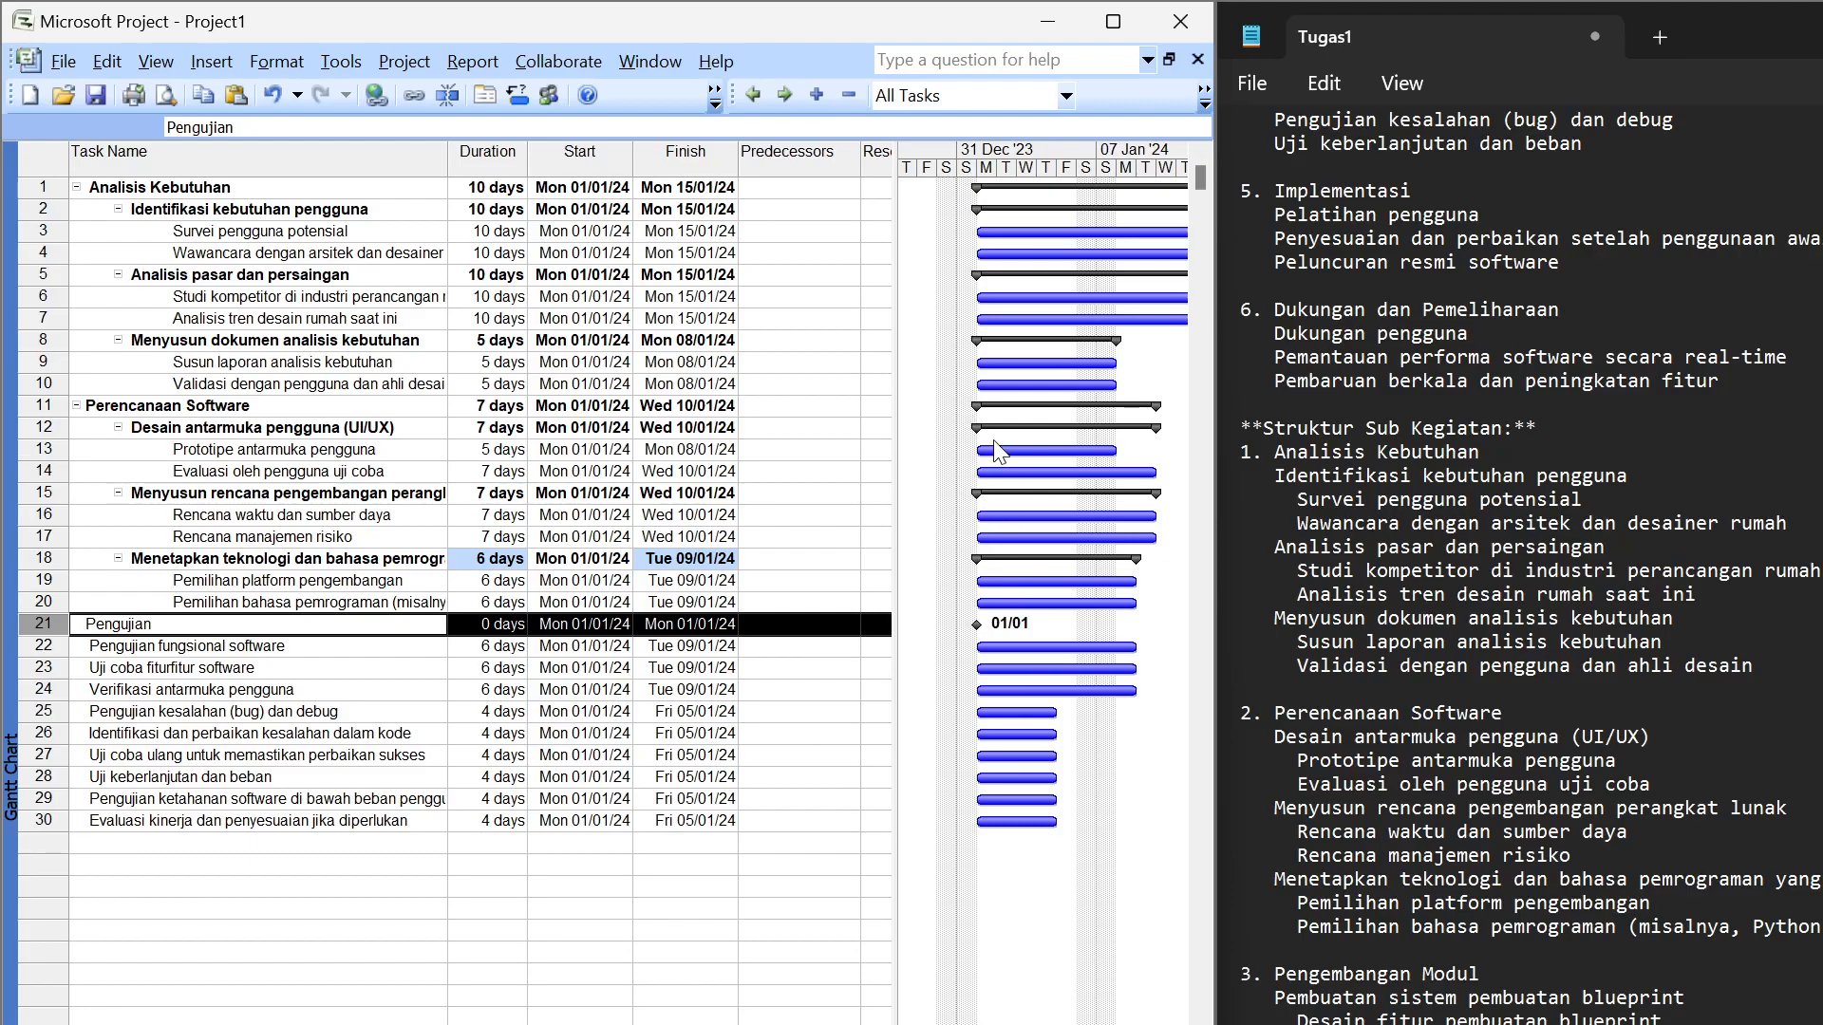
scroll(1652, 959, down, 1)
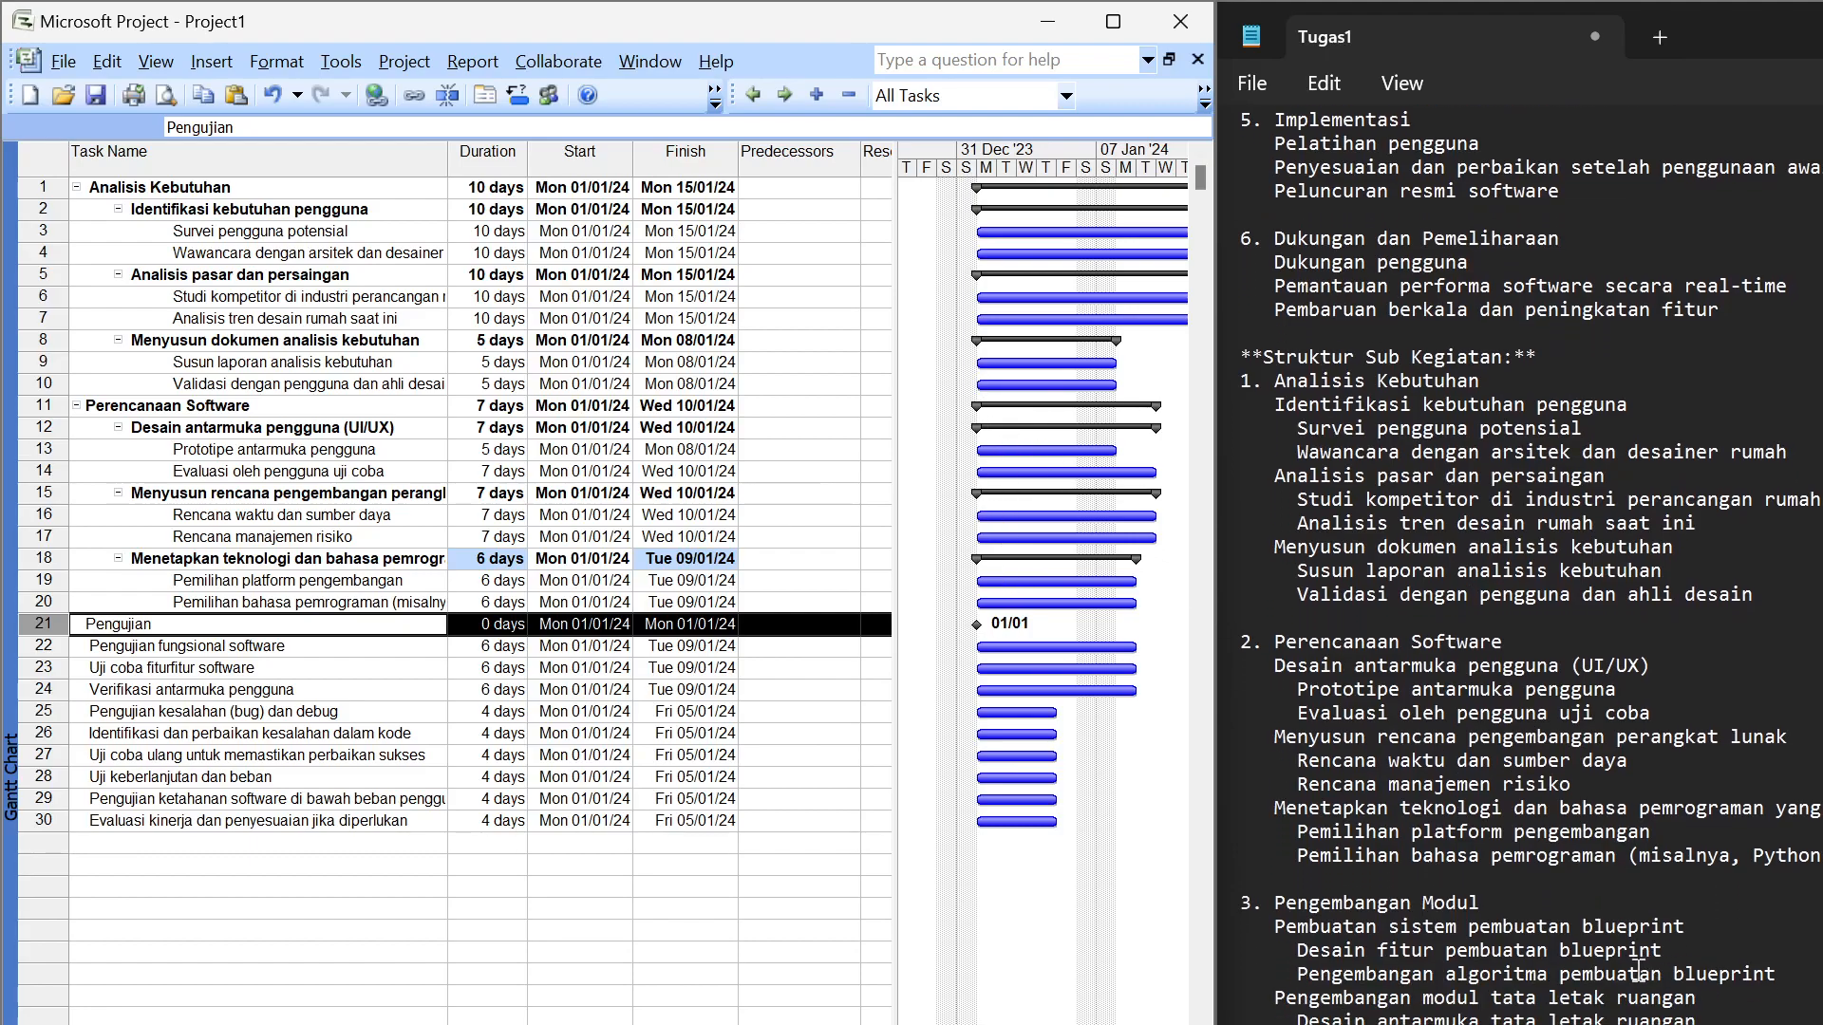
scroll(1640, 970, down, 1)
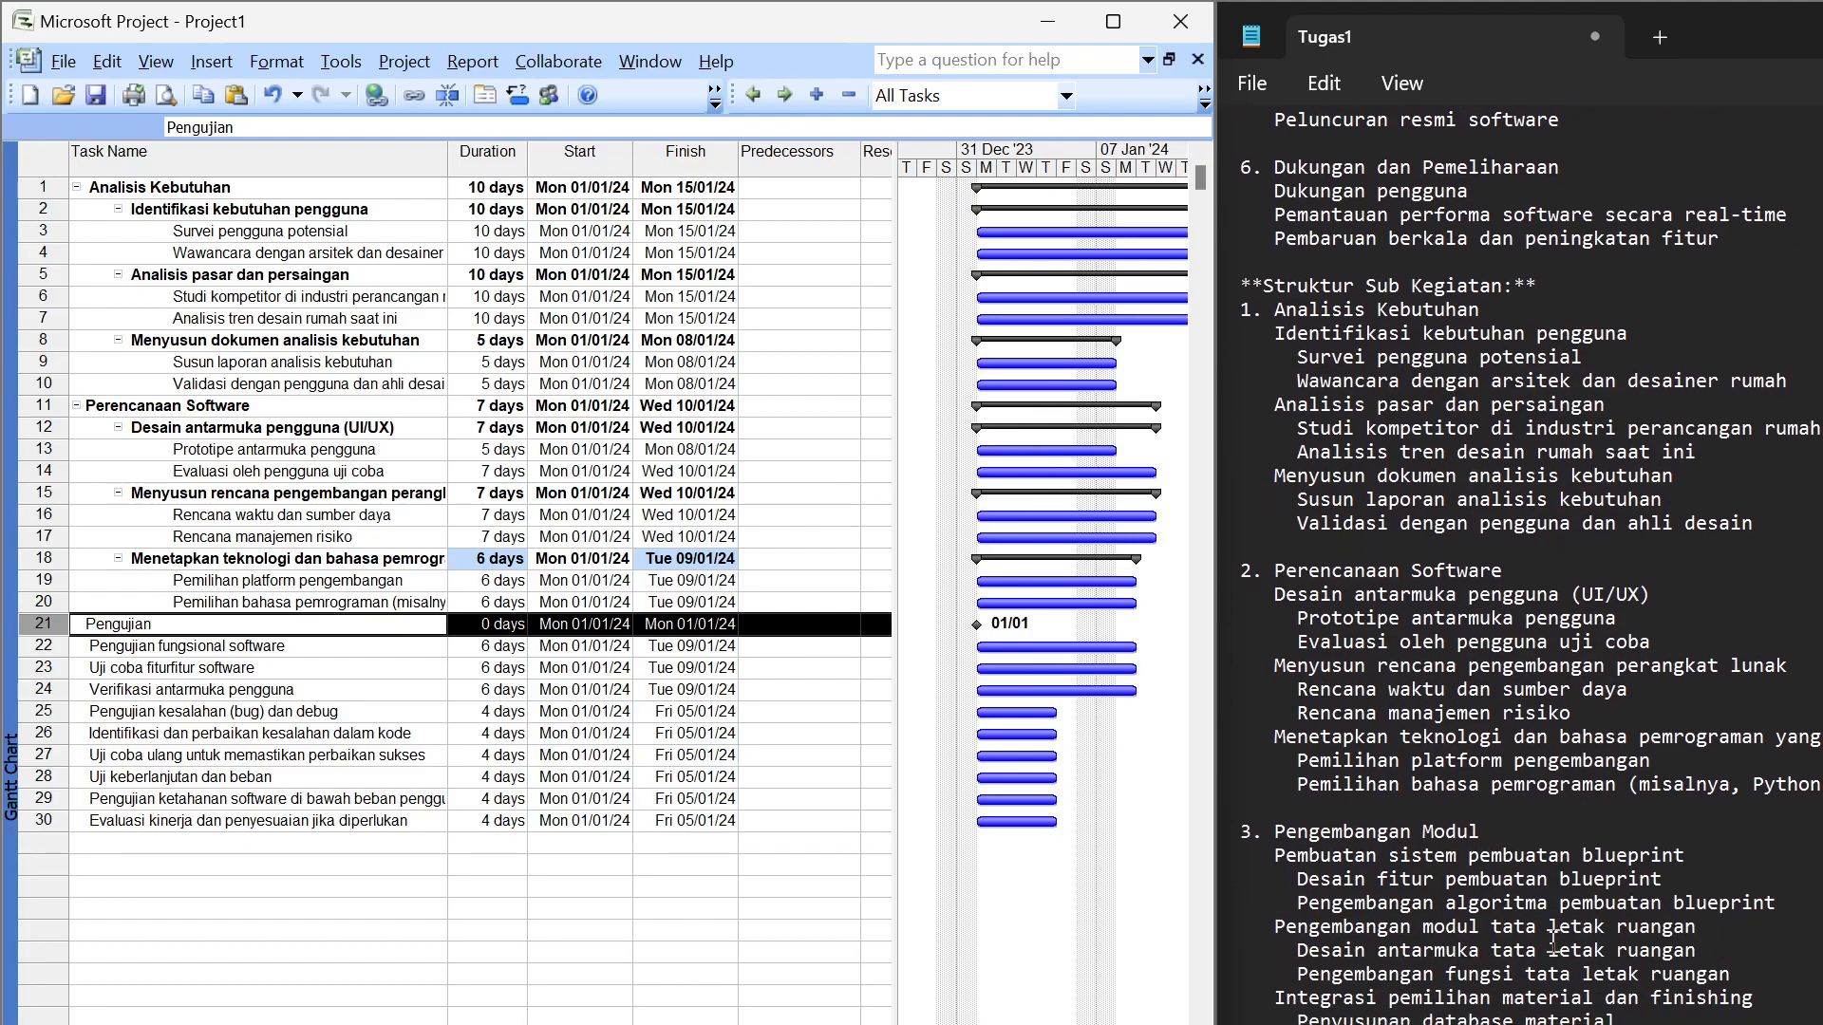
click(74, 644)
click(785, 94)
drag(74, 668, 74, 689)
click(784, 94)
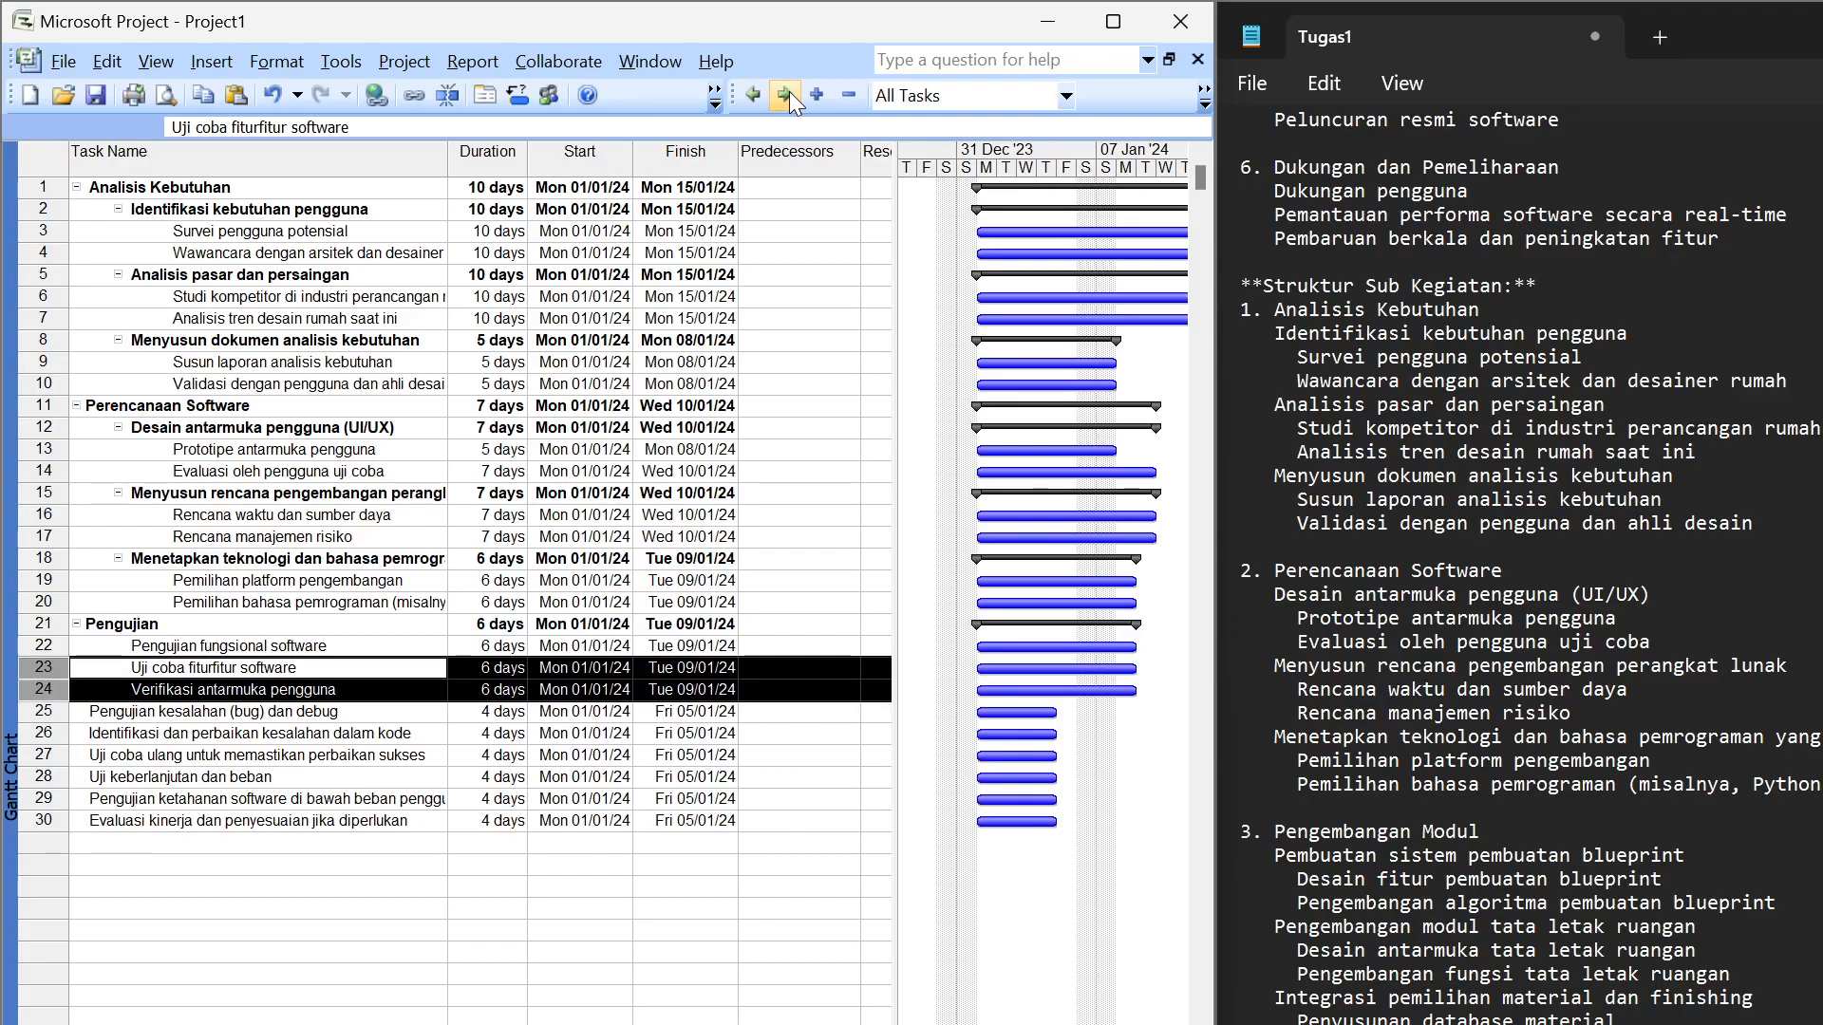
Nest Pengujian kesalahan (bug) dan debug under Pengujian, with Identifikasi dan perbaikan kesalahan dalam kode and Uji coba ulang untuk memastikan perbaikan sukses as its subtasks
click(86, 712)
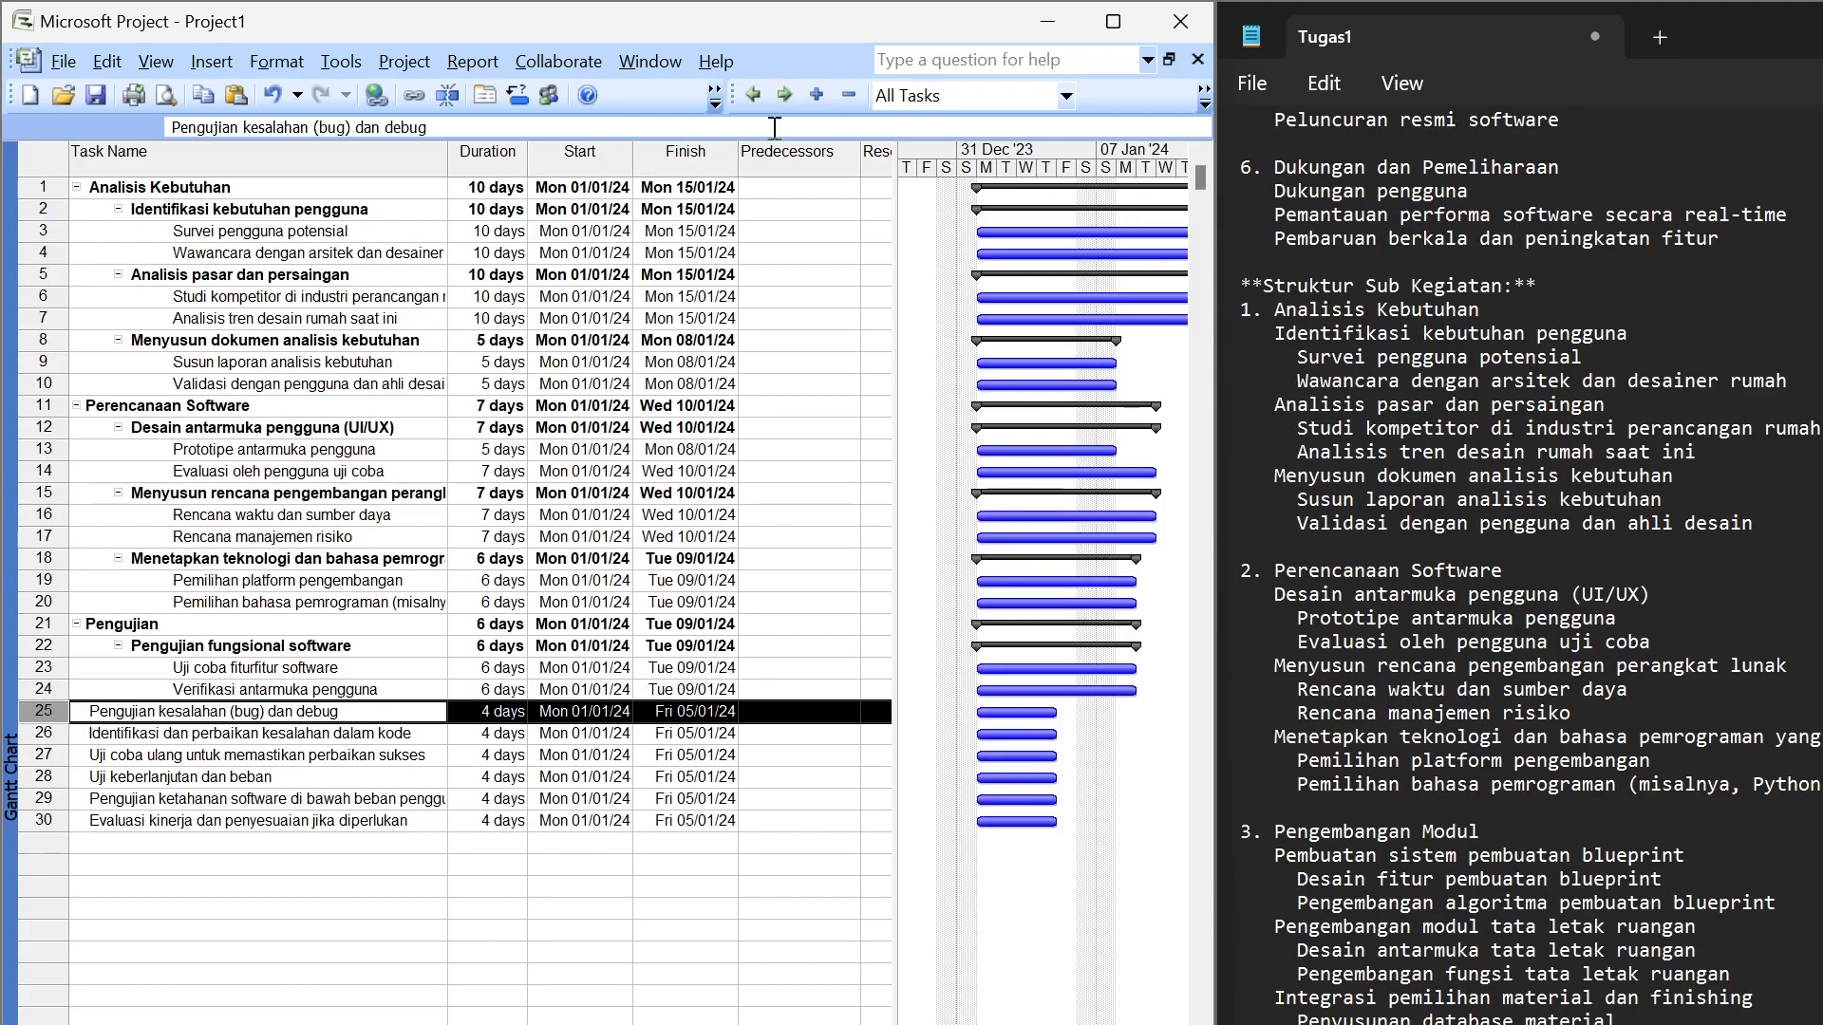
click(785, 94)
drag(42, 733, 43, 755)
click(782, 95)
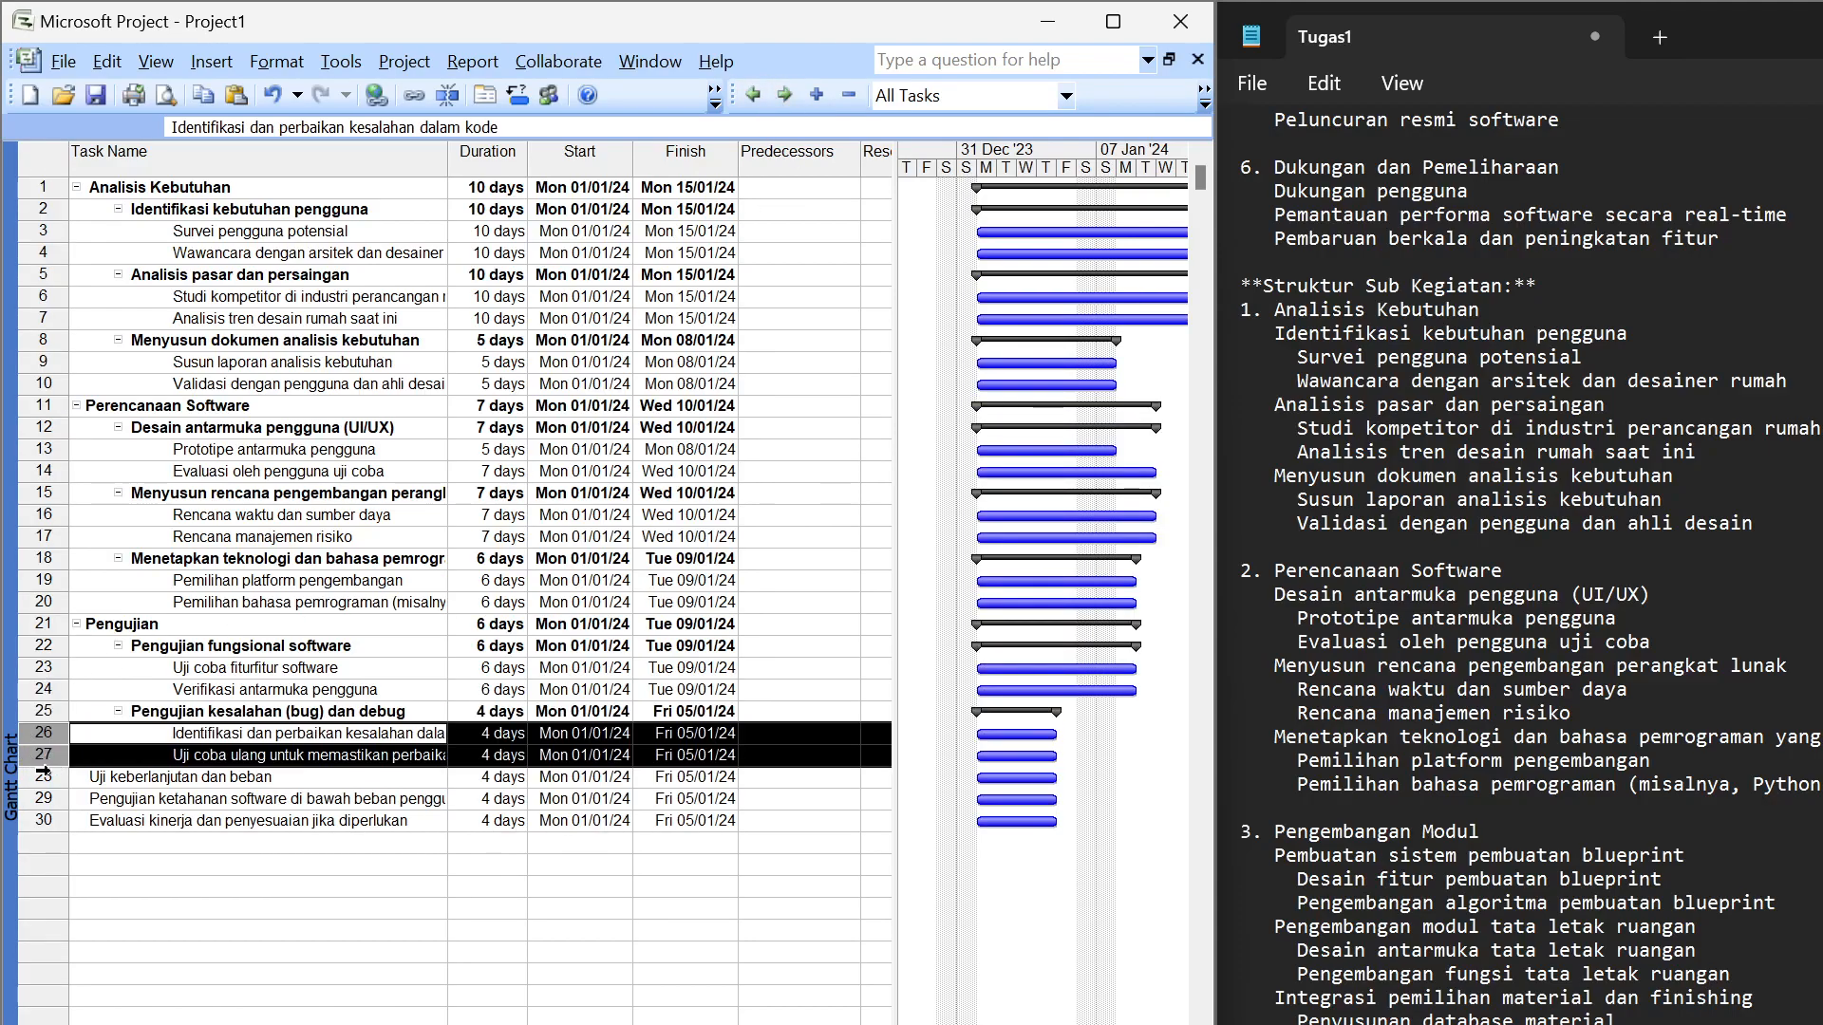
Nest Uji keberlanjutan dan beban under Pengujian with the tasks in rows 29 and 30 as its subtasks, and maximize the project window
click(43, 775)
click(784, 95)
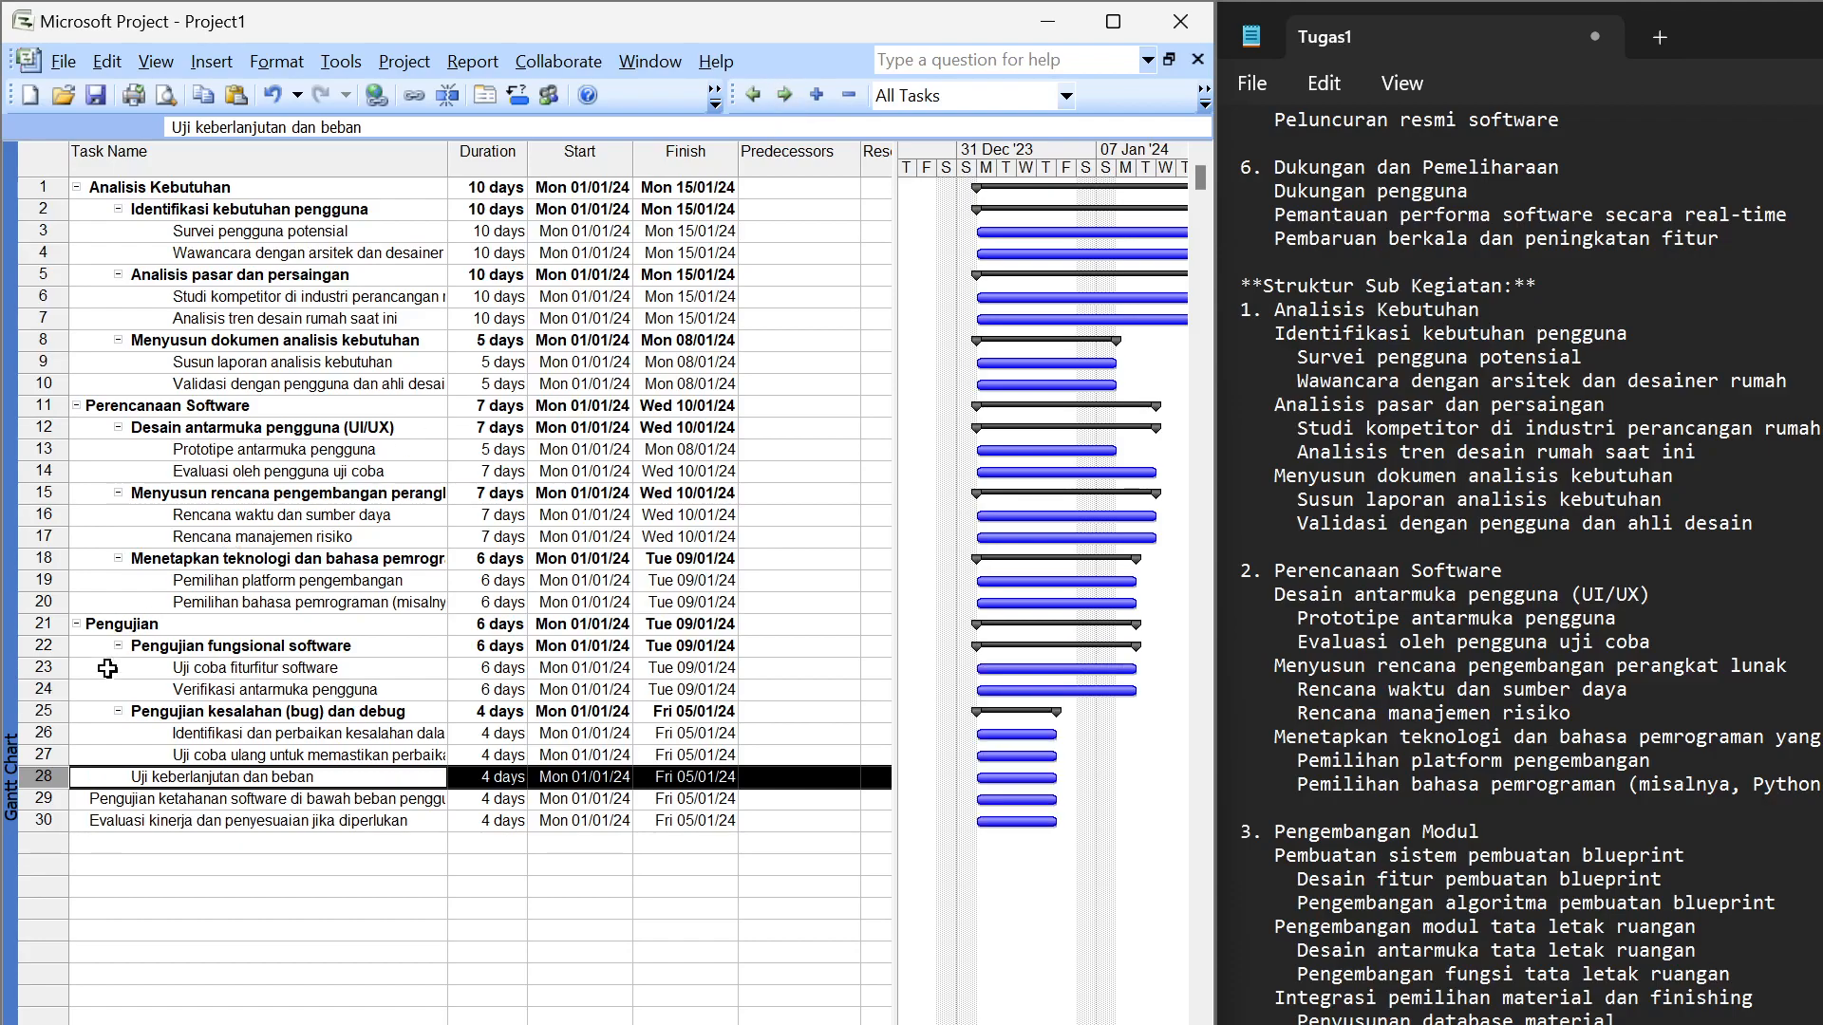
drag(43, 799, 47, 812)
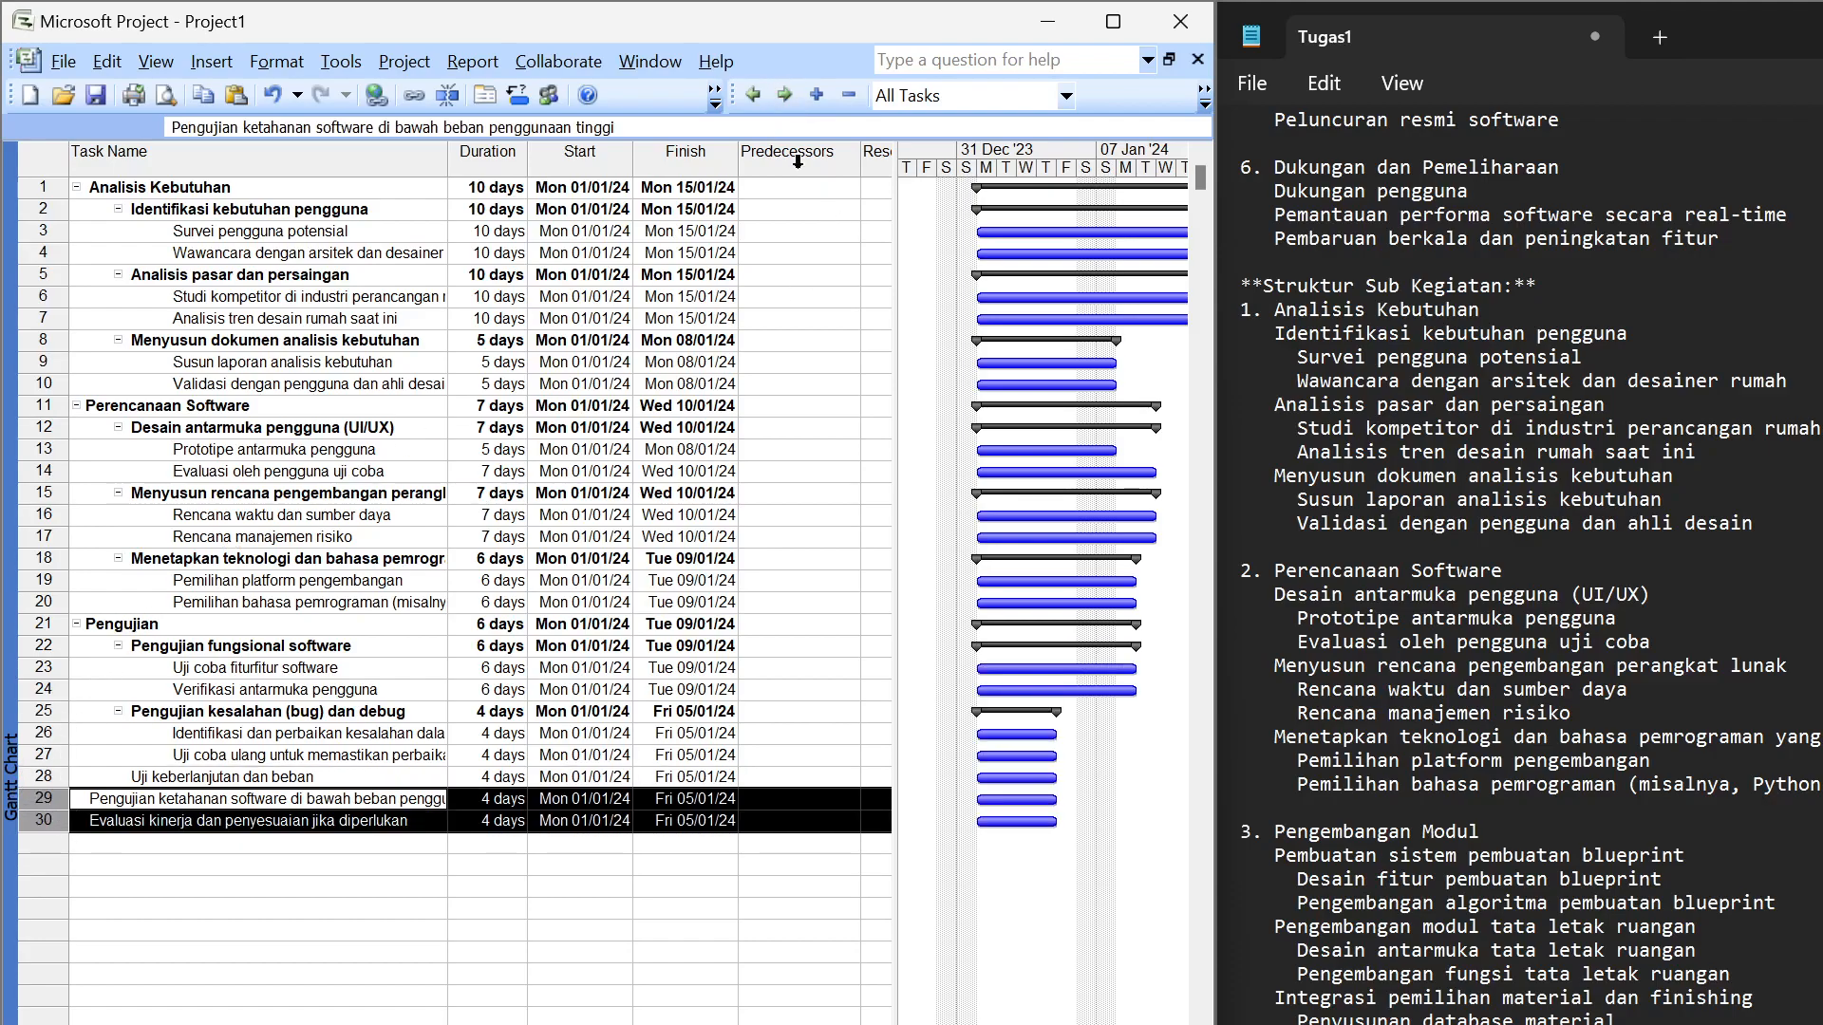
click(792, 93)
click(792, 93)
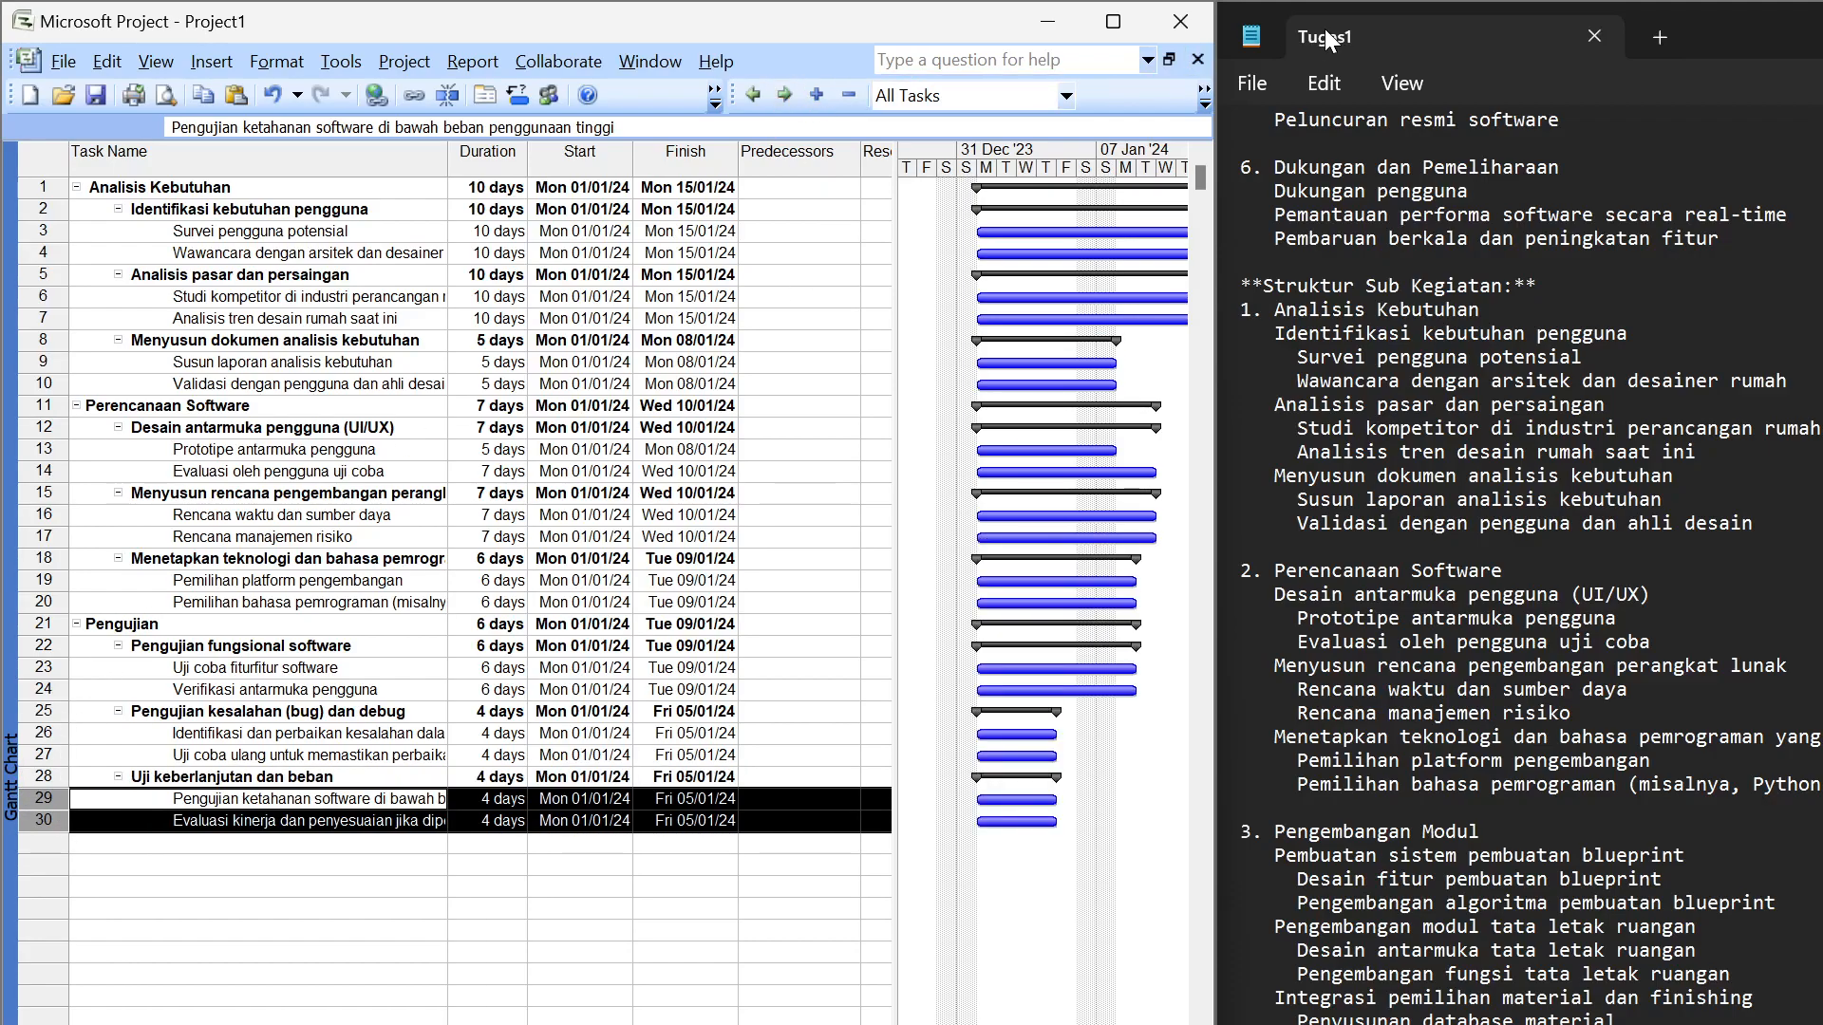
click(1115, 24)
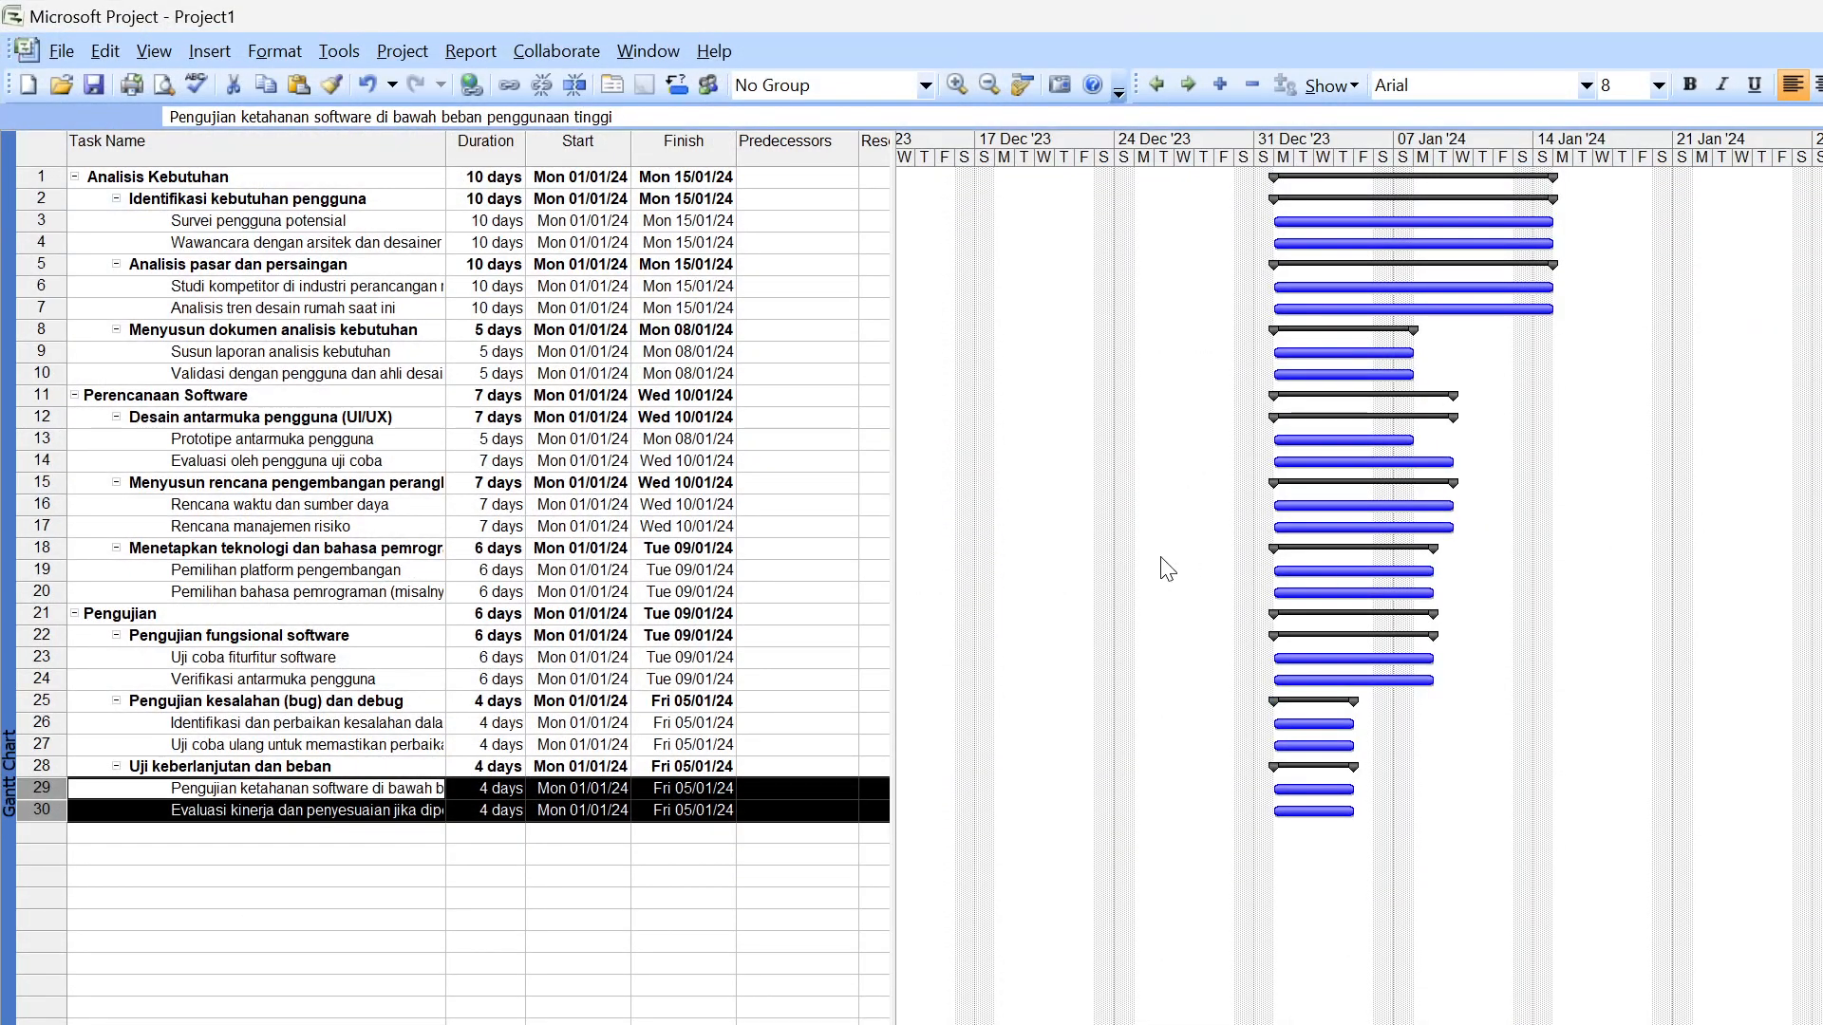
click(796, 569)
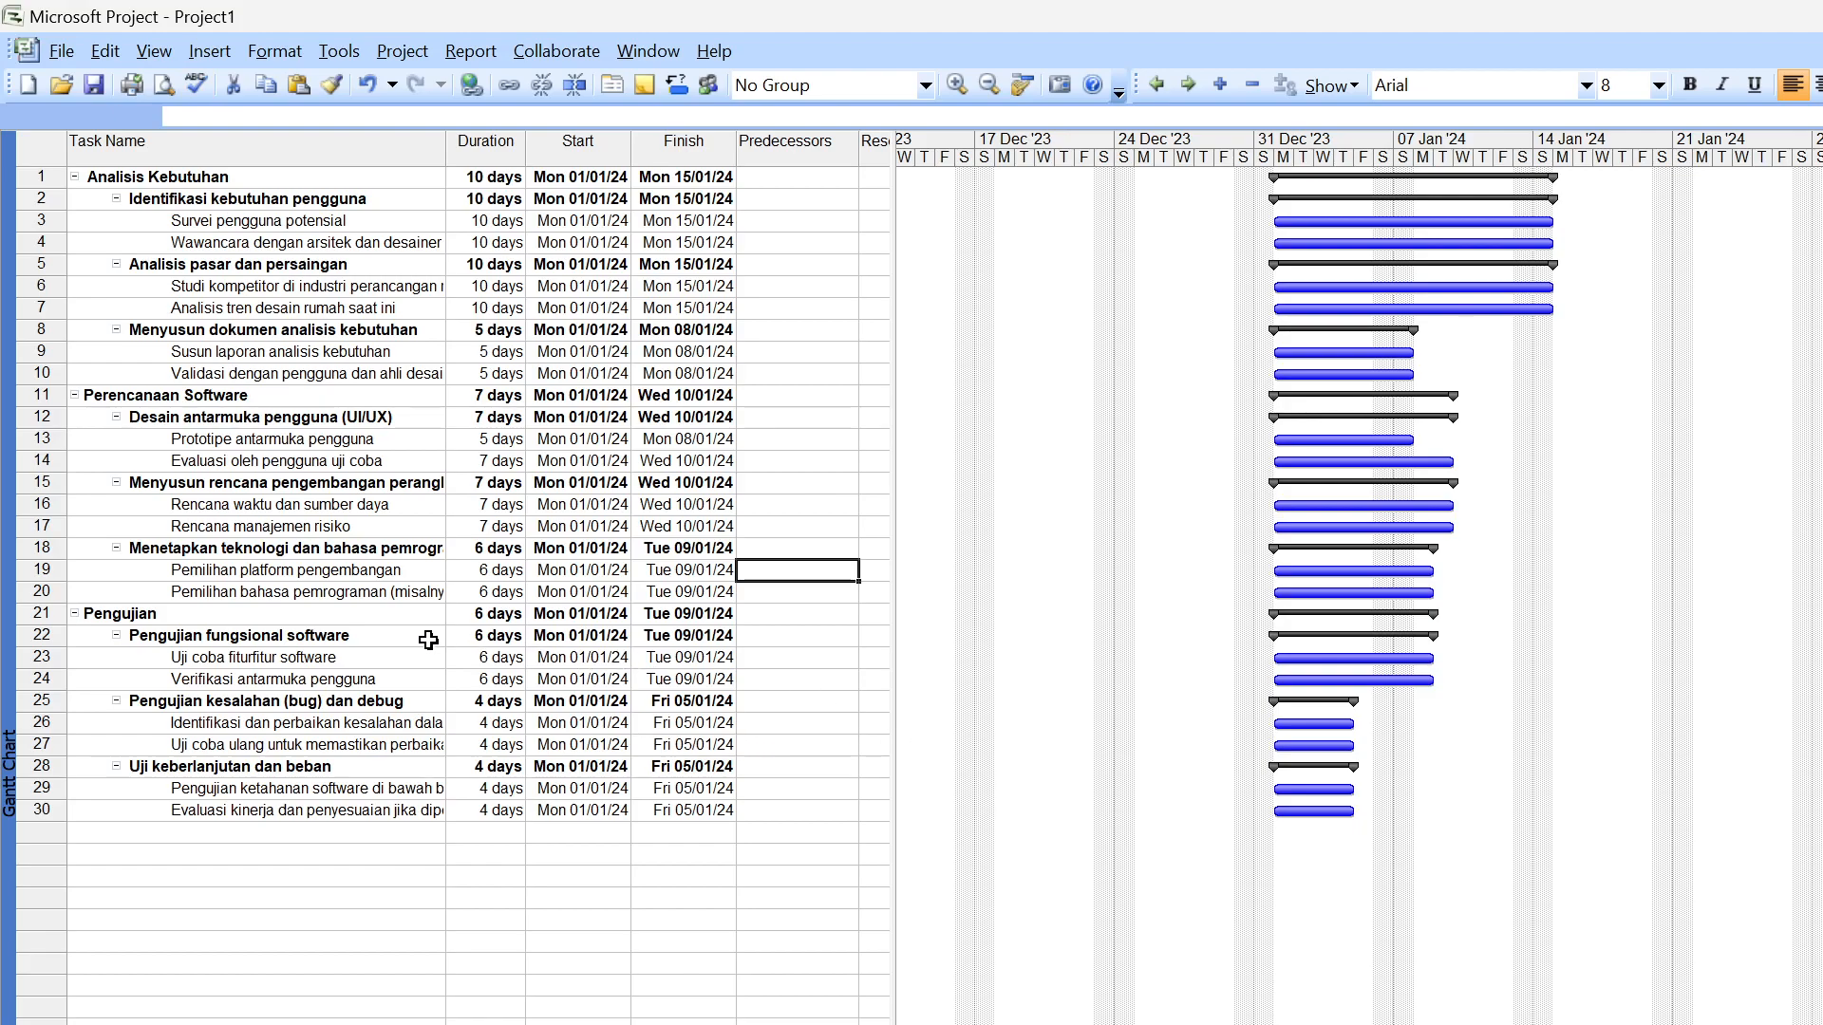
click(508, 616)
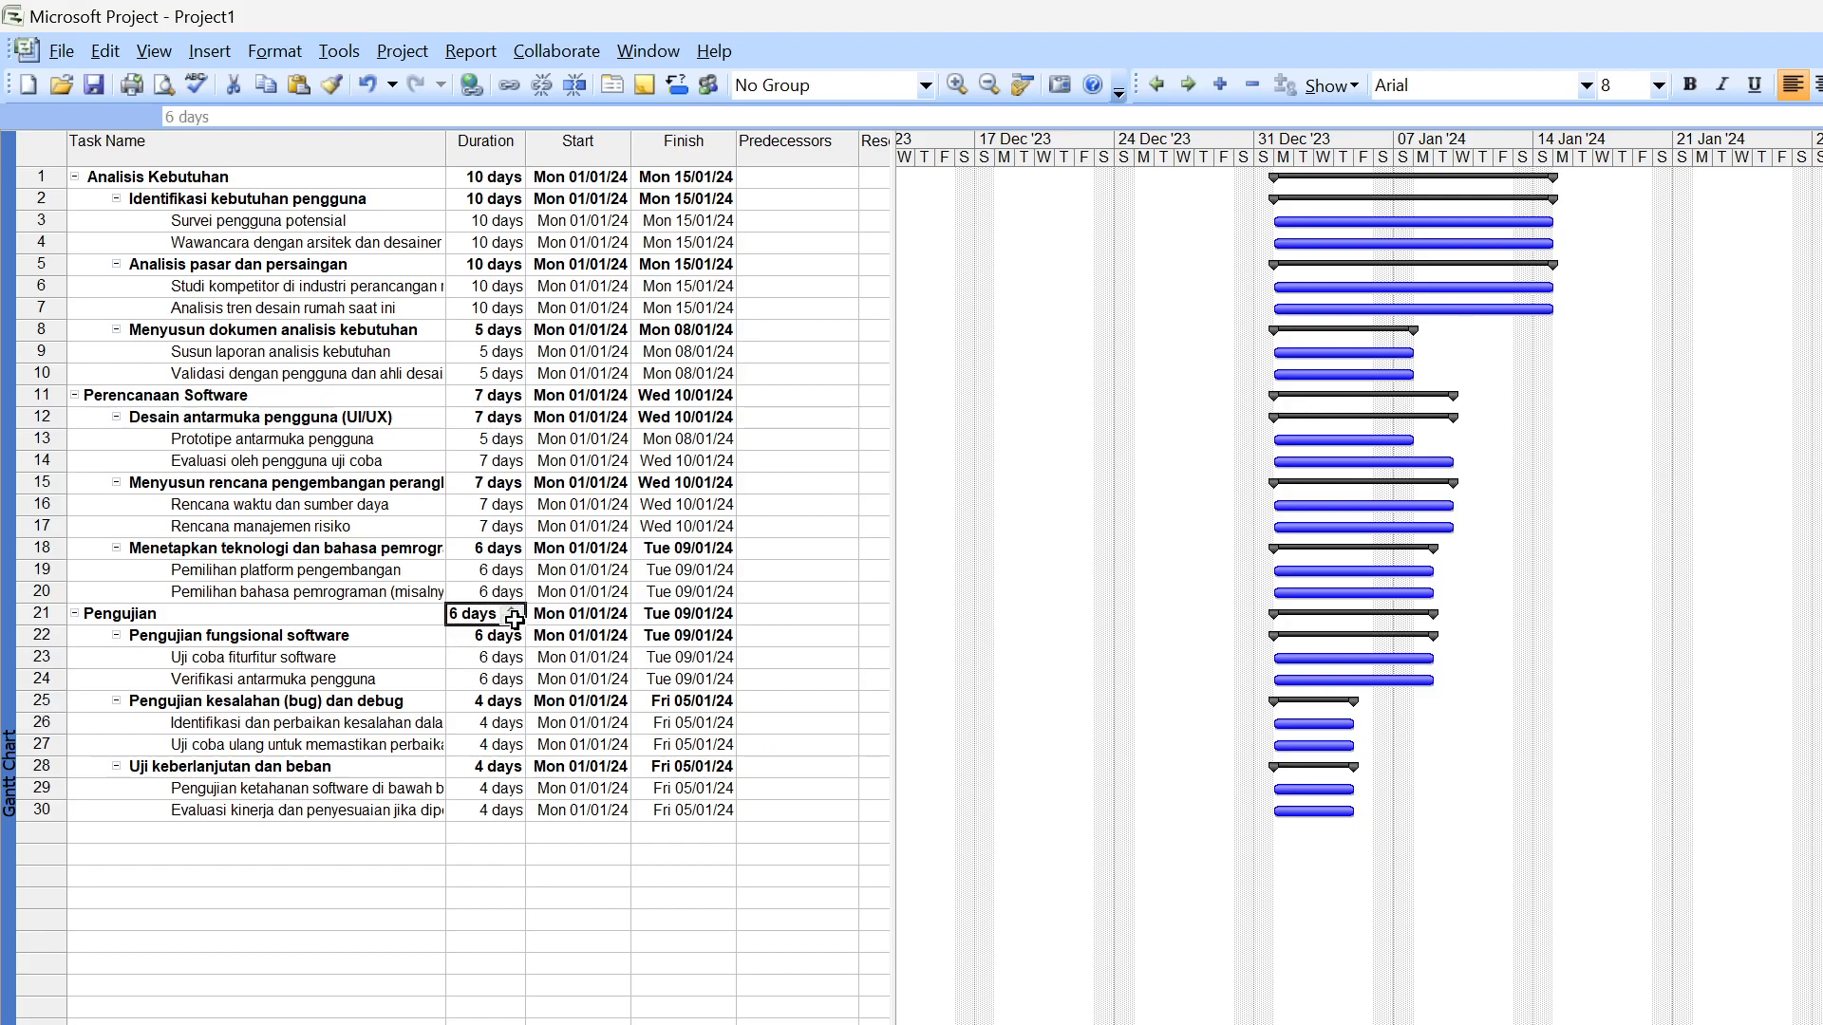
double_click(514, 618)
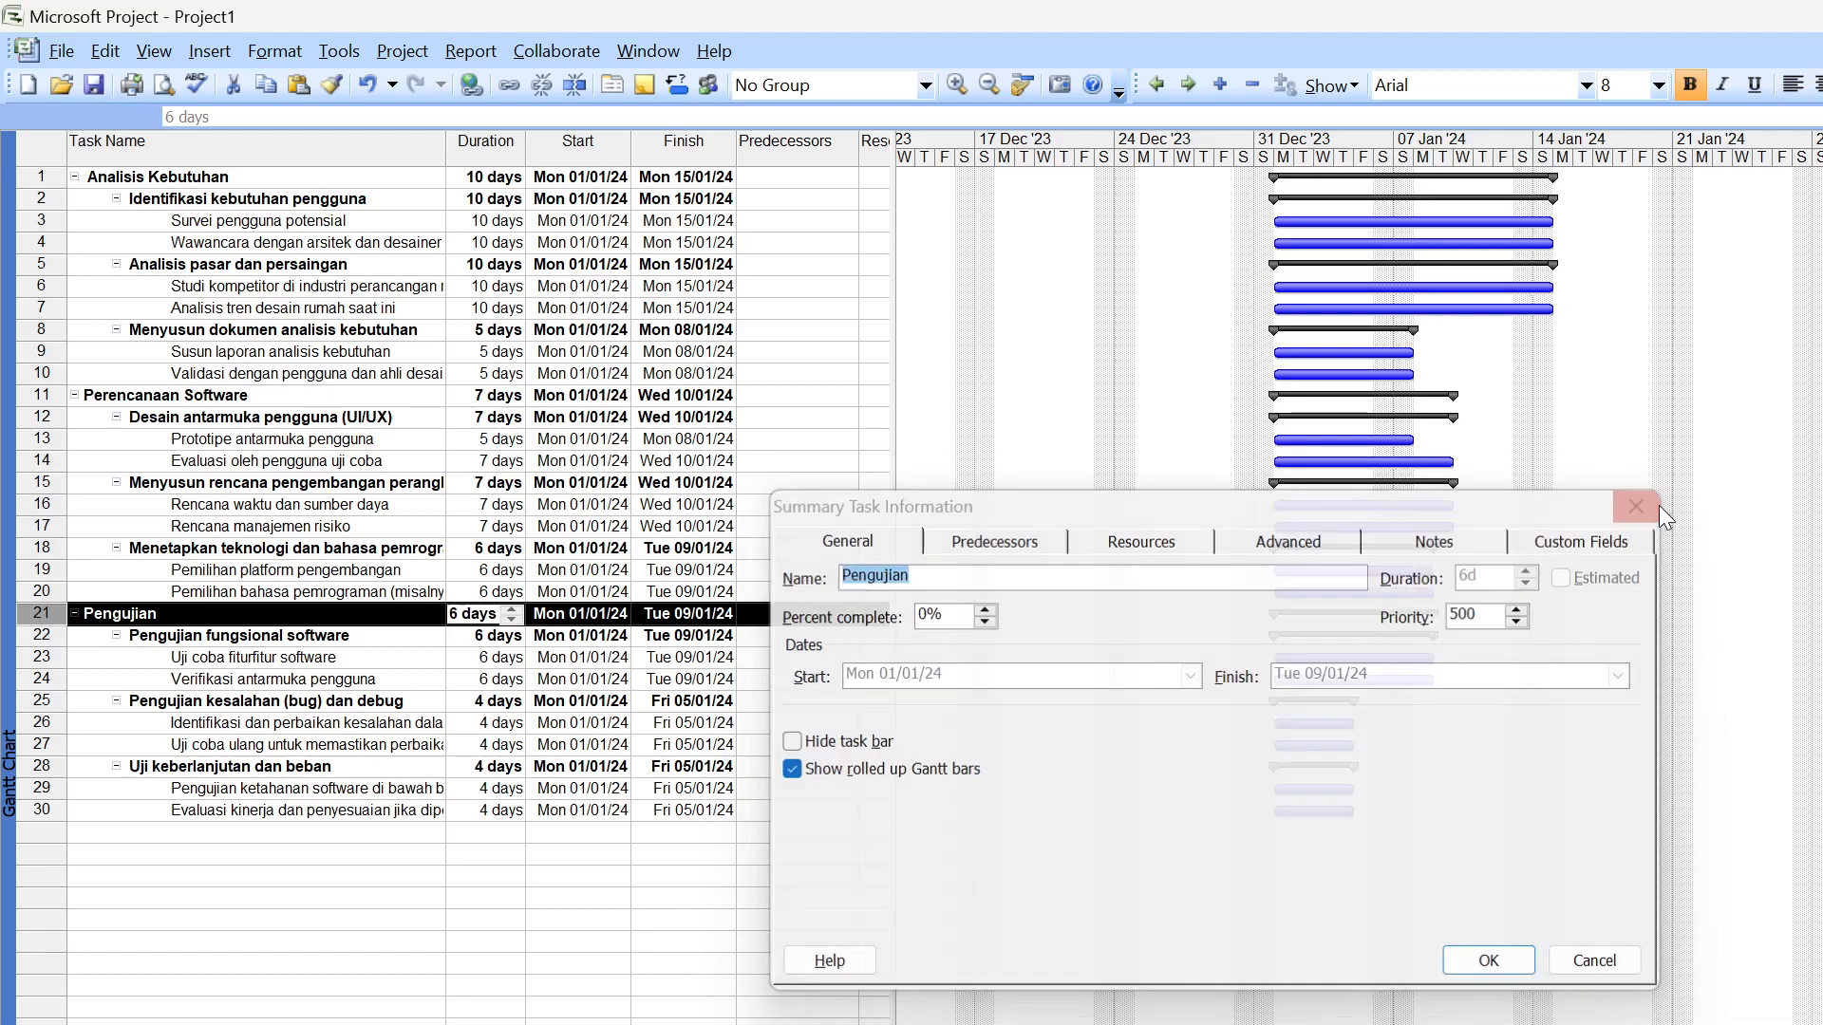
click(1657, 506)
Mark the Analisis Kebutuhan summary task in row 1 as a milestone in its advanced task information
click(403, 179)
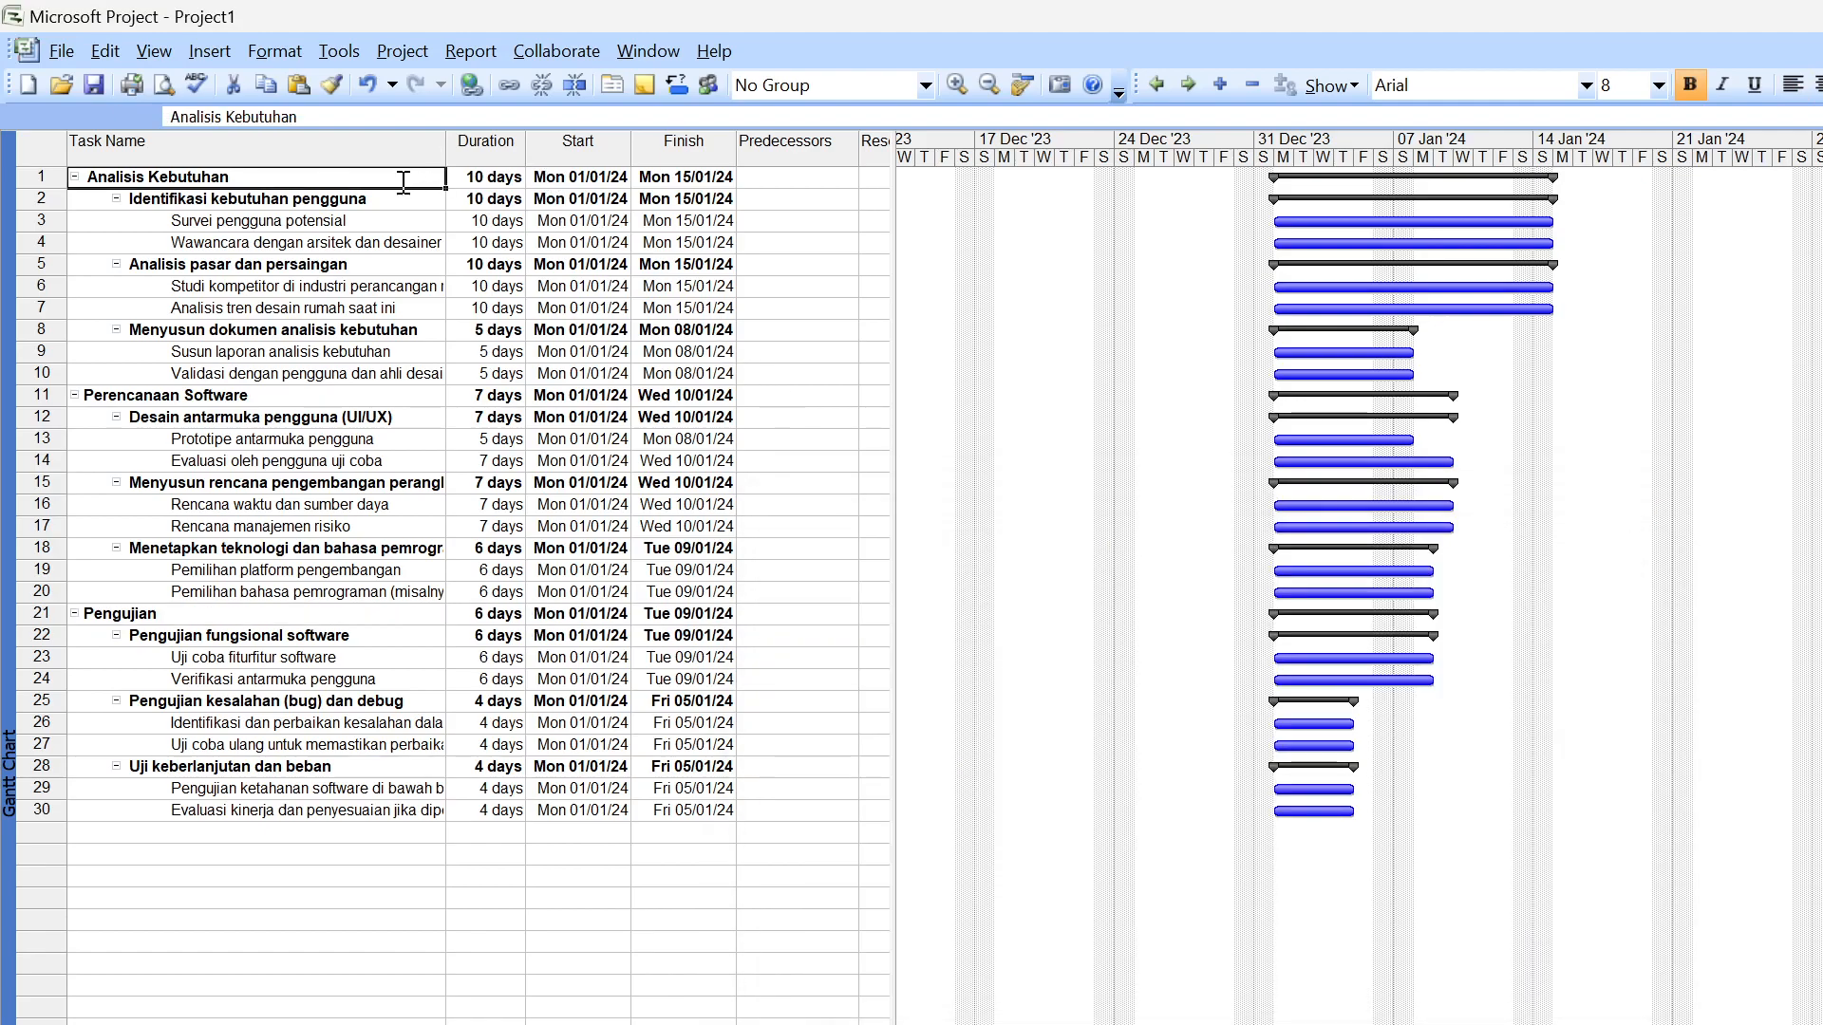
right_click(338, 179)
key(Escape)
click(99, 215)
click(150, 187)
double_click(194, 179)
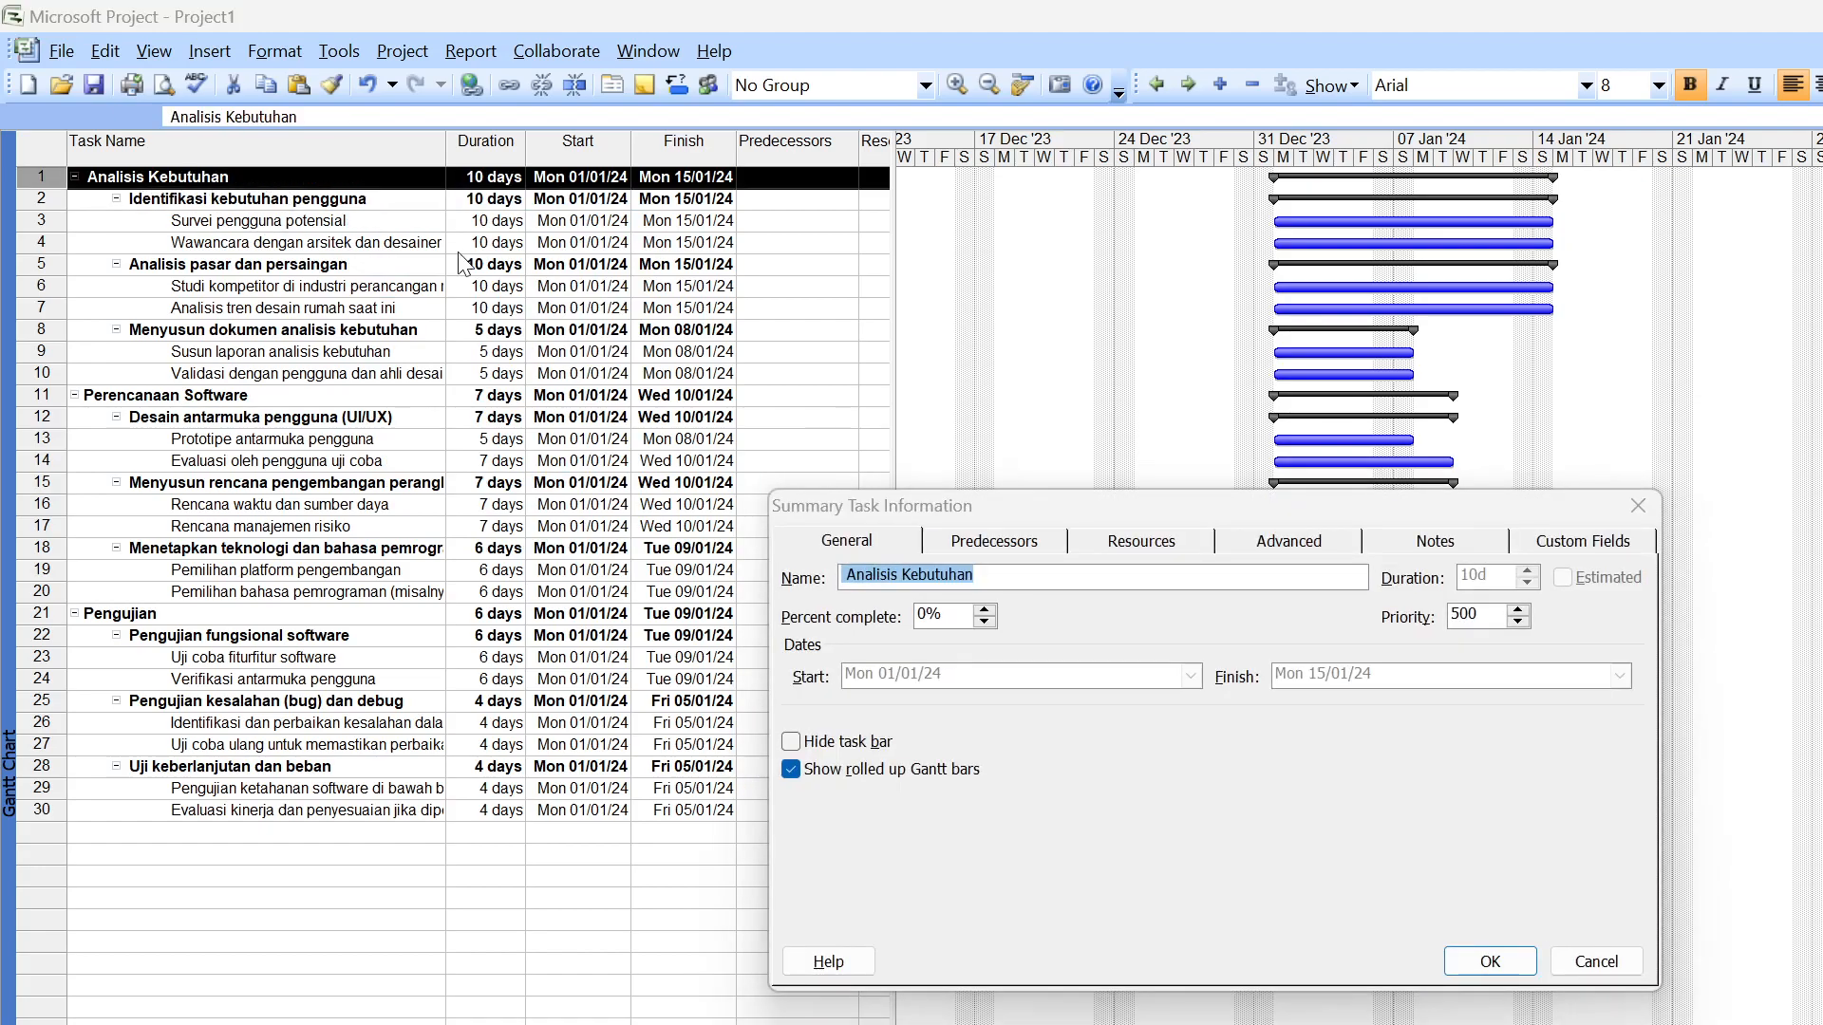
click(1292, 541)
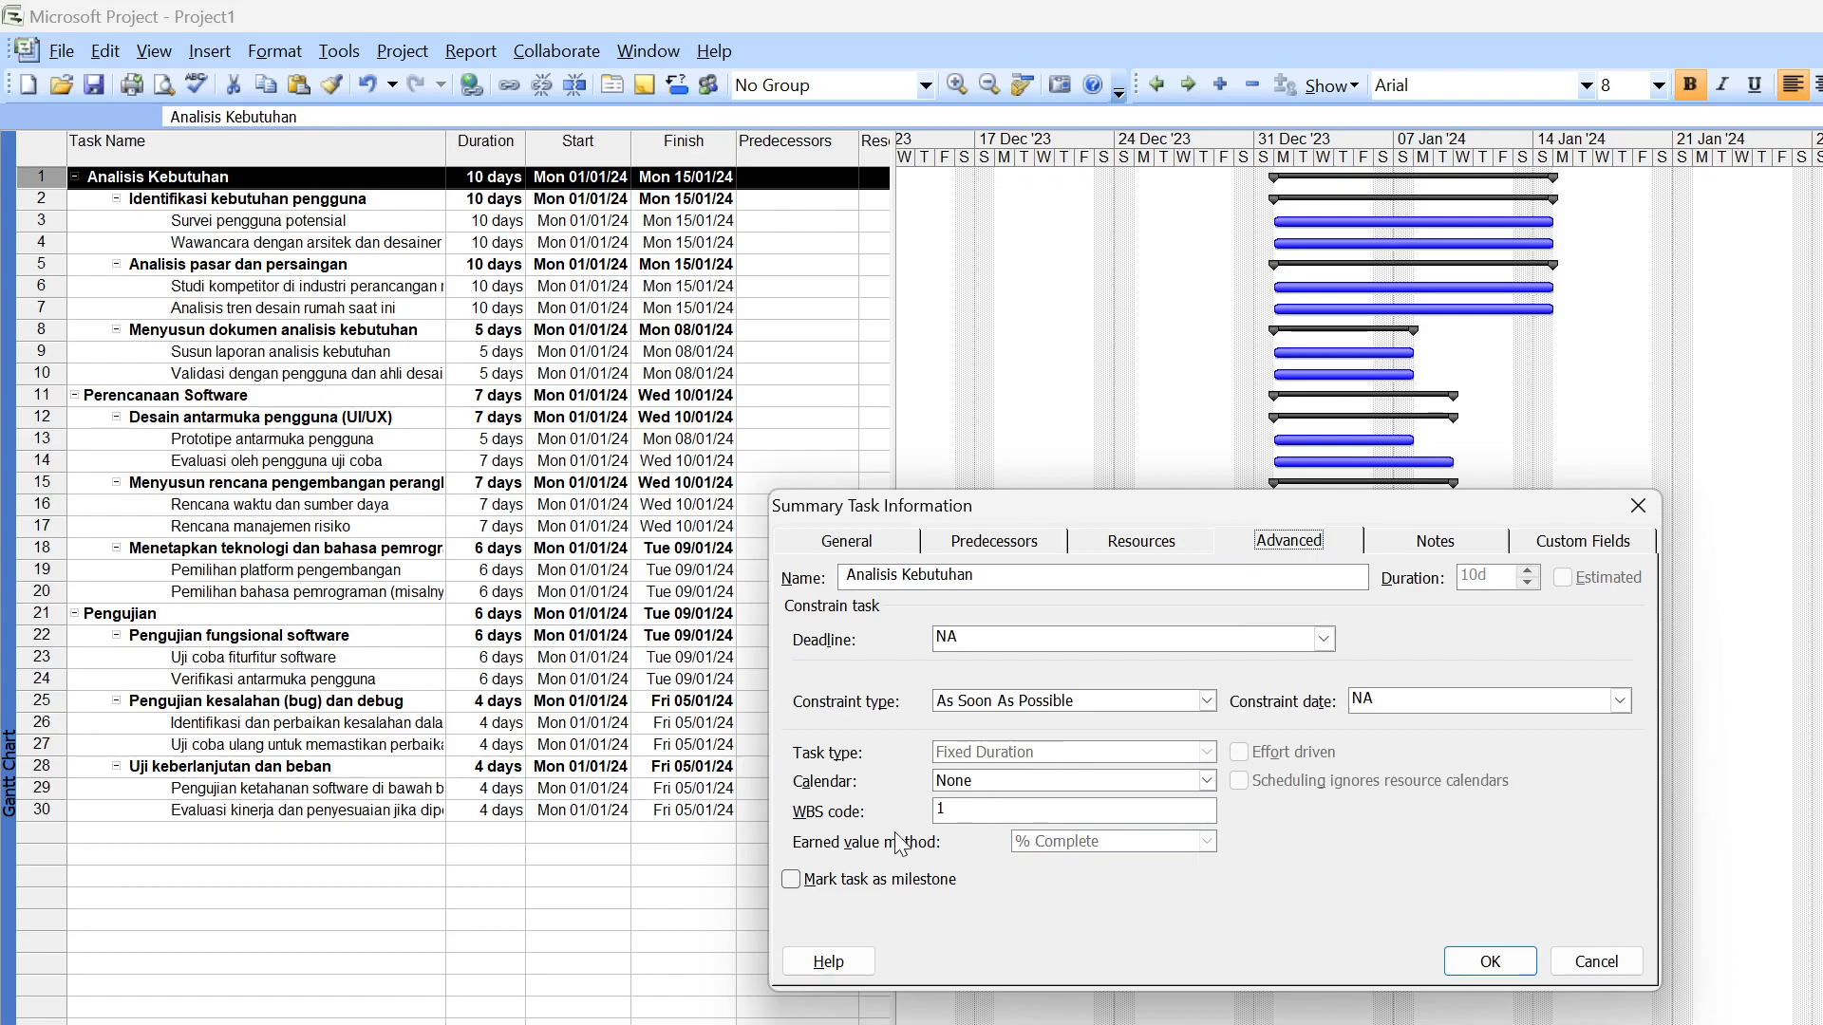
click(815, 881)
click(1497, 969)
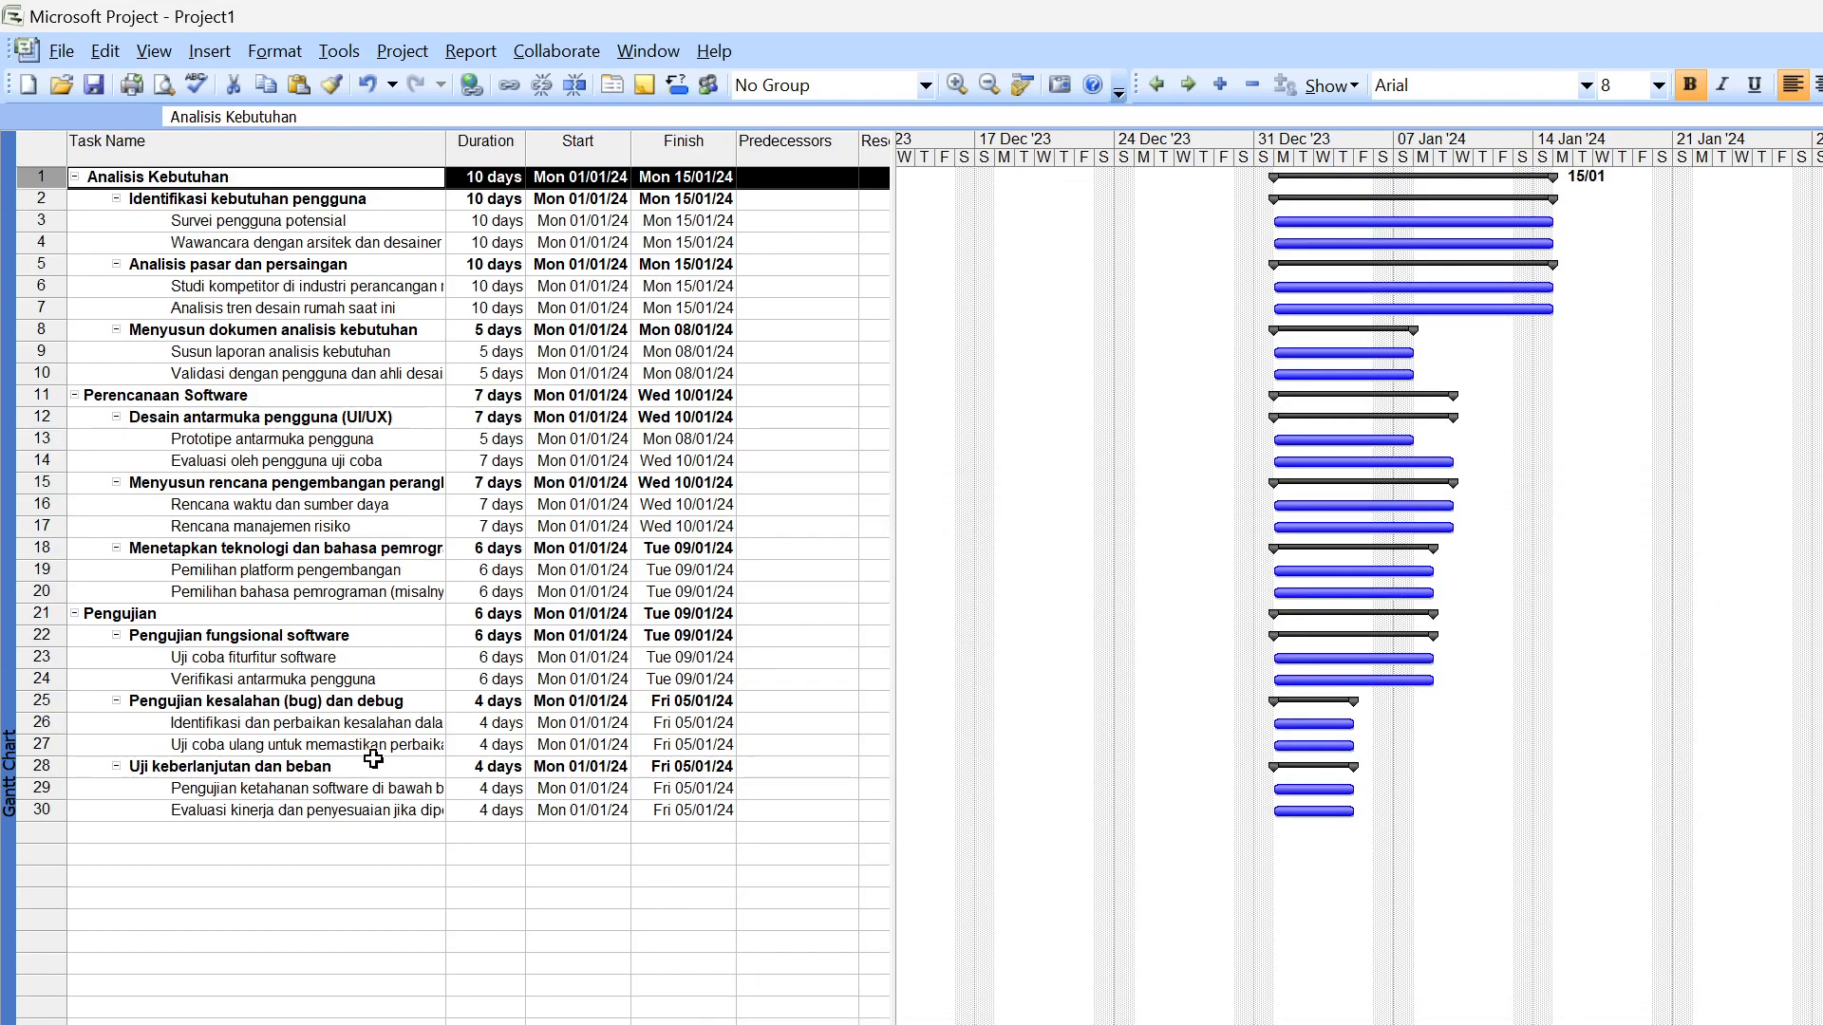
Mark the Pengujian summary task in row 21 as a milestone in its advanced task information
click(188, 617)
double_click(195, 617)
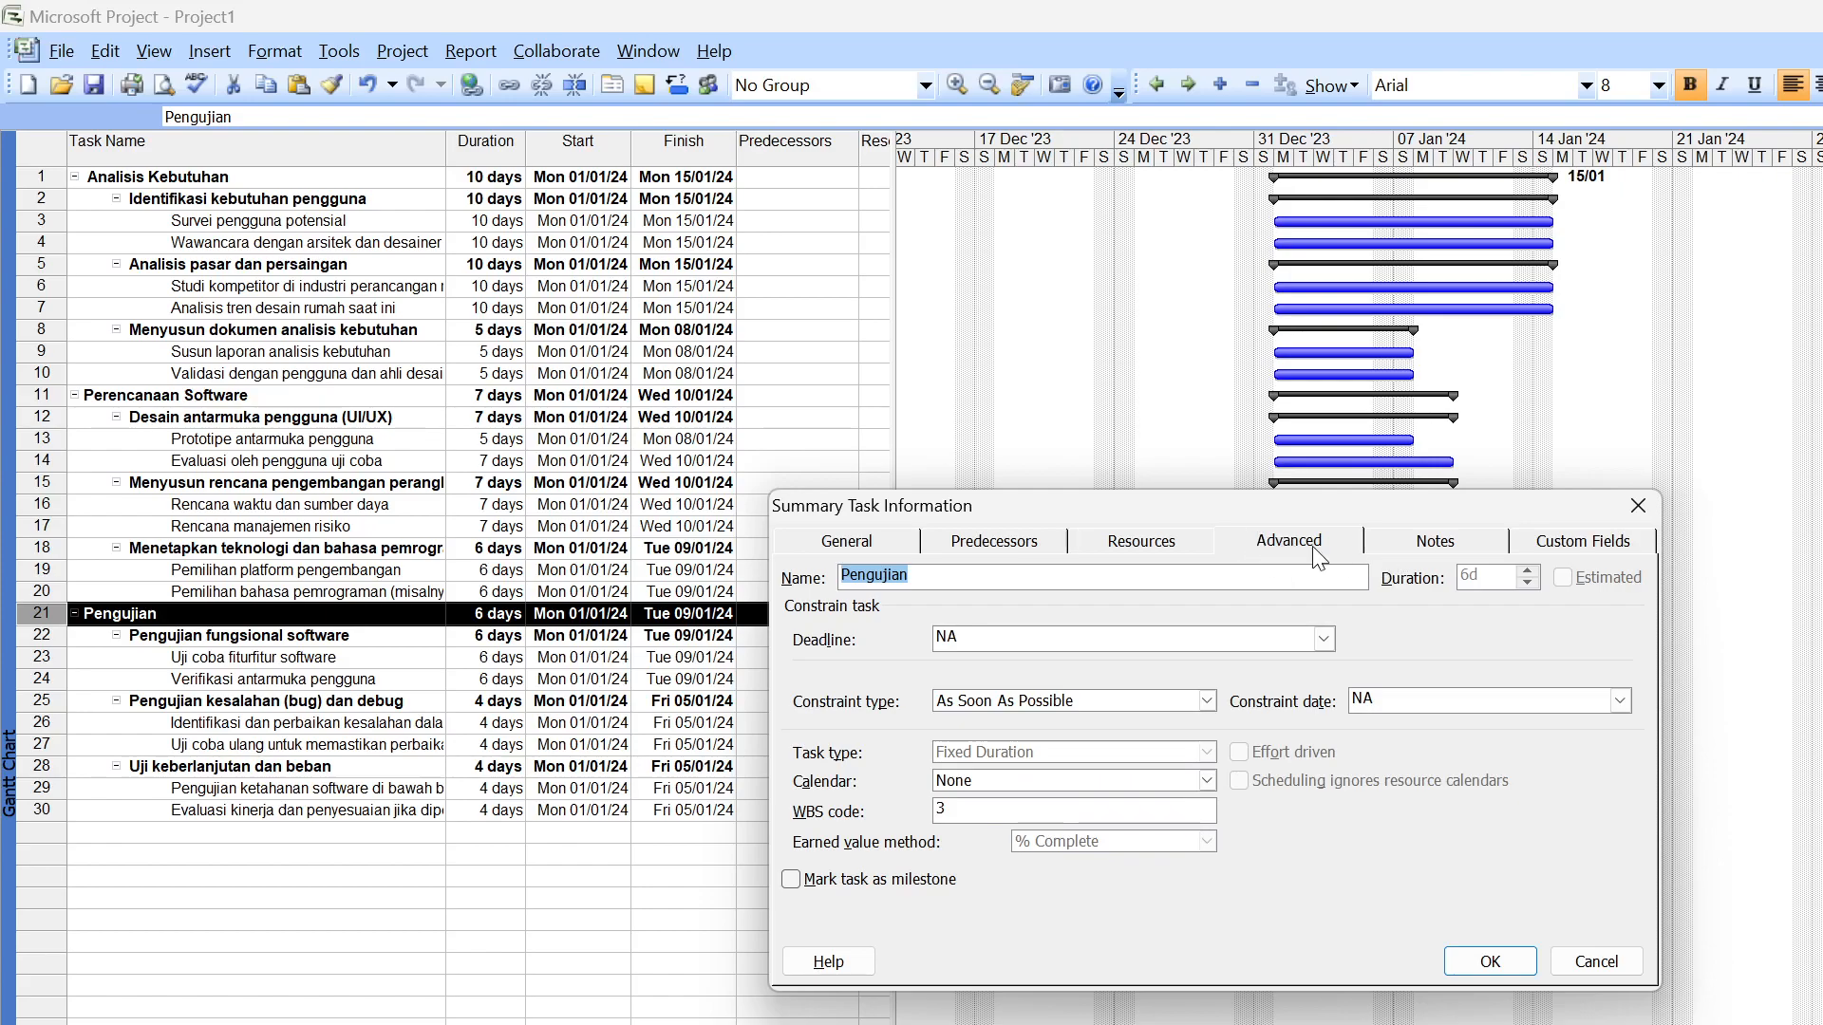
click(792, 879)
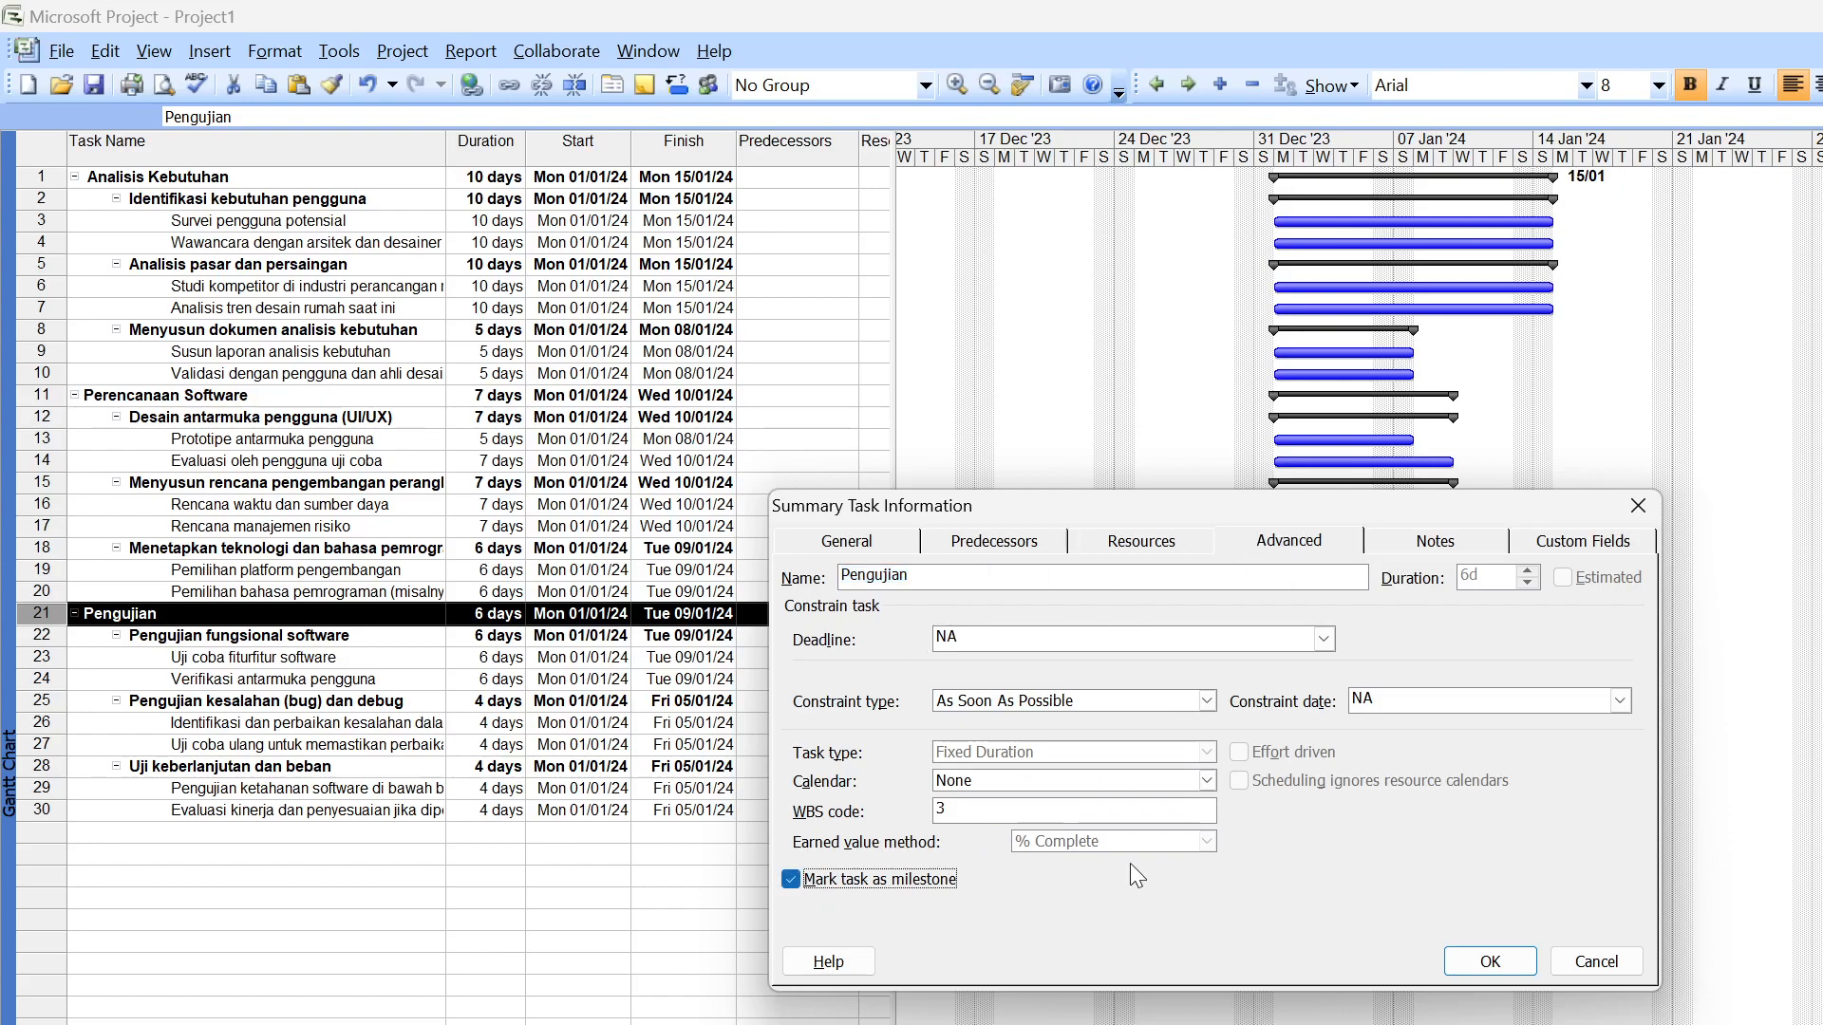
click(1489, 963)
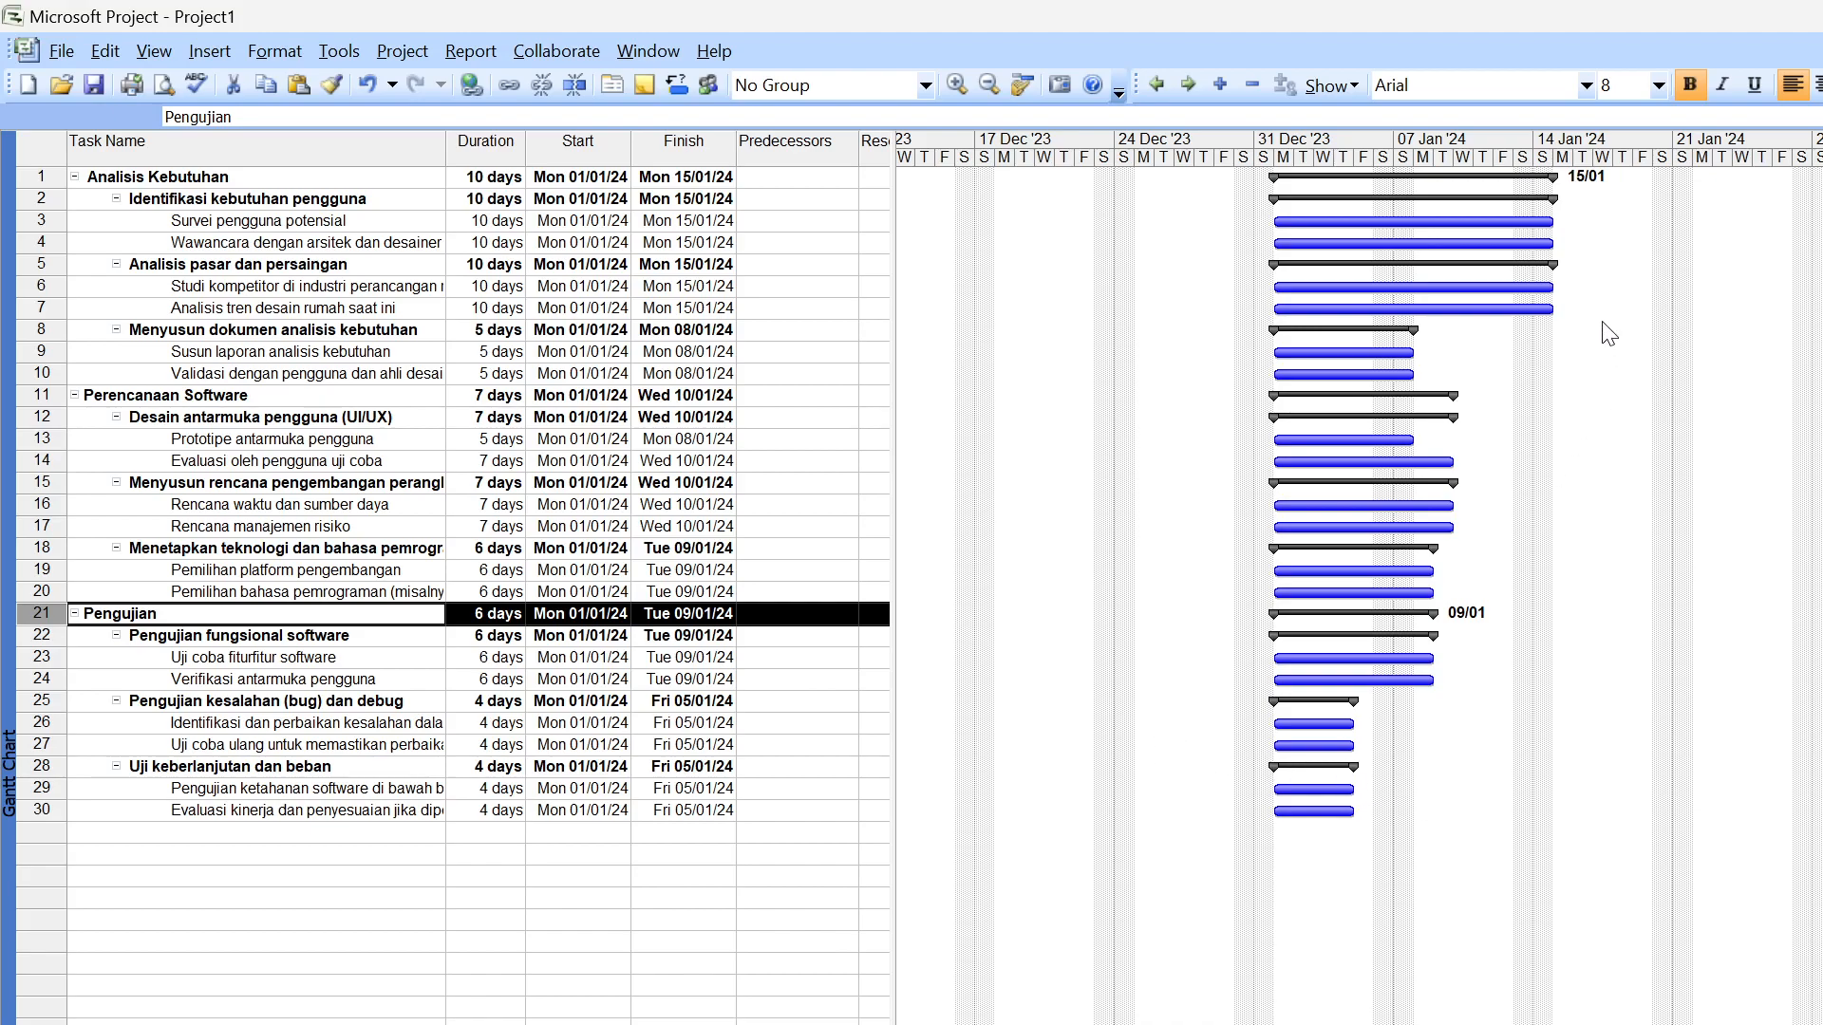
click(1340, 176)
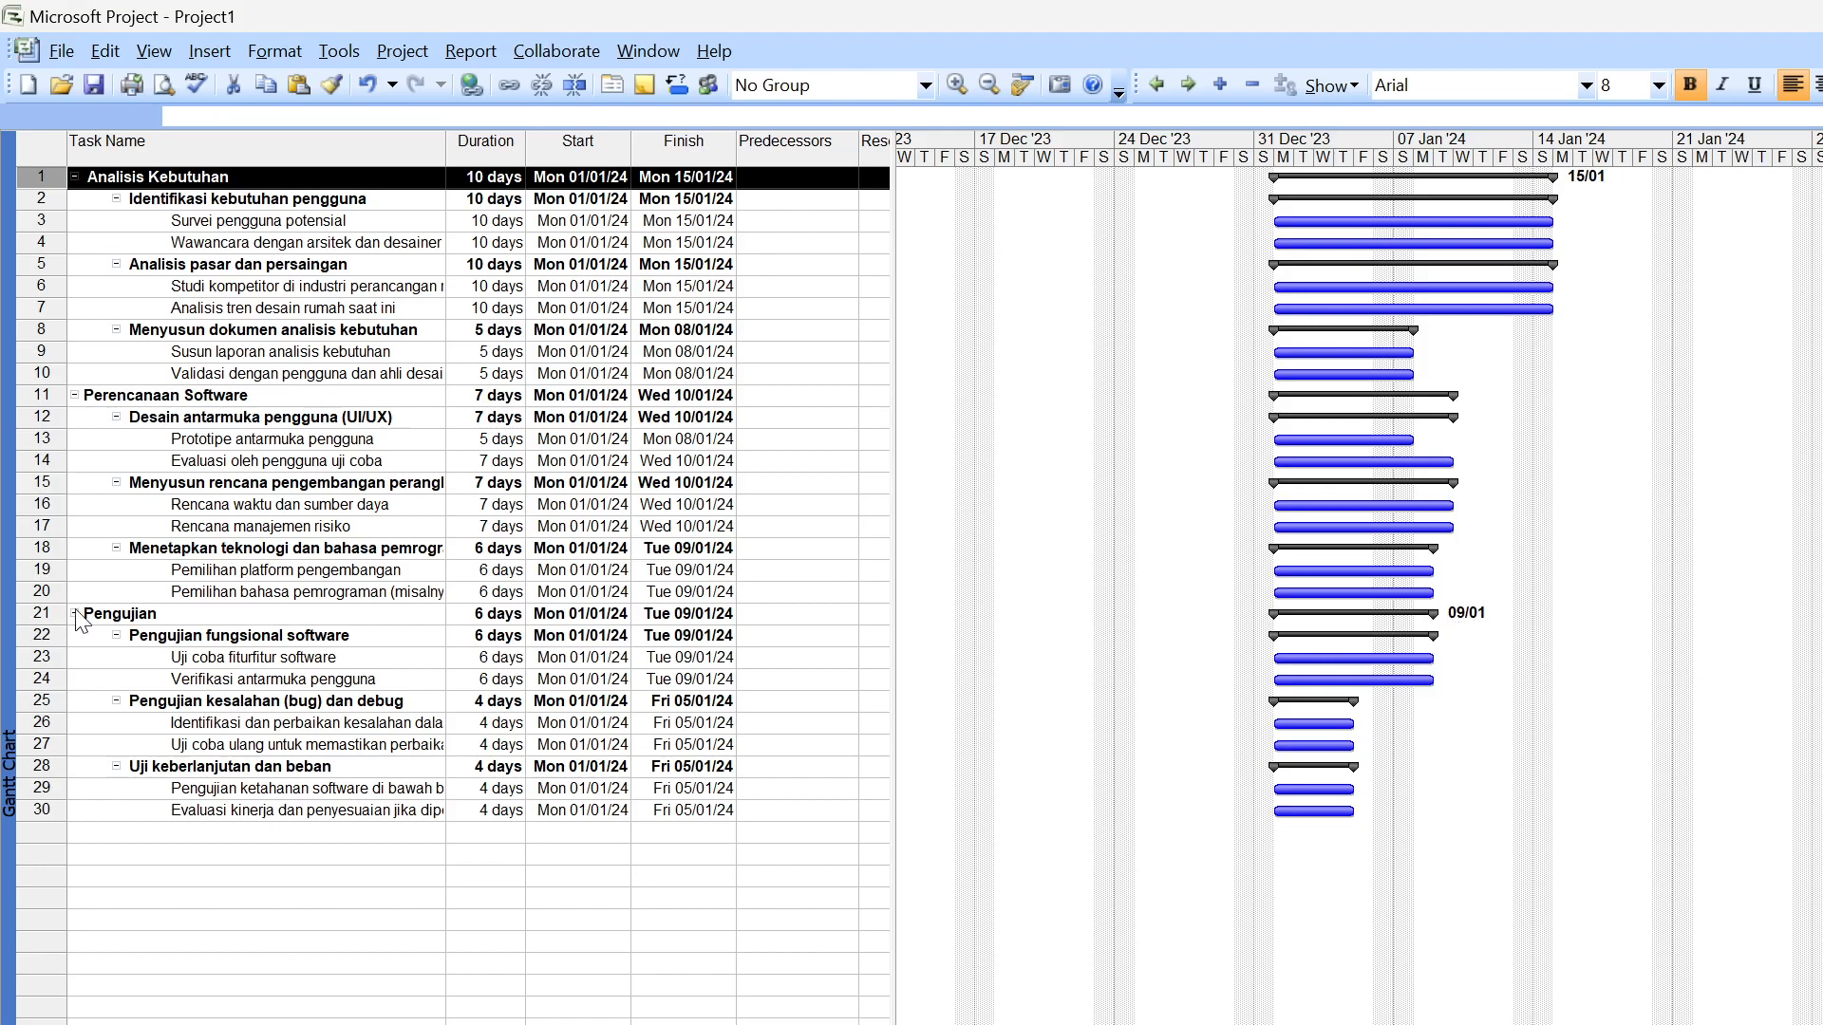